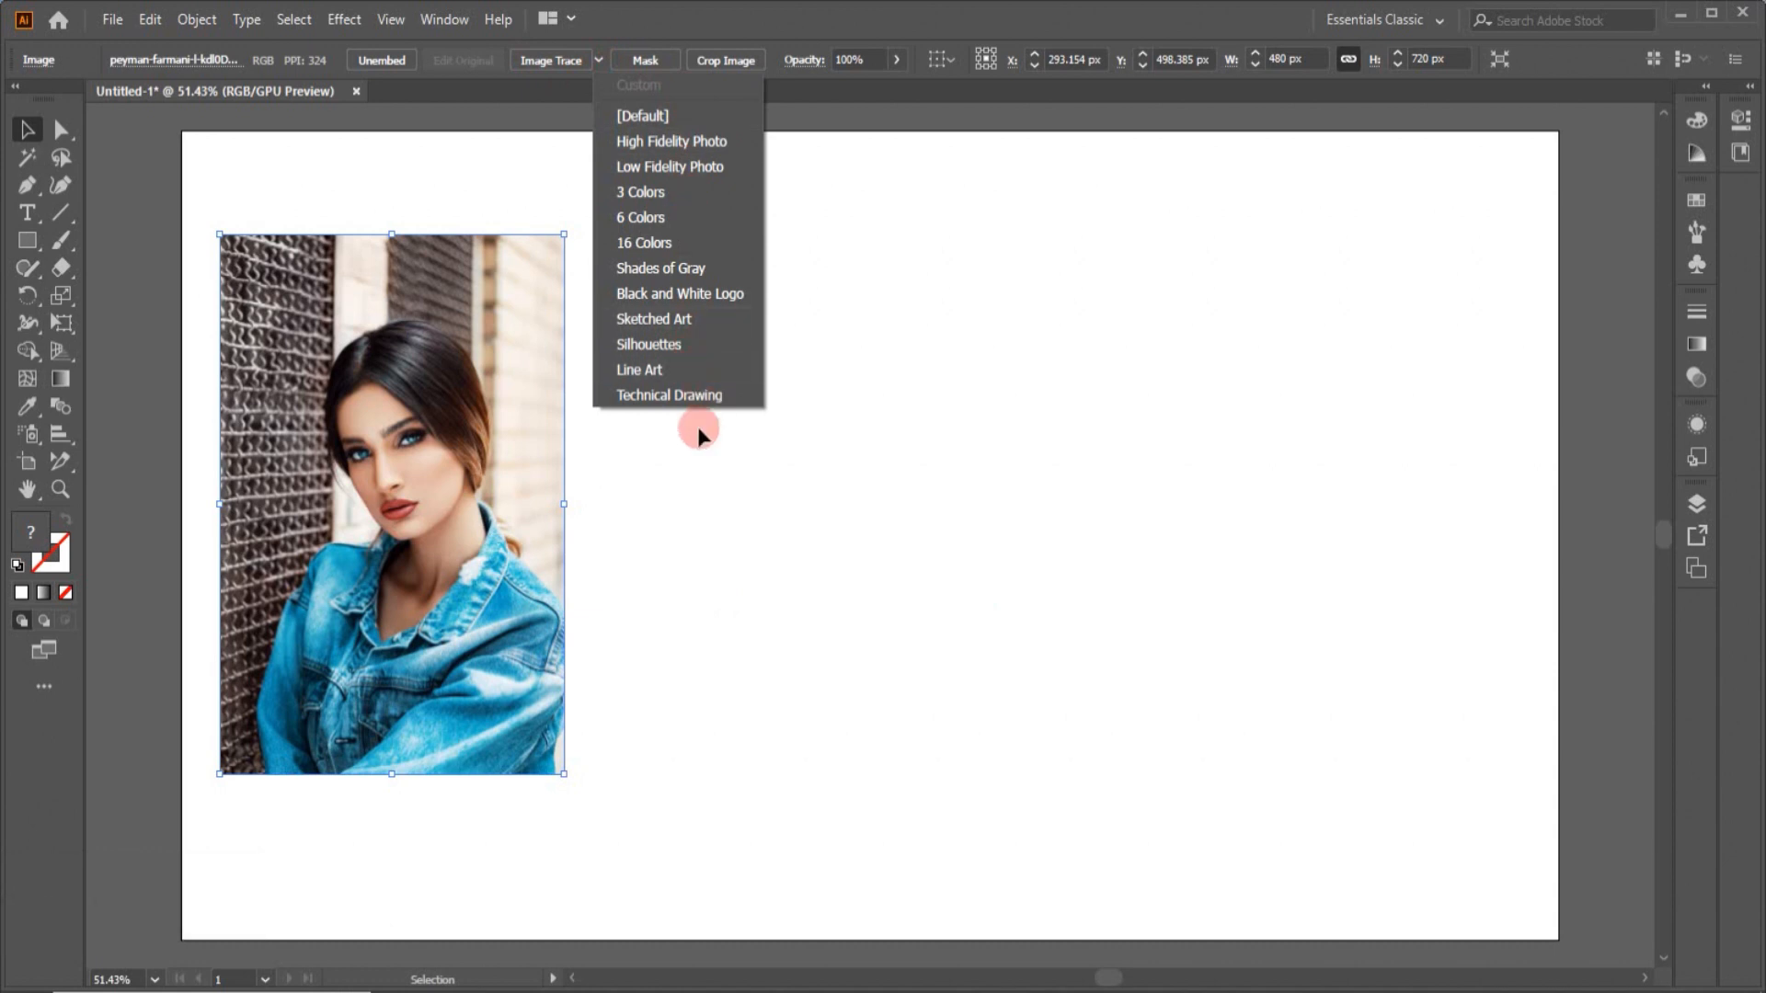
# Step: Display the Image Trace settings for the selected photo
pyautogui.click(678, 466)
pyautogui.click(450, 20)
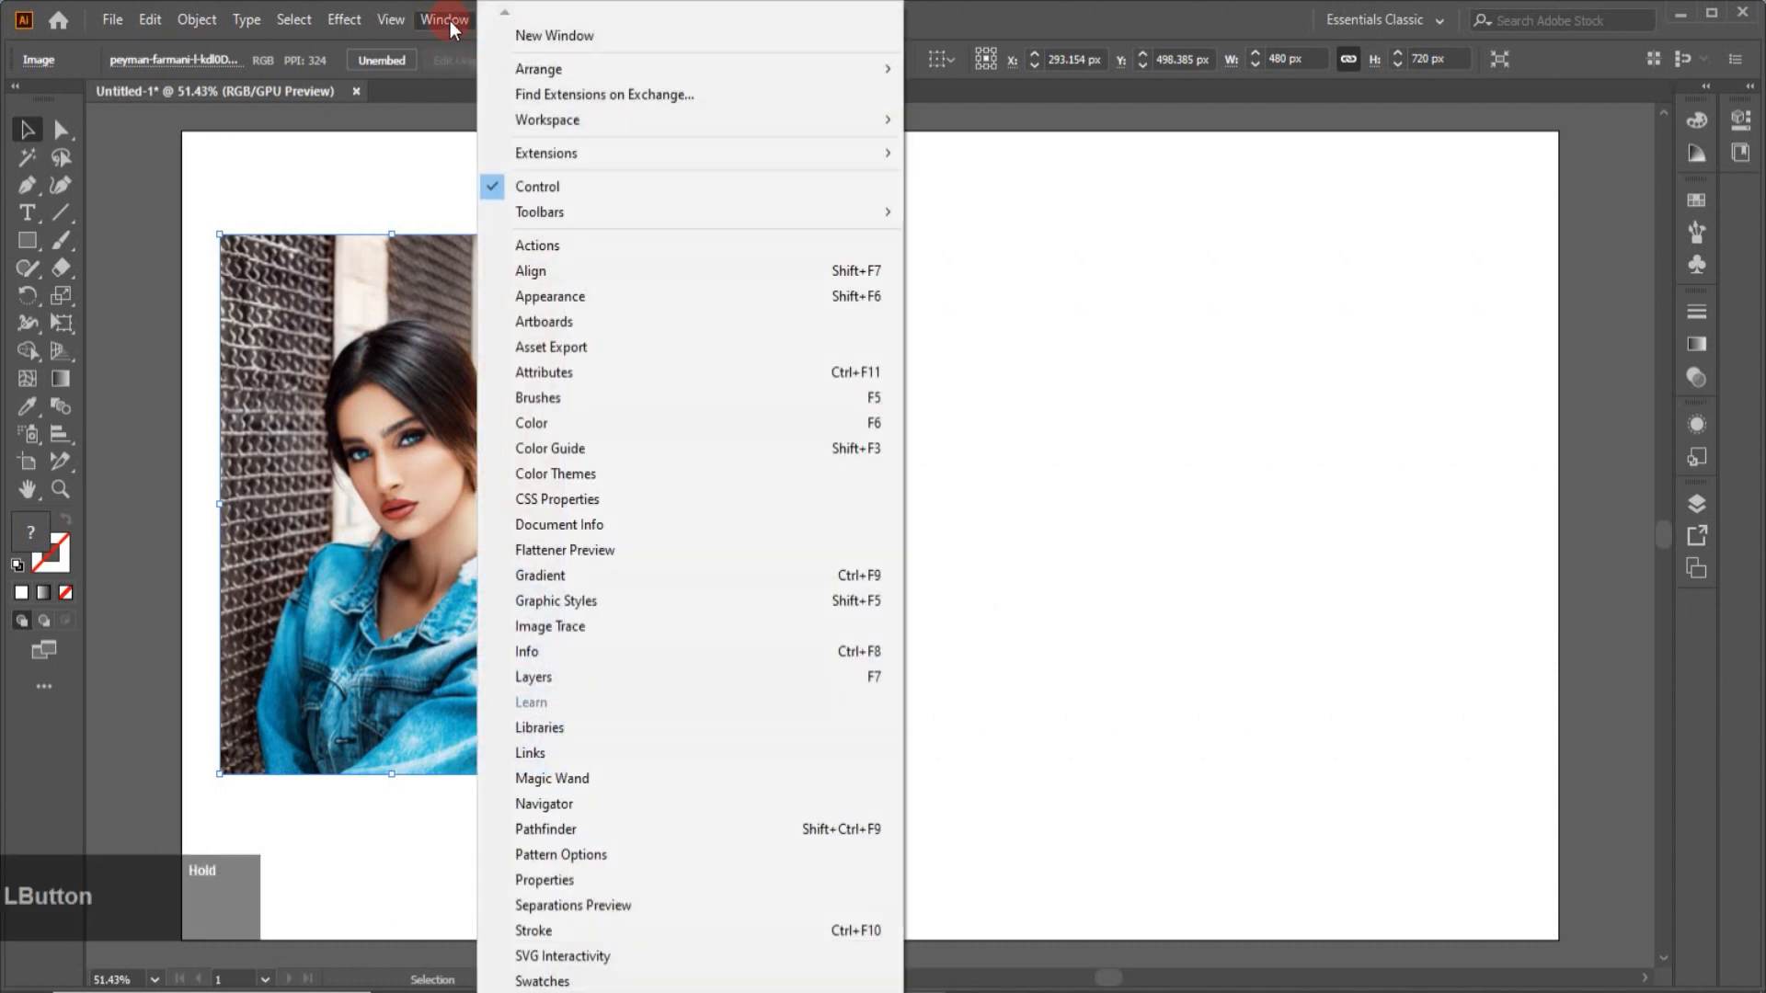
pyautogui.click(581, 625)
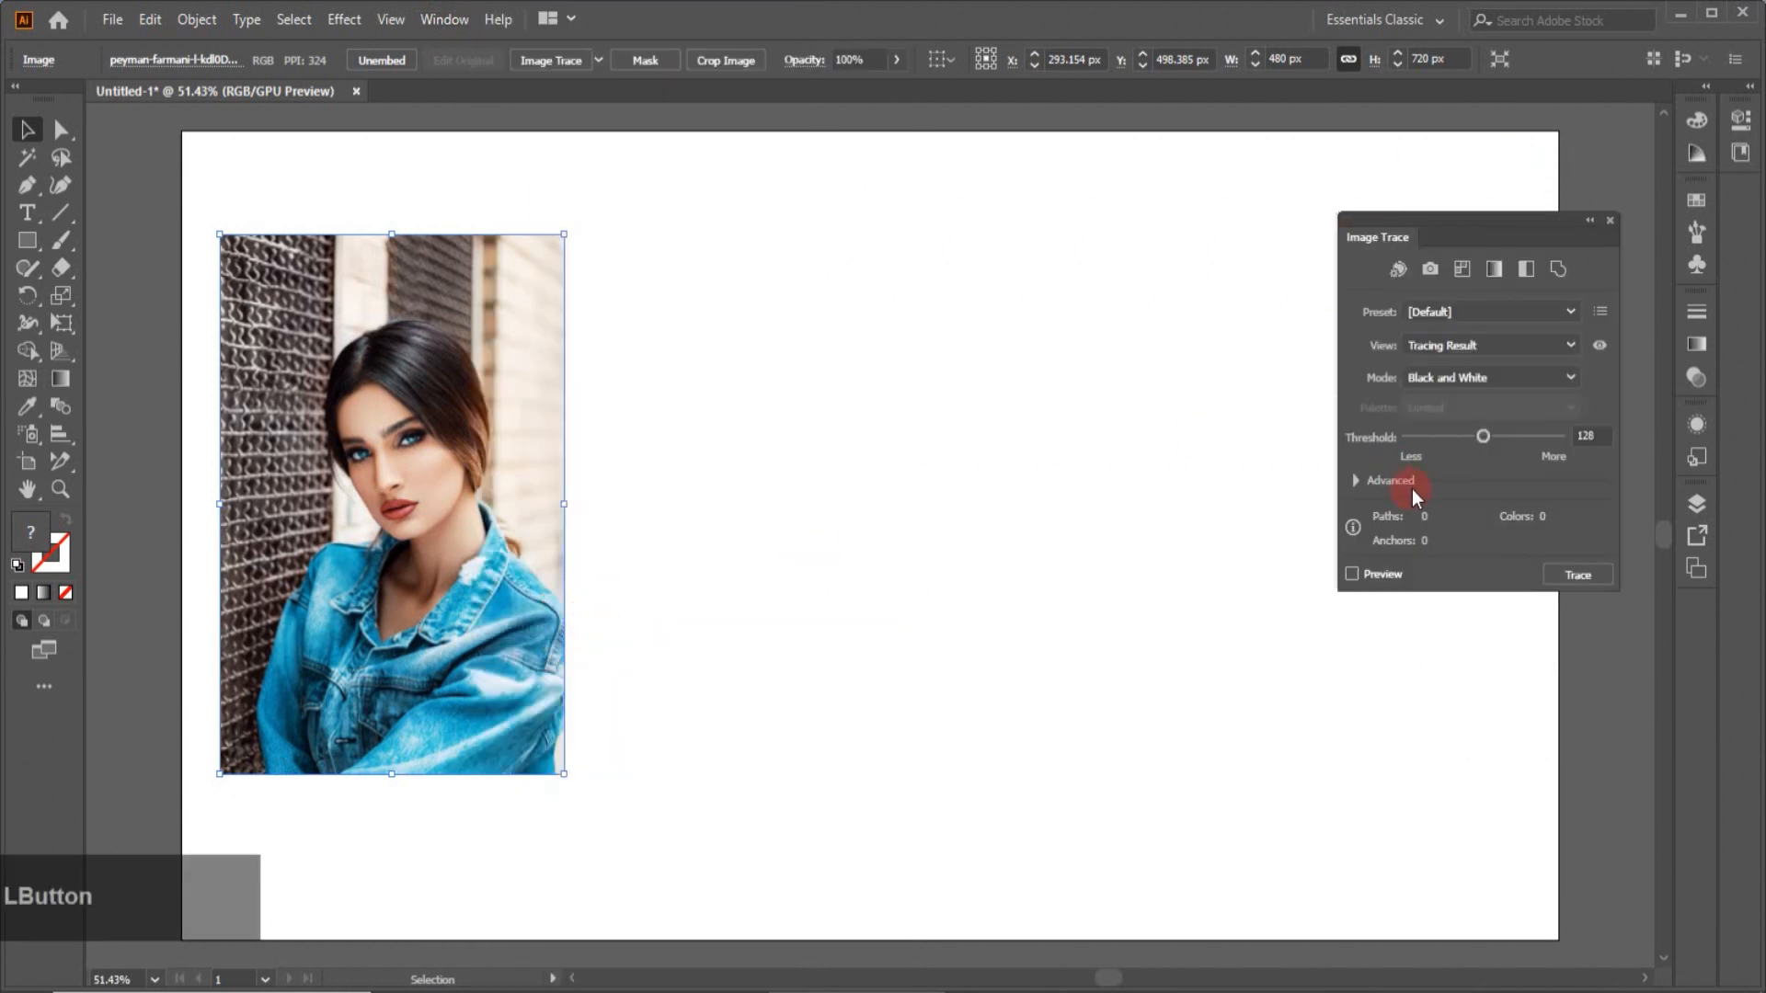
pyautogui.click(597, 61)
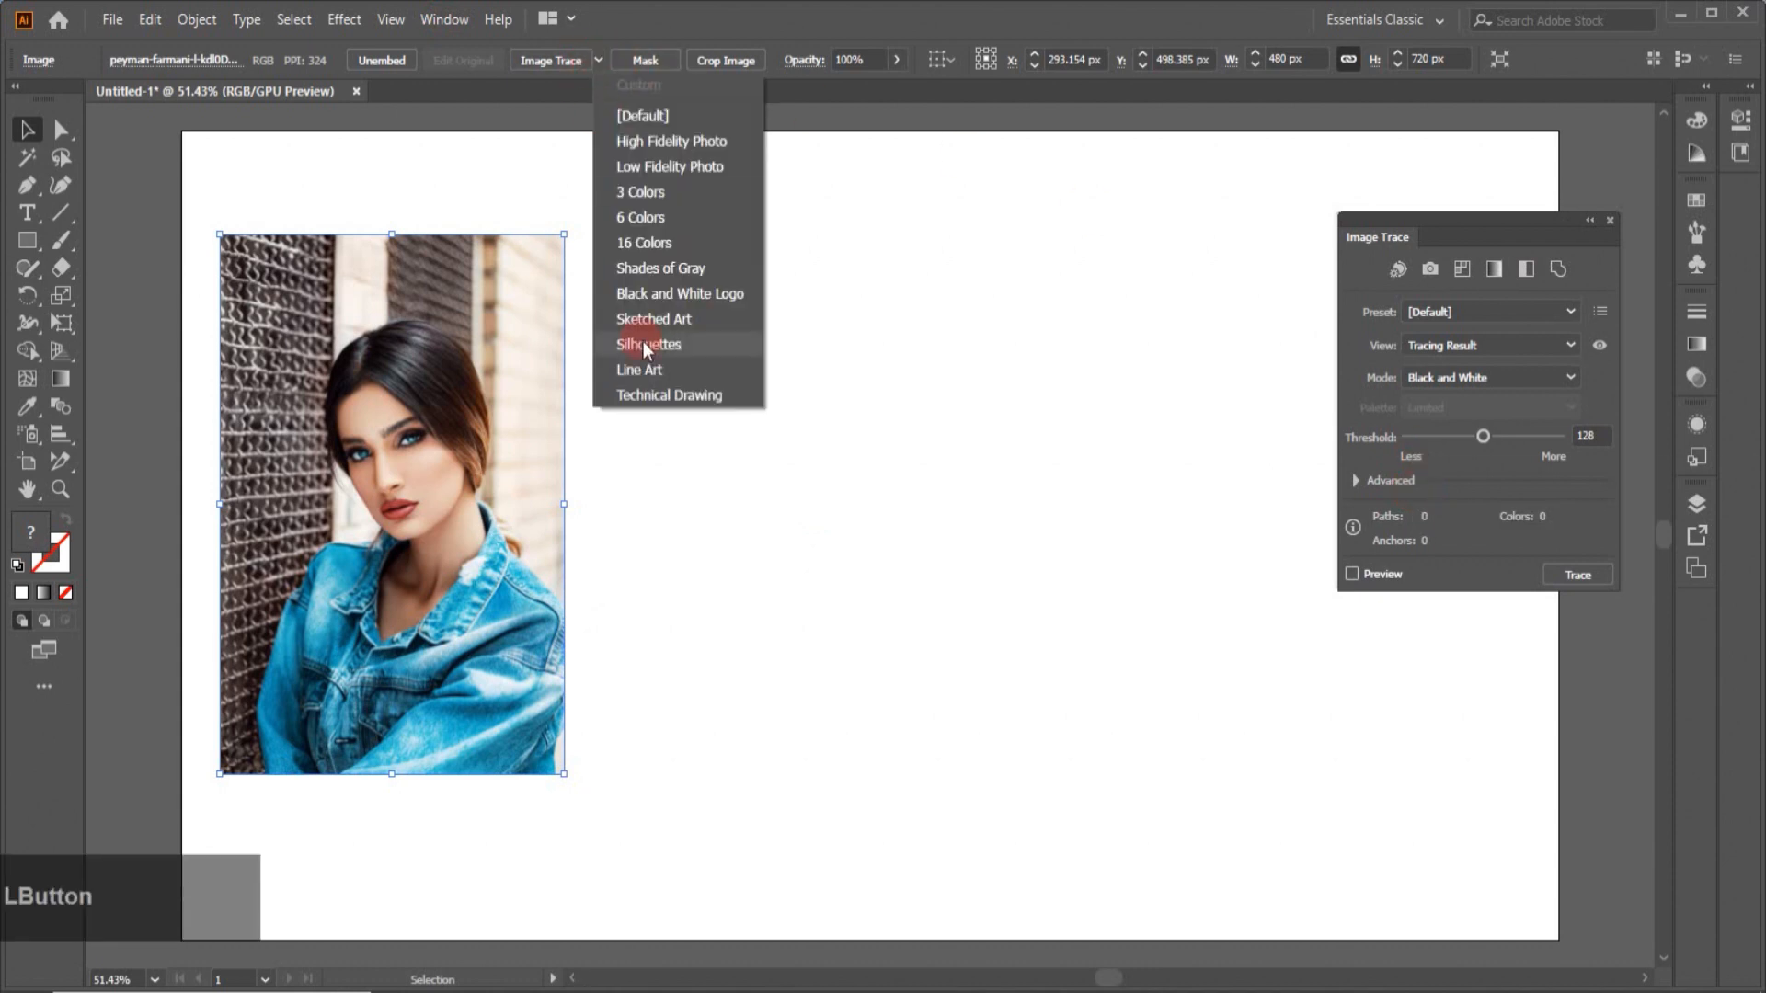
pyautogui.click(1567, 313)
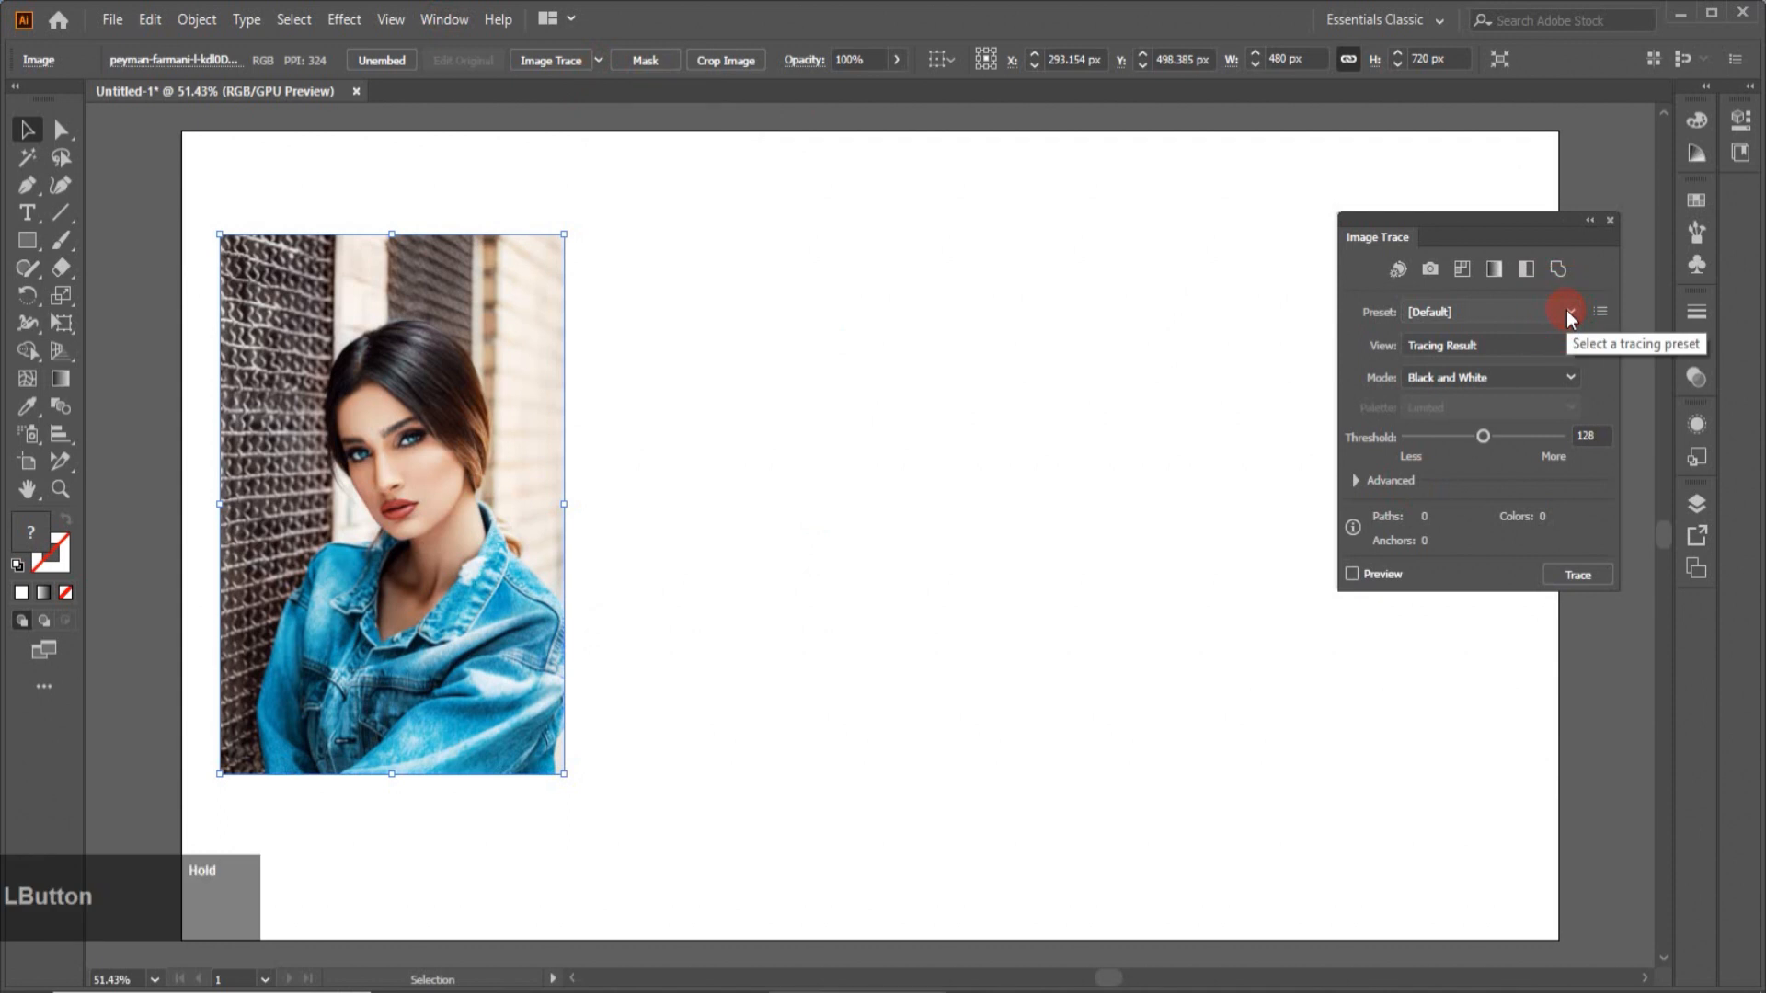
pyautogui.click(1567, 312)
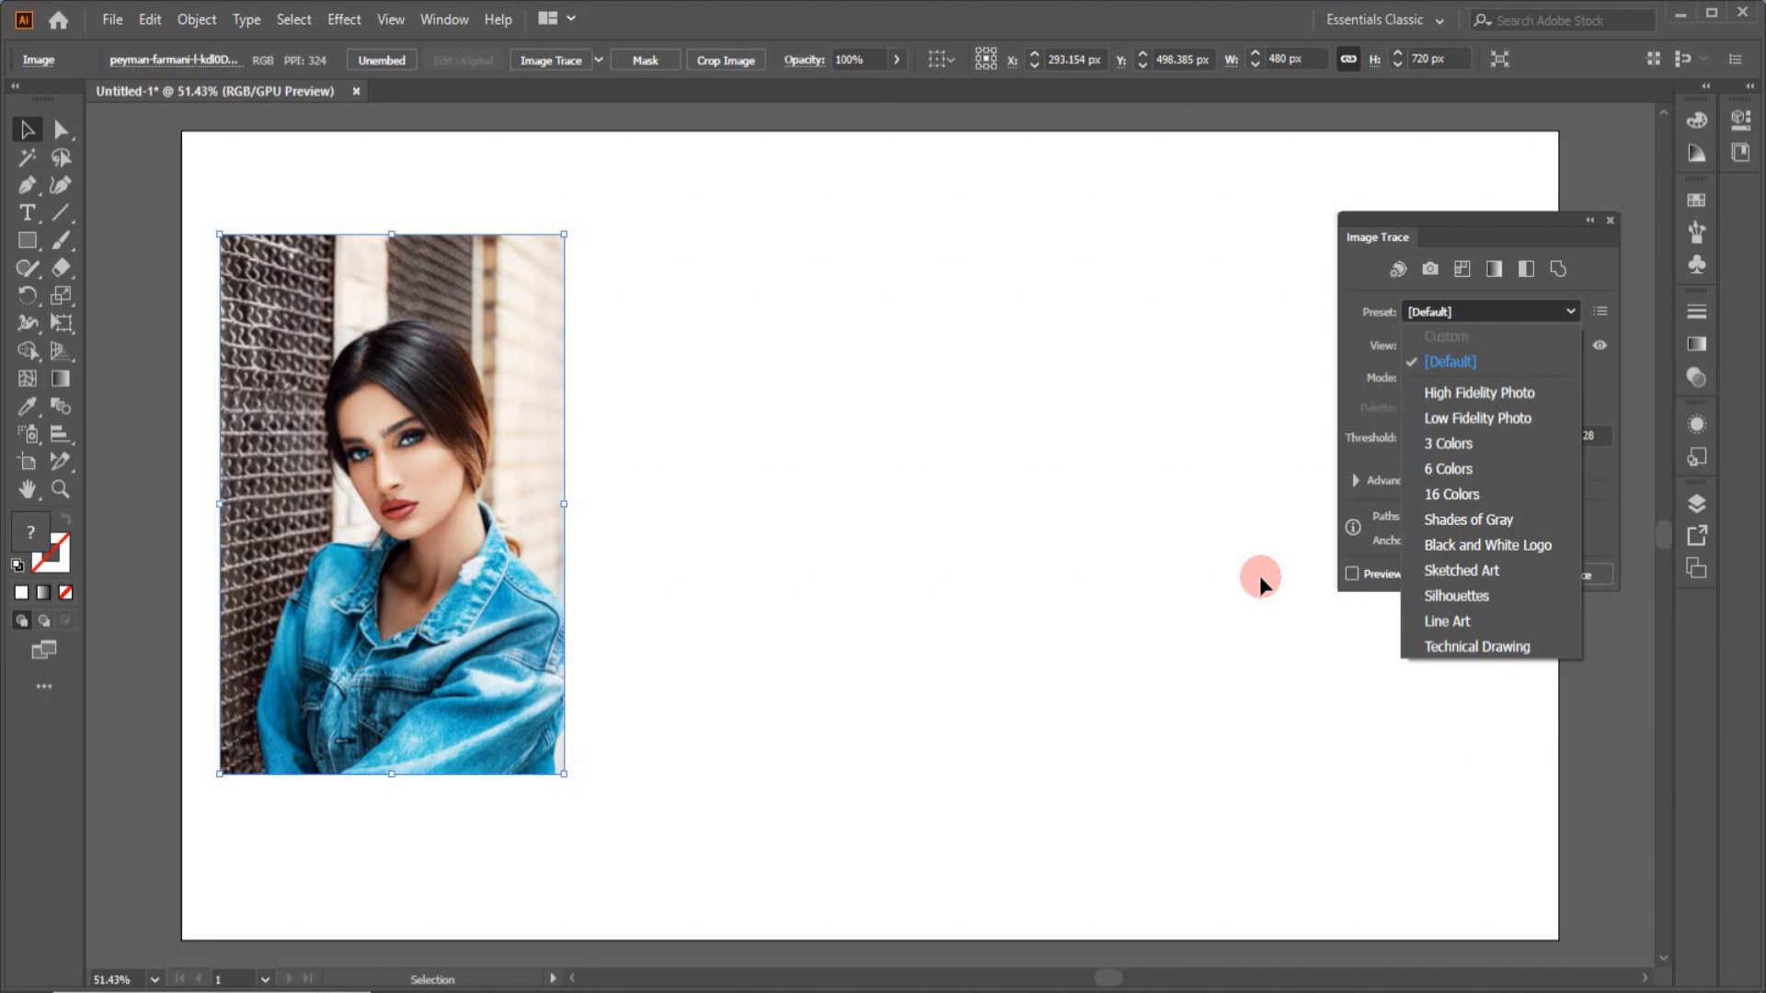
pyautogui.click(190, 18)
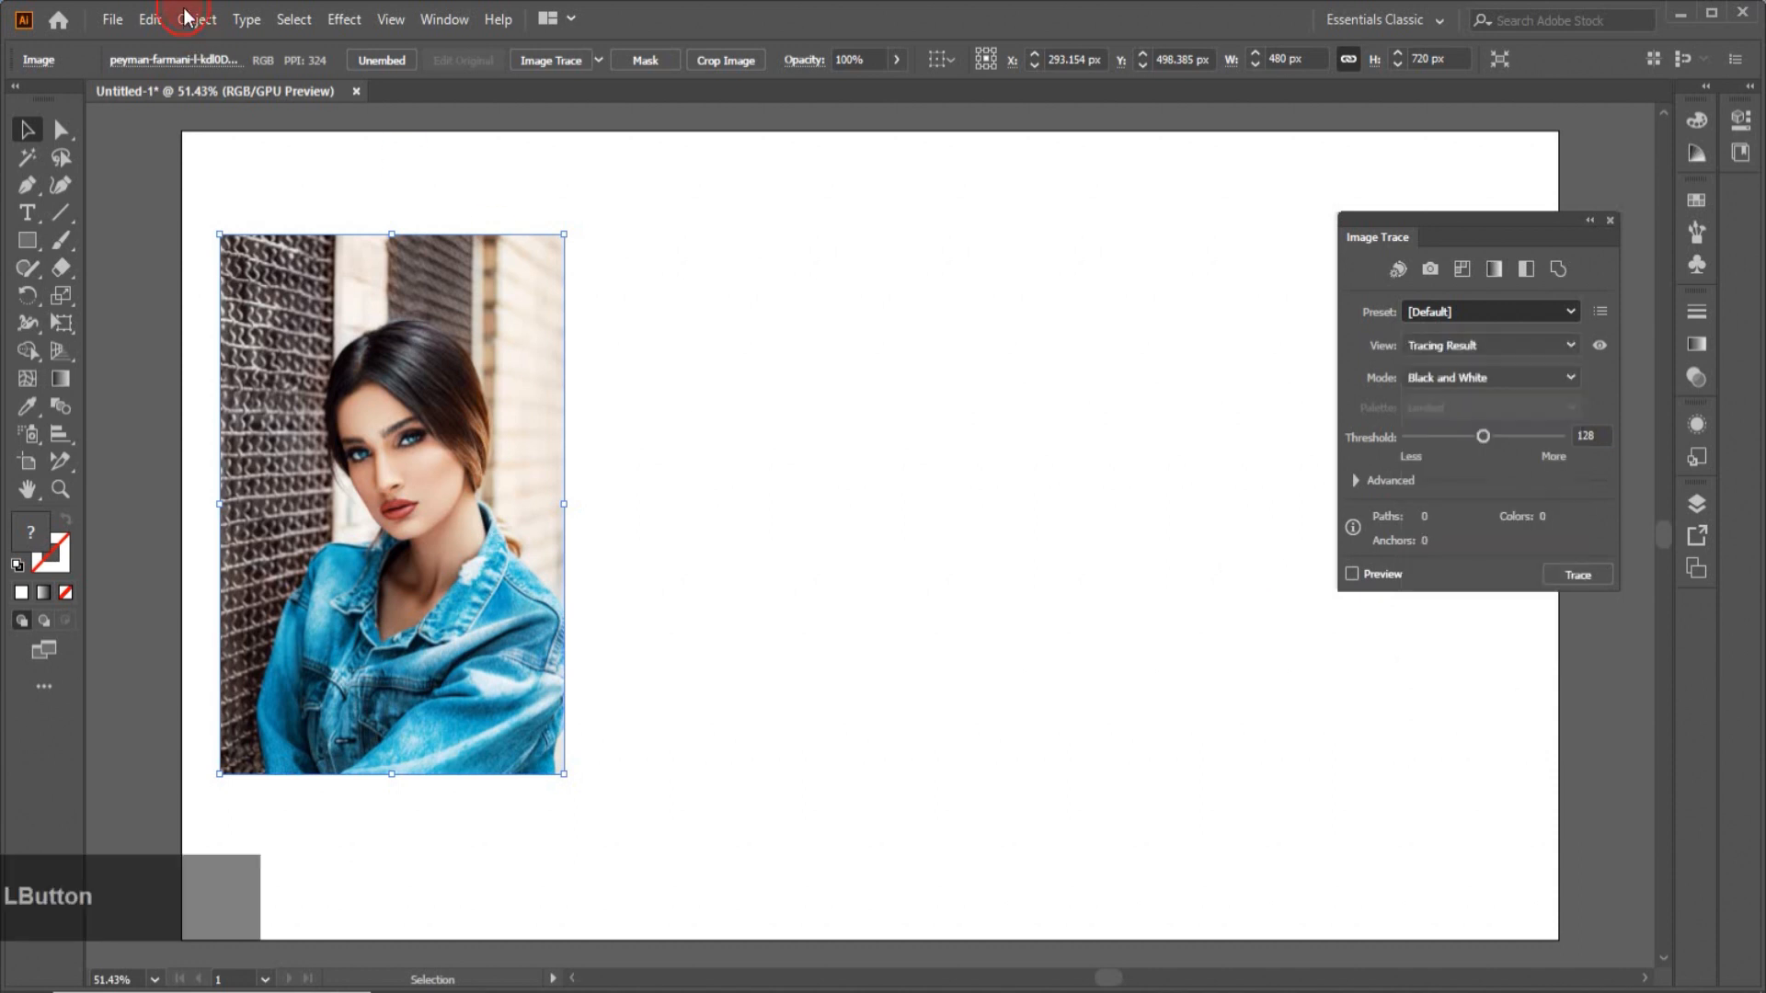
pyautogui.click(191, 18)
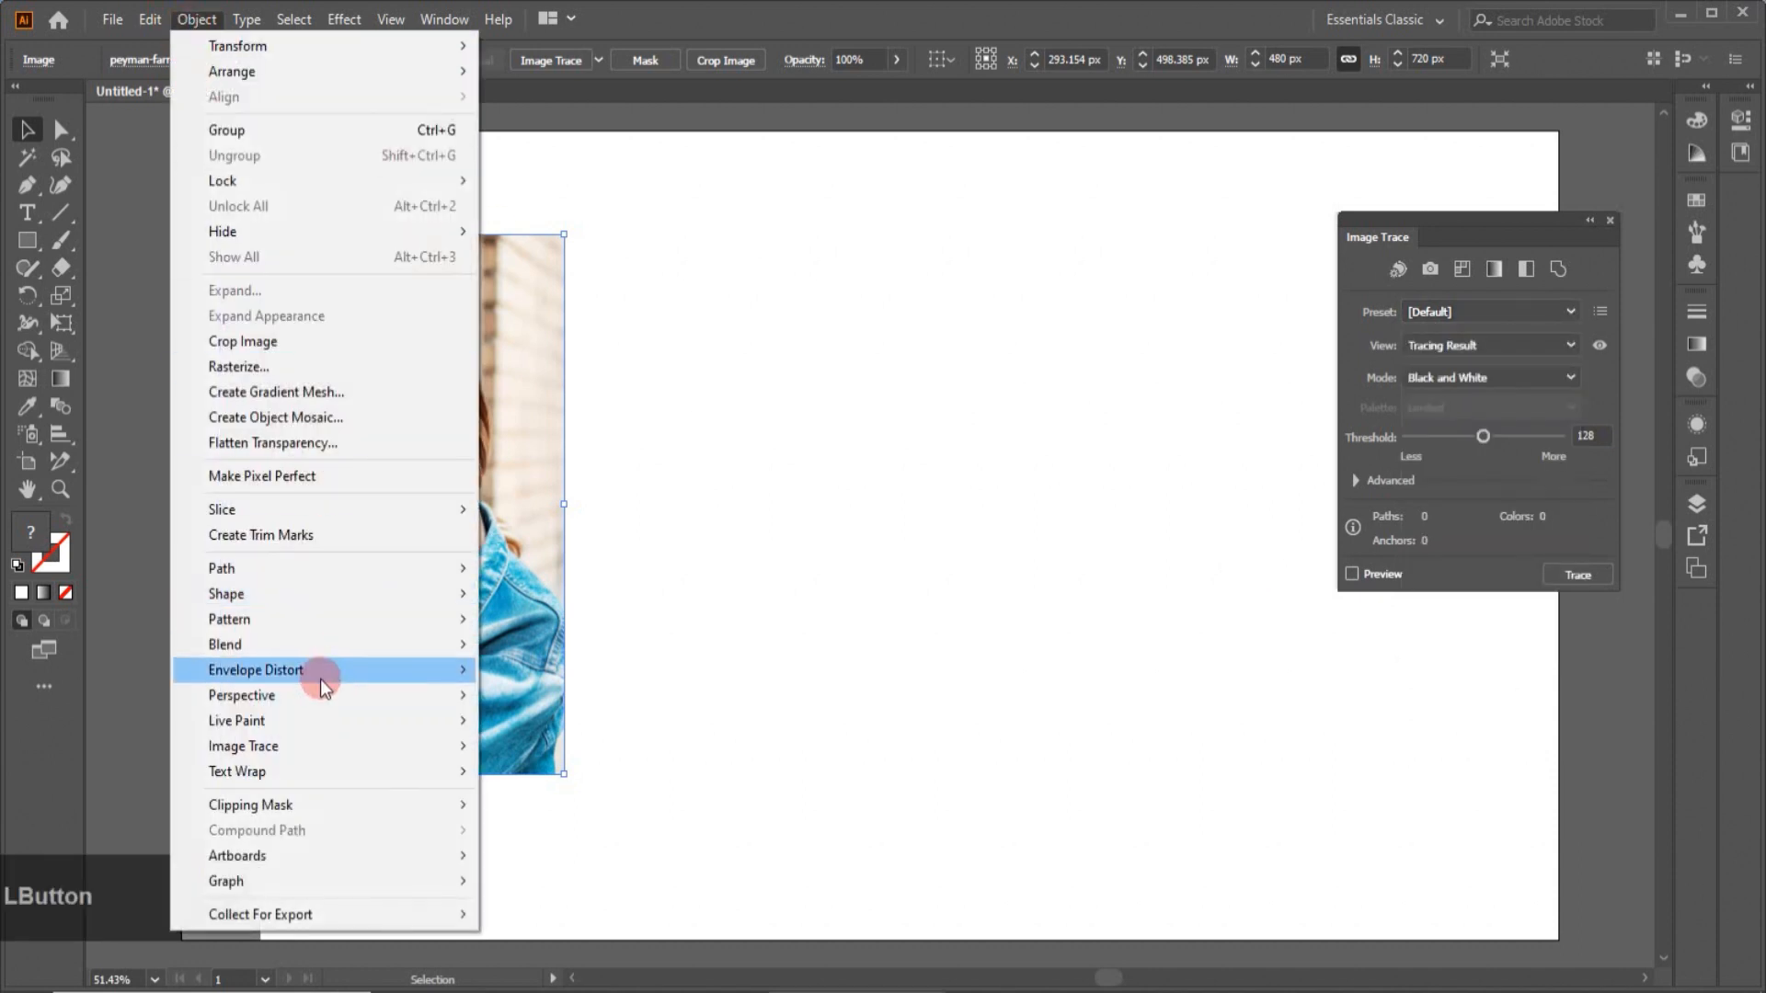
pyautogui.moveTo(296, 745)
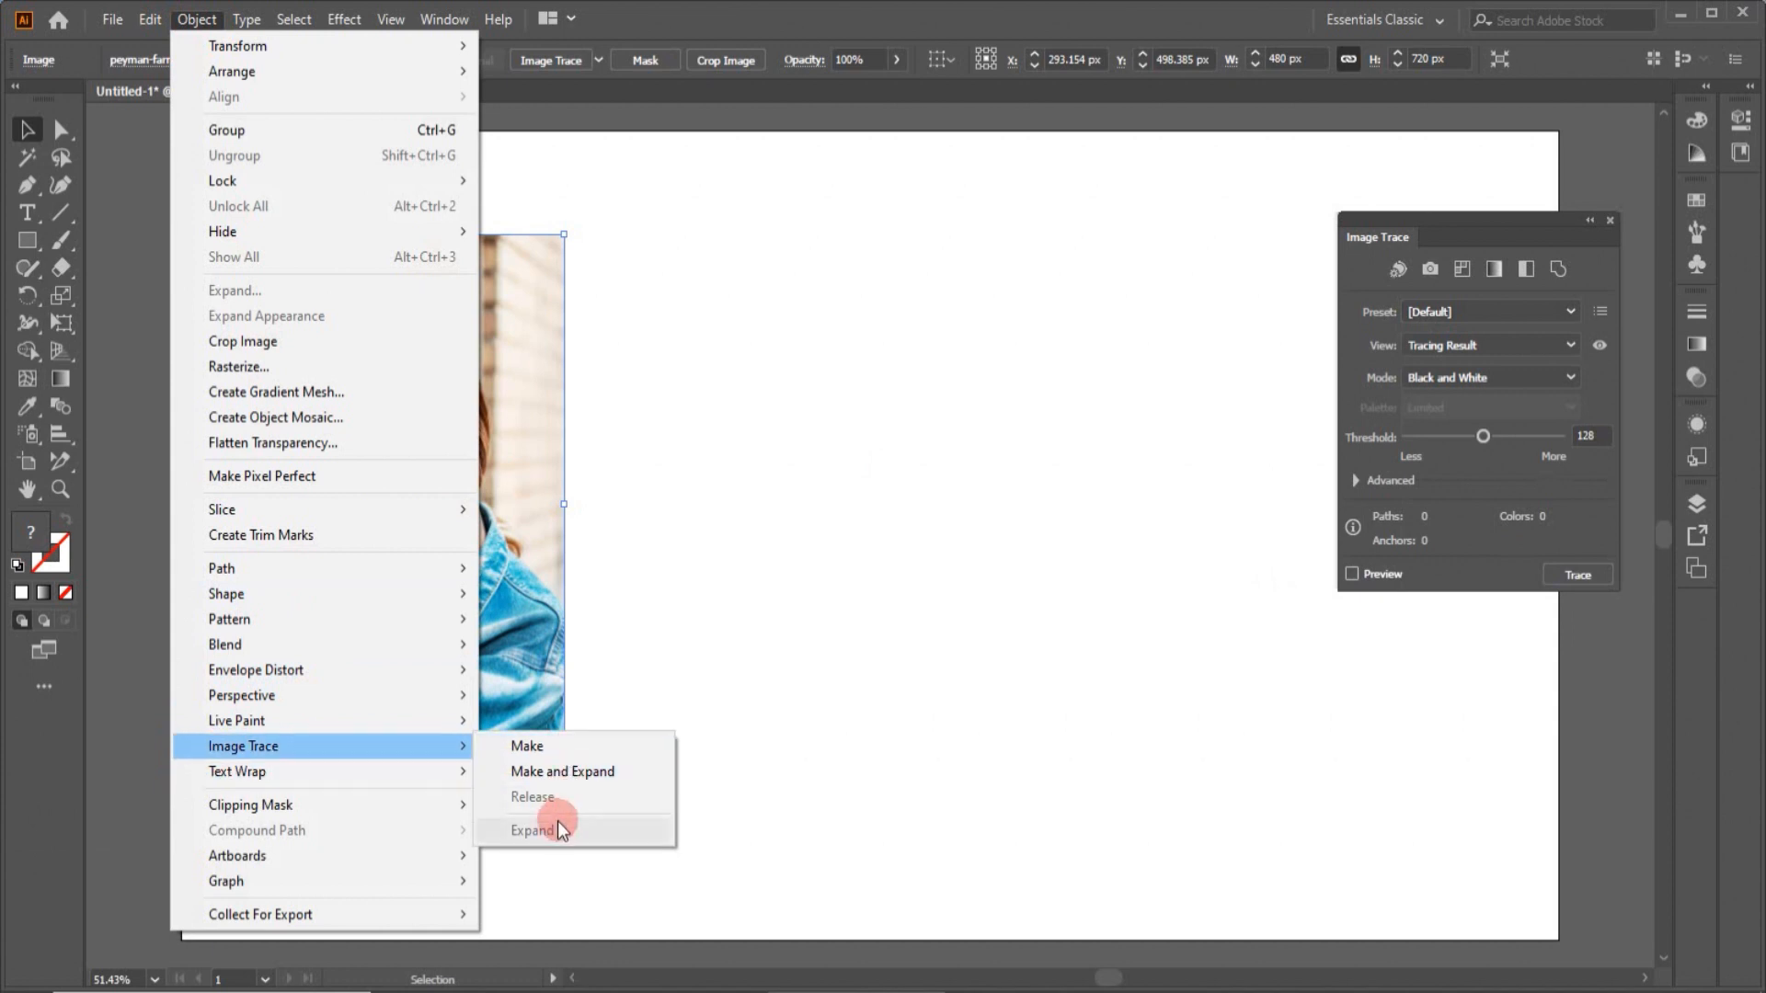
pyautogui.click(870, 602)
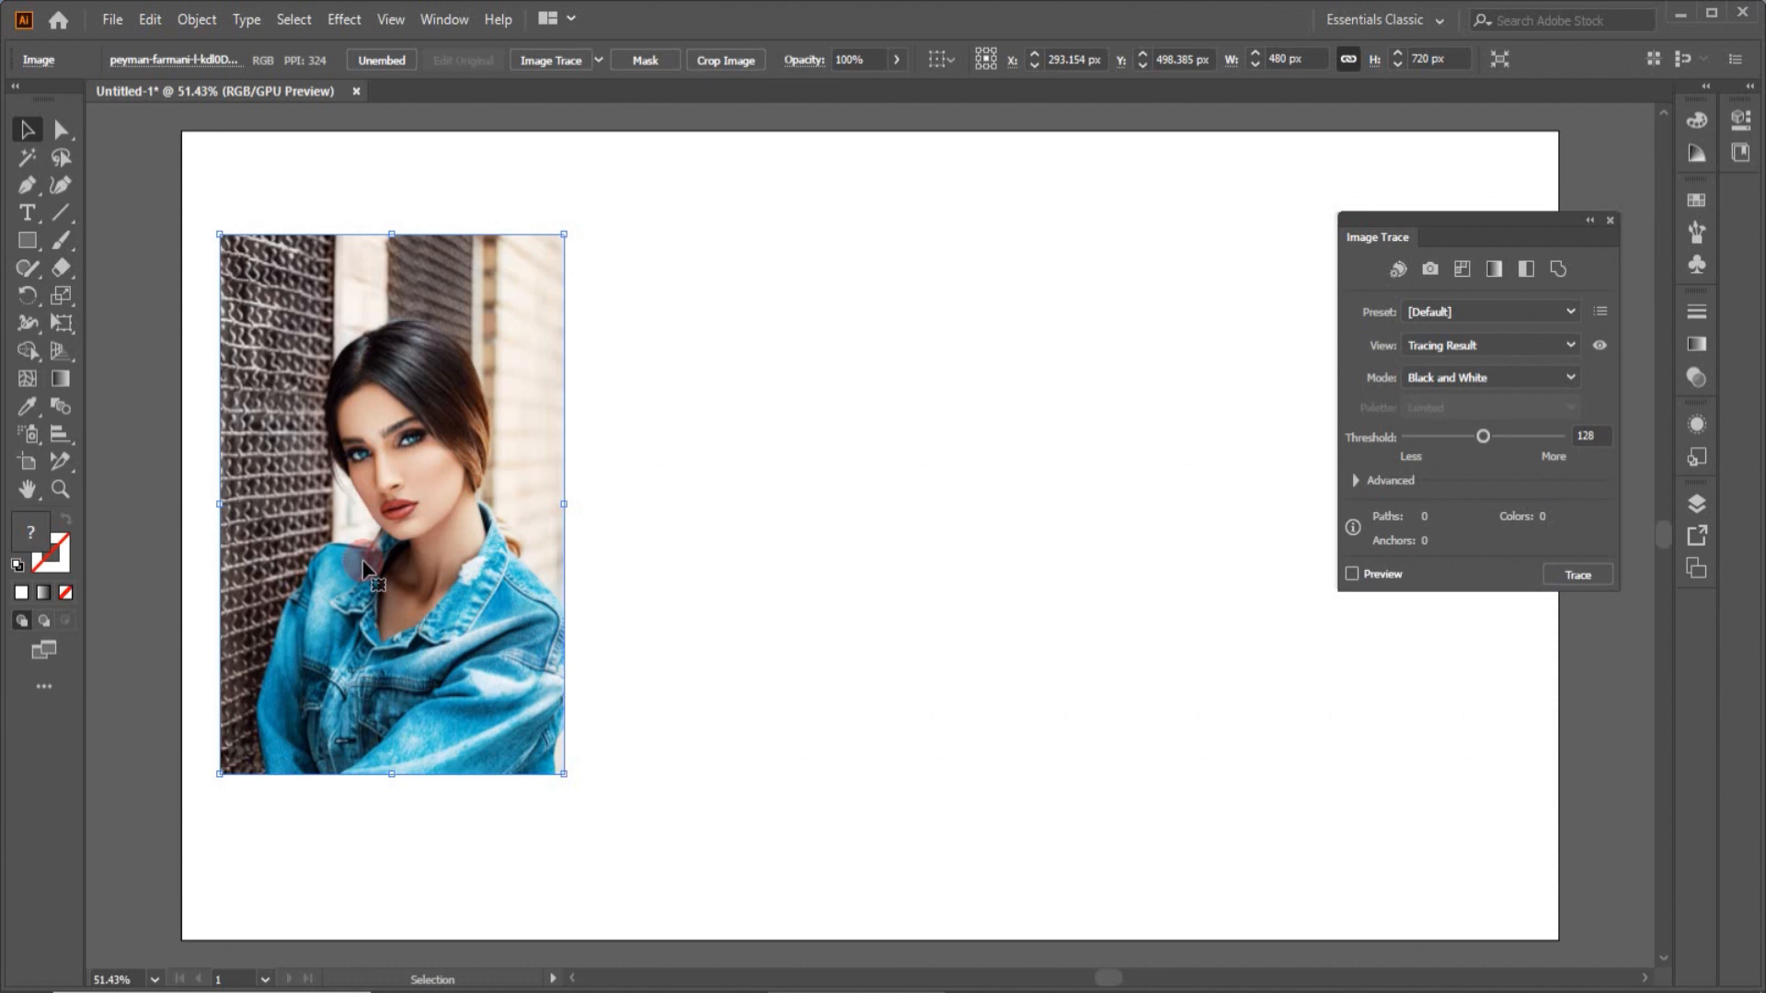
# Step: Duplicate the photo about 566 px to the right of the original and review the available tracing presets for the copy
pyautogui.moveTo(374, 526)
pyautogui.mouseDown()
pyautogui.moveTo(603, 510)
pyautogui.moveTo(817, 537)
pyautogui.moveTo(795, 519)
pyautogui.moveTo(780, 533)
pyautogui.mouseUp()
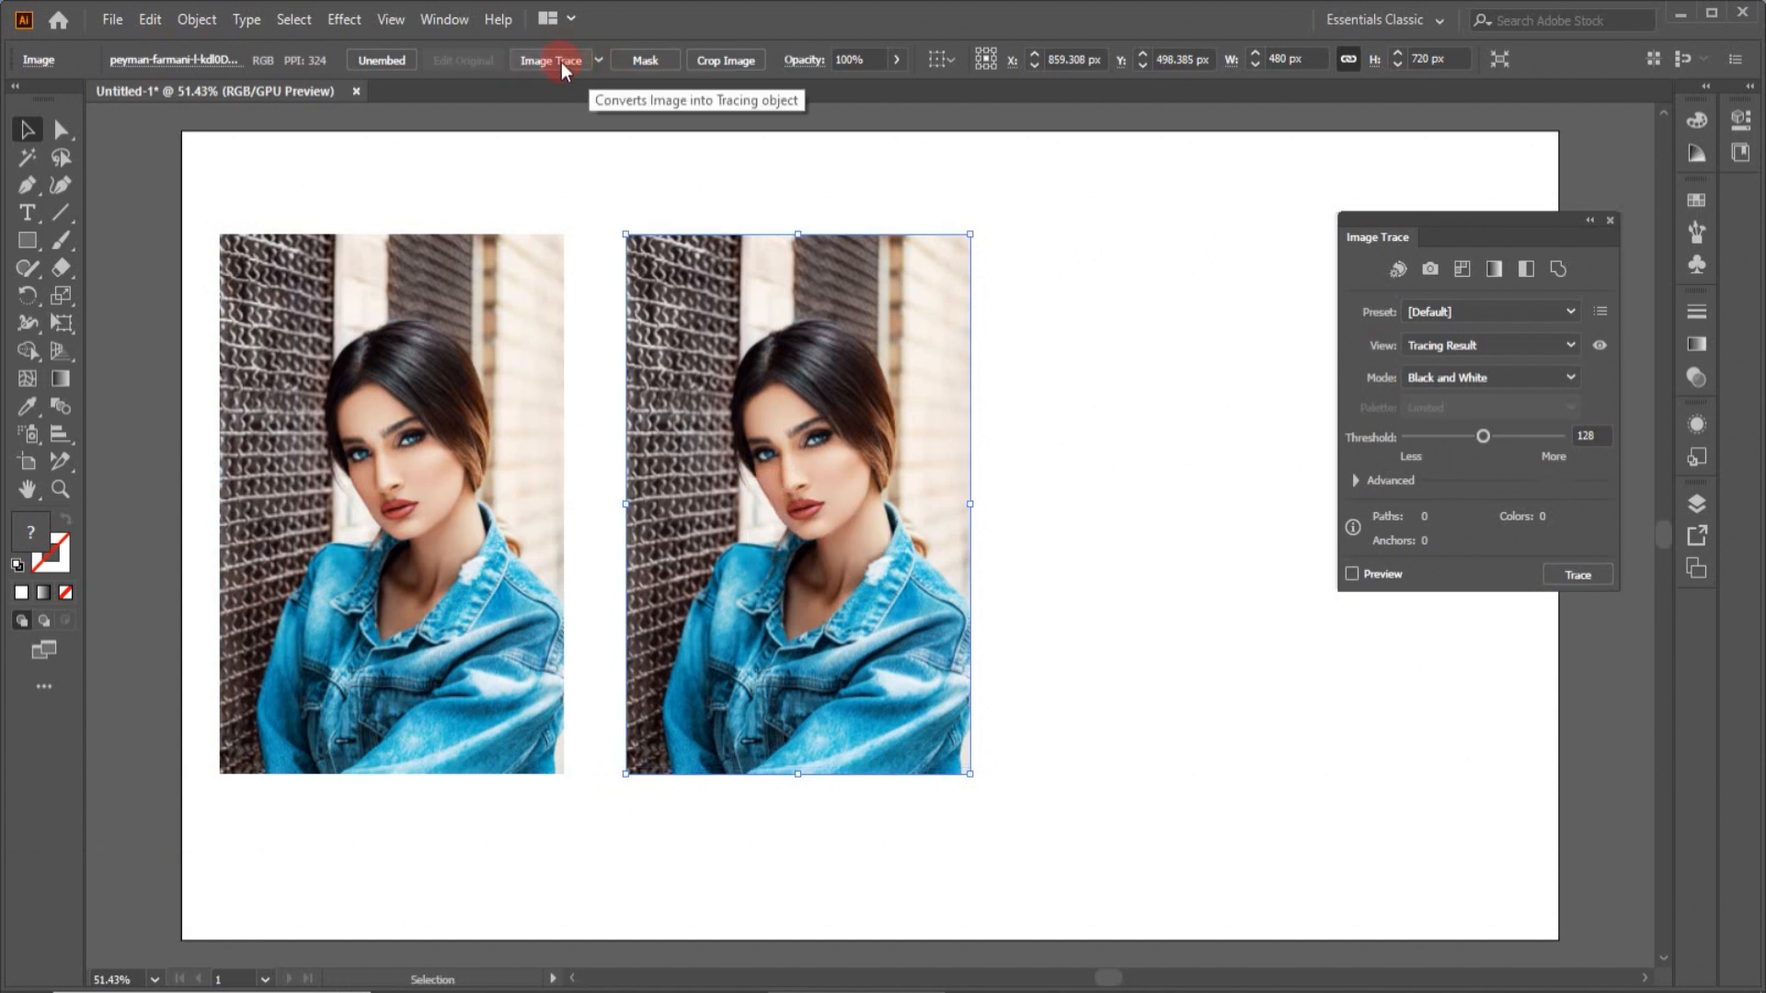
pyautogui.click(599, 59)
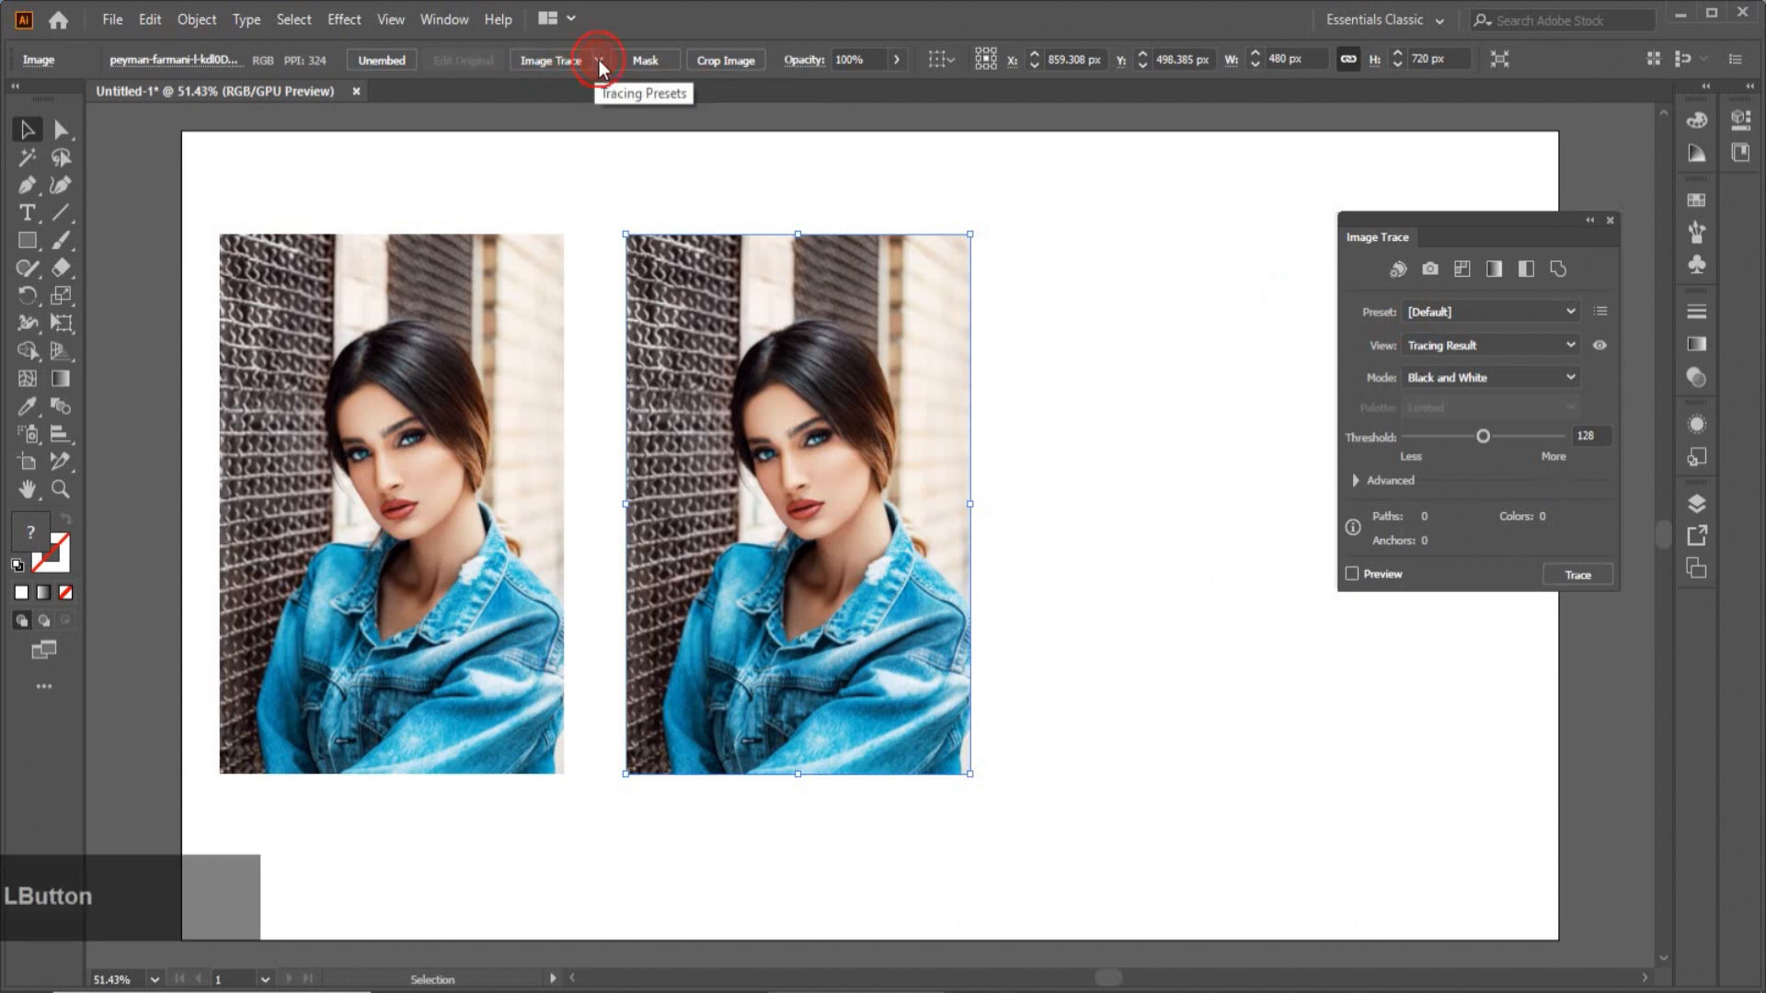
pyautogui.click(557, 117)
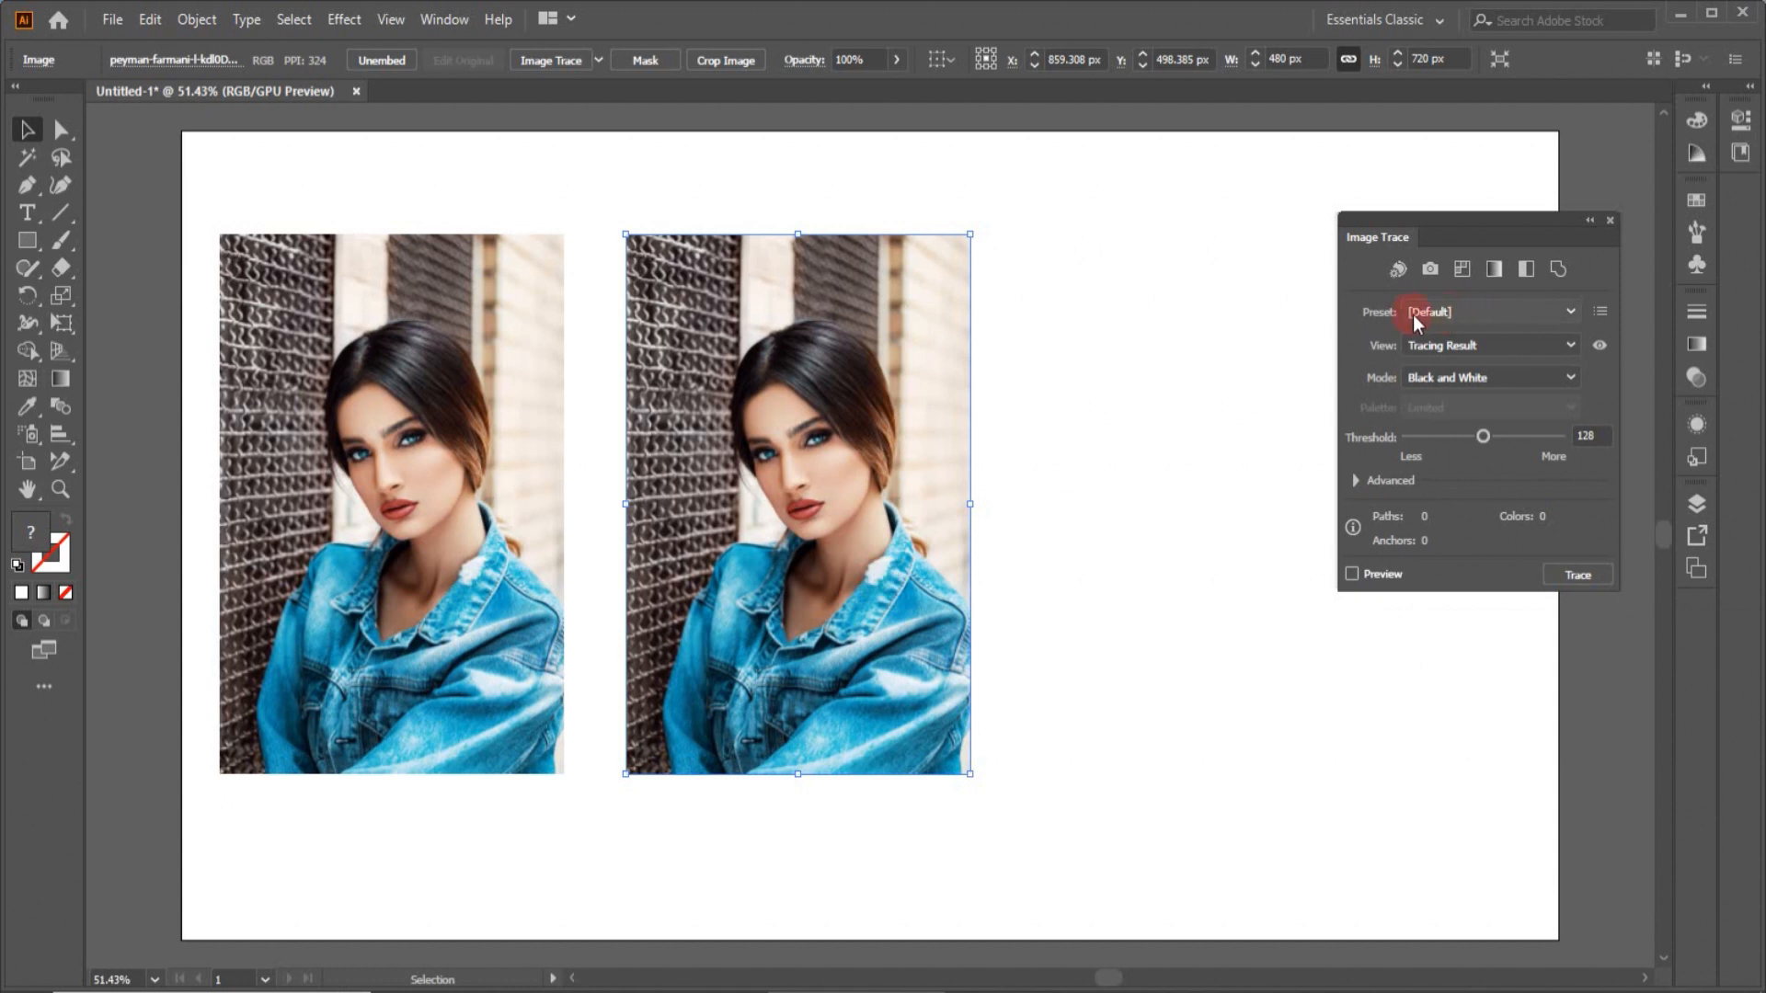
pyautogui.click(597, 59)
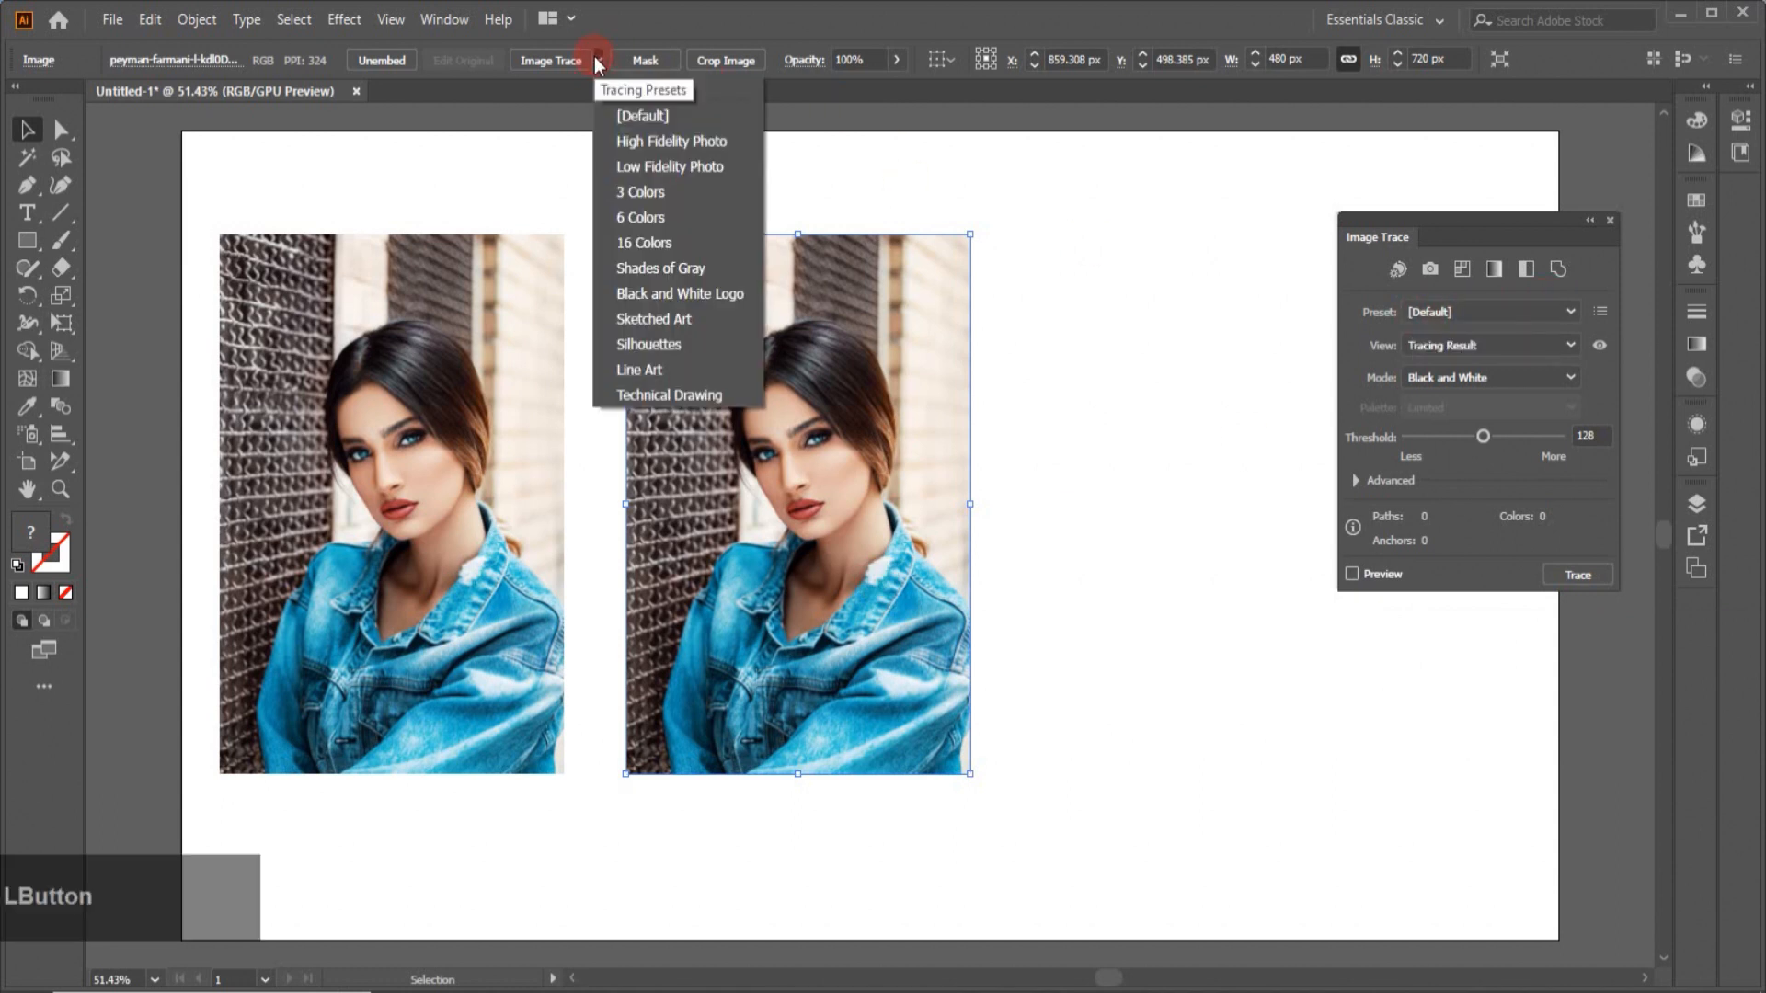
pyautogui.click(626, 113)
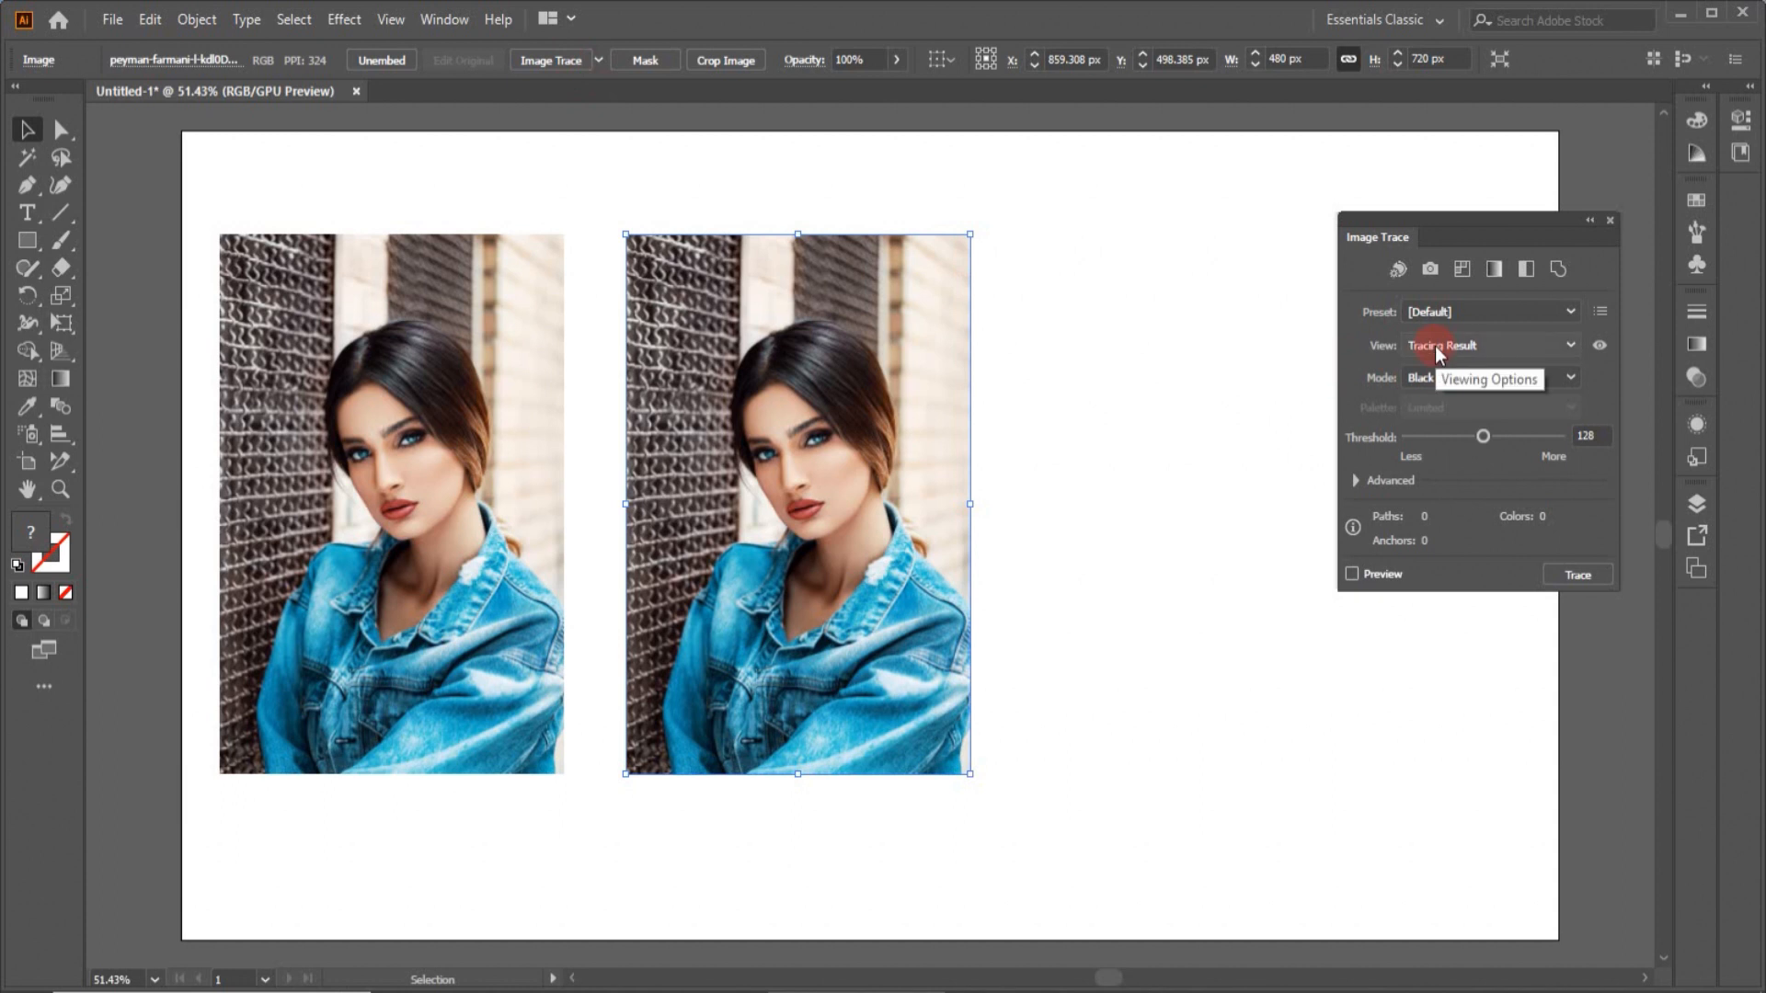
pyautogui.click(1568, 312)
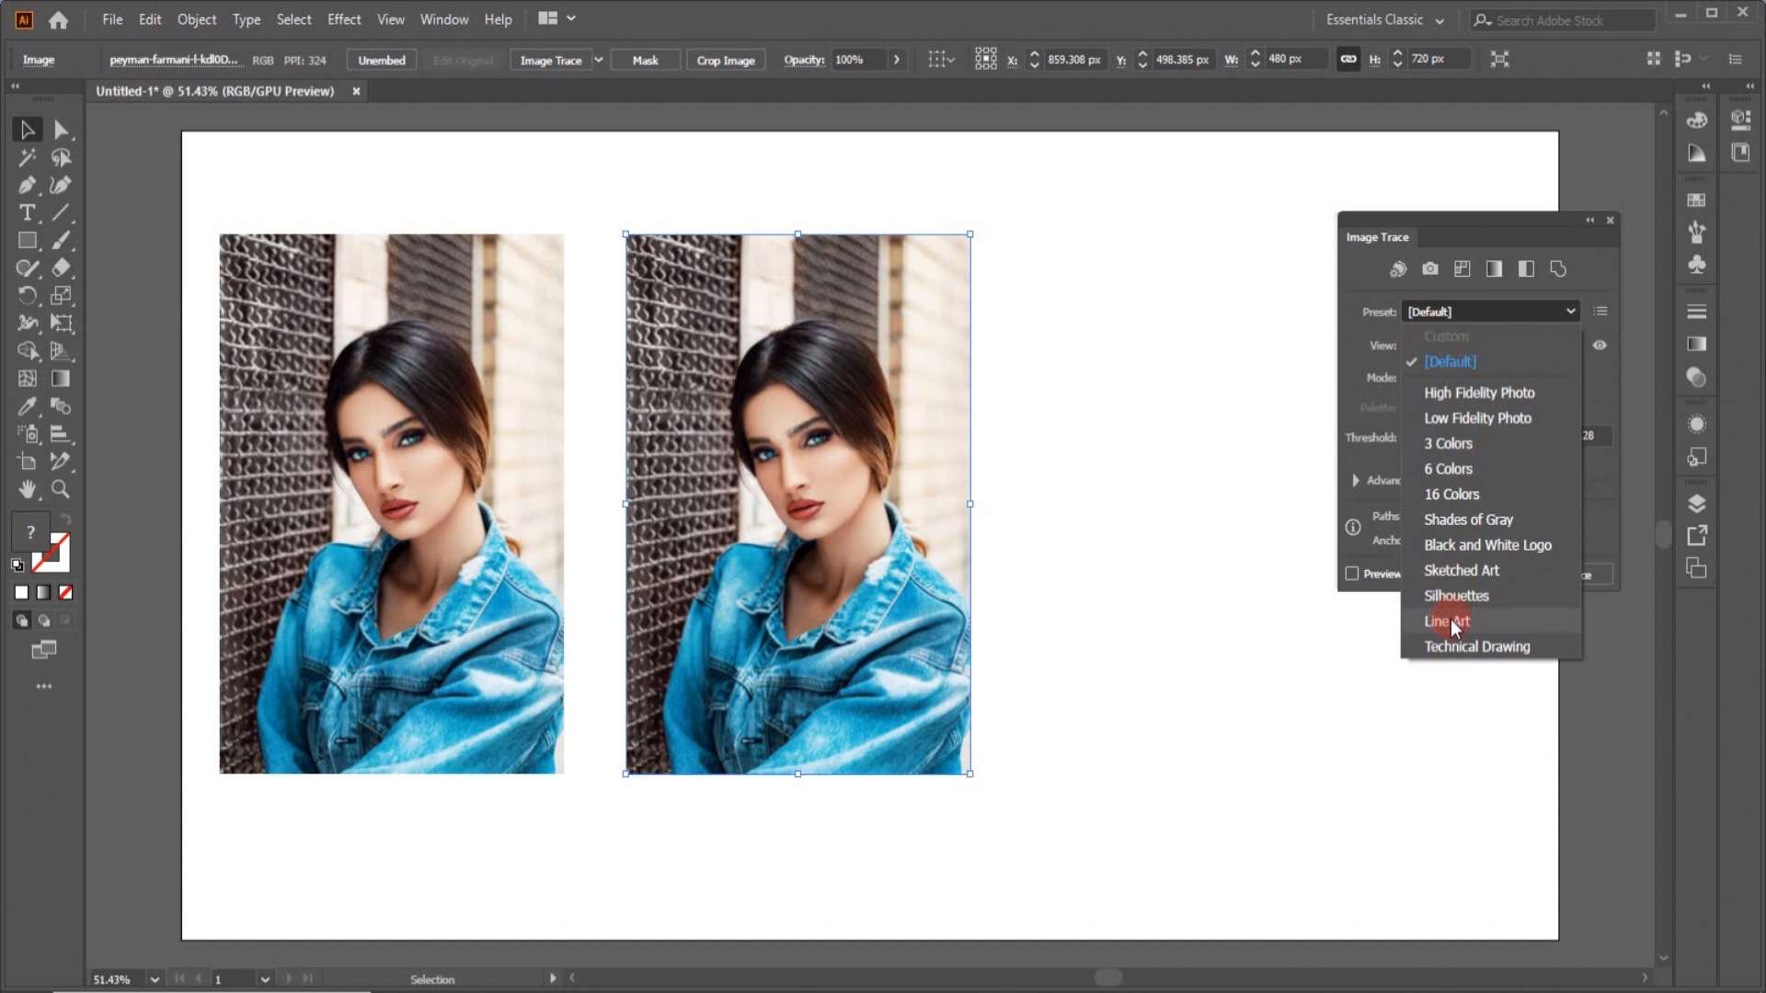
pyautogui.press('Escape')
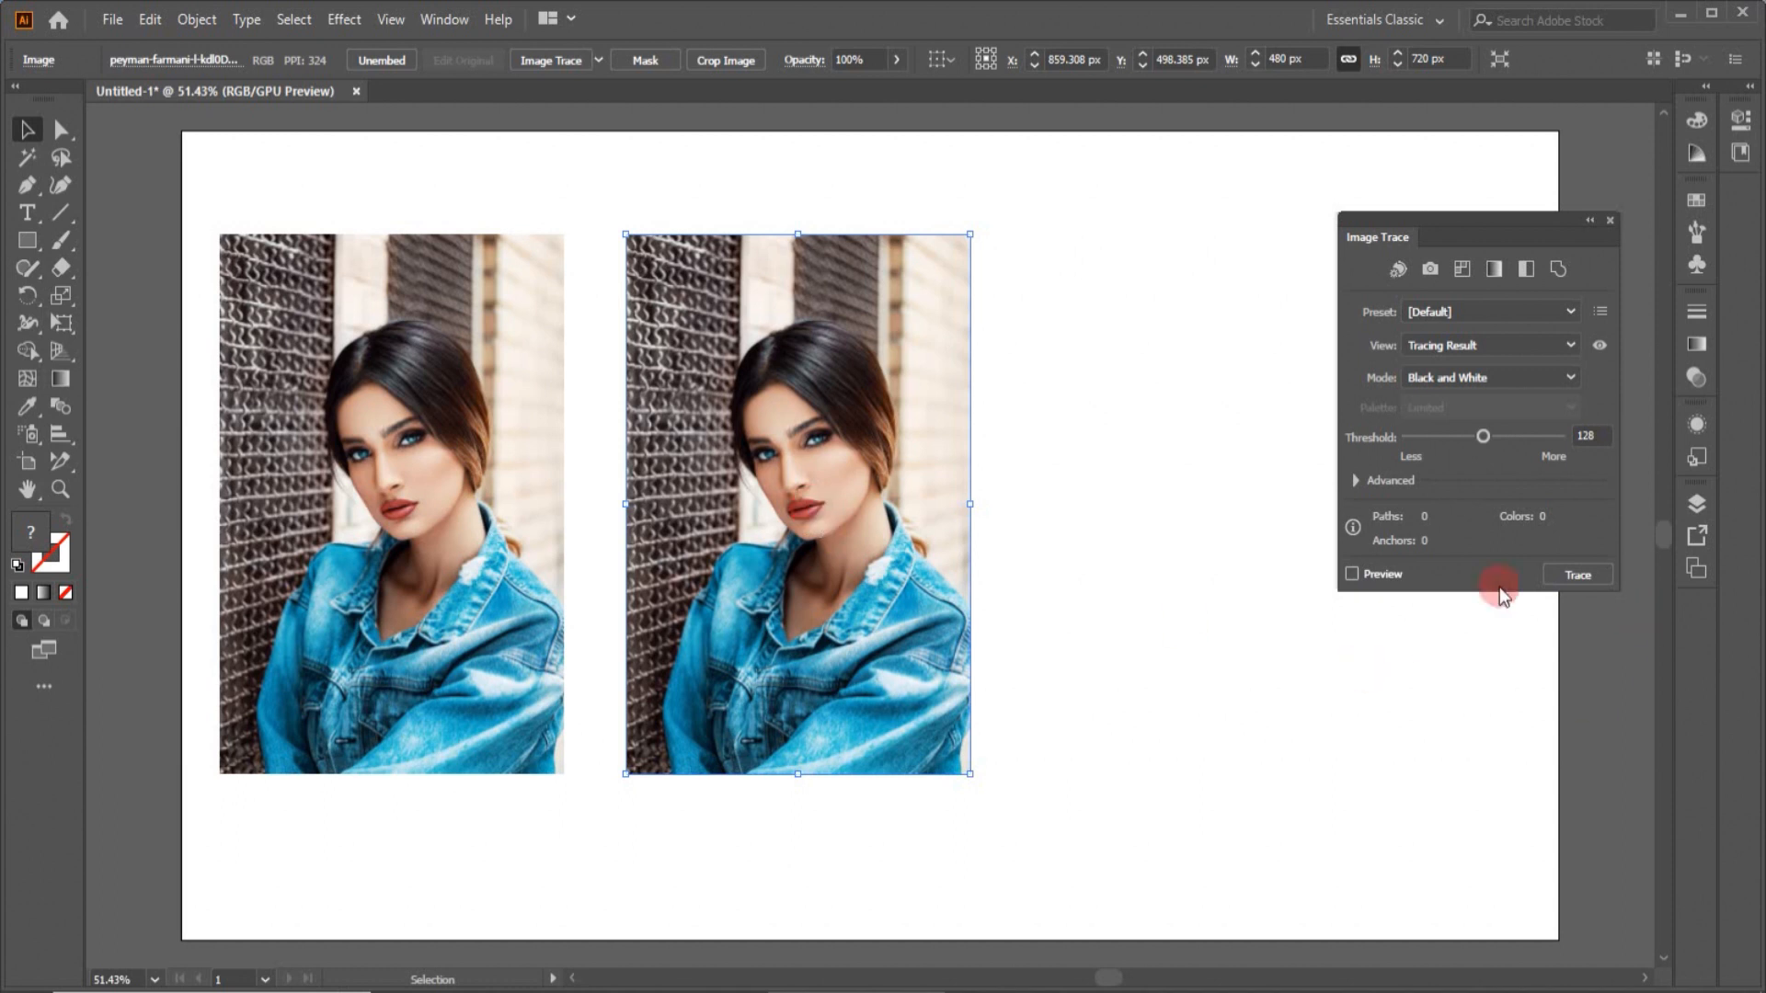
# Step: Preview the [Default] black and white trace on the copied photo, accepting the large-image tracing, and delete the traced copy
pyautogui.click(1350, 578)
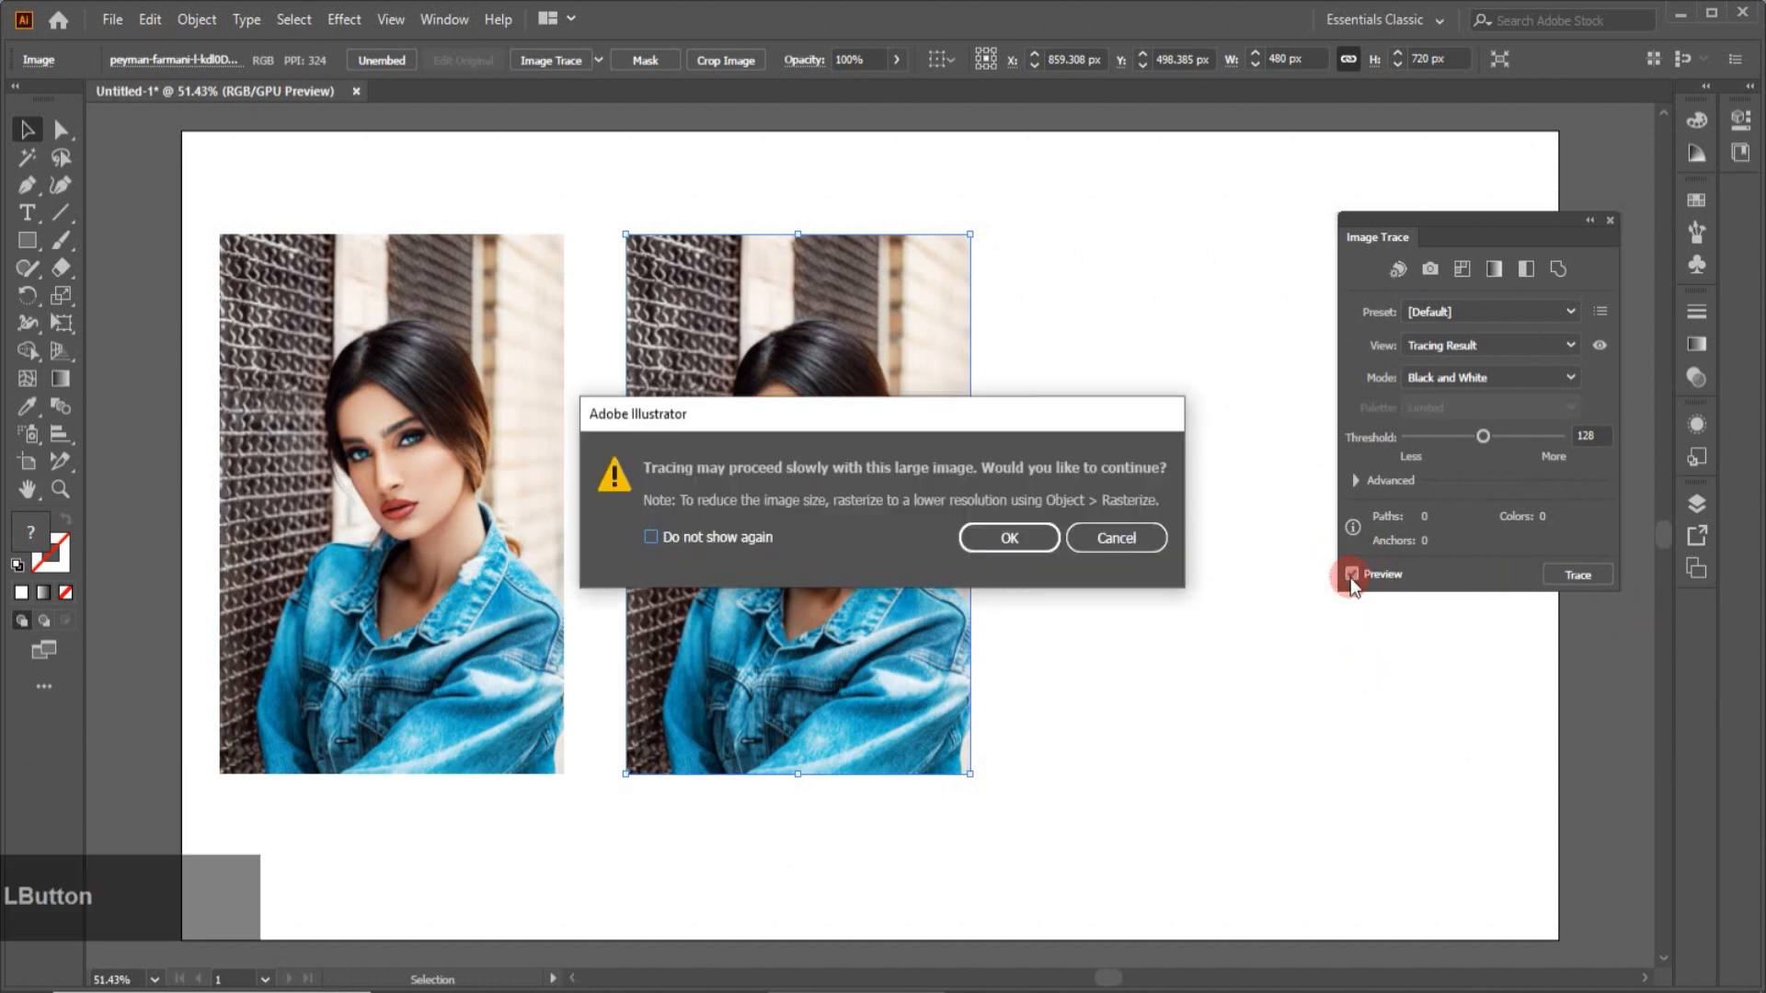
pyautogui.click(732, 674)
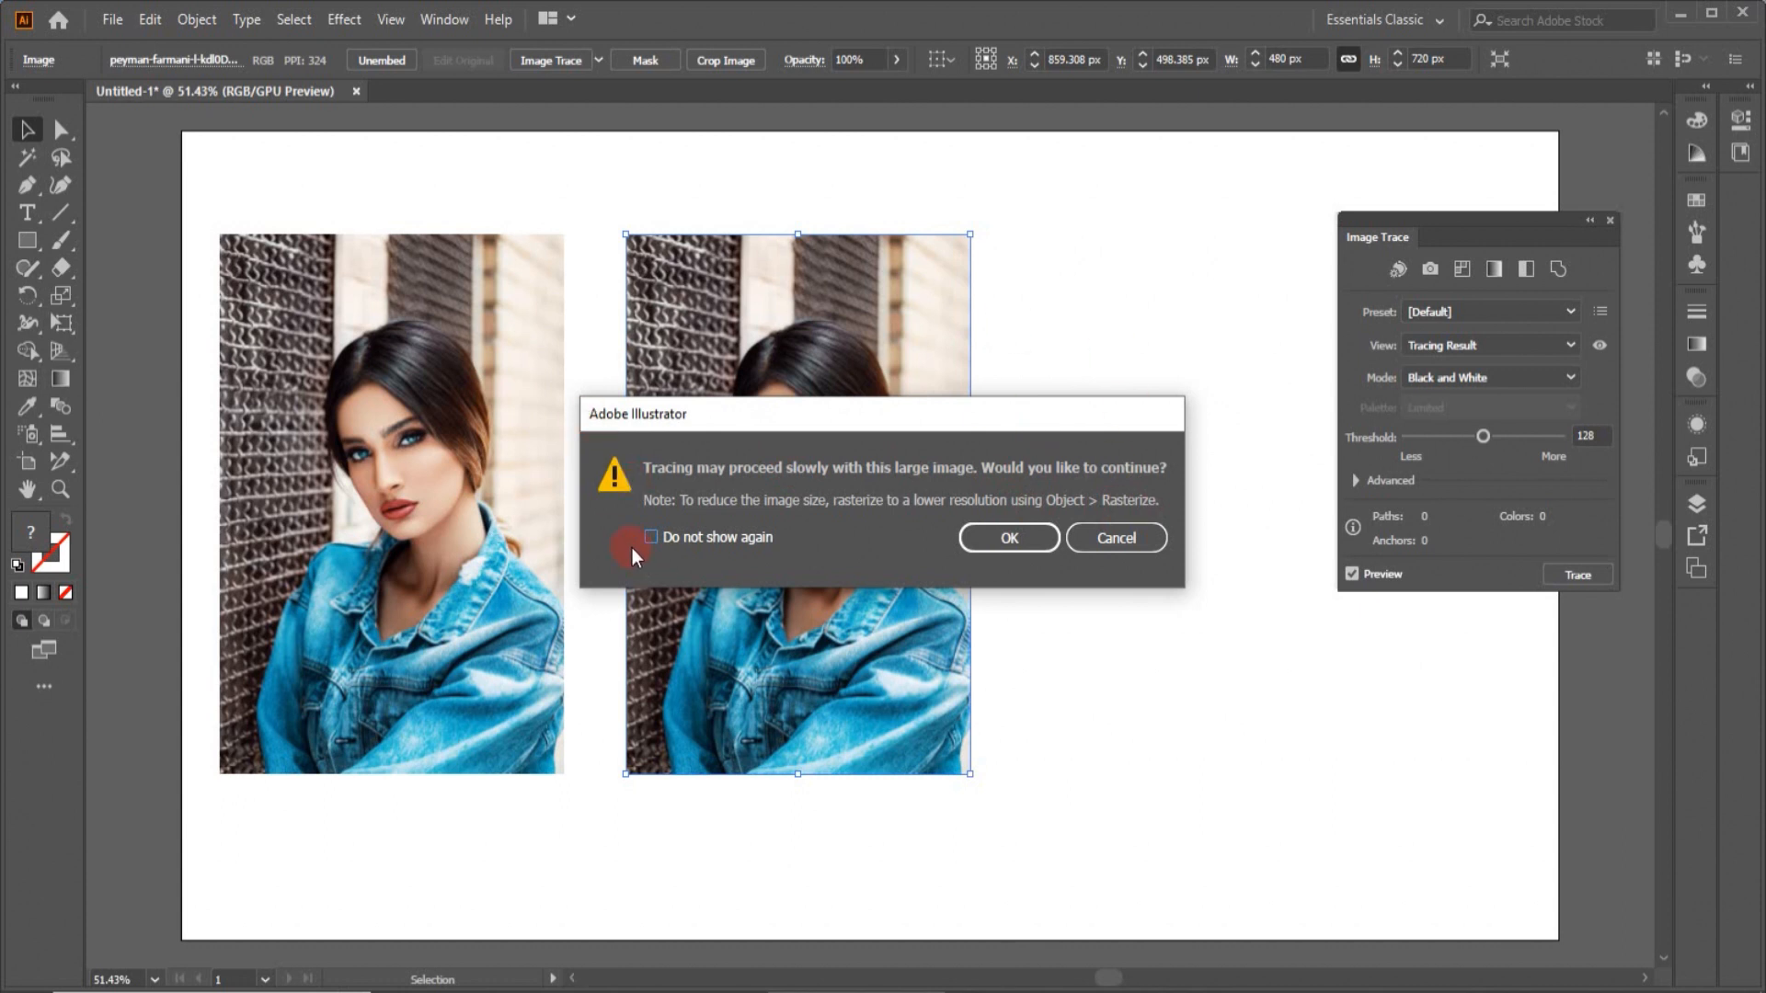
pyautogui.click(991, 535)
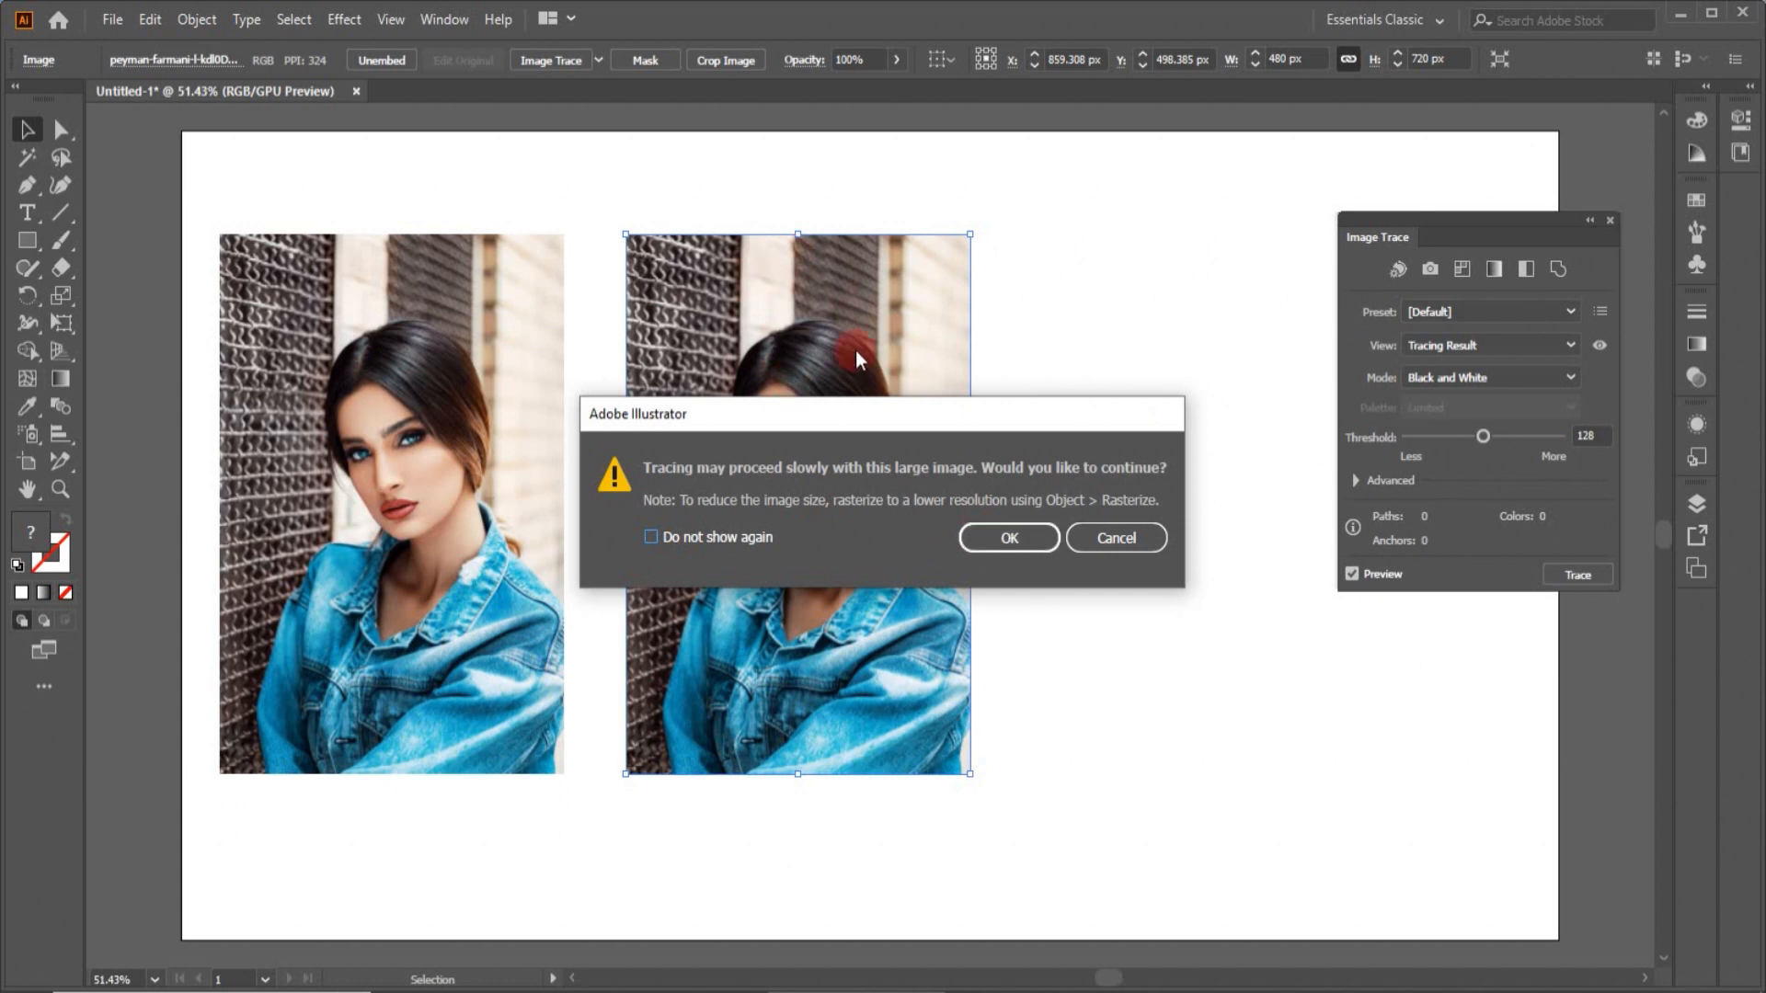
pyautogui.click(1008, 535)
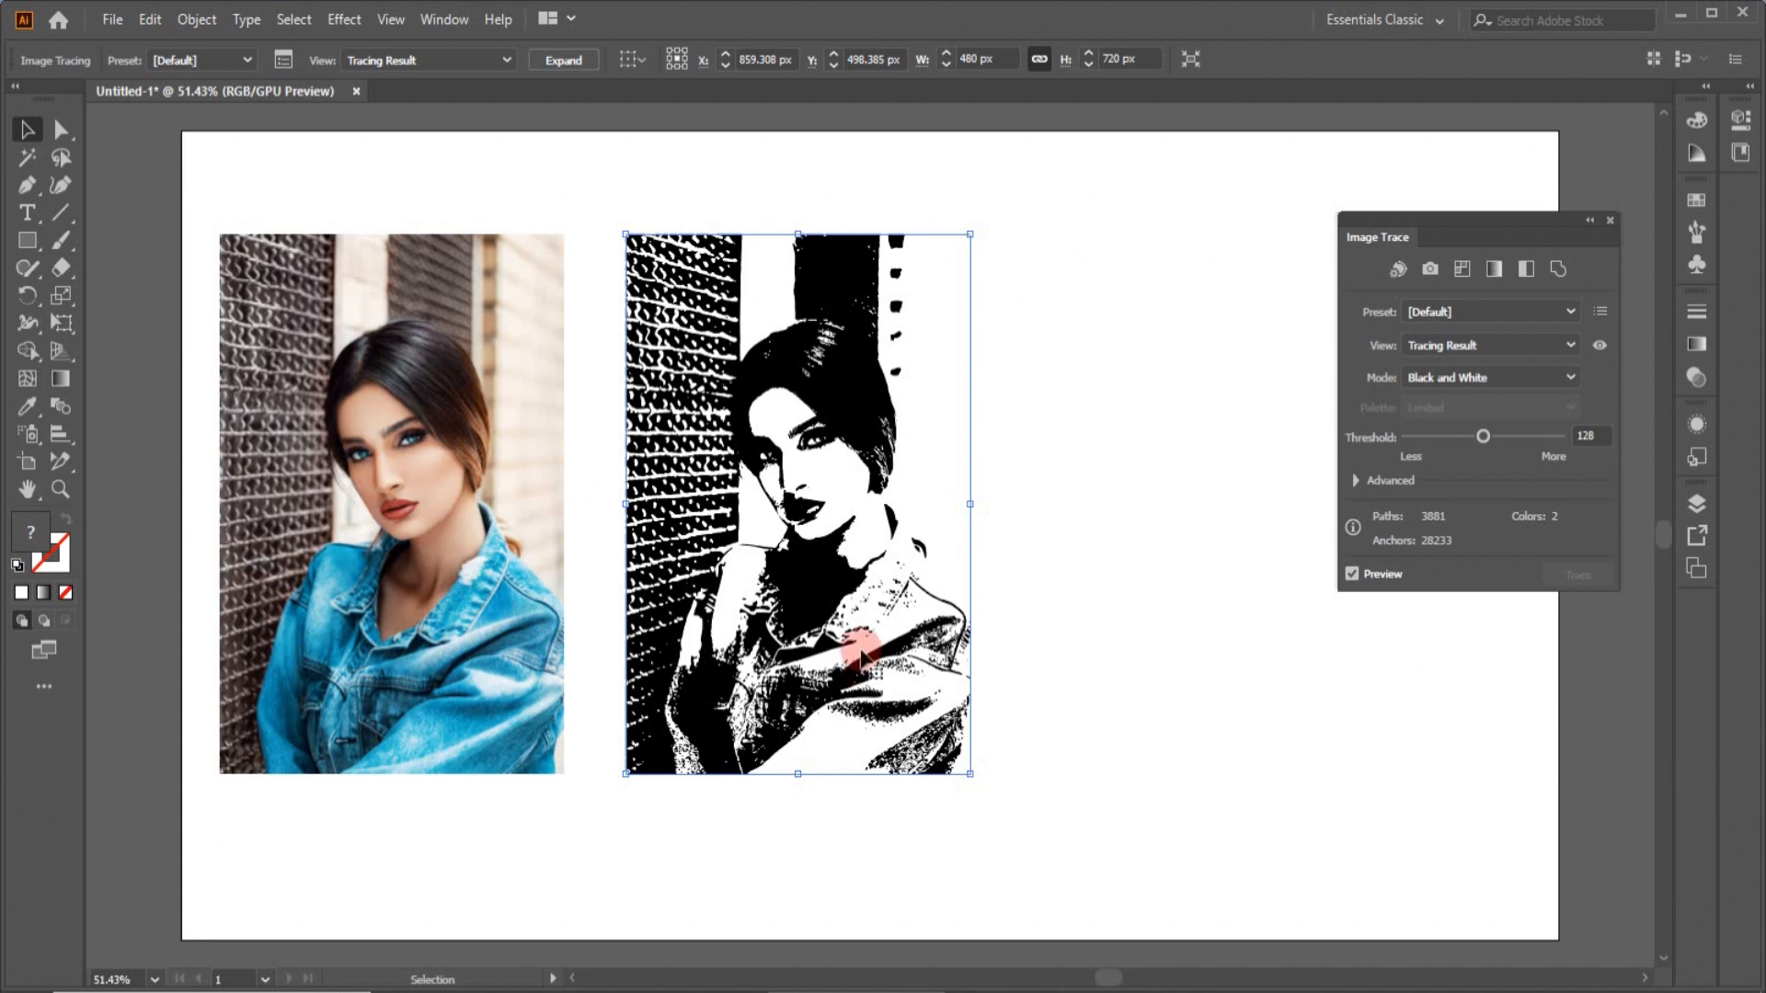
pyautogui.press('Delete')
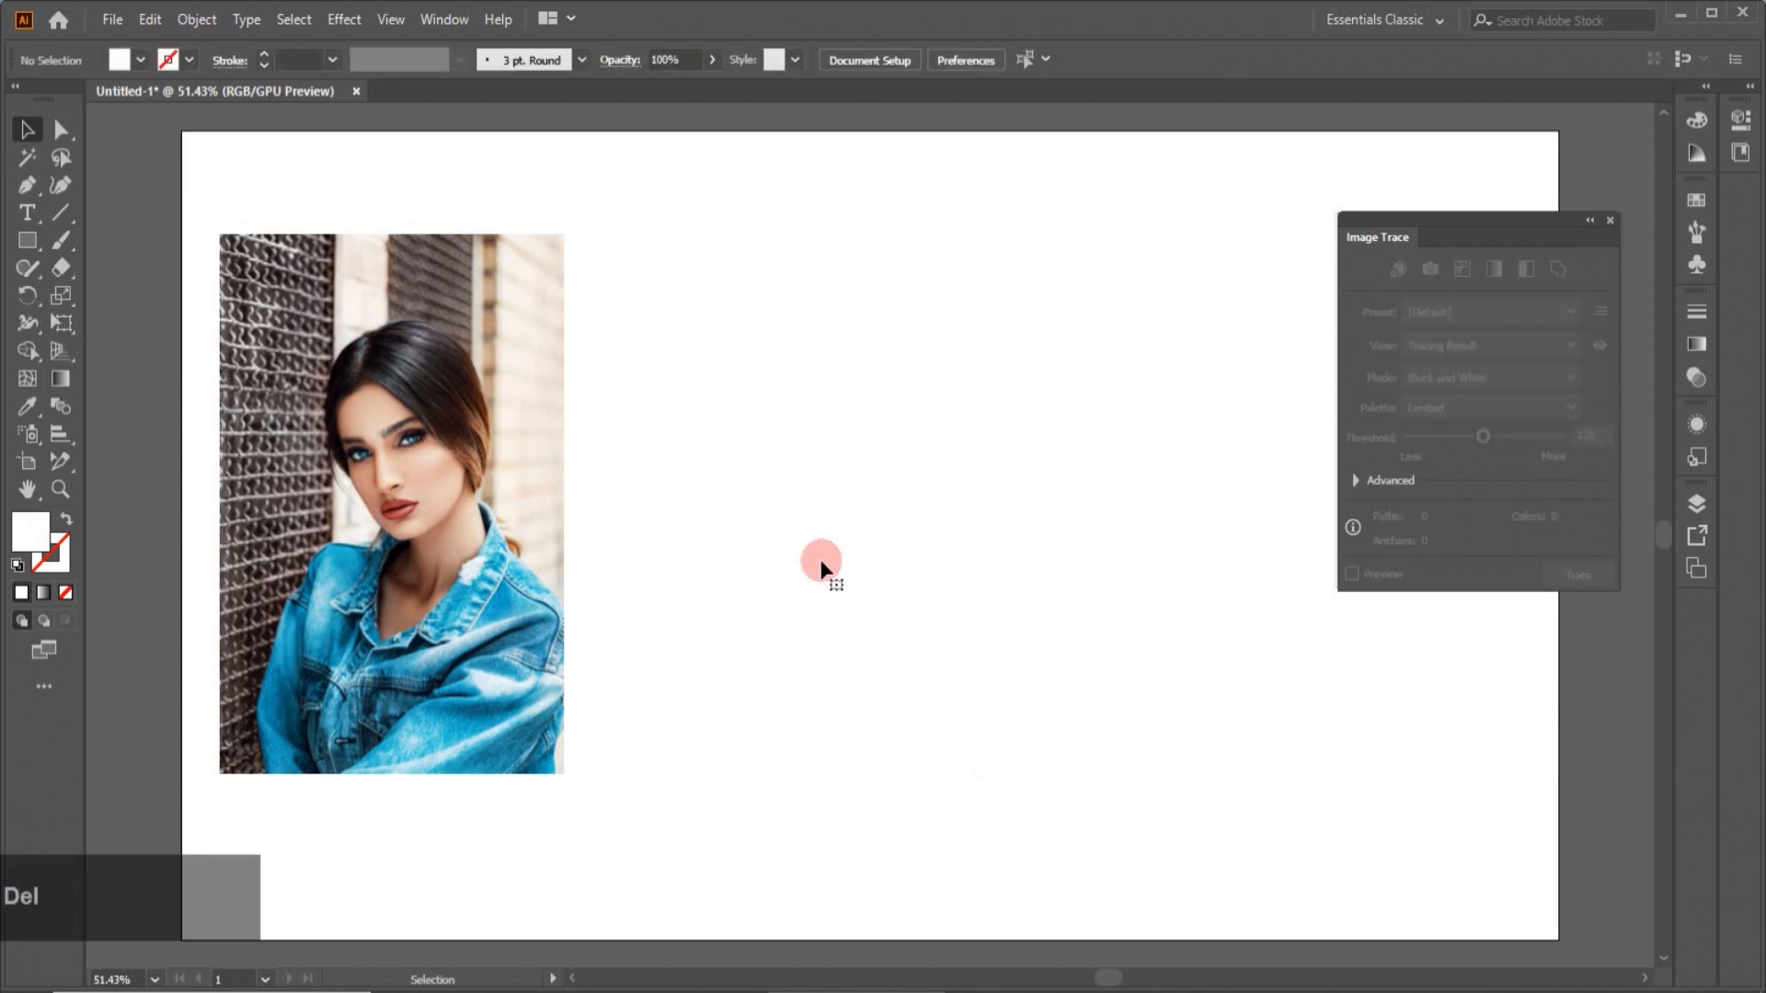
# Step: Rasterize the original photo at Medium (150 ppi) resolution
pyautogui.click(522, 631)
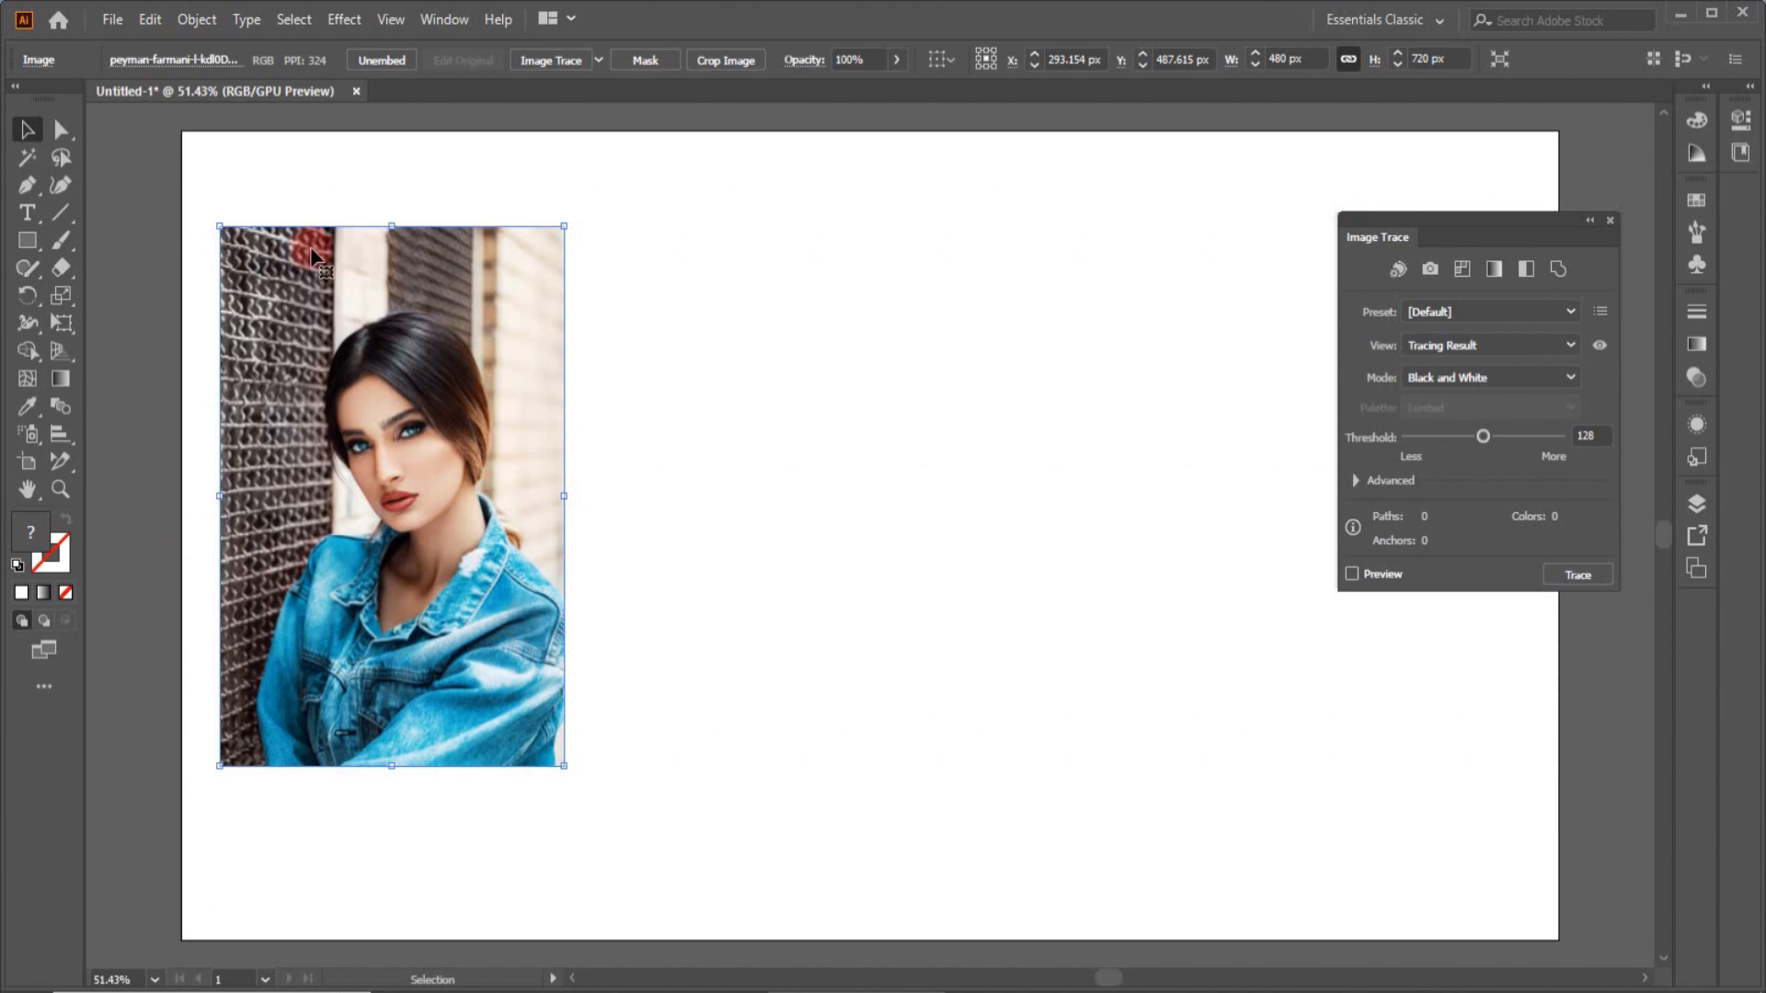
pyautogui.click(197, 19)
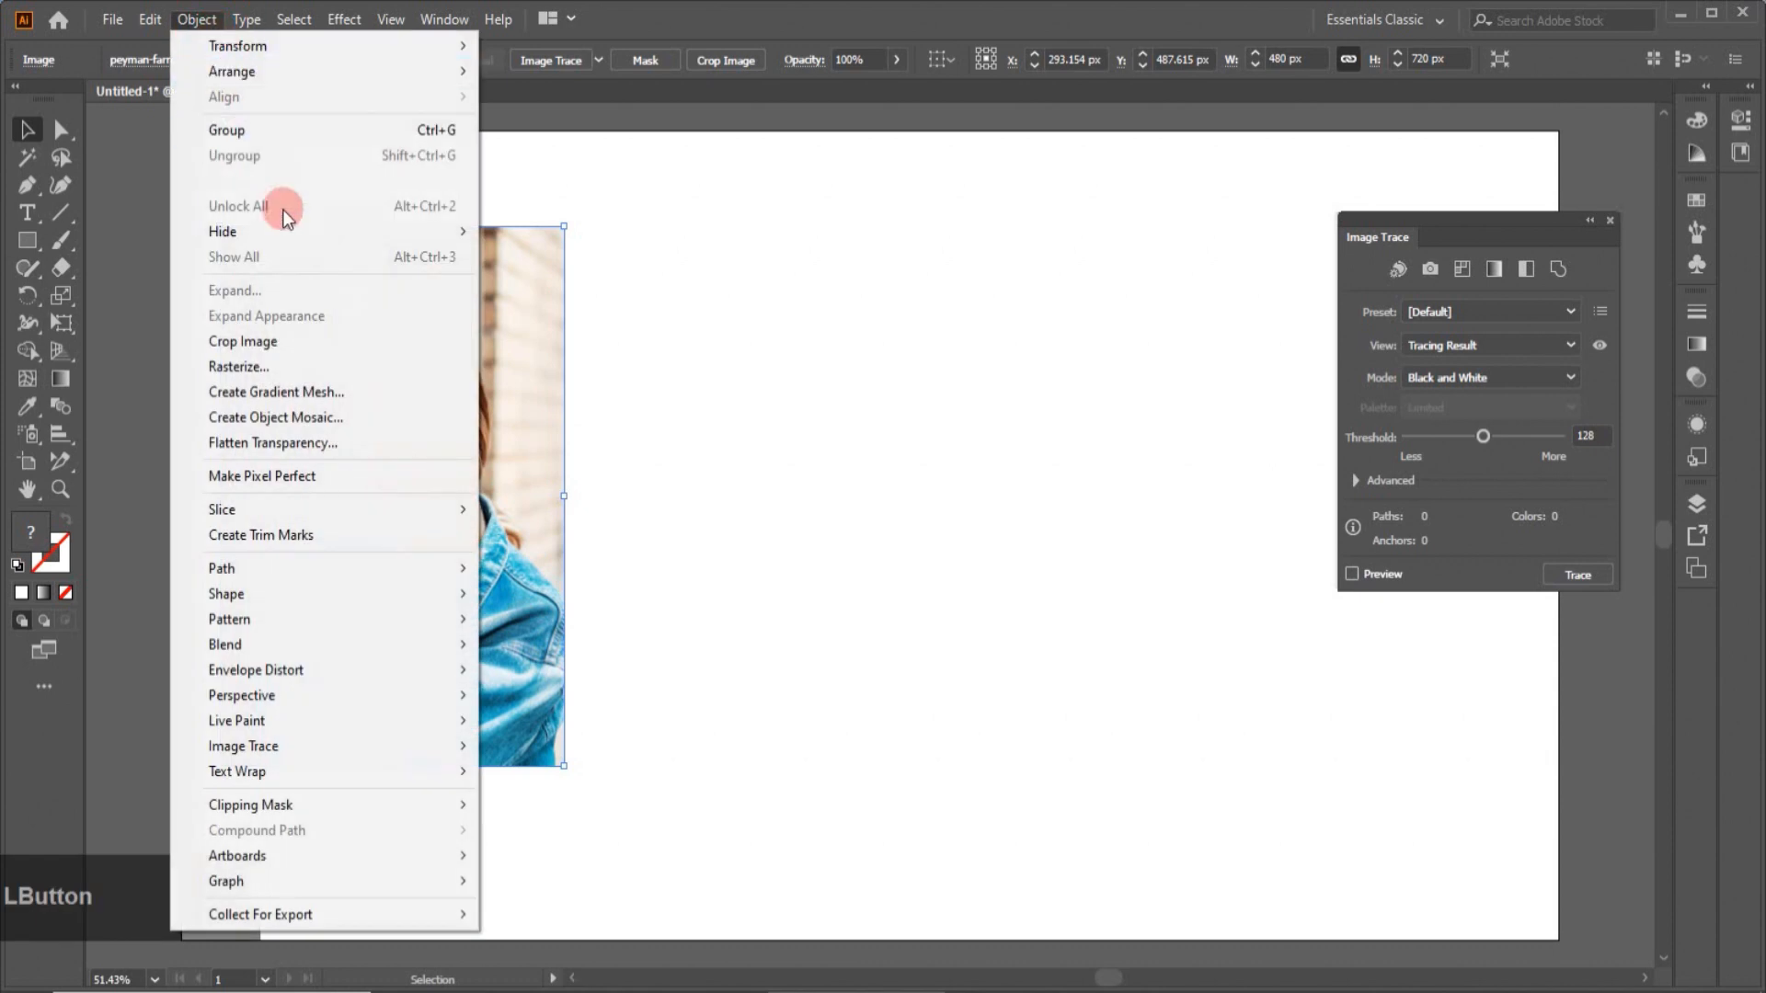
pyautogui.click(263, 368)
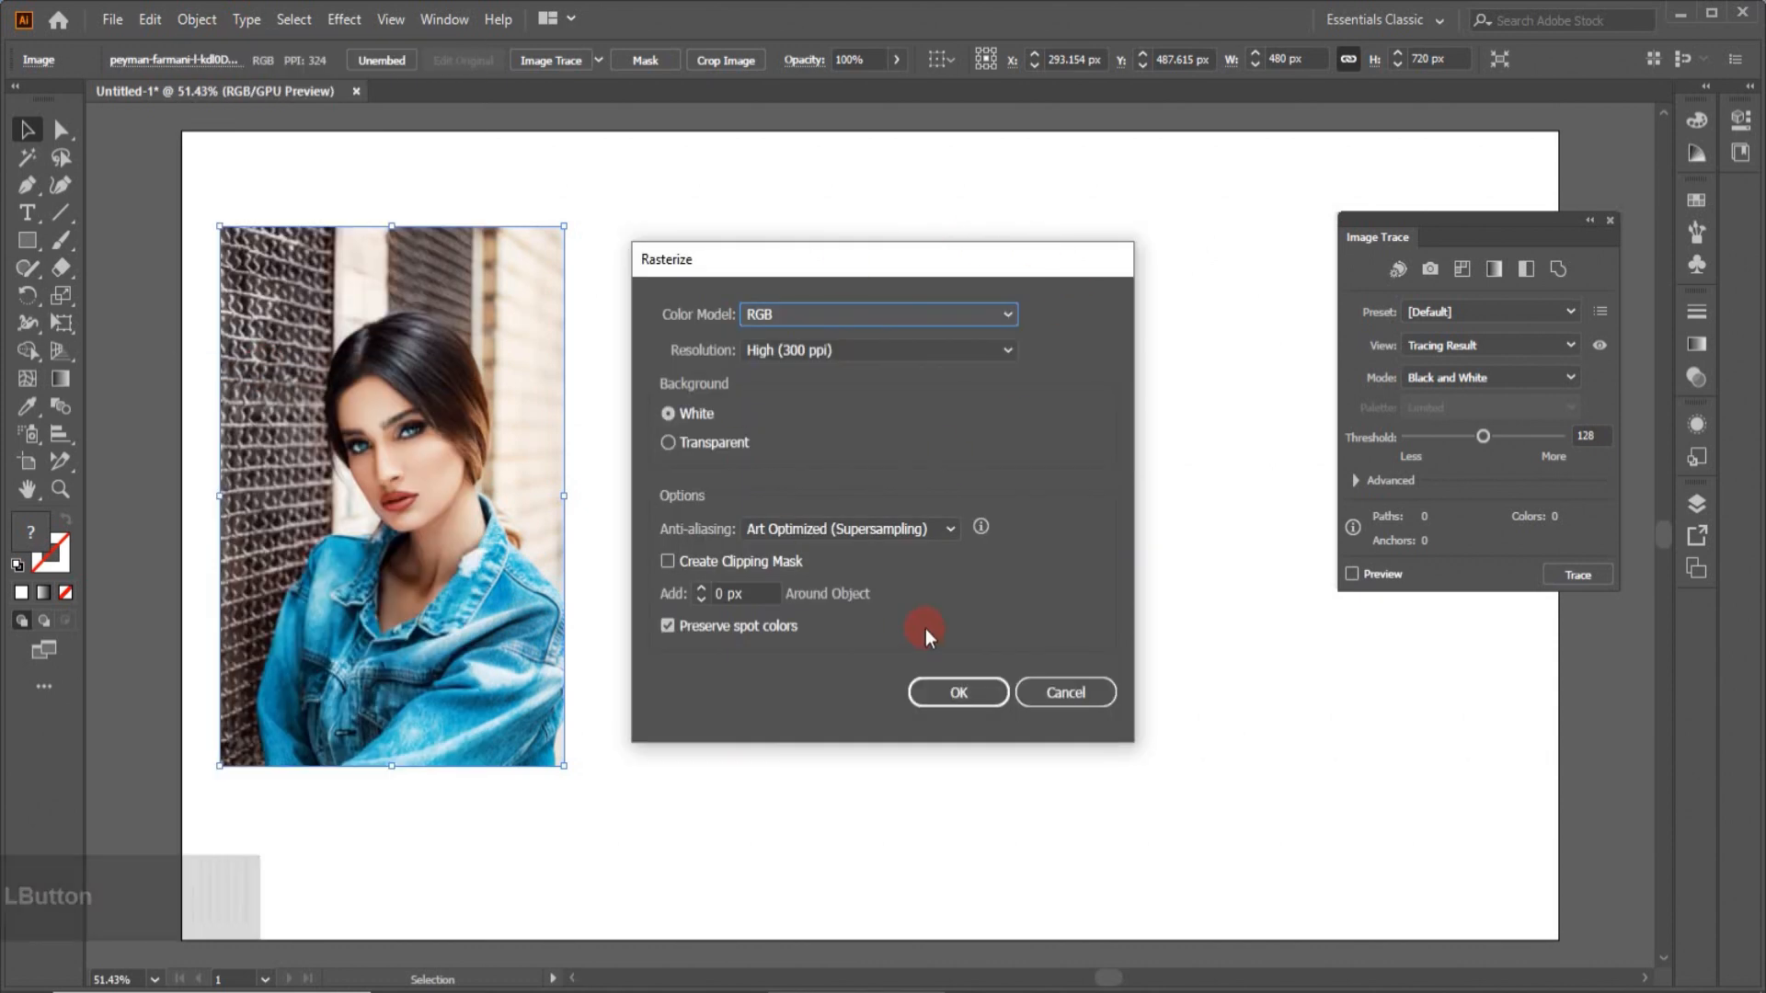
pyautogui.click(665, 311)
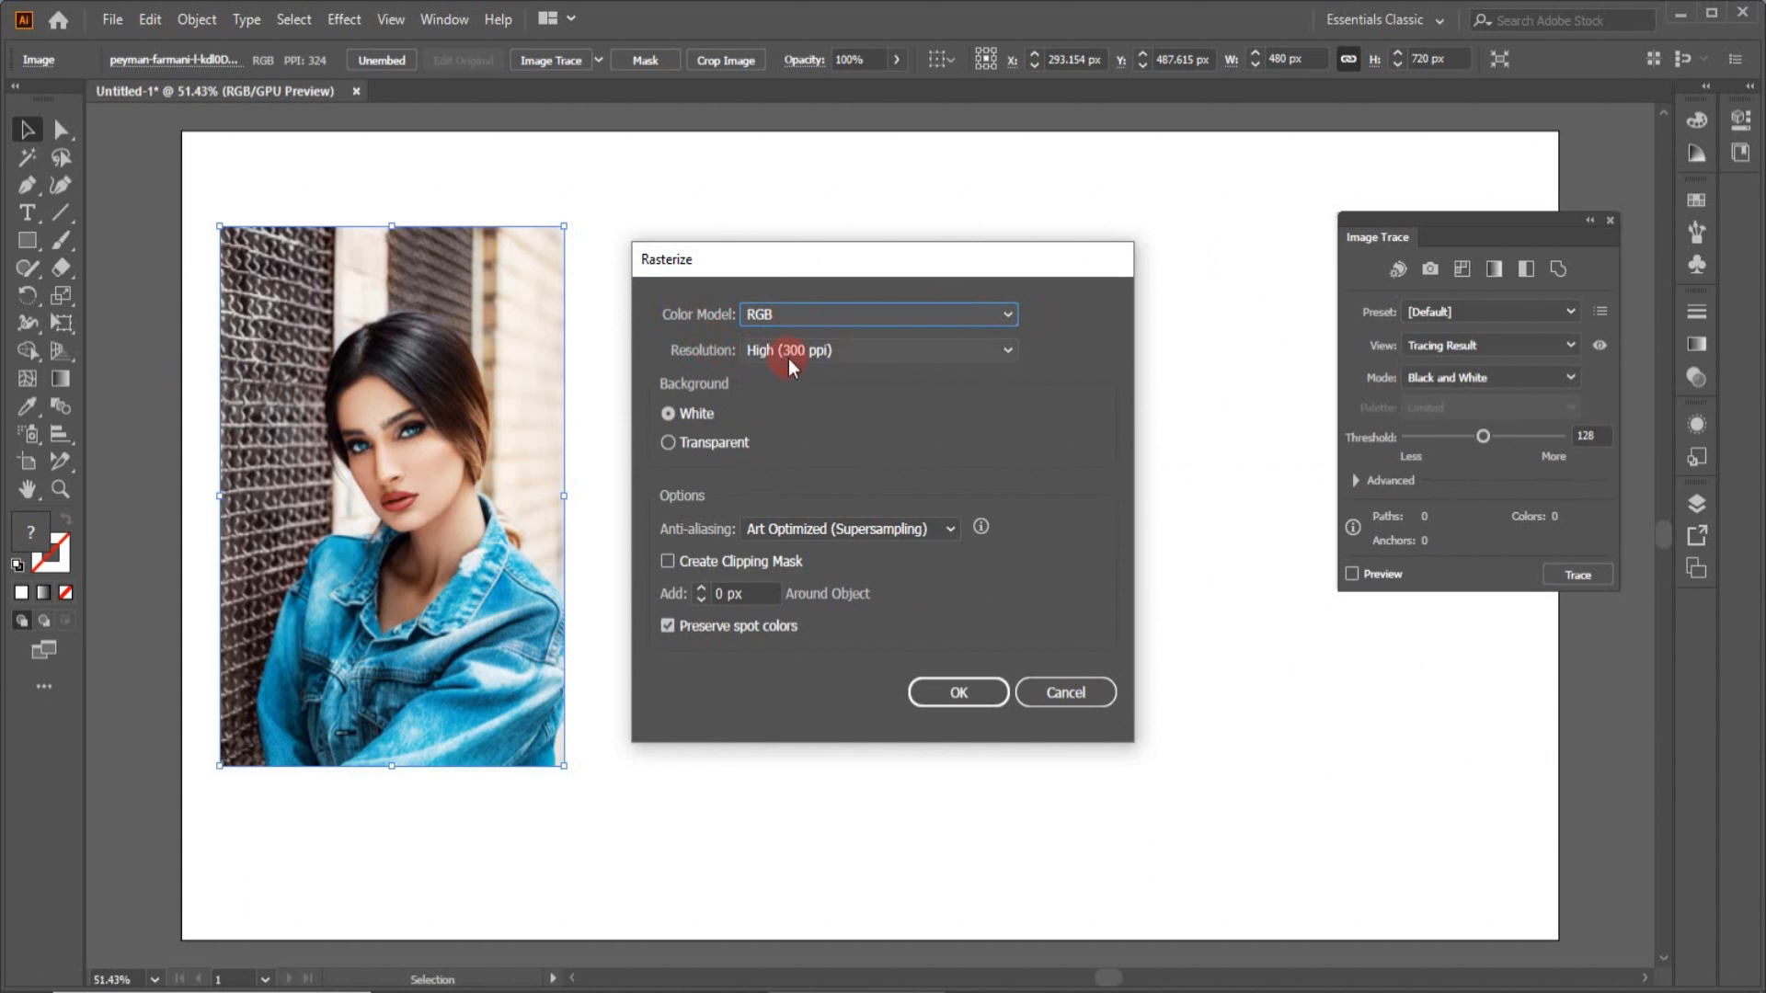
pyautogui.click(1012, 346)
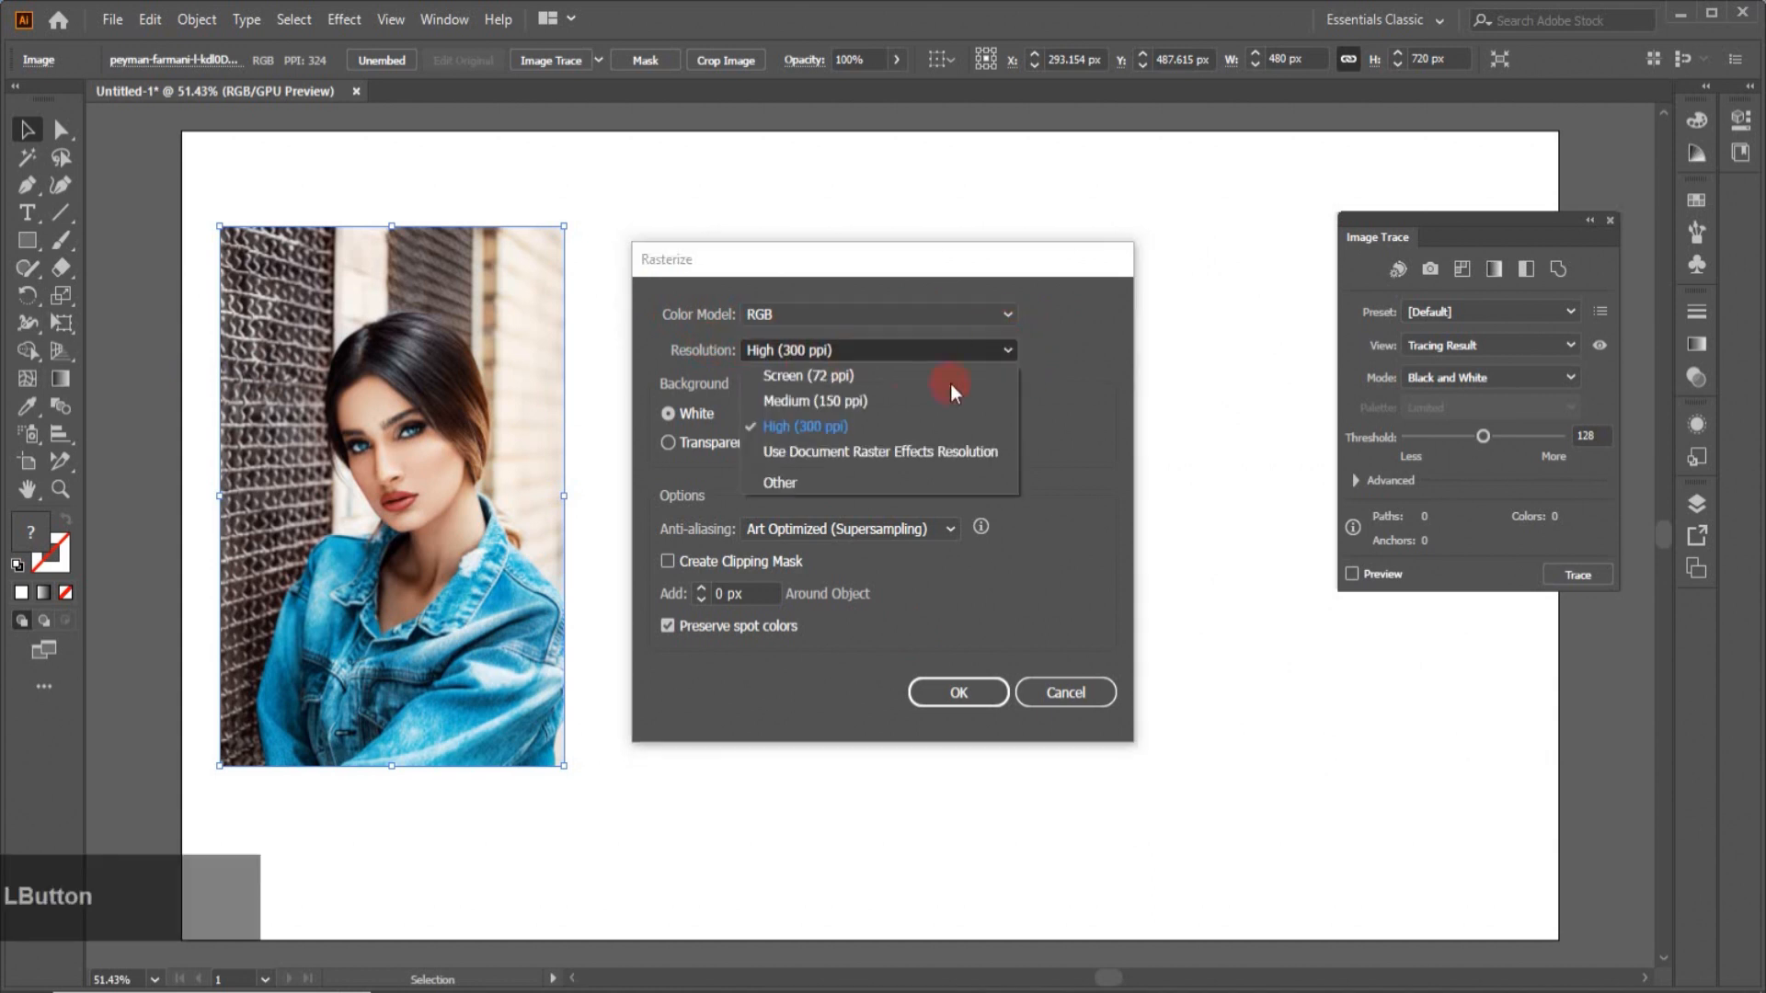
pyautogui.click(859, 405)
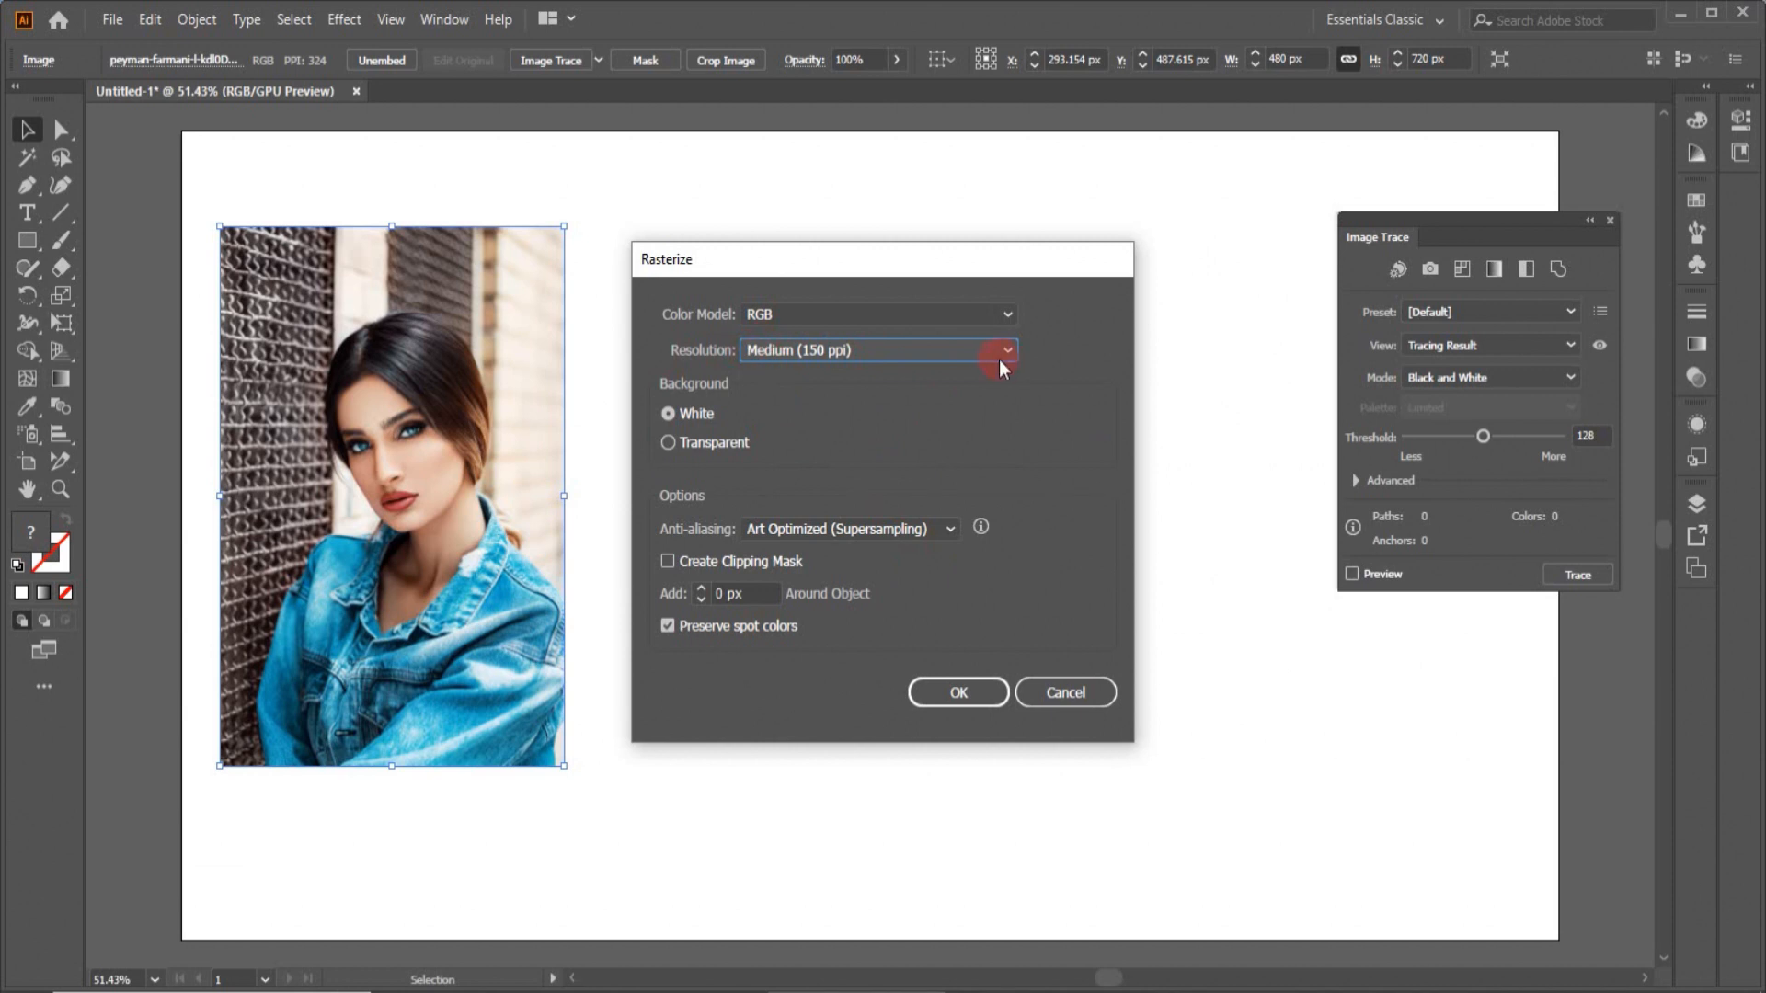
pyautogui.click(974, 692)
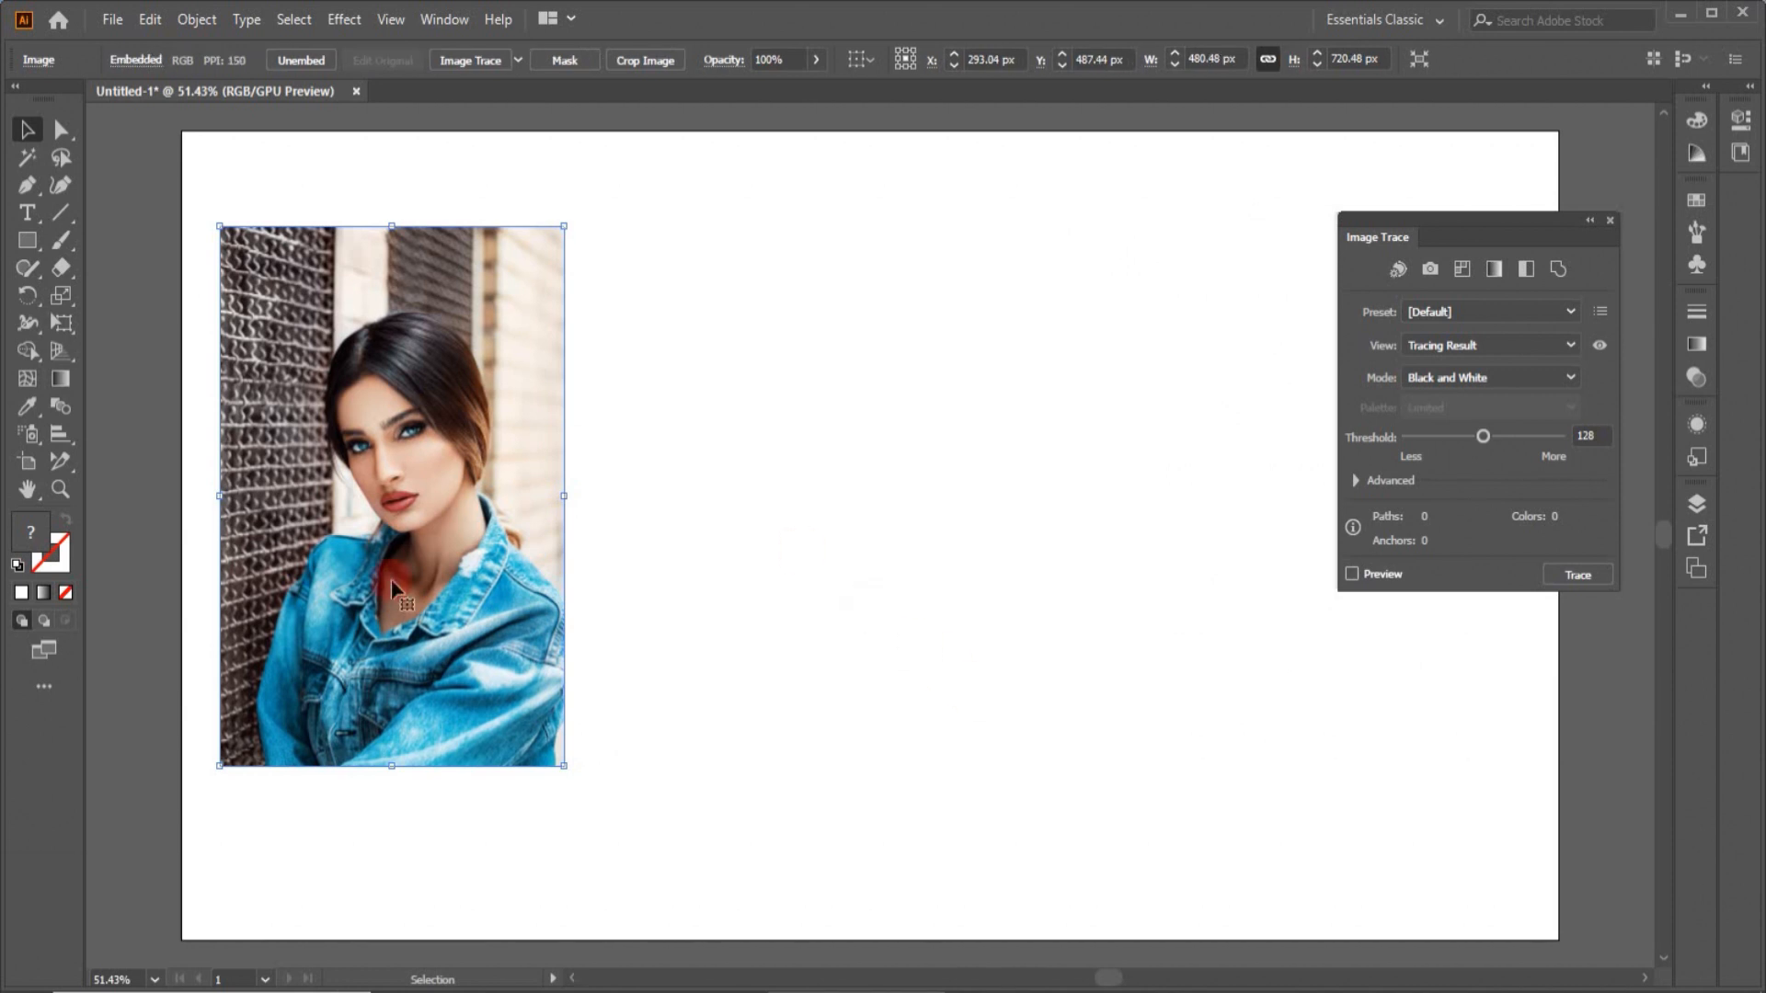
# Step: Duplicate the rasterized photo about 500 px to the right and choose the [Default] tracing preset for the copy
pyautogui.moveTo(429, 550); pyautogui.dragTo(769, 561)
pyautogui.click(1570, 310)
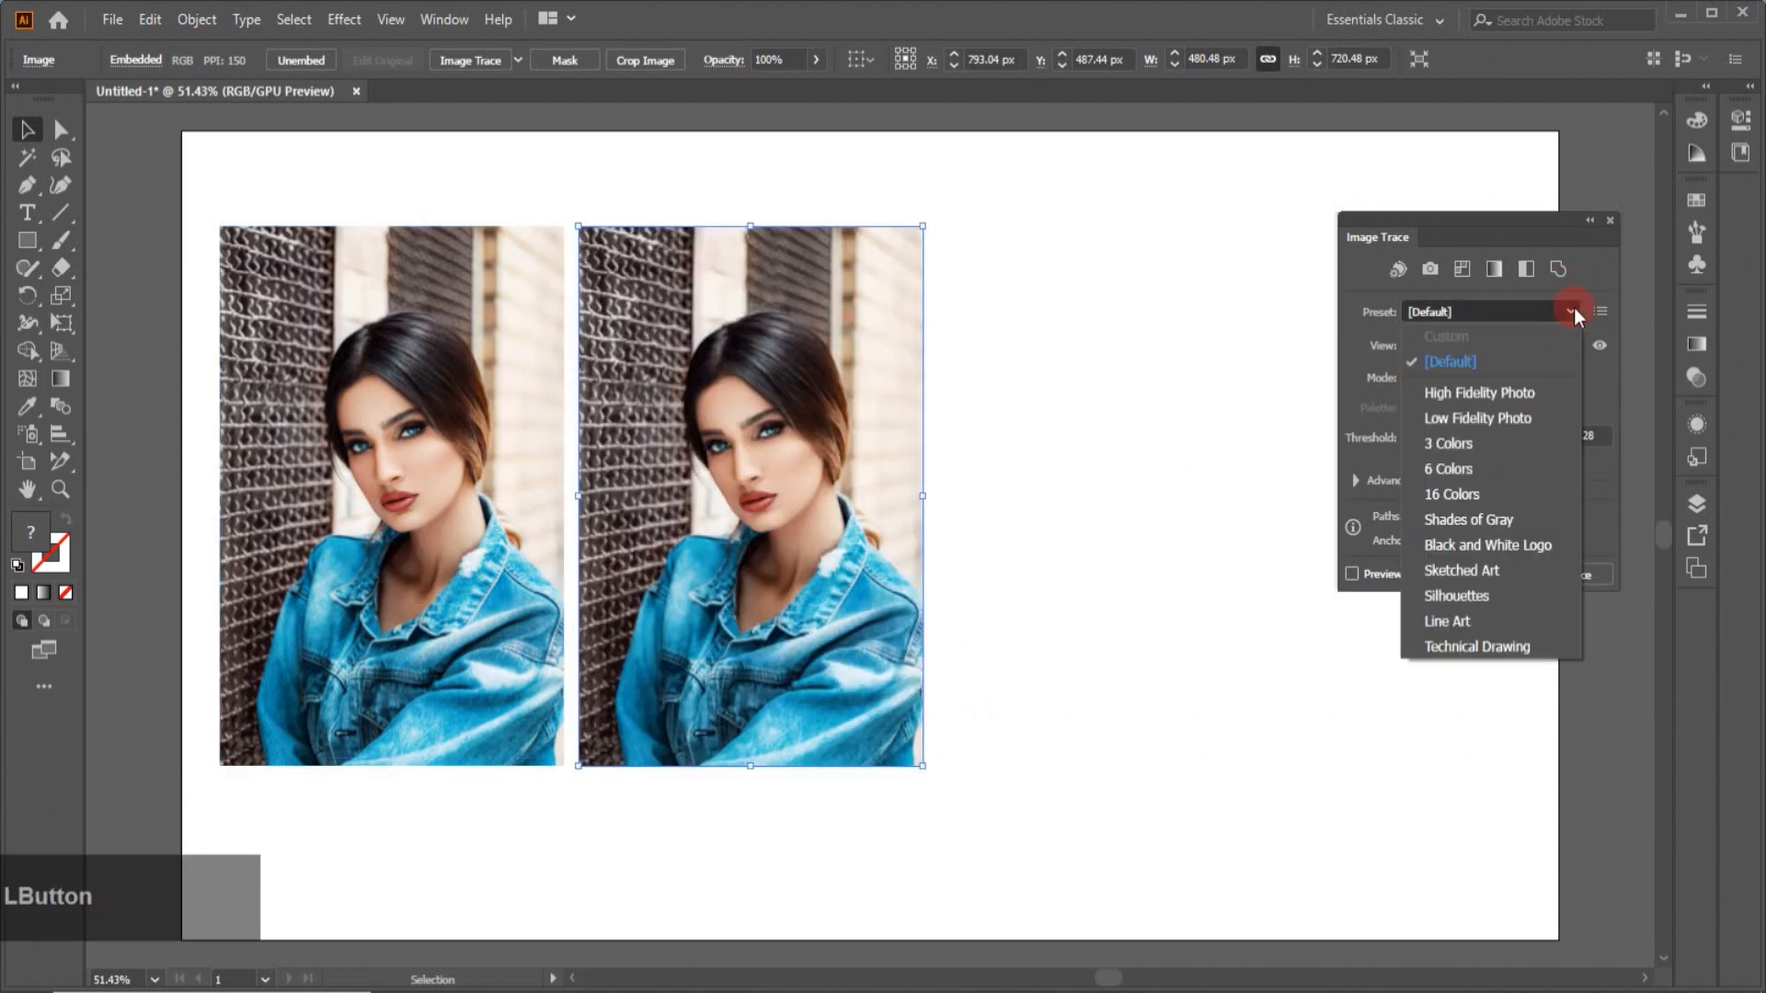
pyautogui.click(1451, 362)
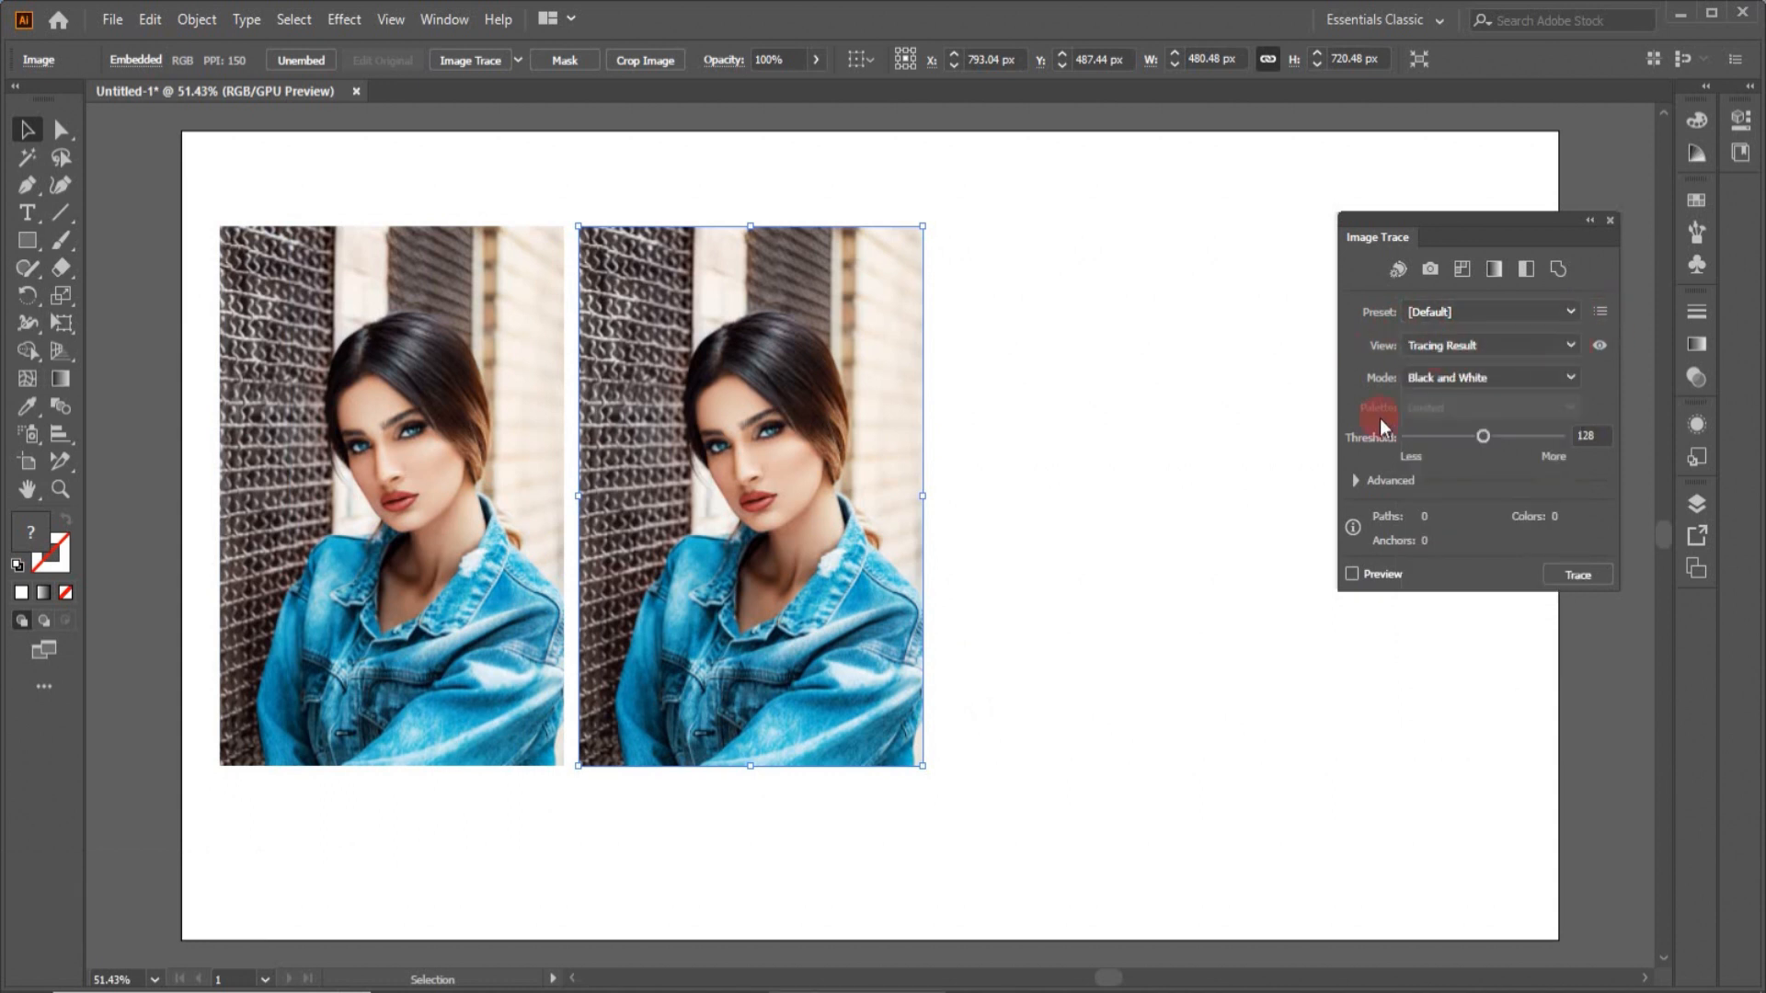
# Step: Set the copy's trace view to Outlines with Source Image and its mode to Color, with the advanced trace options expanded
pyautogui.click(1571, 342)
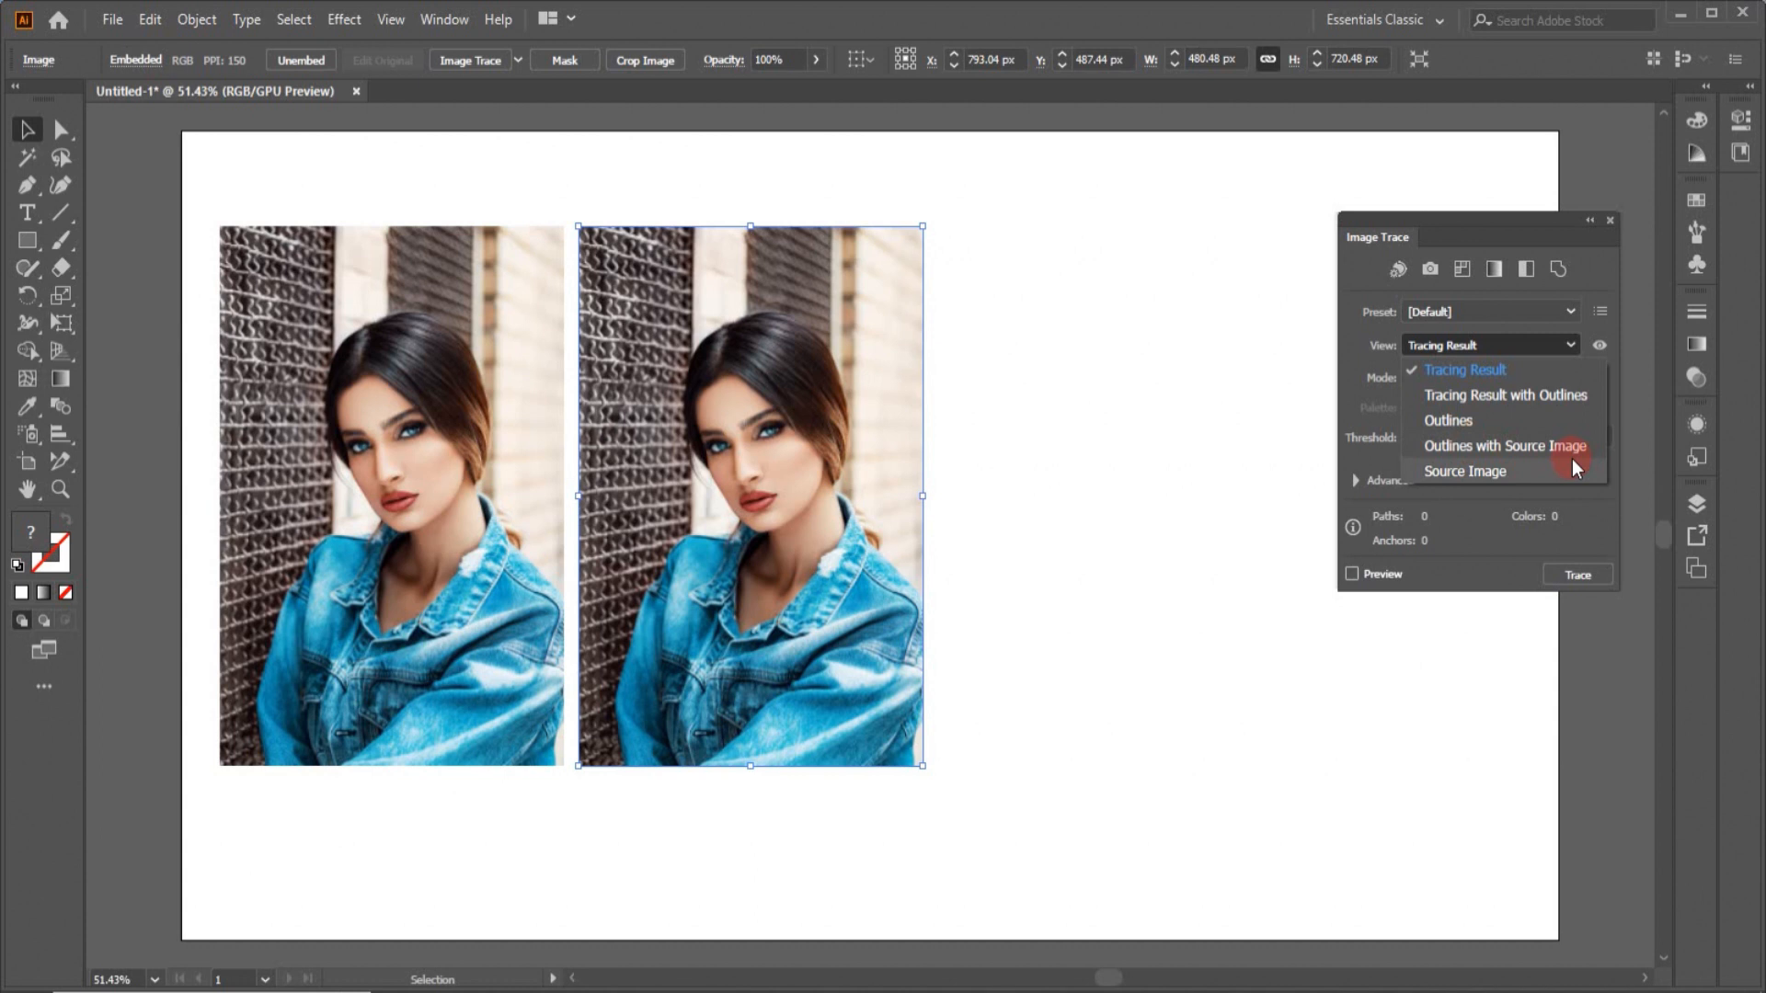
pyautogui.click(1508, 447)
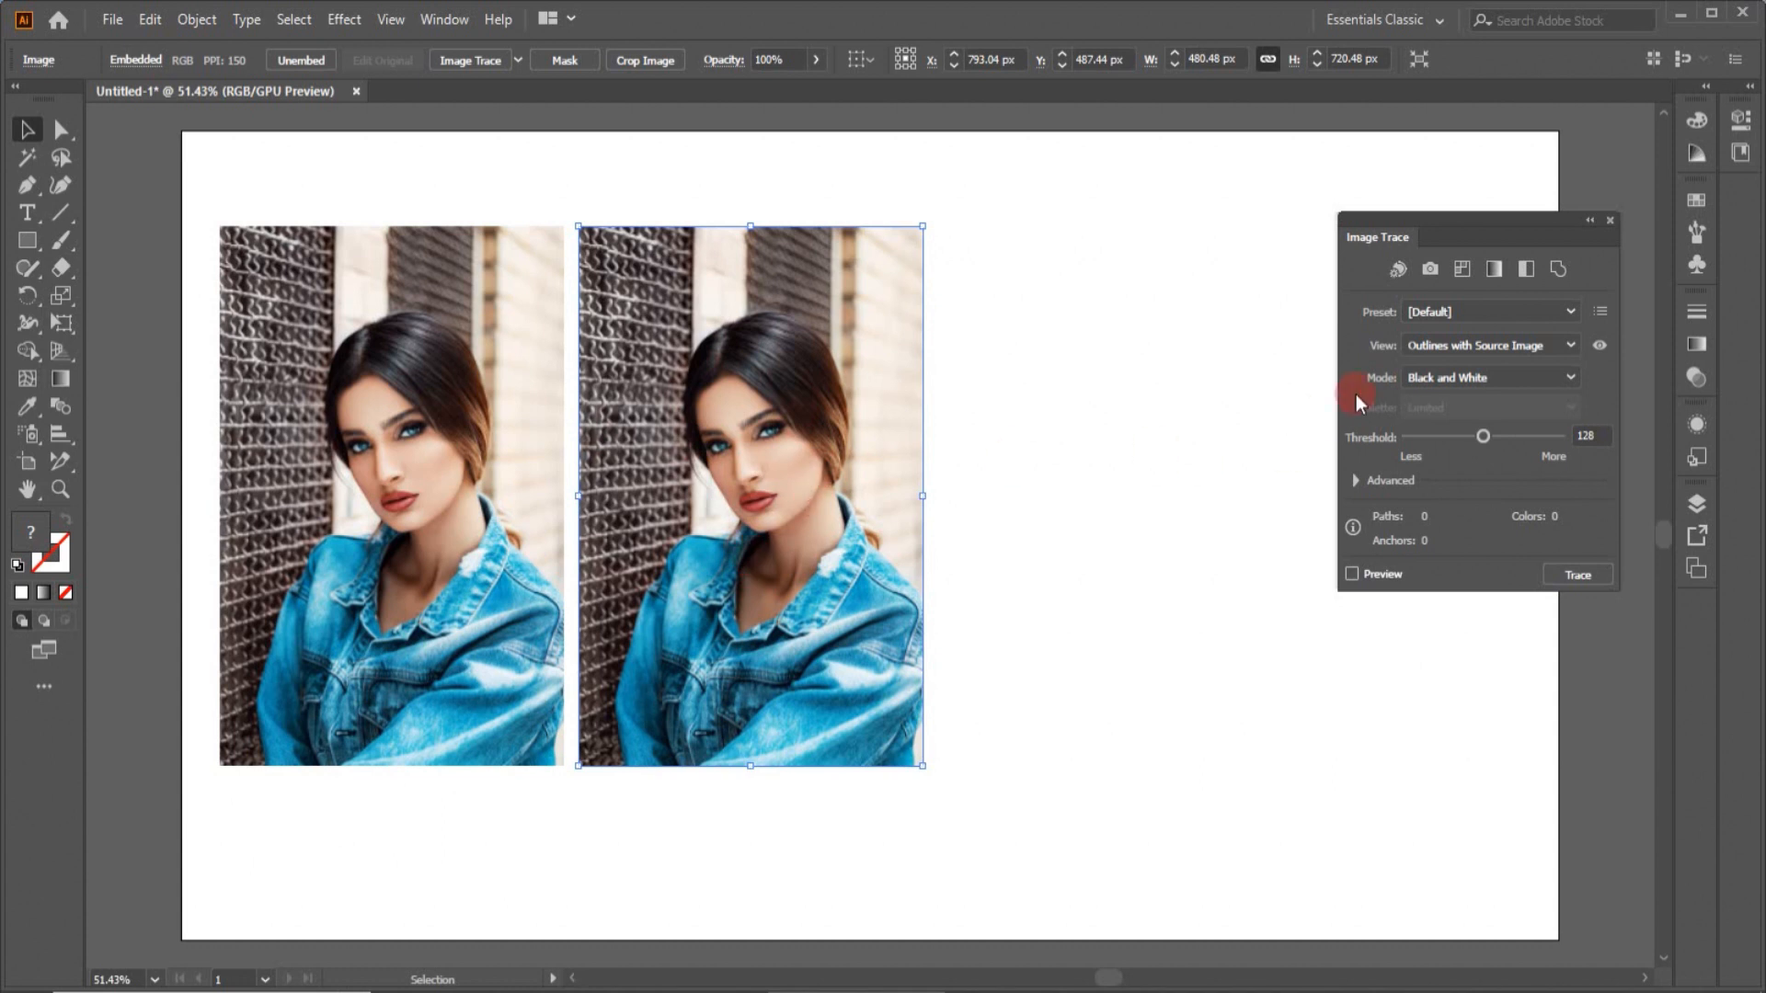
pyautogui.click(1570, 379)
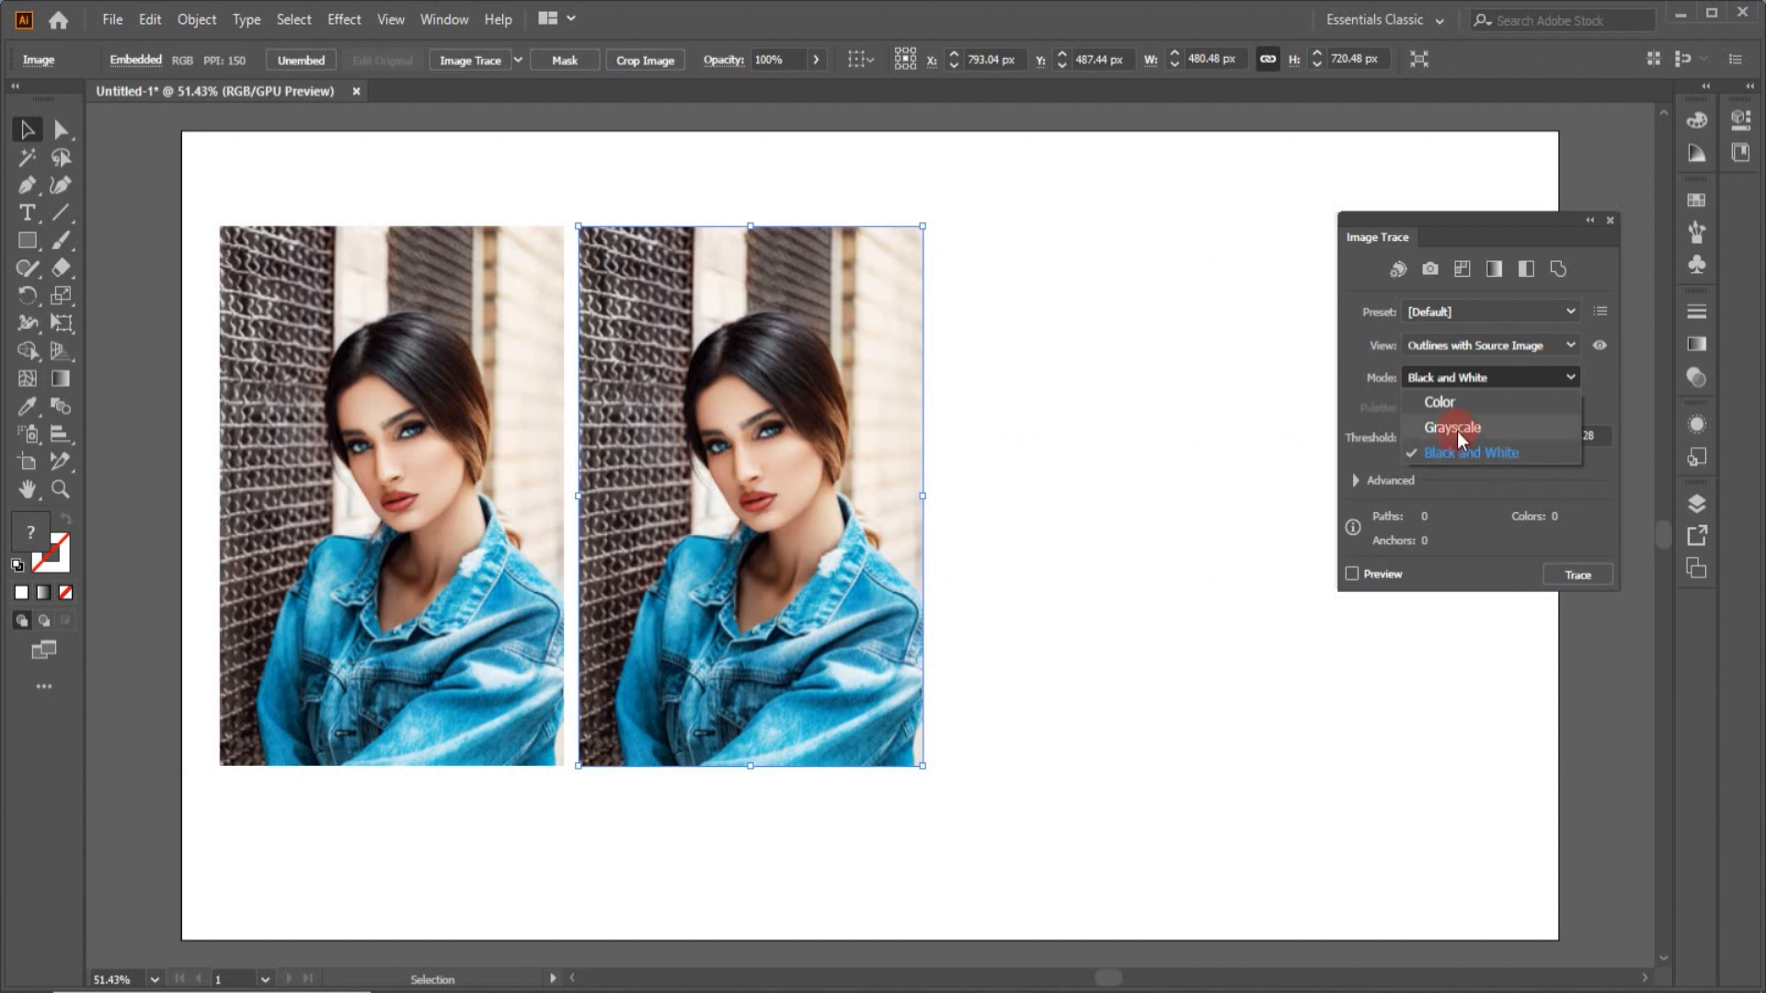
pyautogui.click(1443, 405)
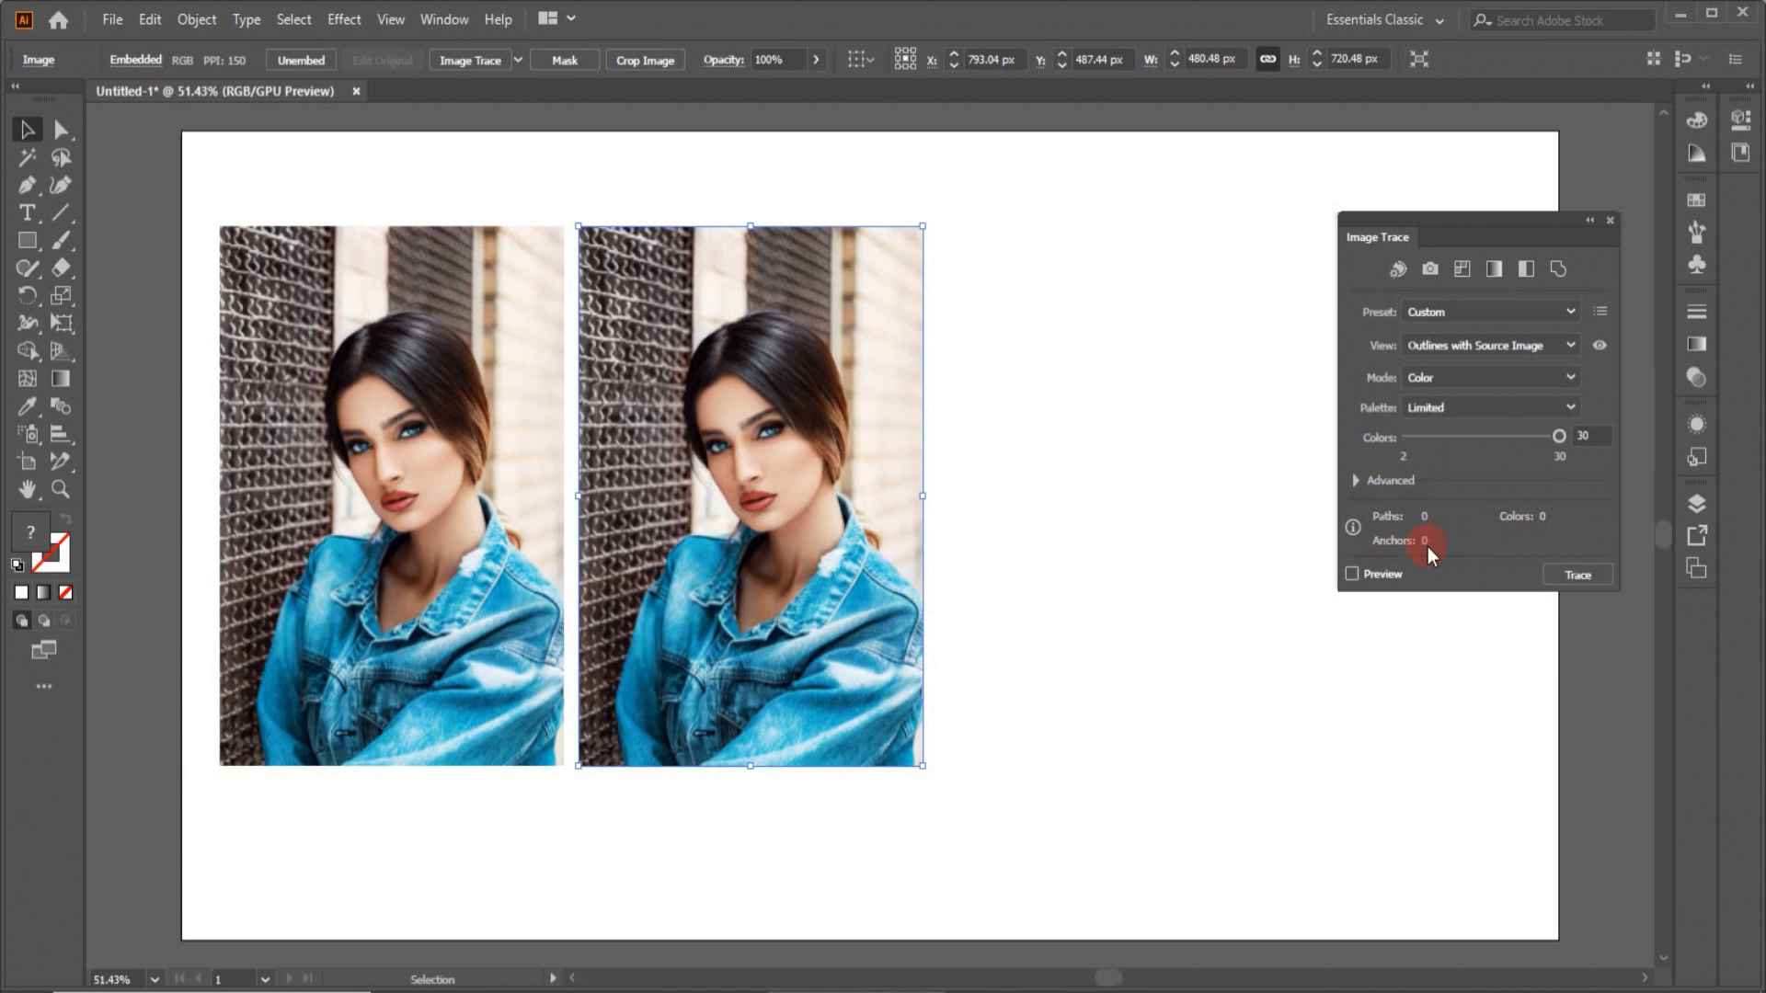
pyautogui.click(1355, 480)
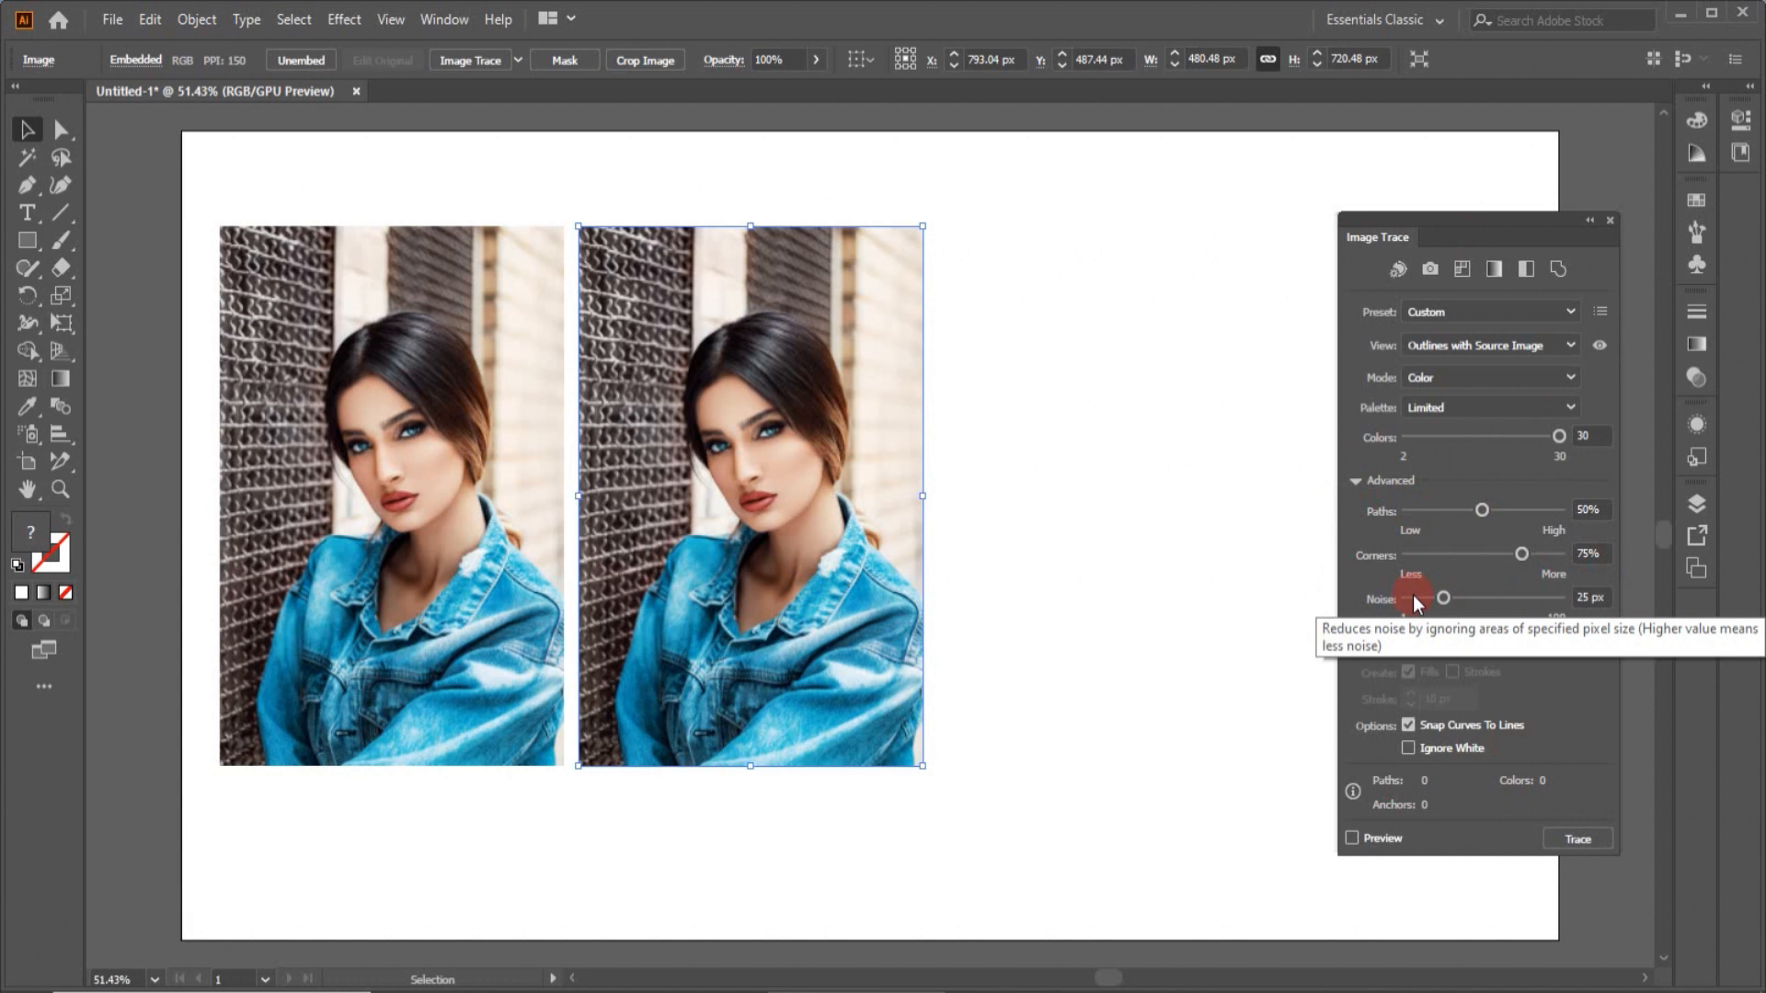
# Step: Collapse the advanced trace options and preview the color tracing result on the copied photo
pyautogui.click(1355, 481)
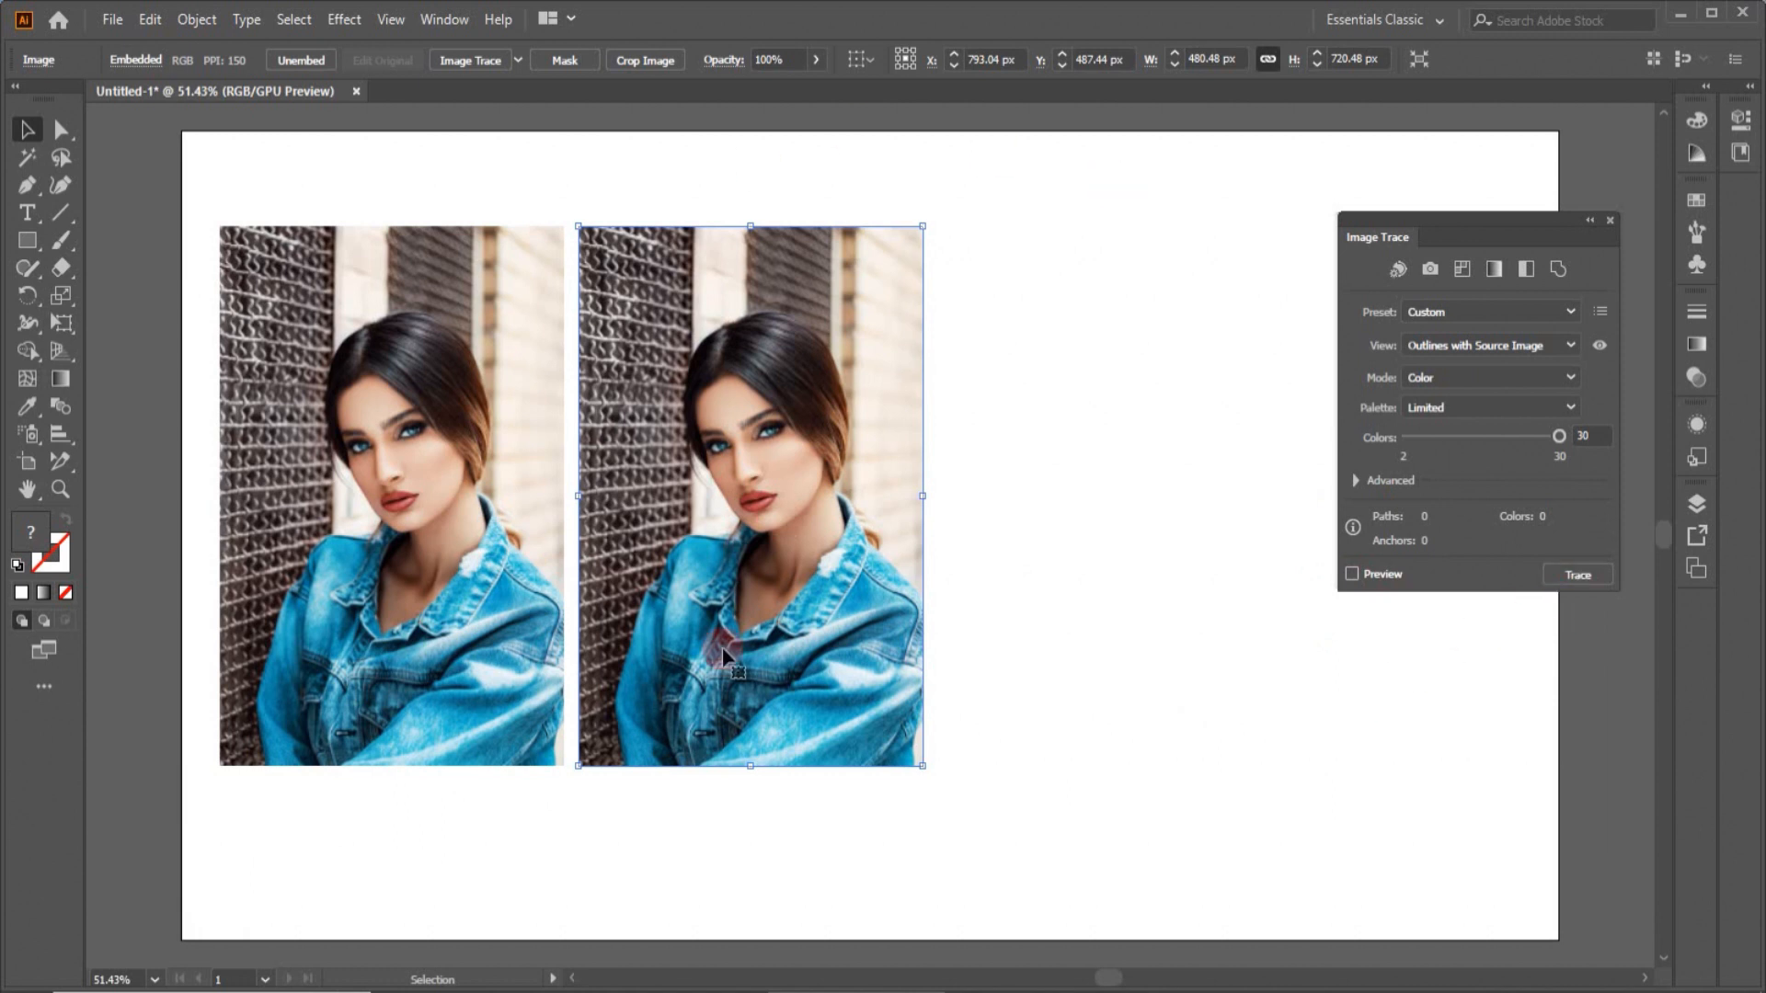
pyautogui.click(1351, 574)
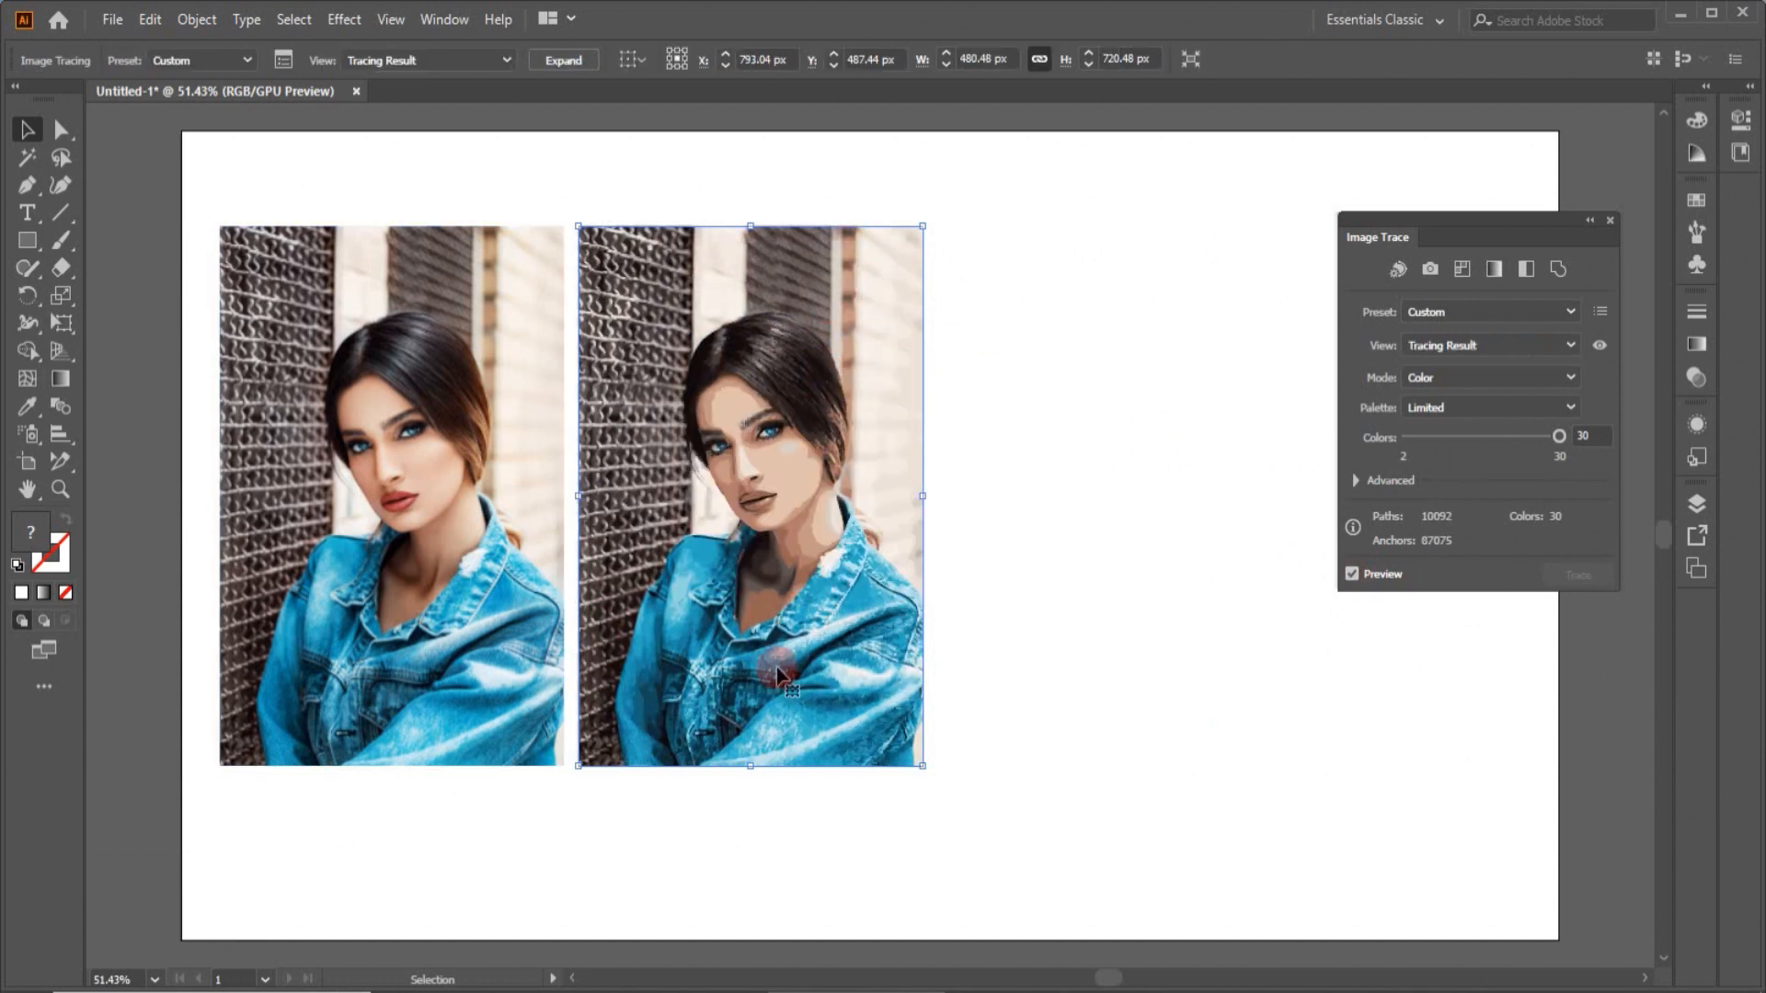
pyautogui.click(1429, 269)
pyautogui.click(1400, 271)
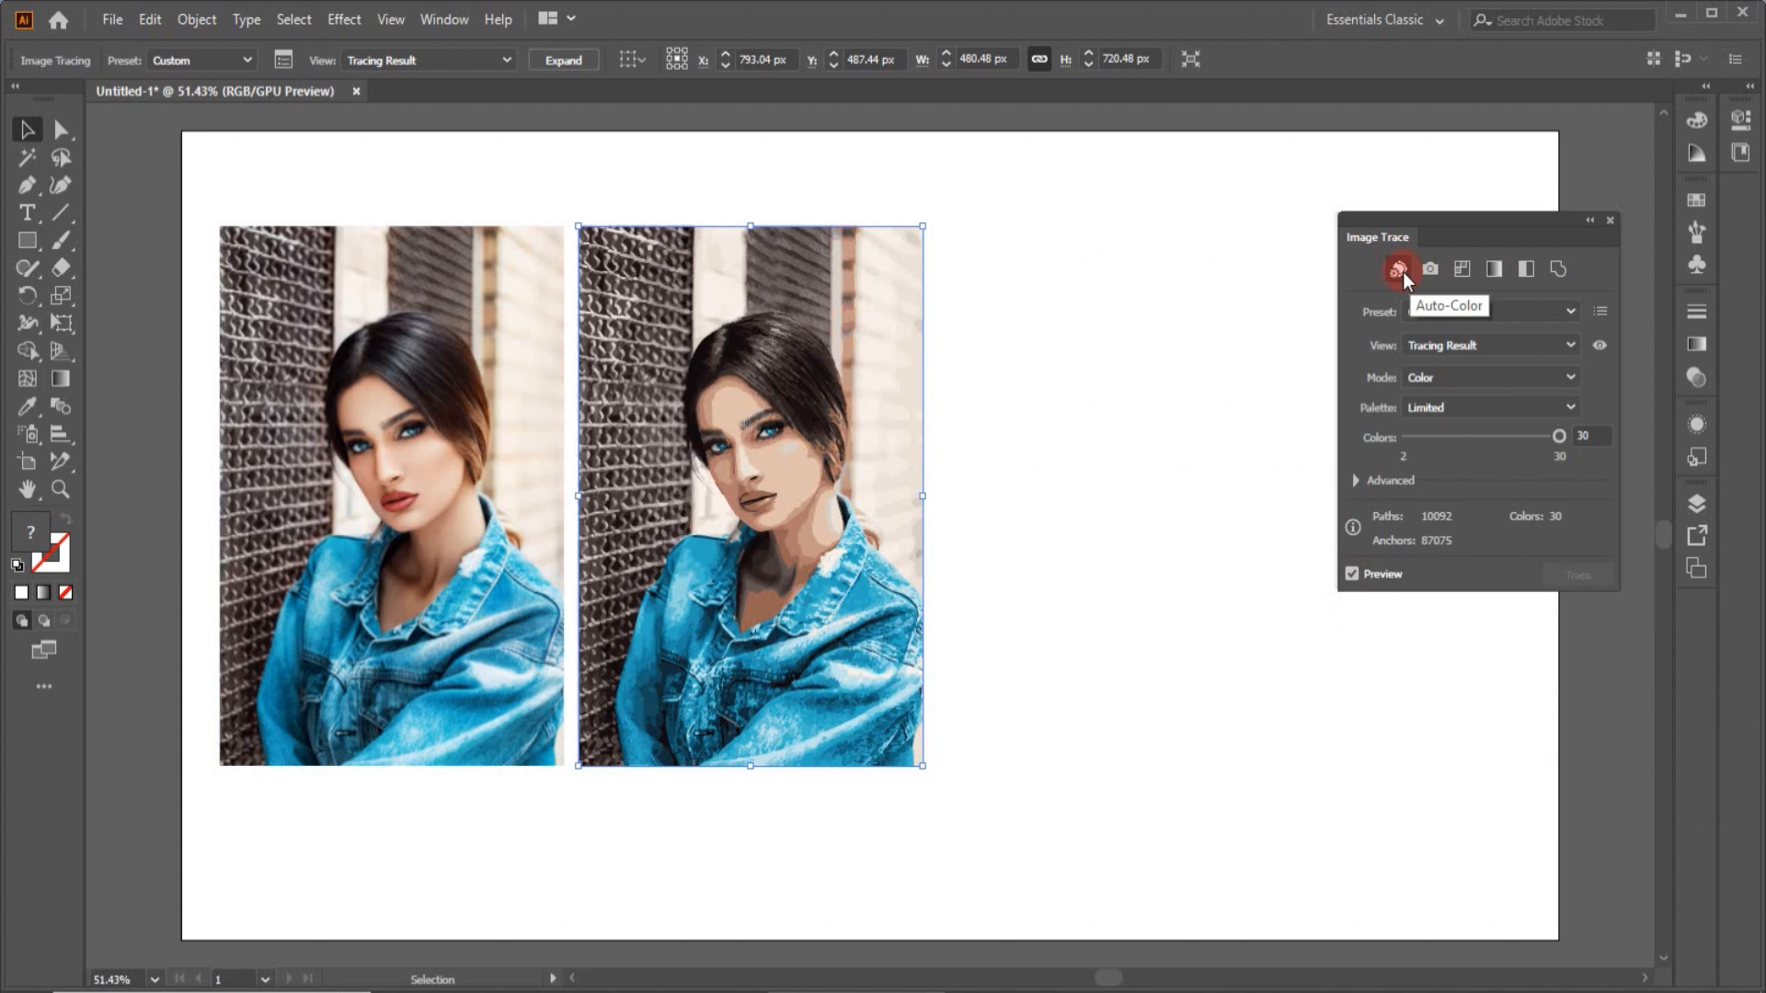
pyautogui.click(1431, 269)
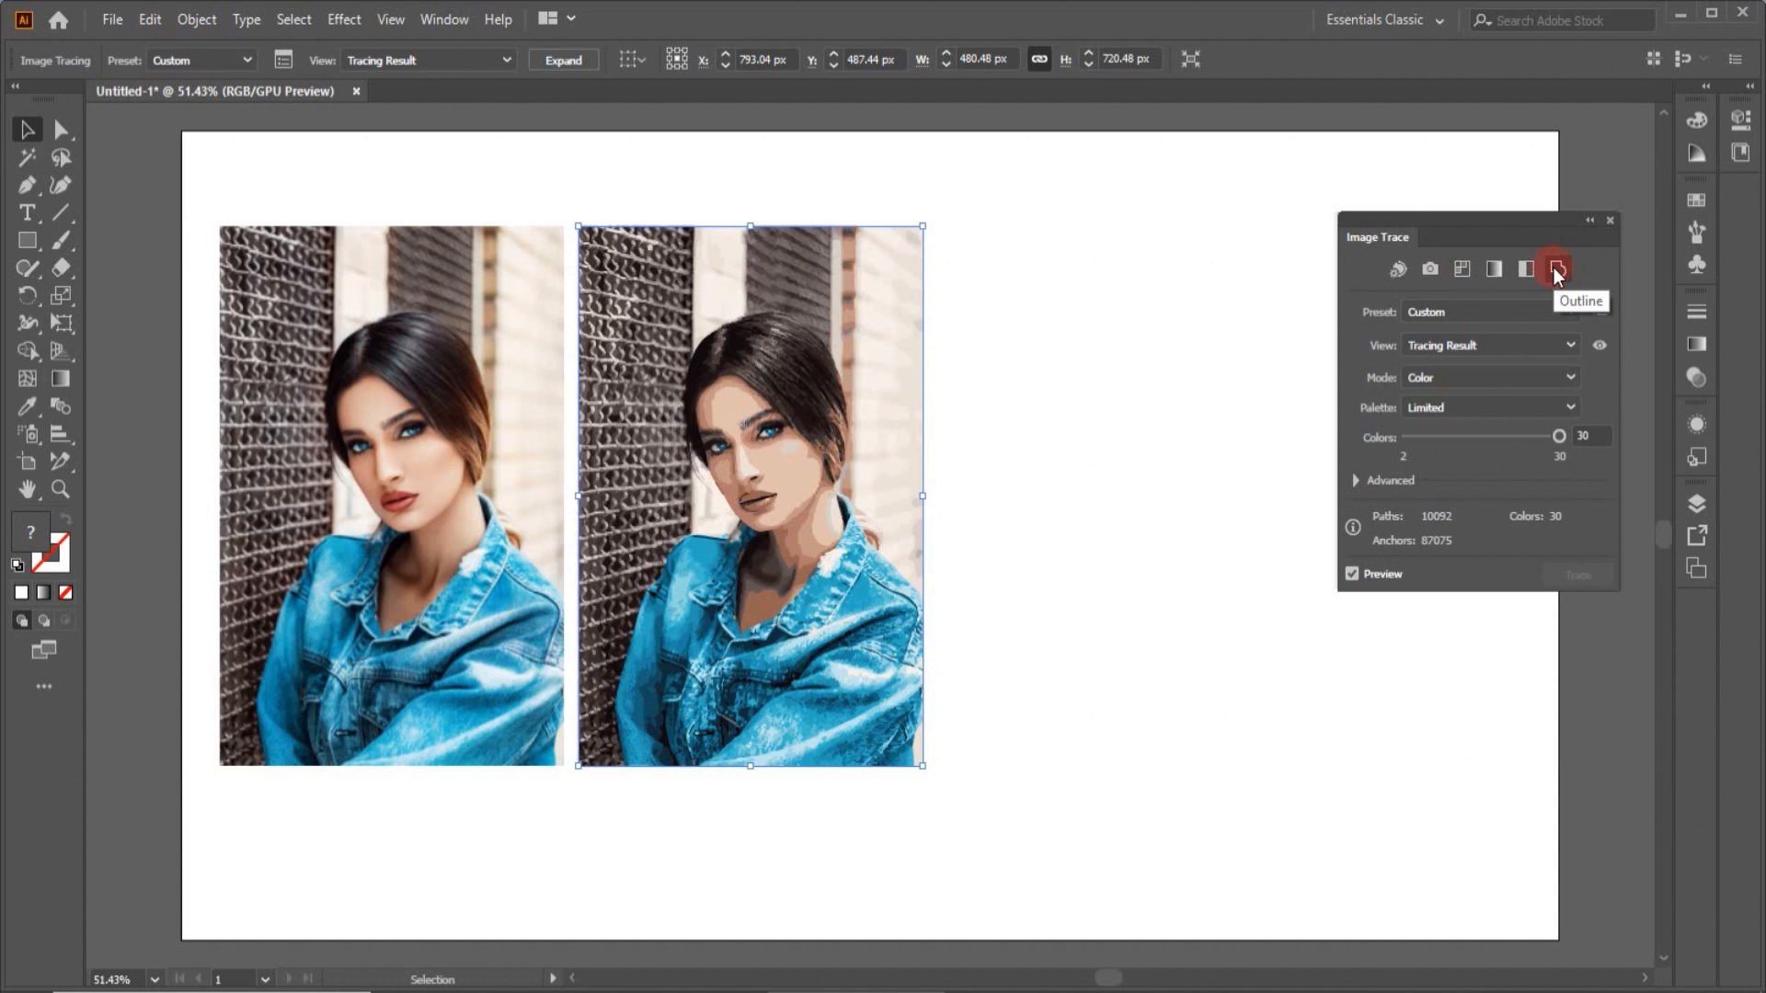
# Step: Apply the Auto-Color tracing preset to the copied photo and review the list of available presets
pyautogui.click(1406, 267)
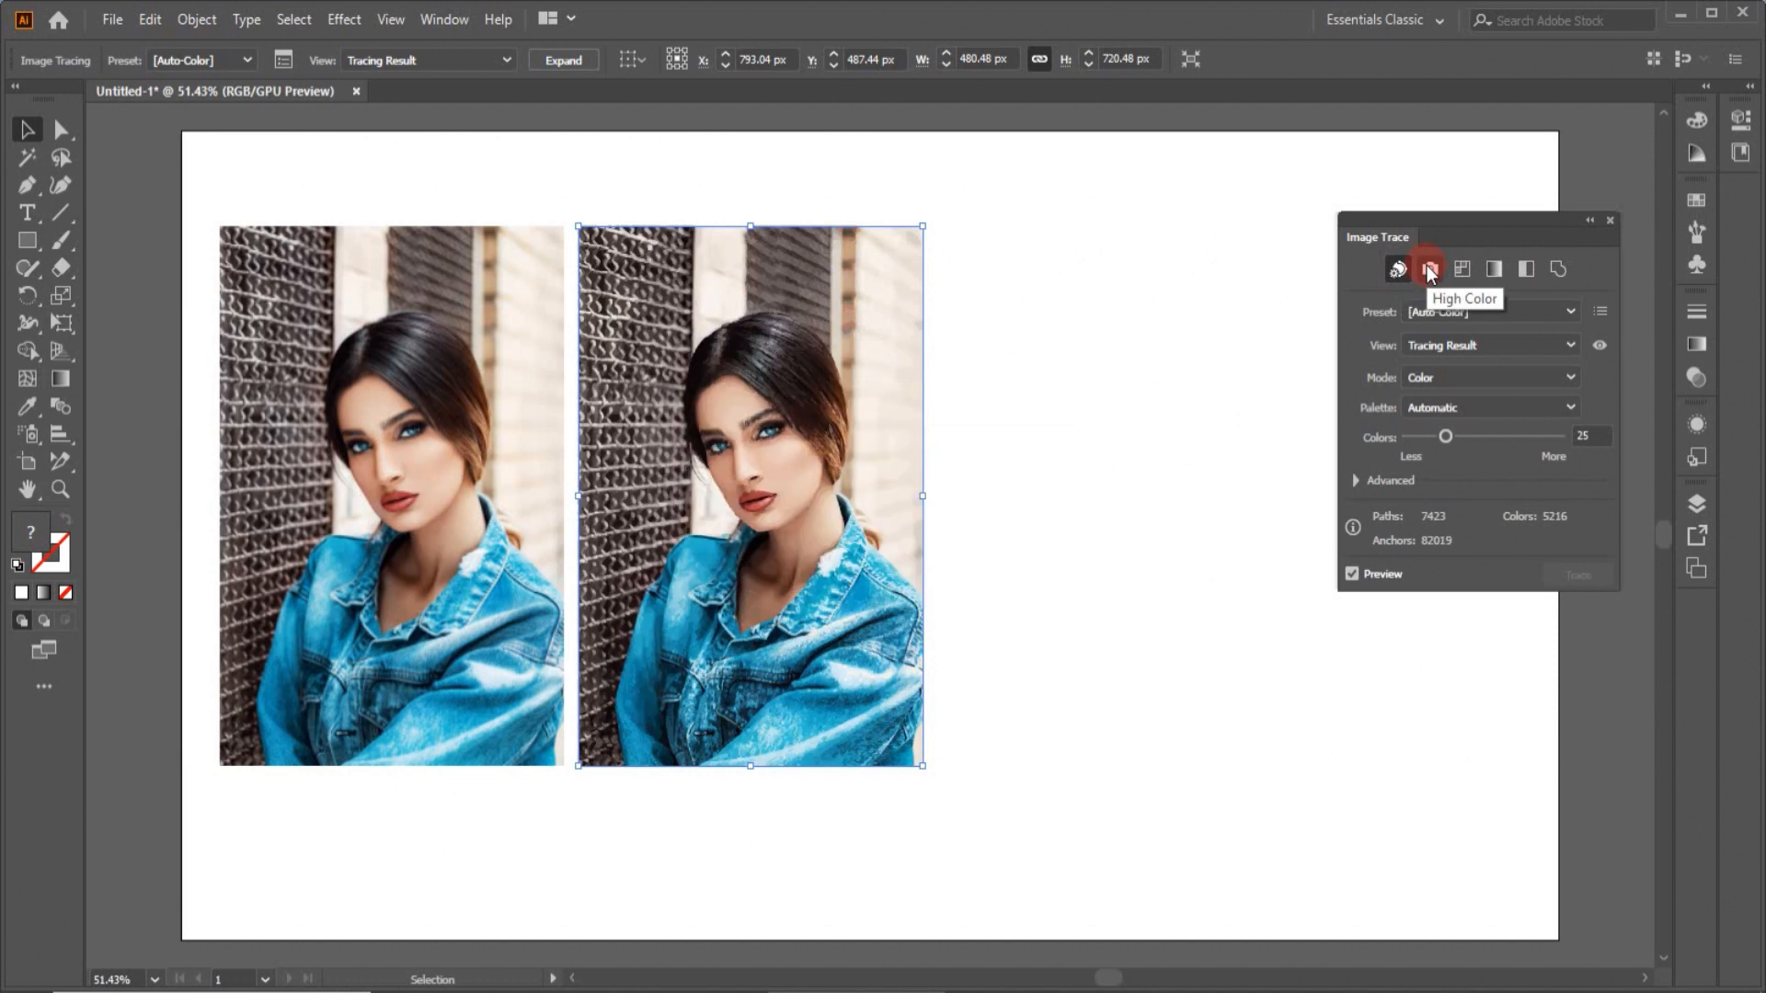
pyautogui.click(760, 532)
pyautogui.click(1570, 311)
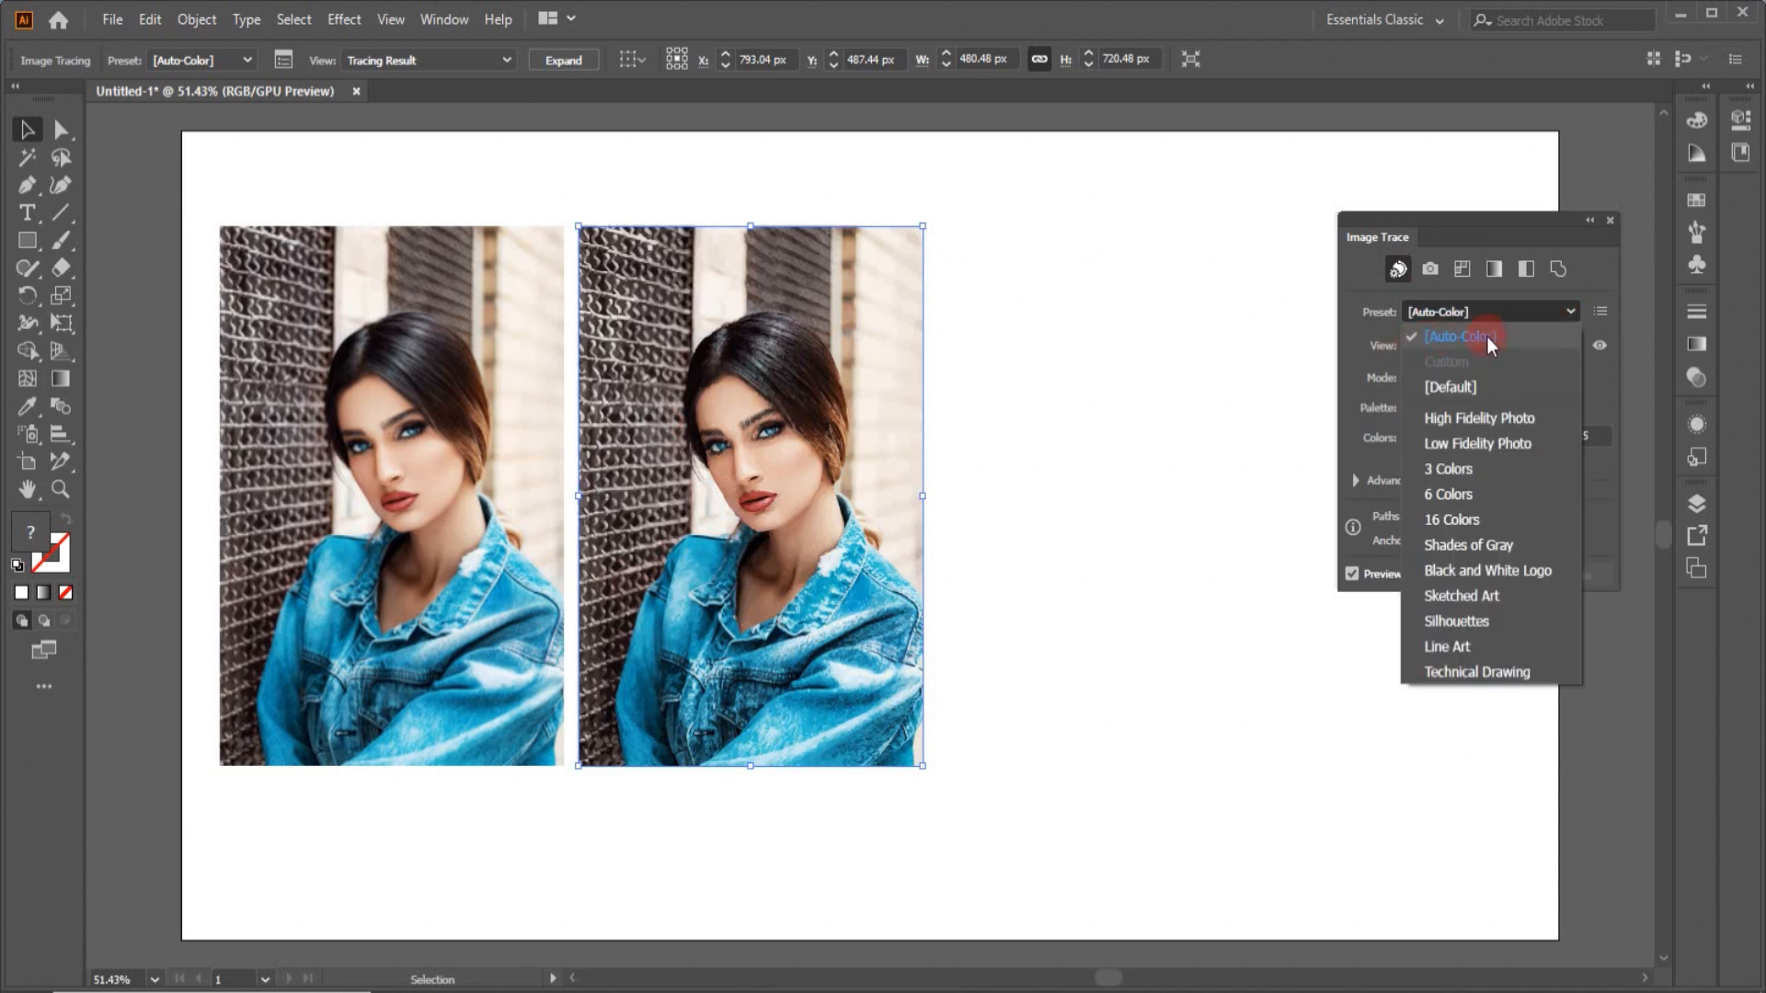
pyautogui.click(1567, 311)
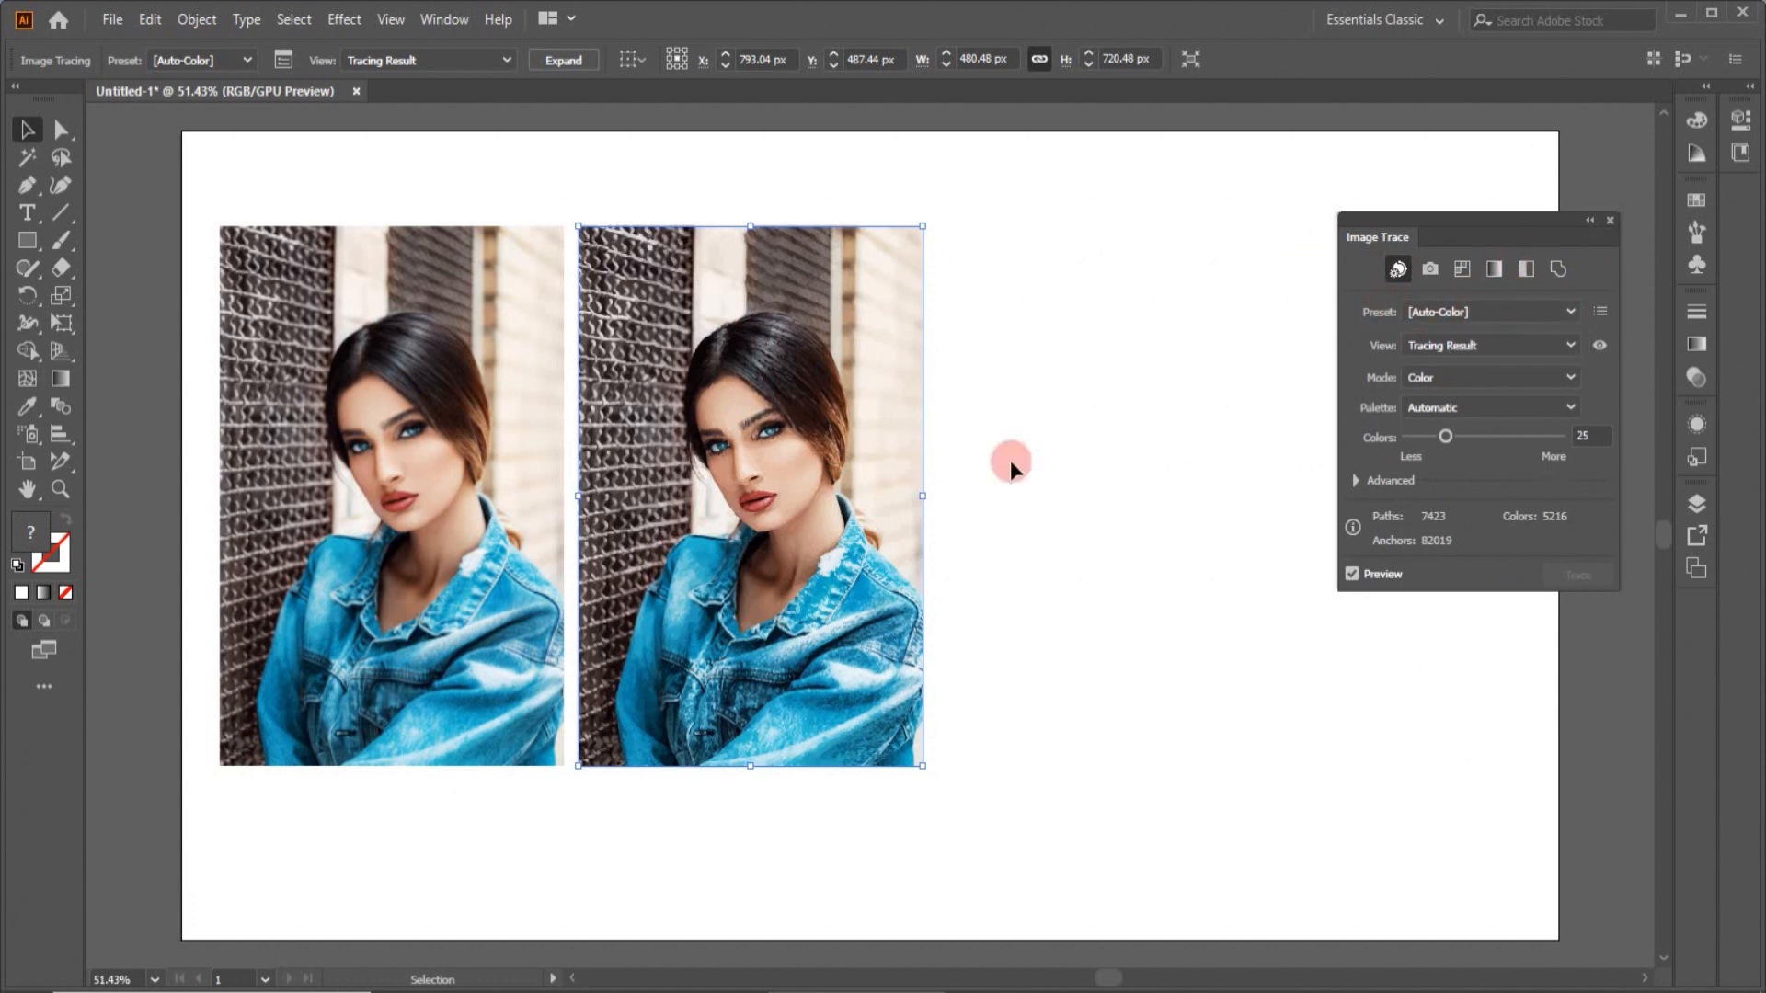
# Step: Apply the Outline tracing preset to the copied photo and raise its threshold to 209
pyautogui.click(1553, 268)
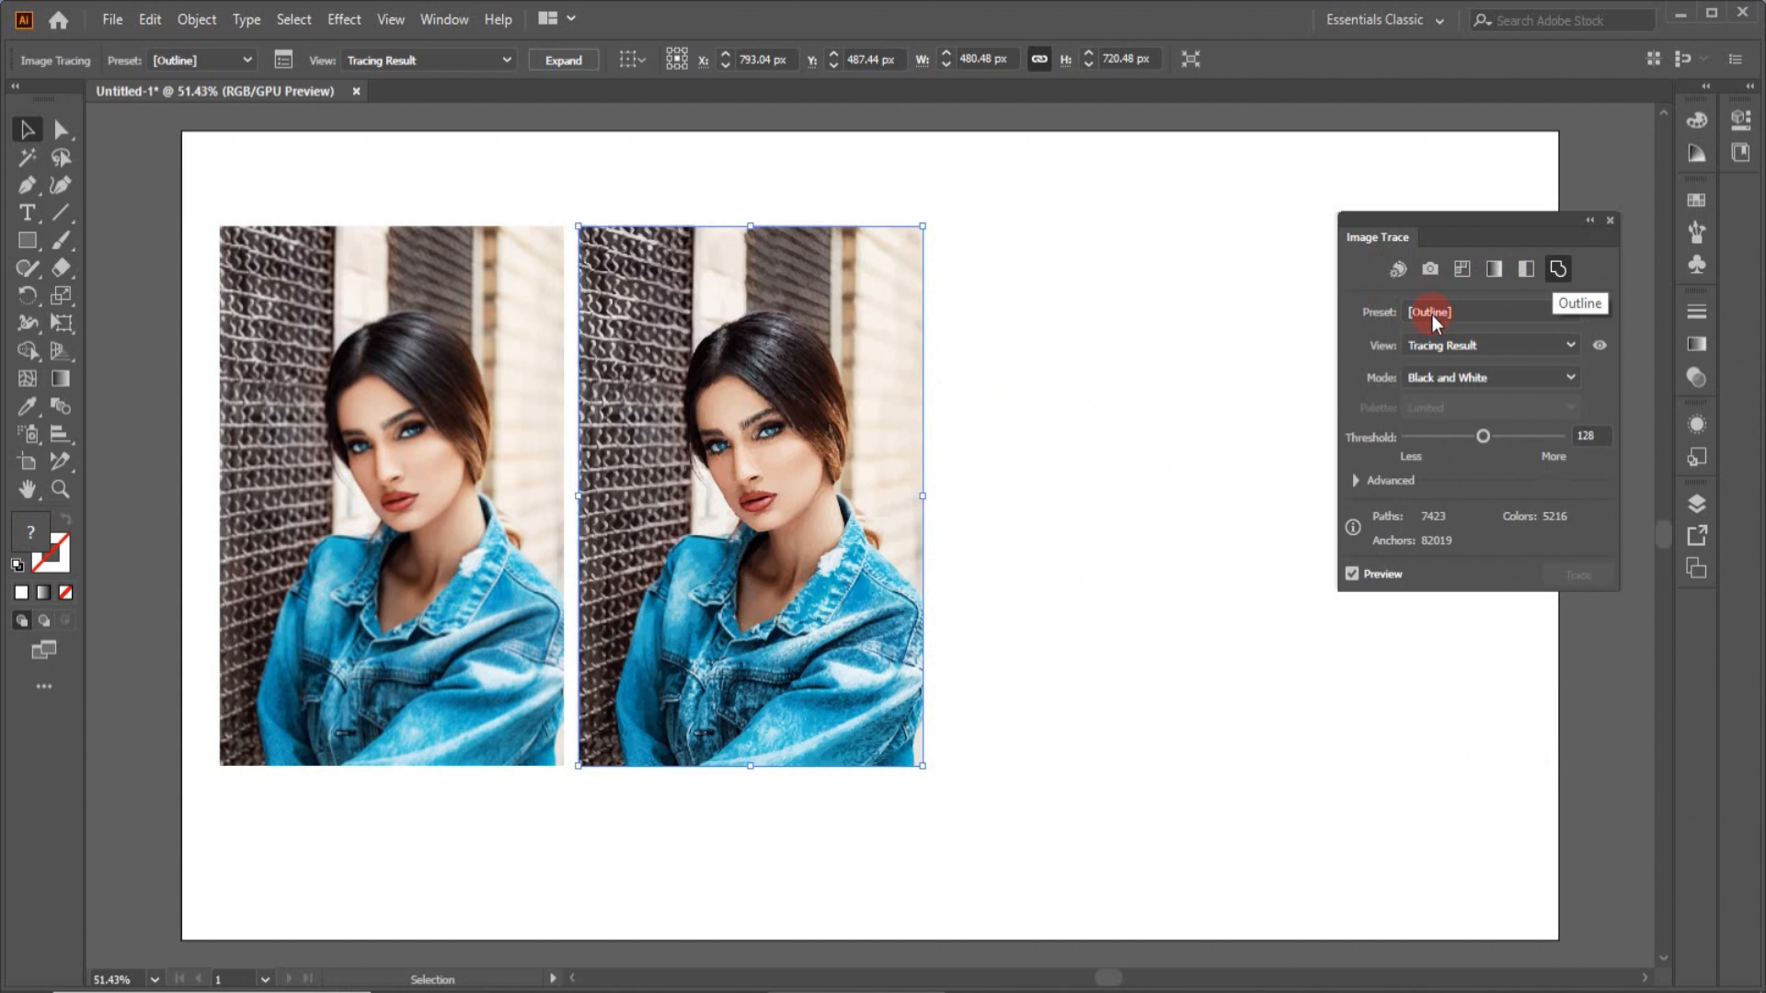
pyautogui.moveTo(756, 581)
pyautogui.mouseDown()
pyautogui.moveTo(730, 241)
pyautogui.moveTo(796, 554)
pyautogui.mouseUp()
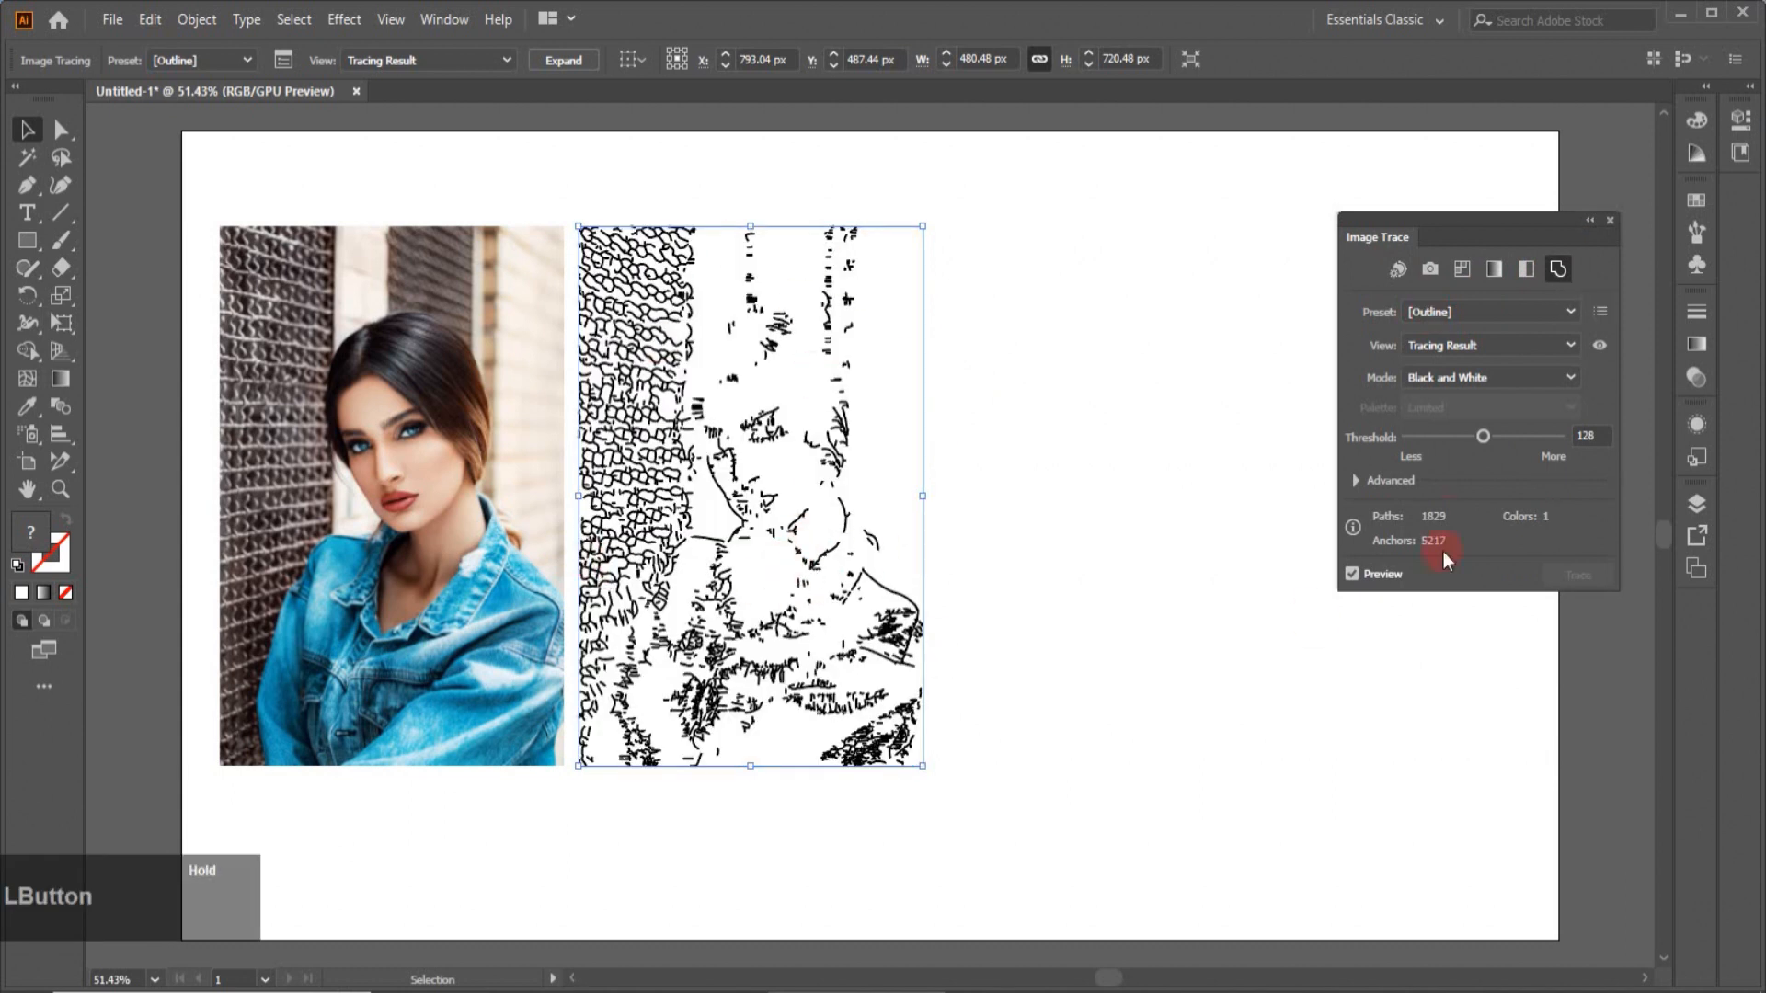
pyautogui.moveTo(1483, 435); pyautogui.dragTo(1531, 436)
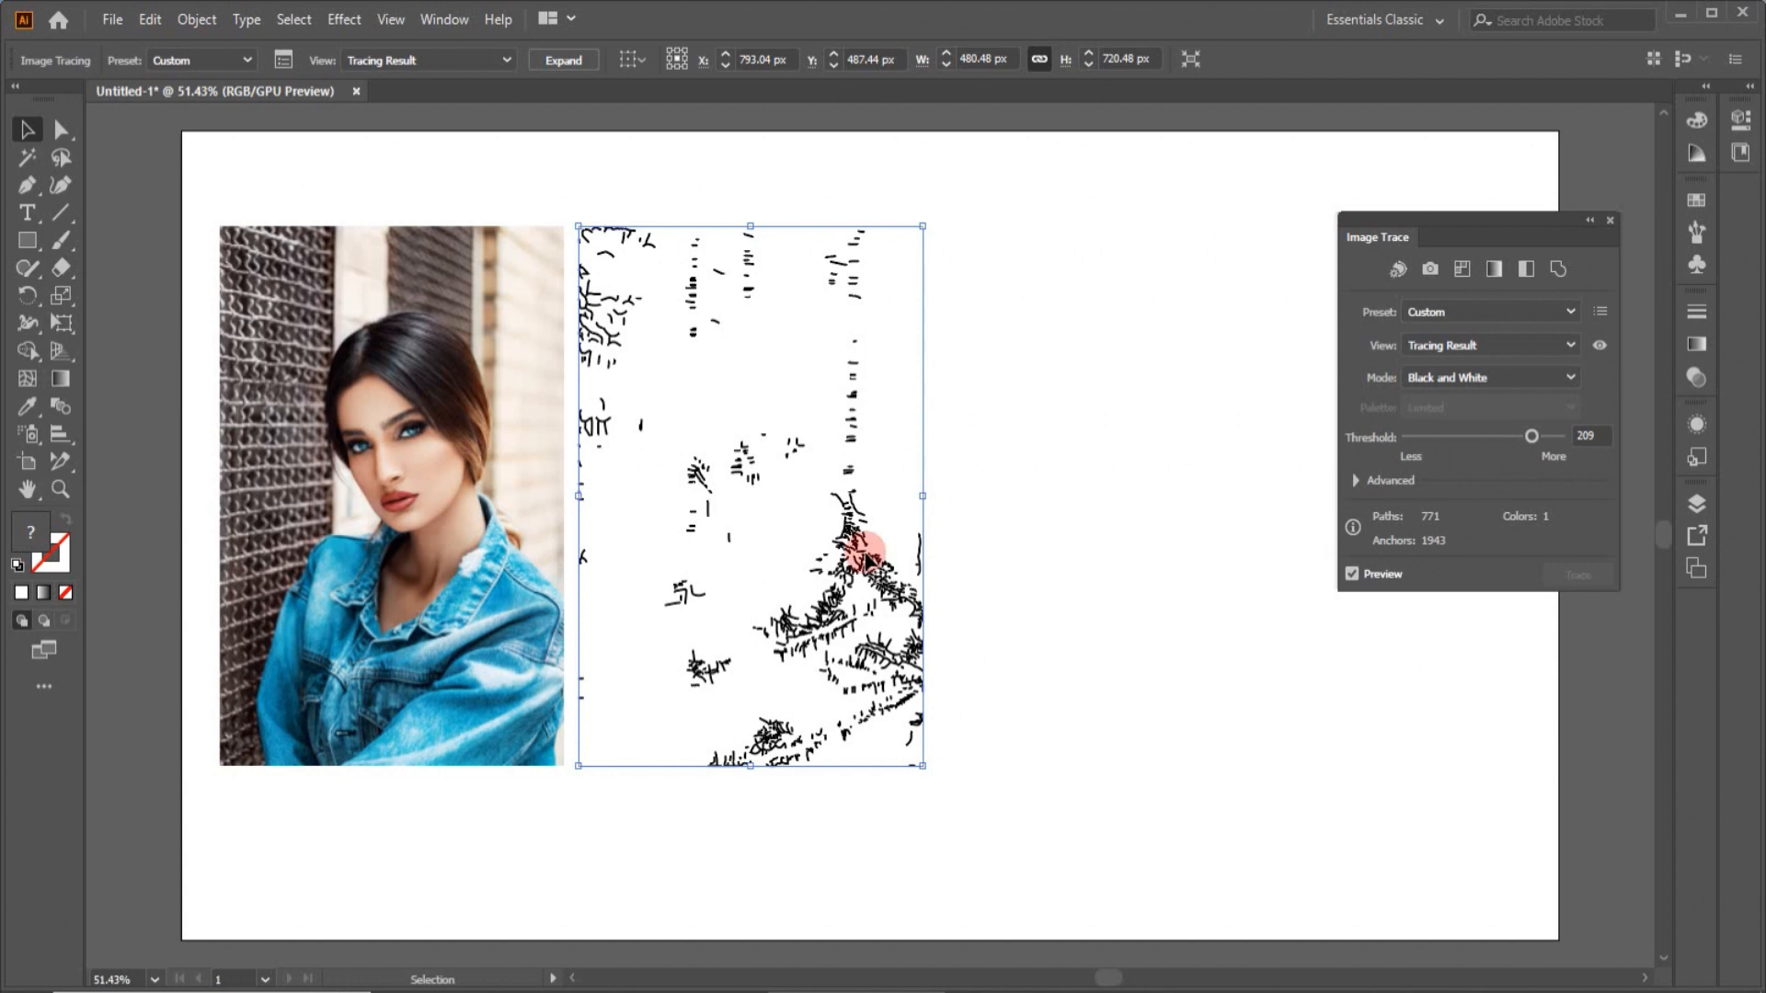
# Step: Delete the traced copy and duplicate the original photo beside it at about X 850 px, Y 478 px, keeping the [Default] tracing preset
pyautogui.press('Delete')
pyautogui.moveTo(507, 500)
pyautogui.mouseDown()
pyautogui.moveTo(835, 516)
pyautogui.moveTo(876, 487)
pyautogui.mouseUp()
pyautogui.click(1435, 313)
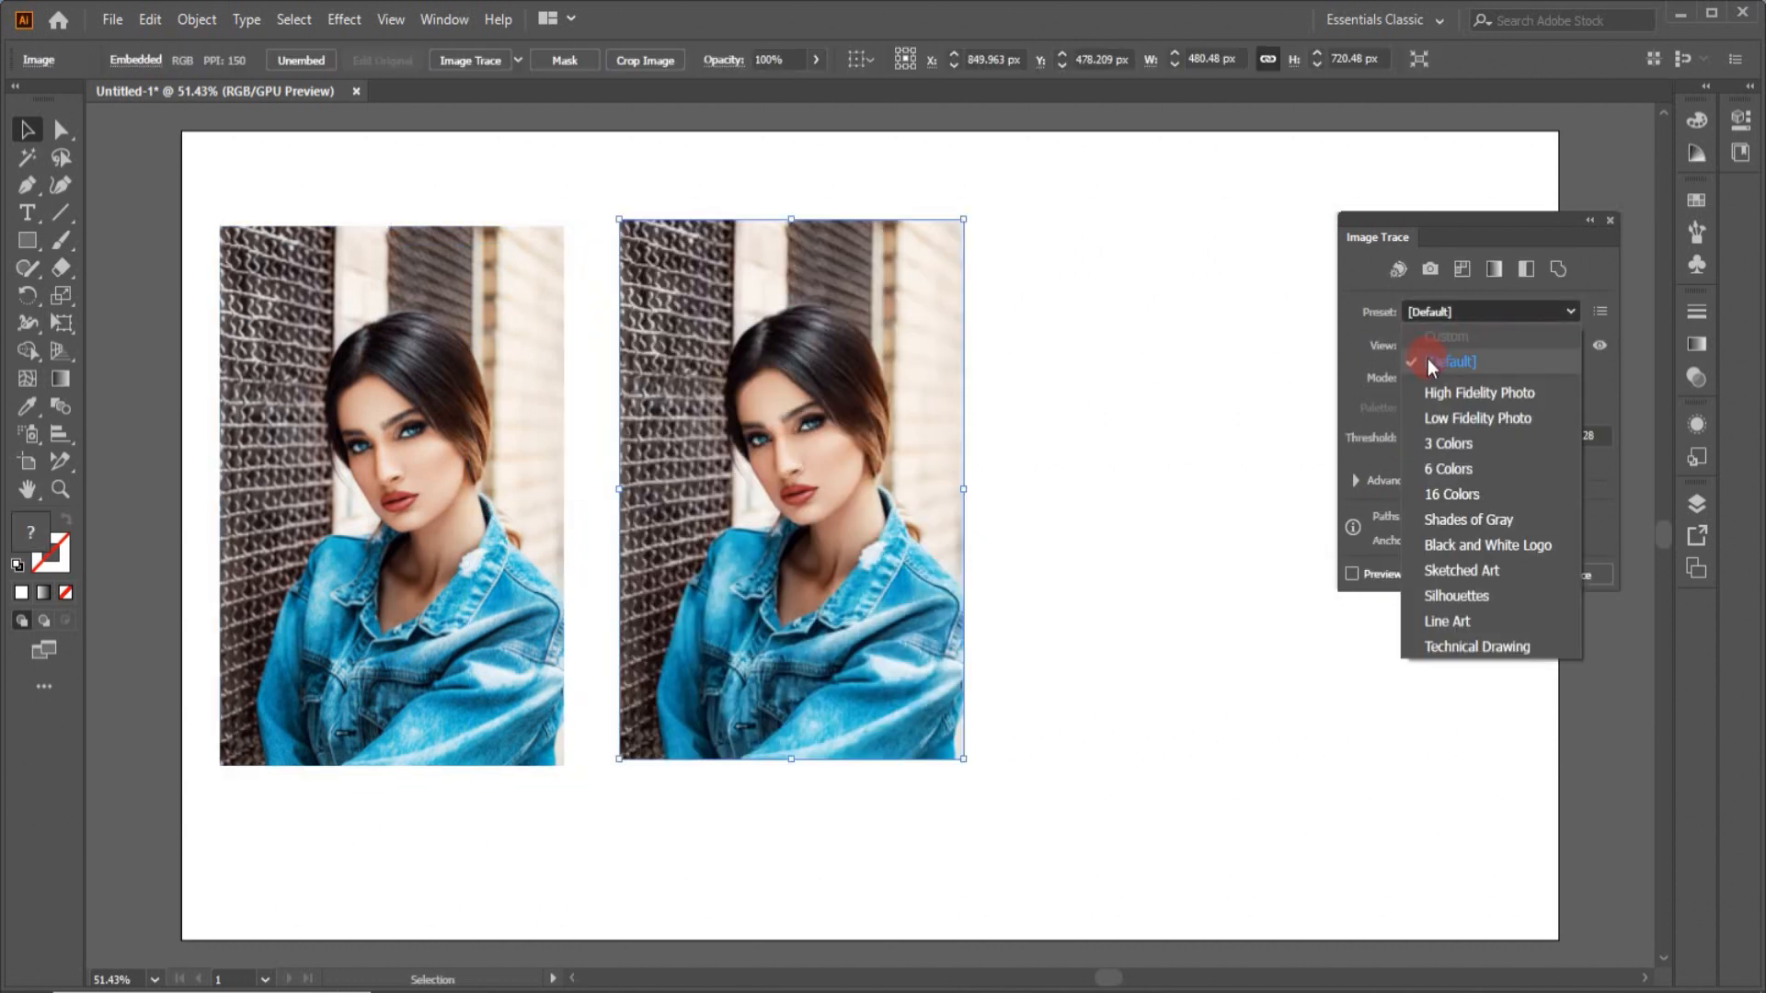
pyautogui.click(1567, 316)
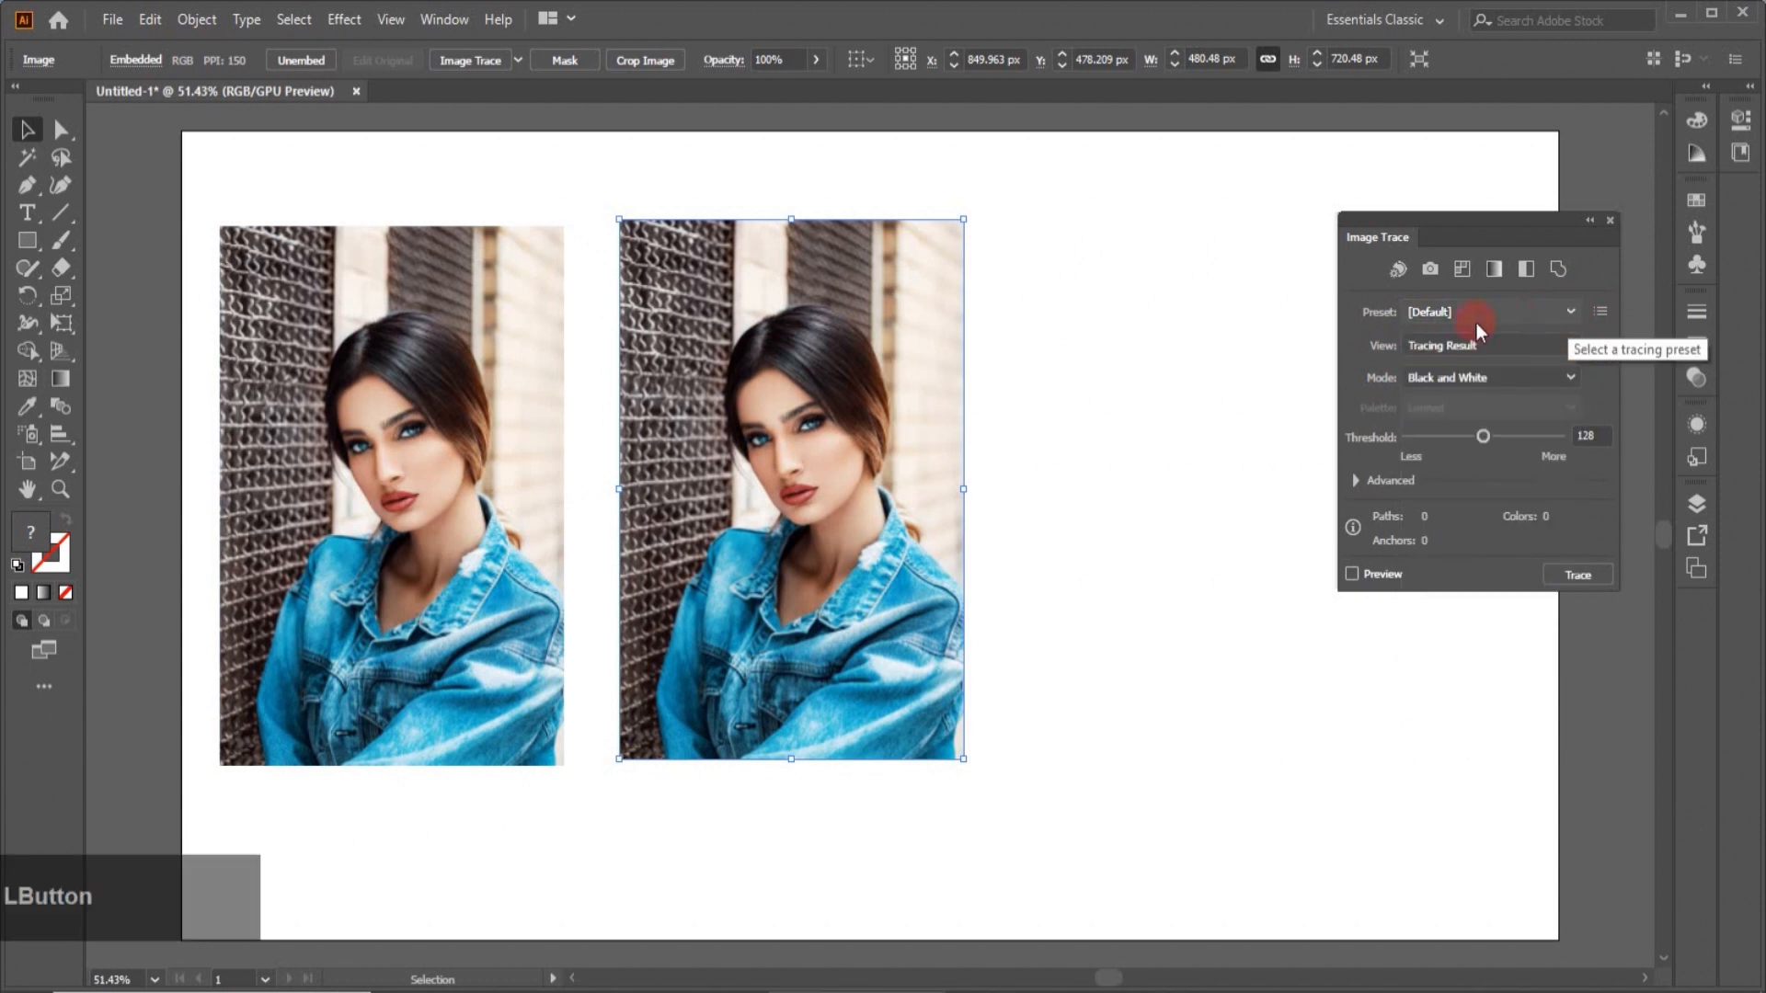
# Step: Set the new copy's trace mode to Color and limit the palette to 14 colors
pyautogui.click(1577, 373)
pyautogui.click(1461, 404)
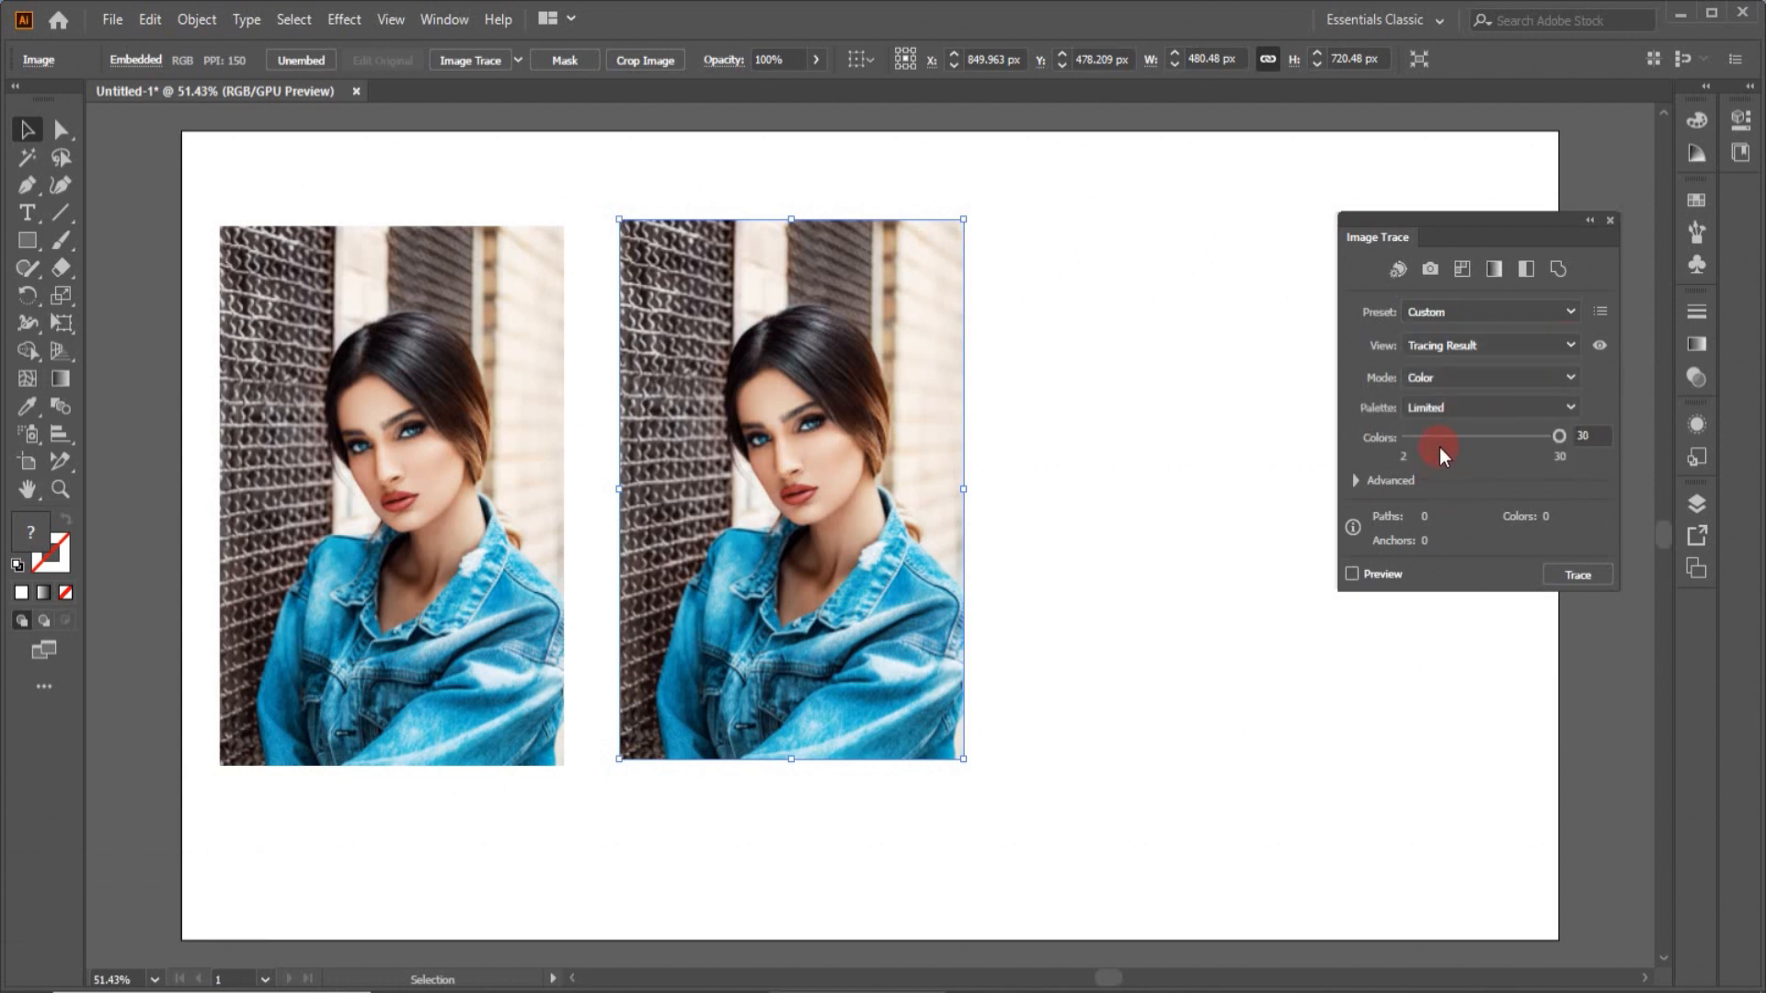
pyautogui.click(1470, 436)
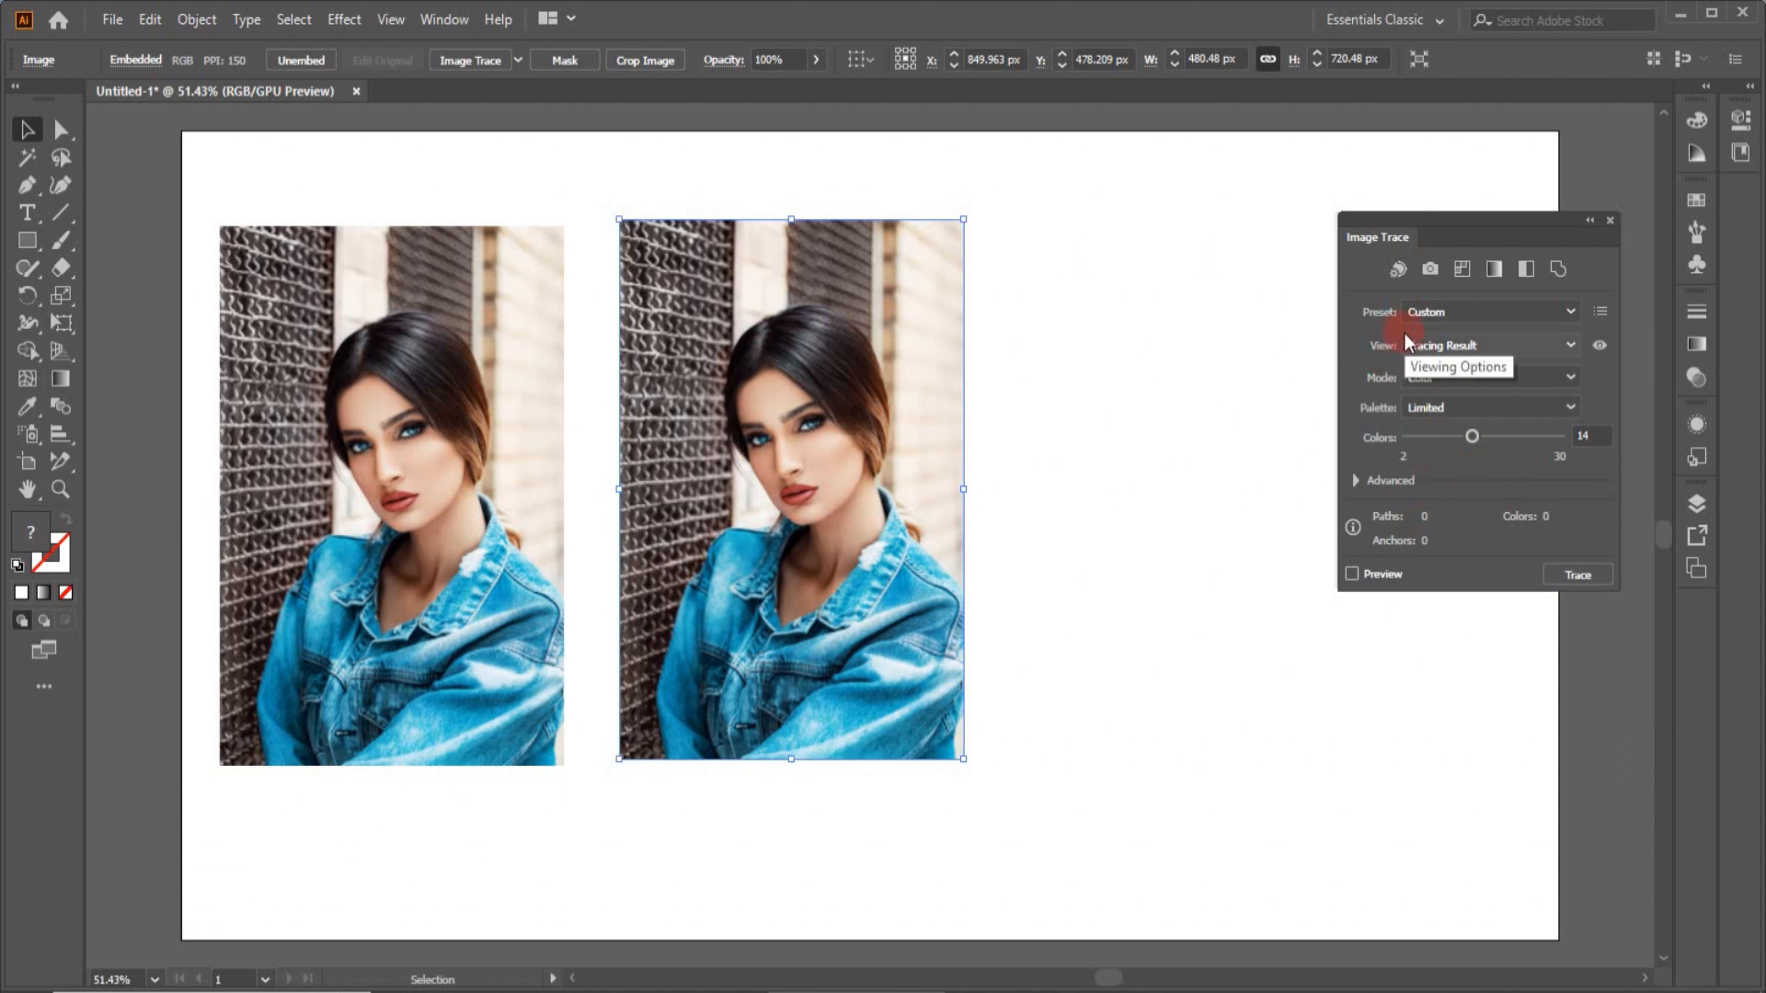
# Step: Save the current trace settings as a new preset named "my preset" and select it from the preset list
pyautogui.click(1601, 311)
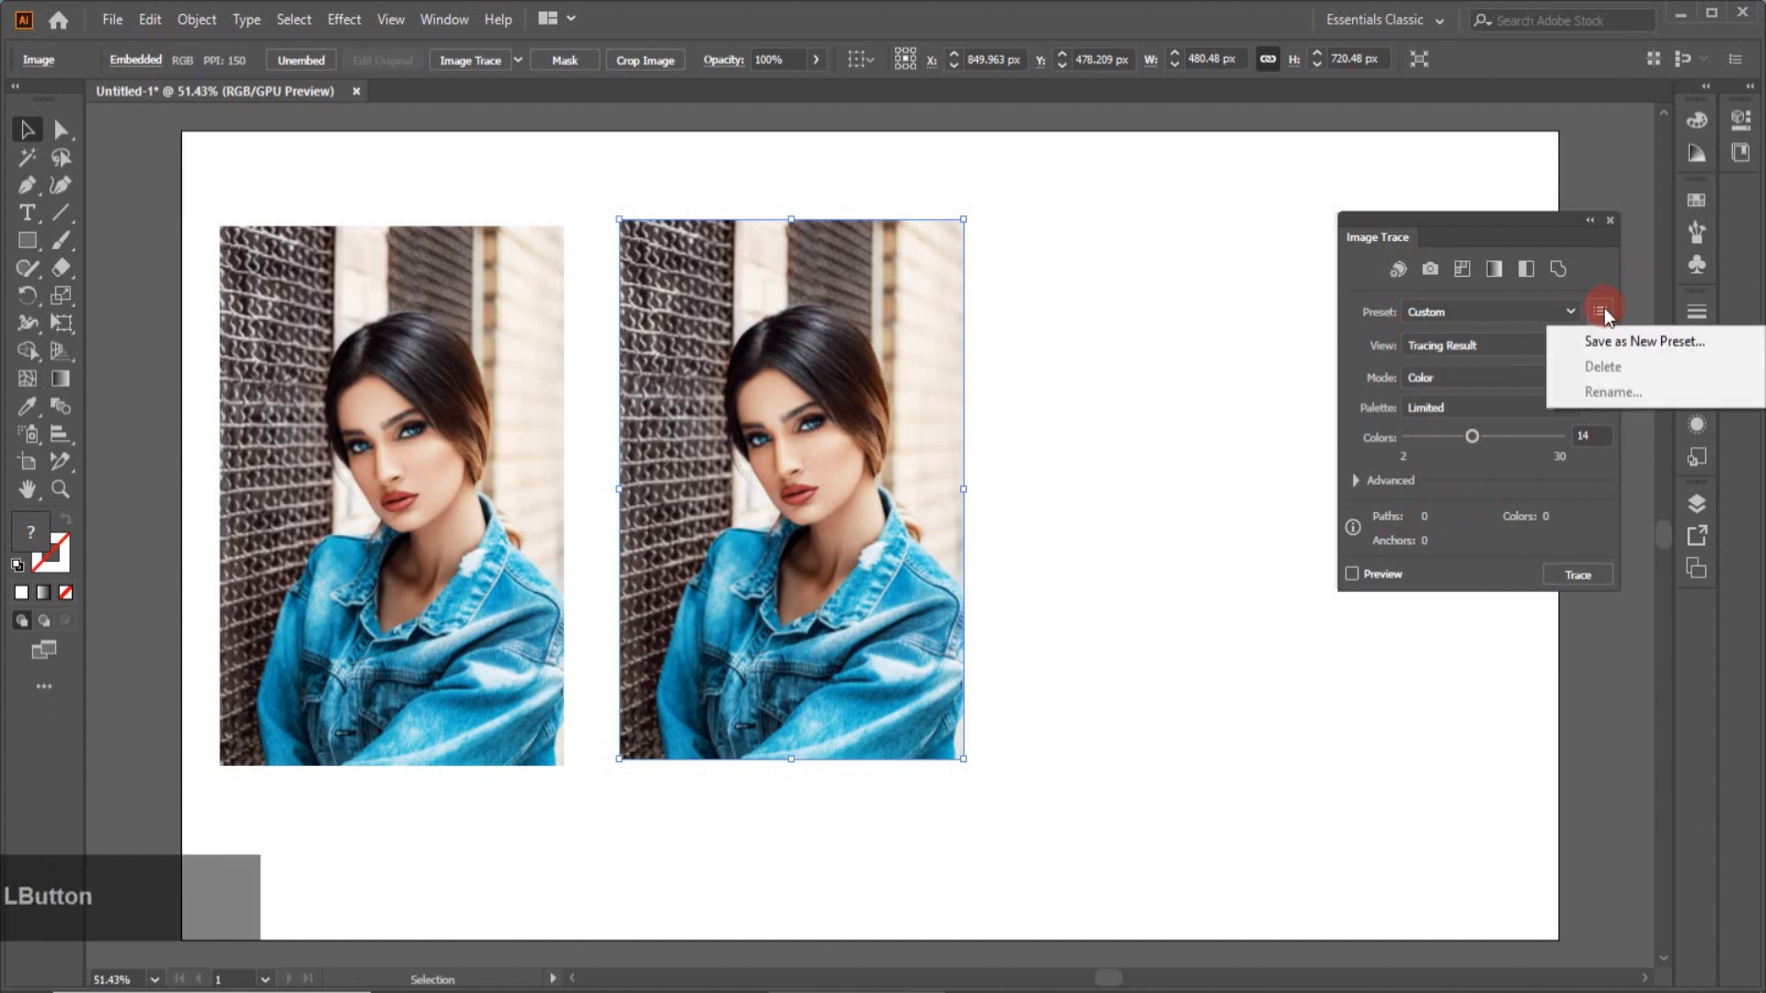
pyautogui.click(1609, 342)
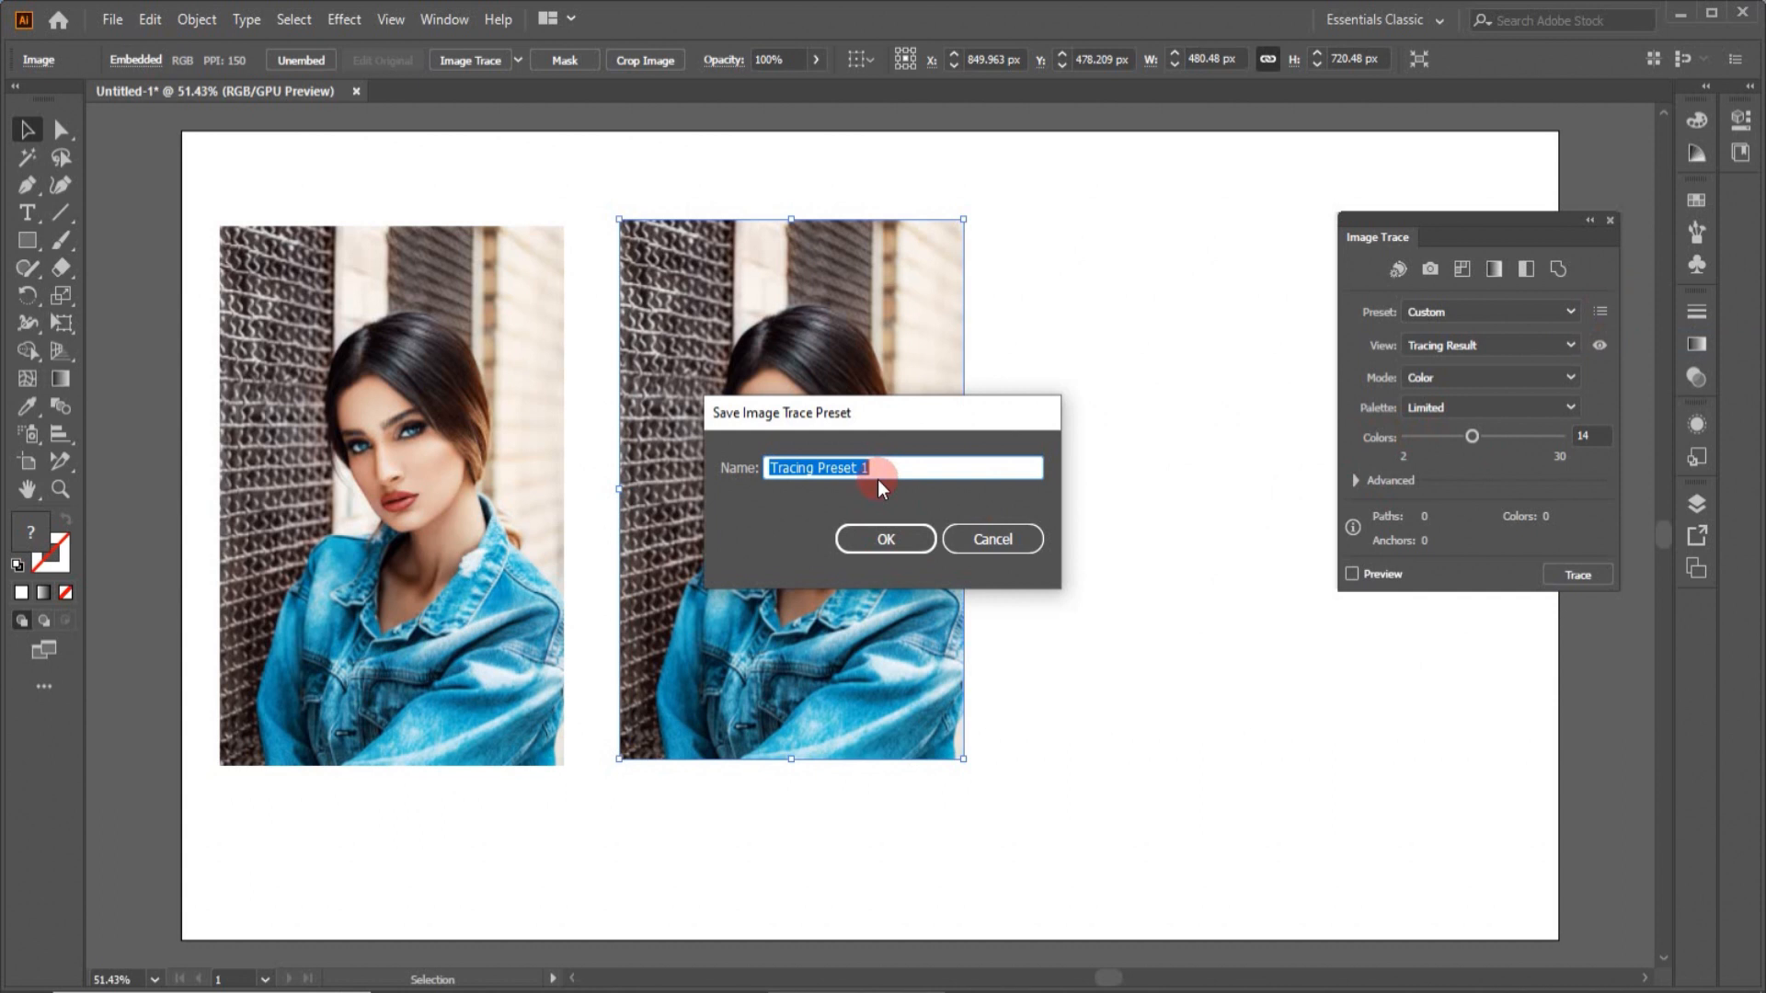
pyautogui.write('my ')
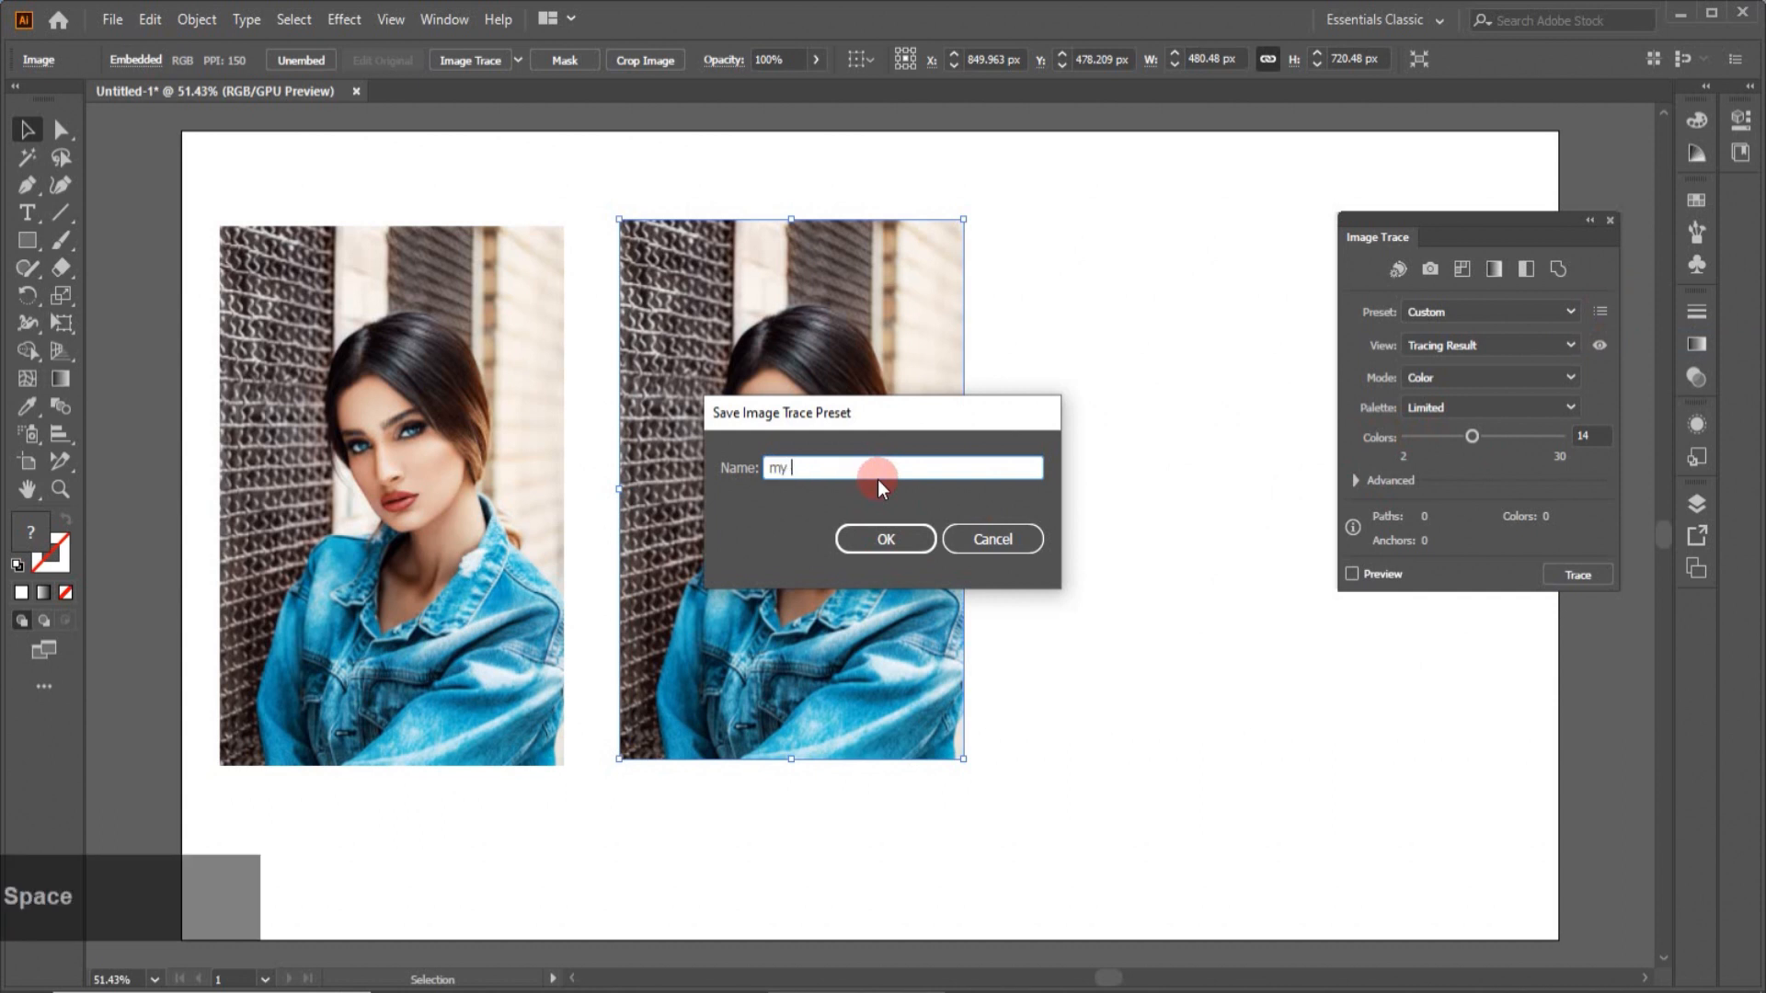
pyautogui.write('preset')
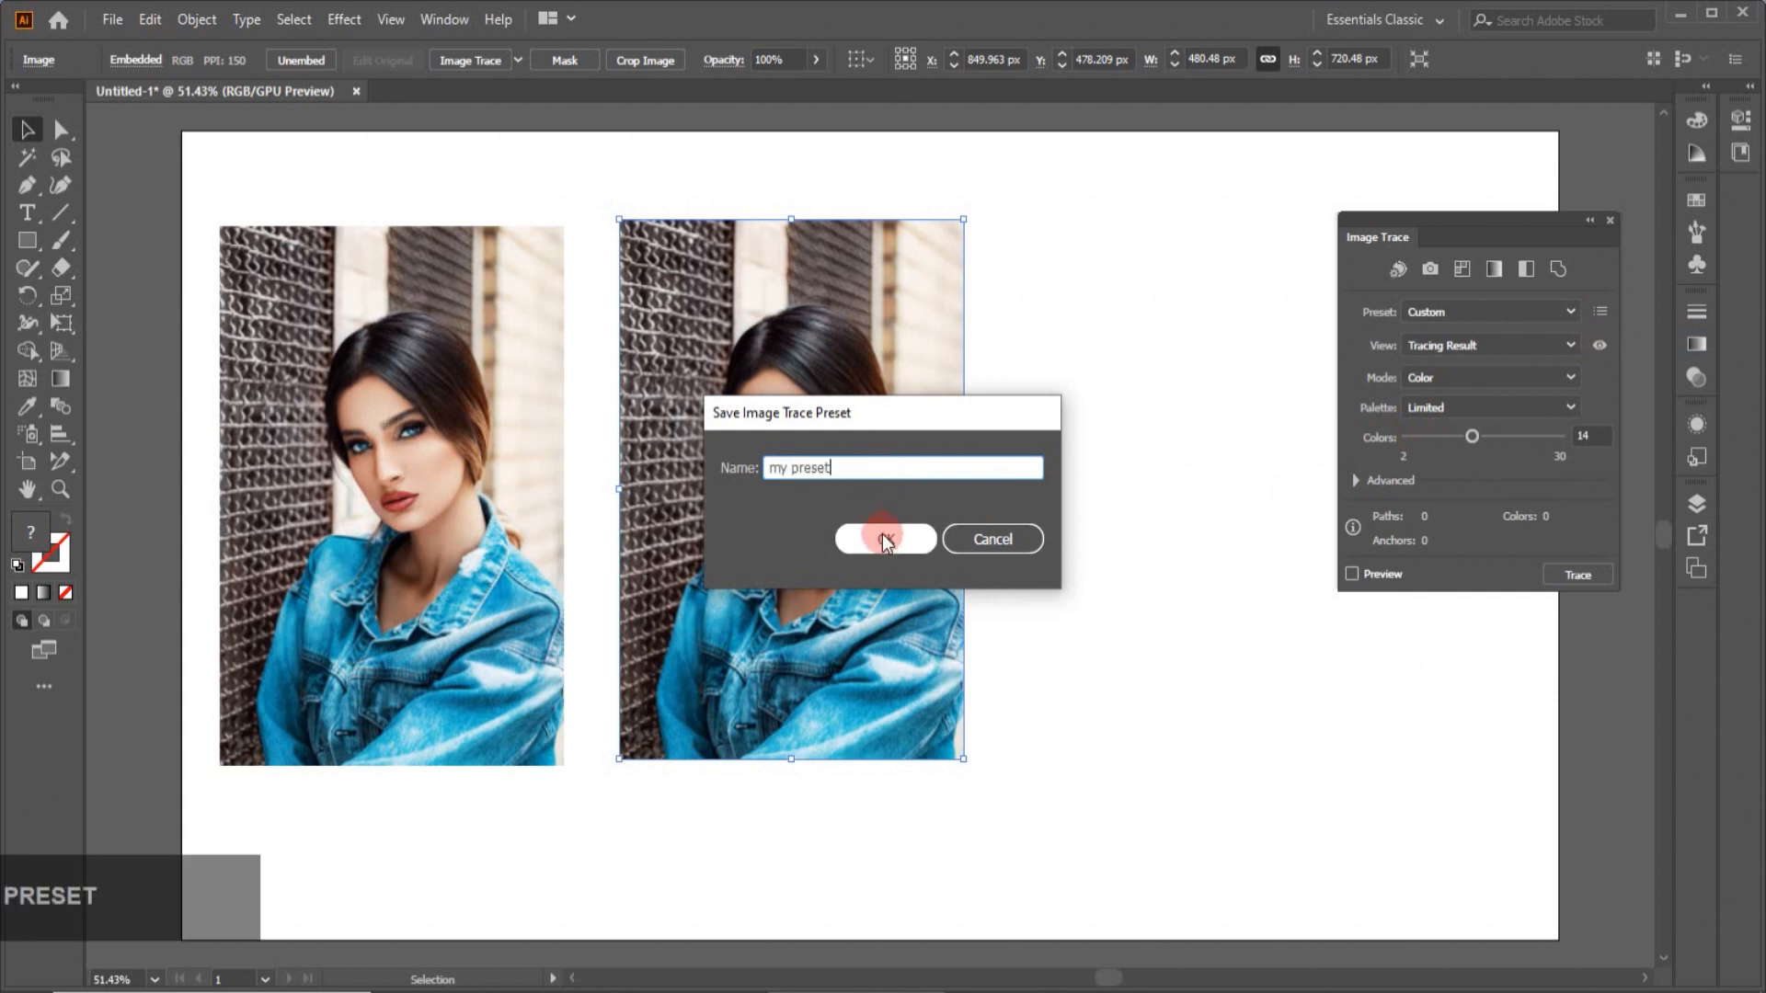
pyautogui.click(888, 541)
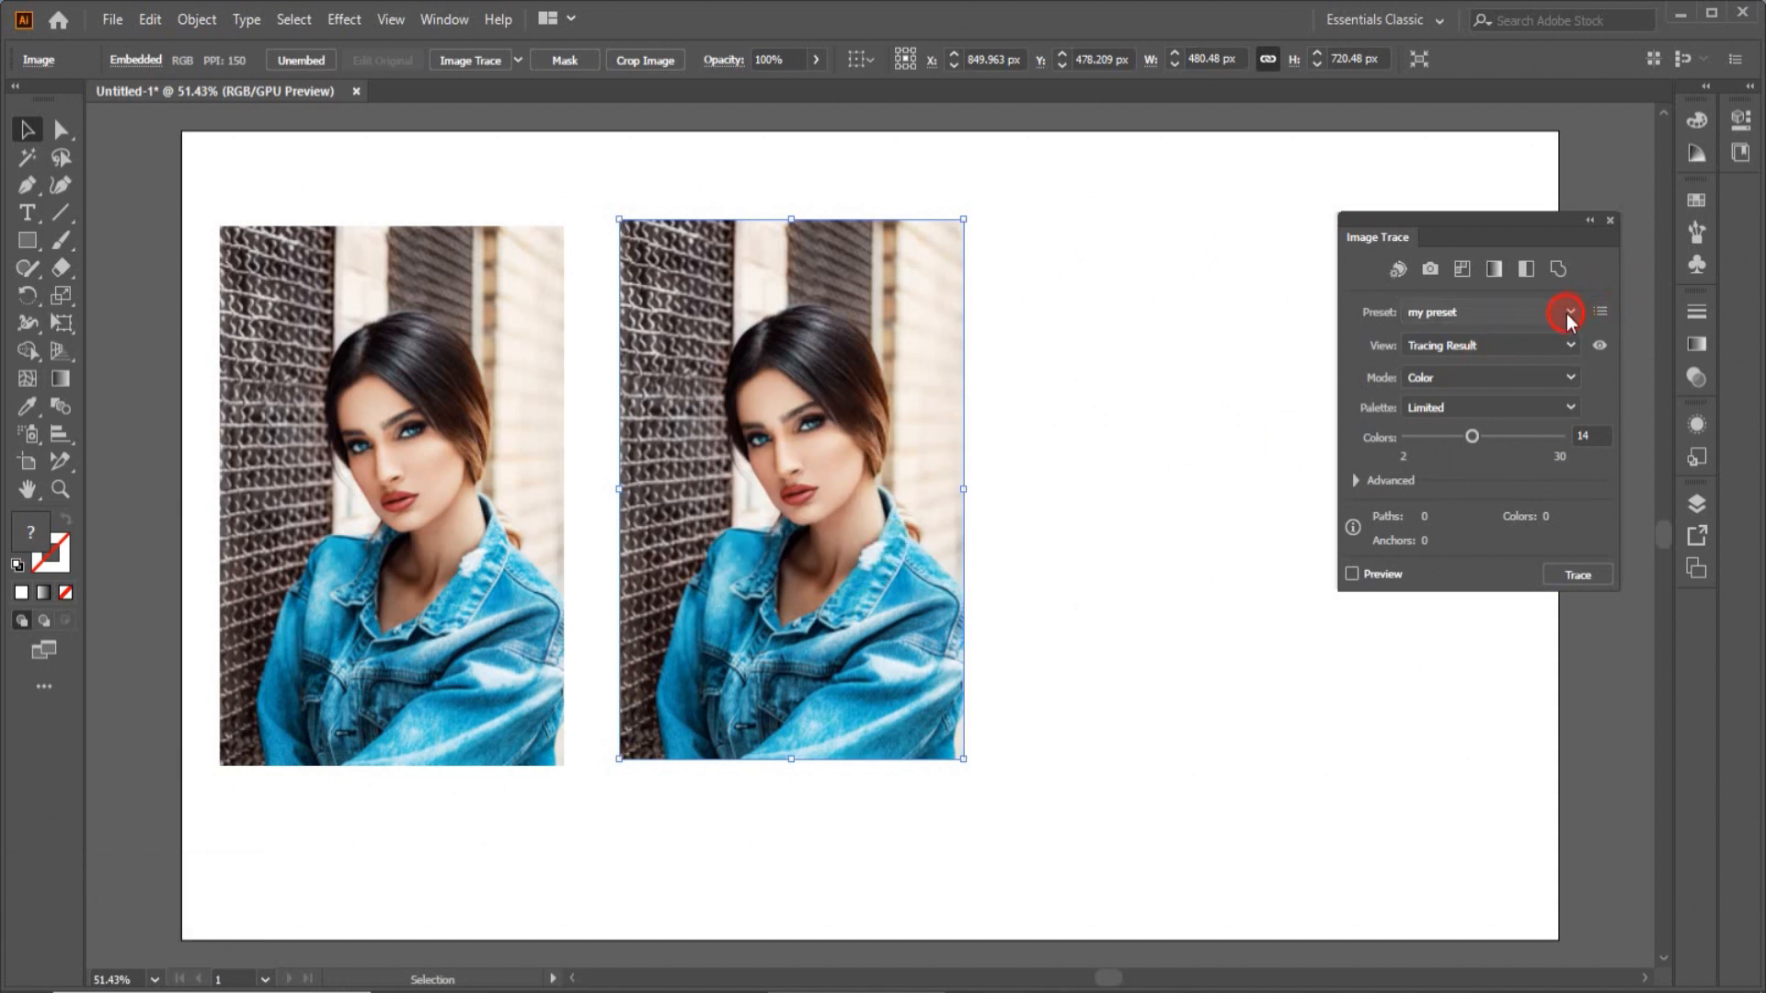
pyautogui.click(1567, 312)
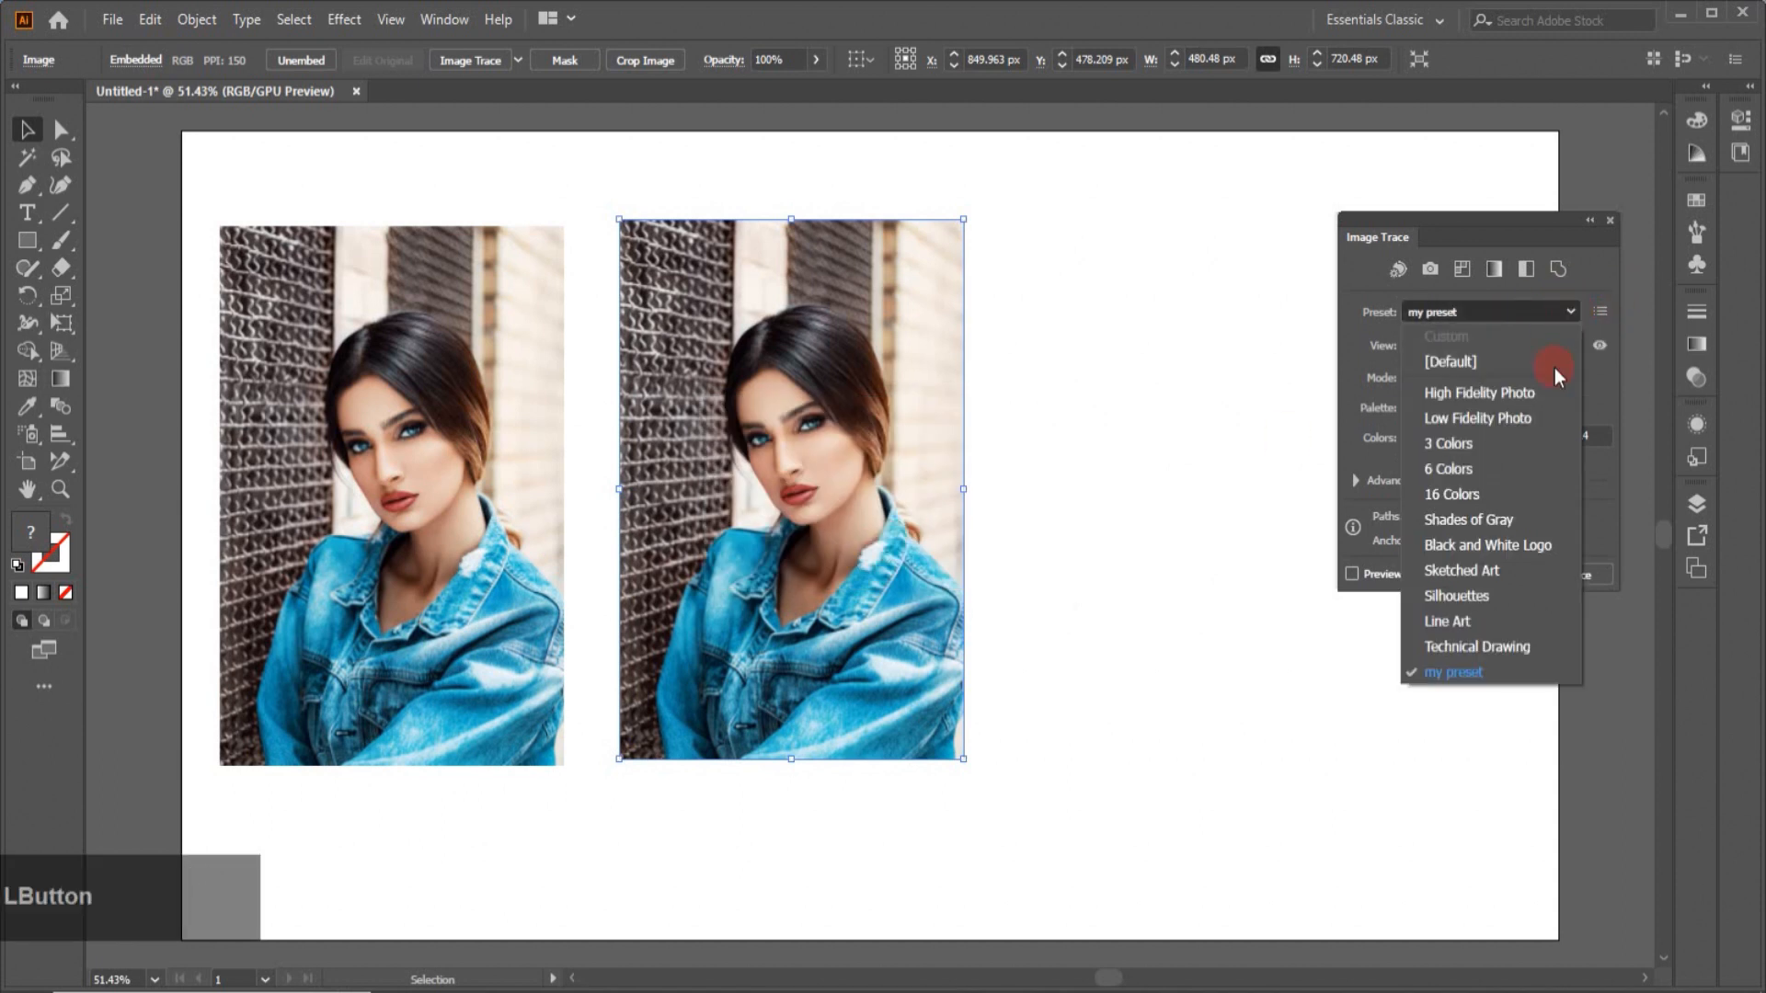
pyautogui.click(1457, 673)
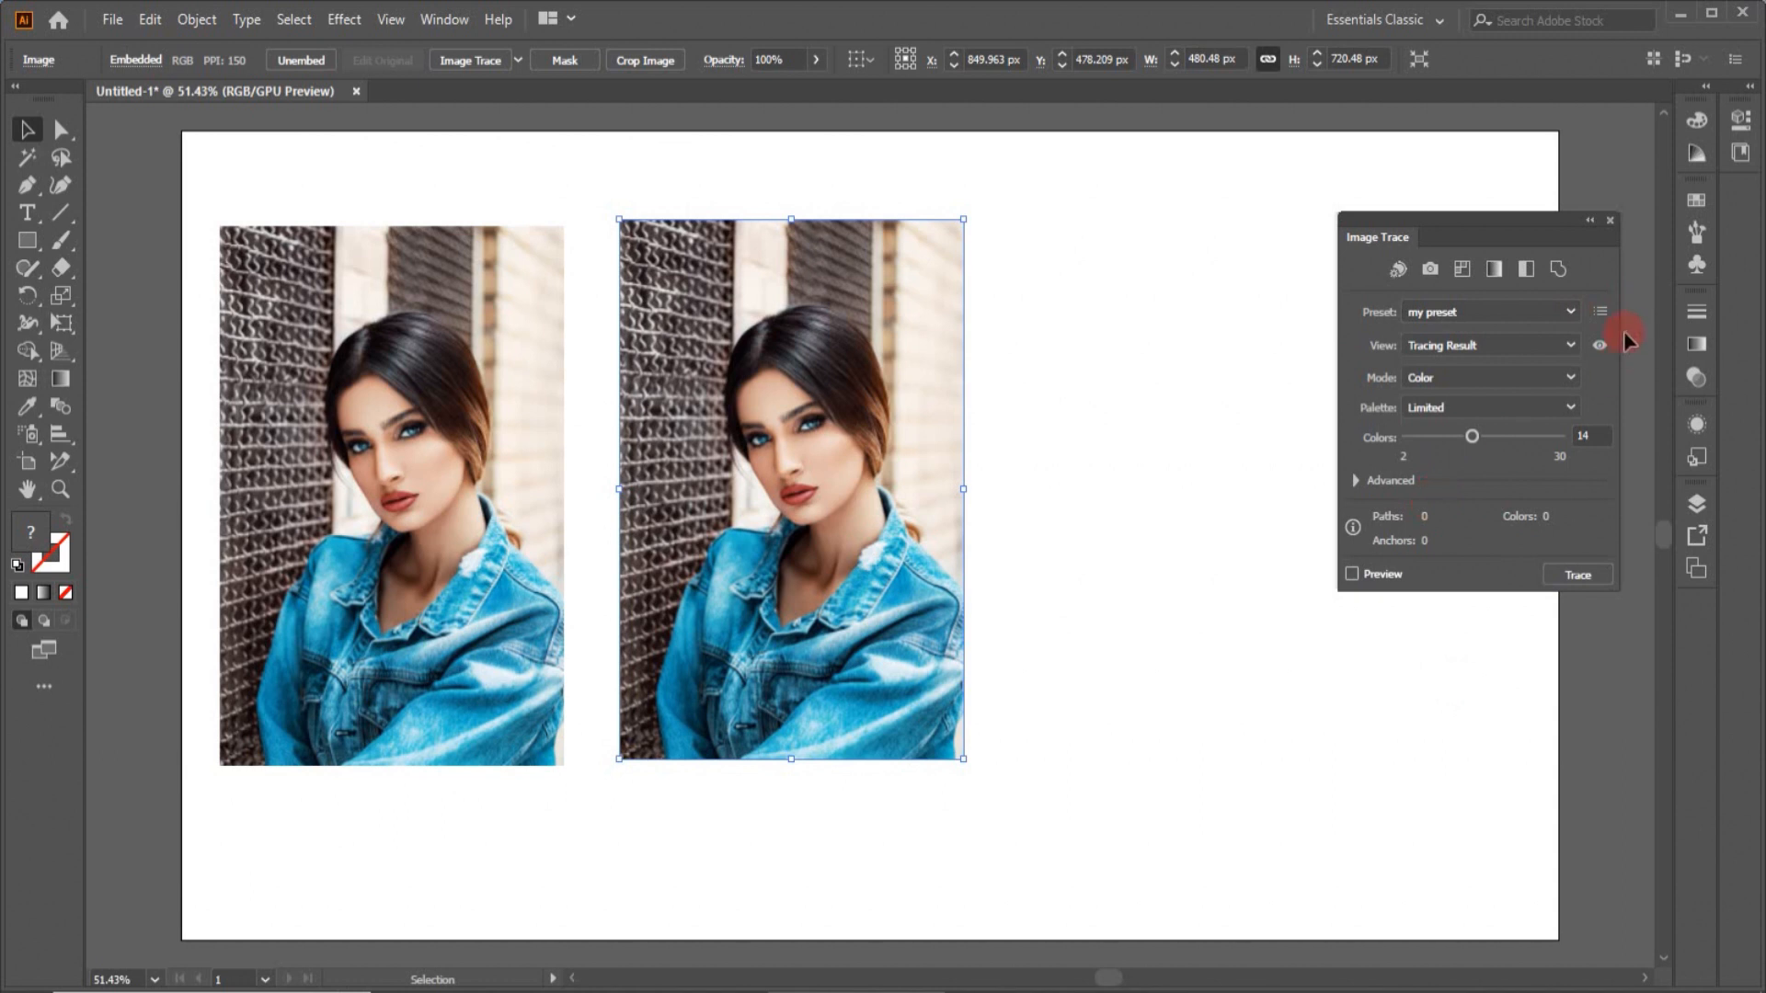
pyautogui.click(1601, 309)
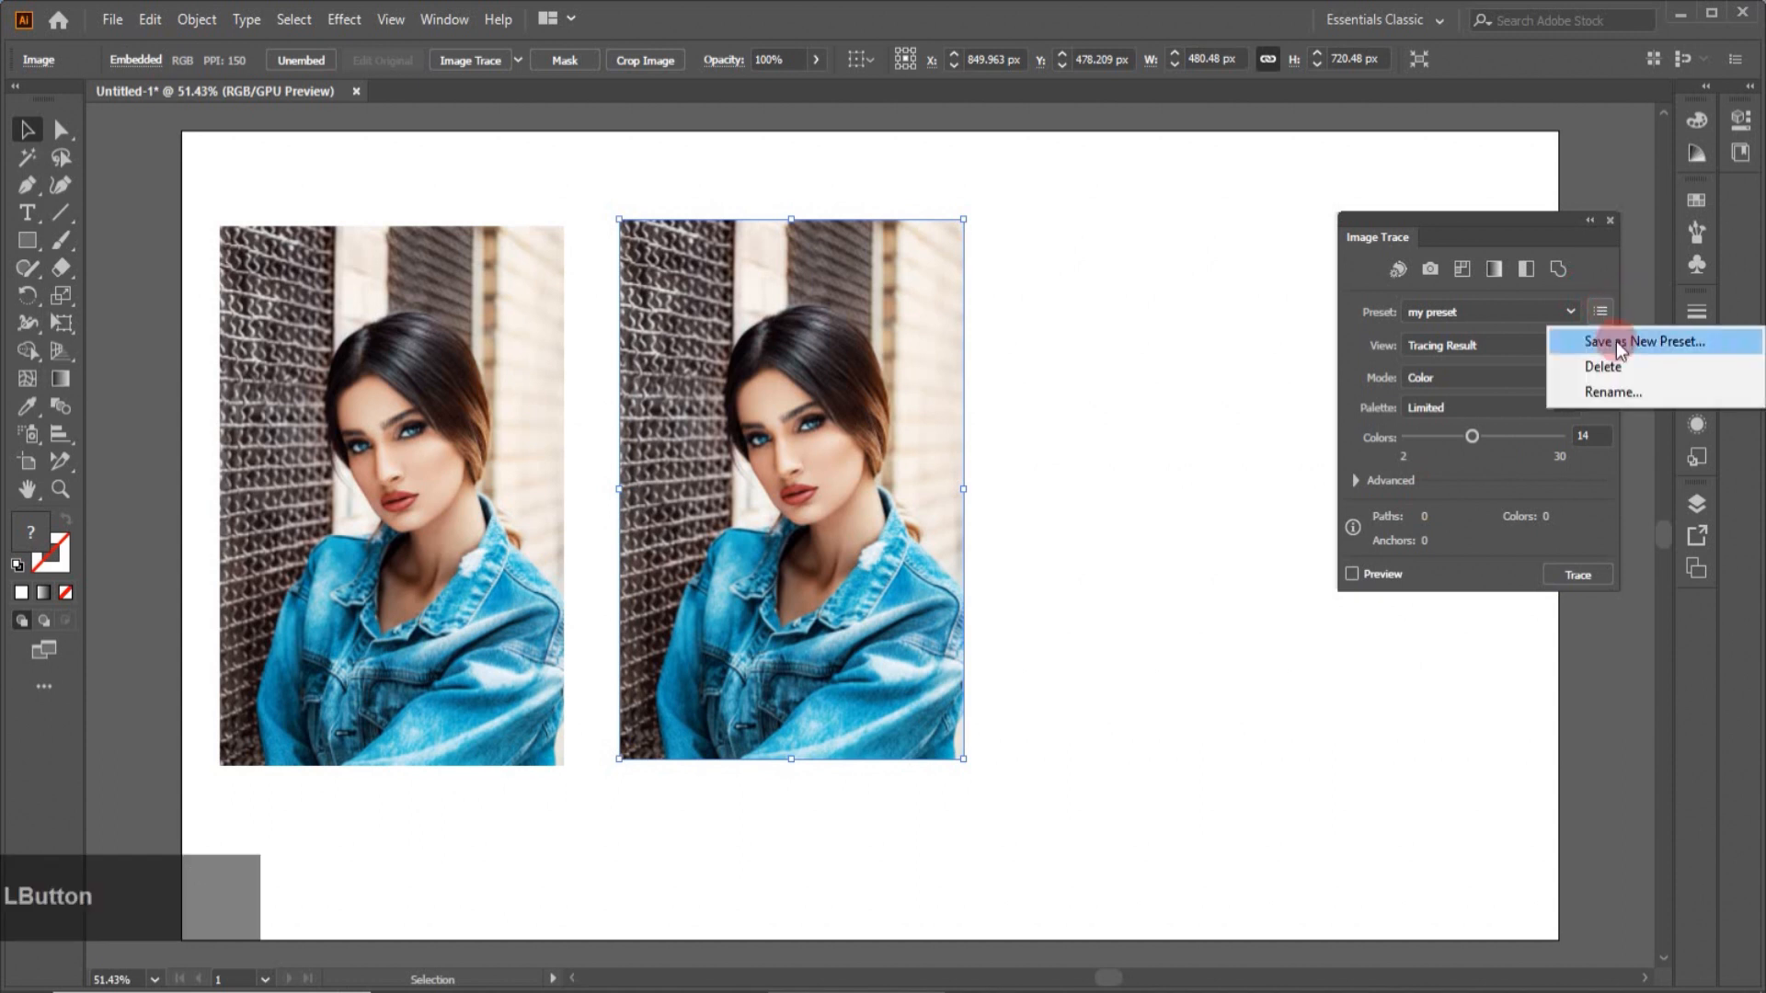
pyautogui.click(1619, 392)
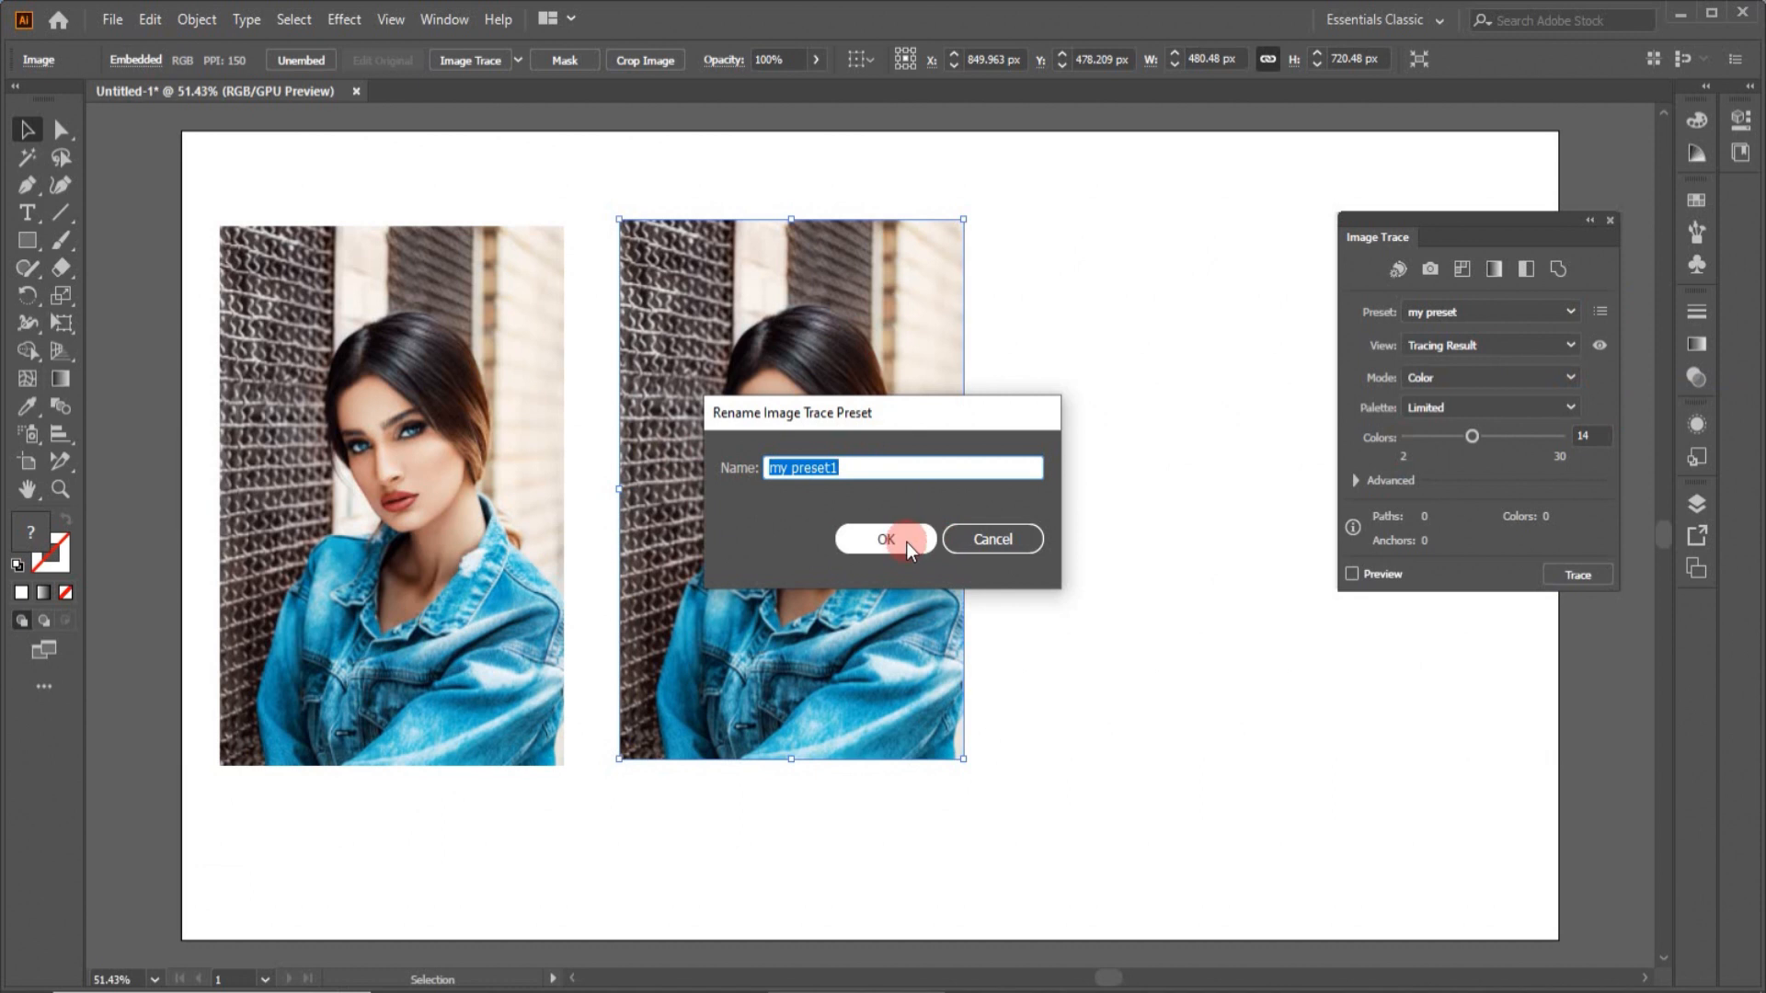
pyautogui.click(1024, 542)
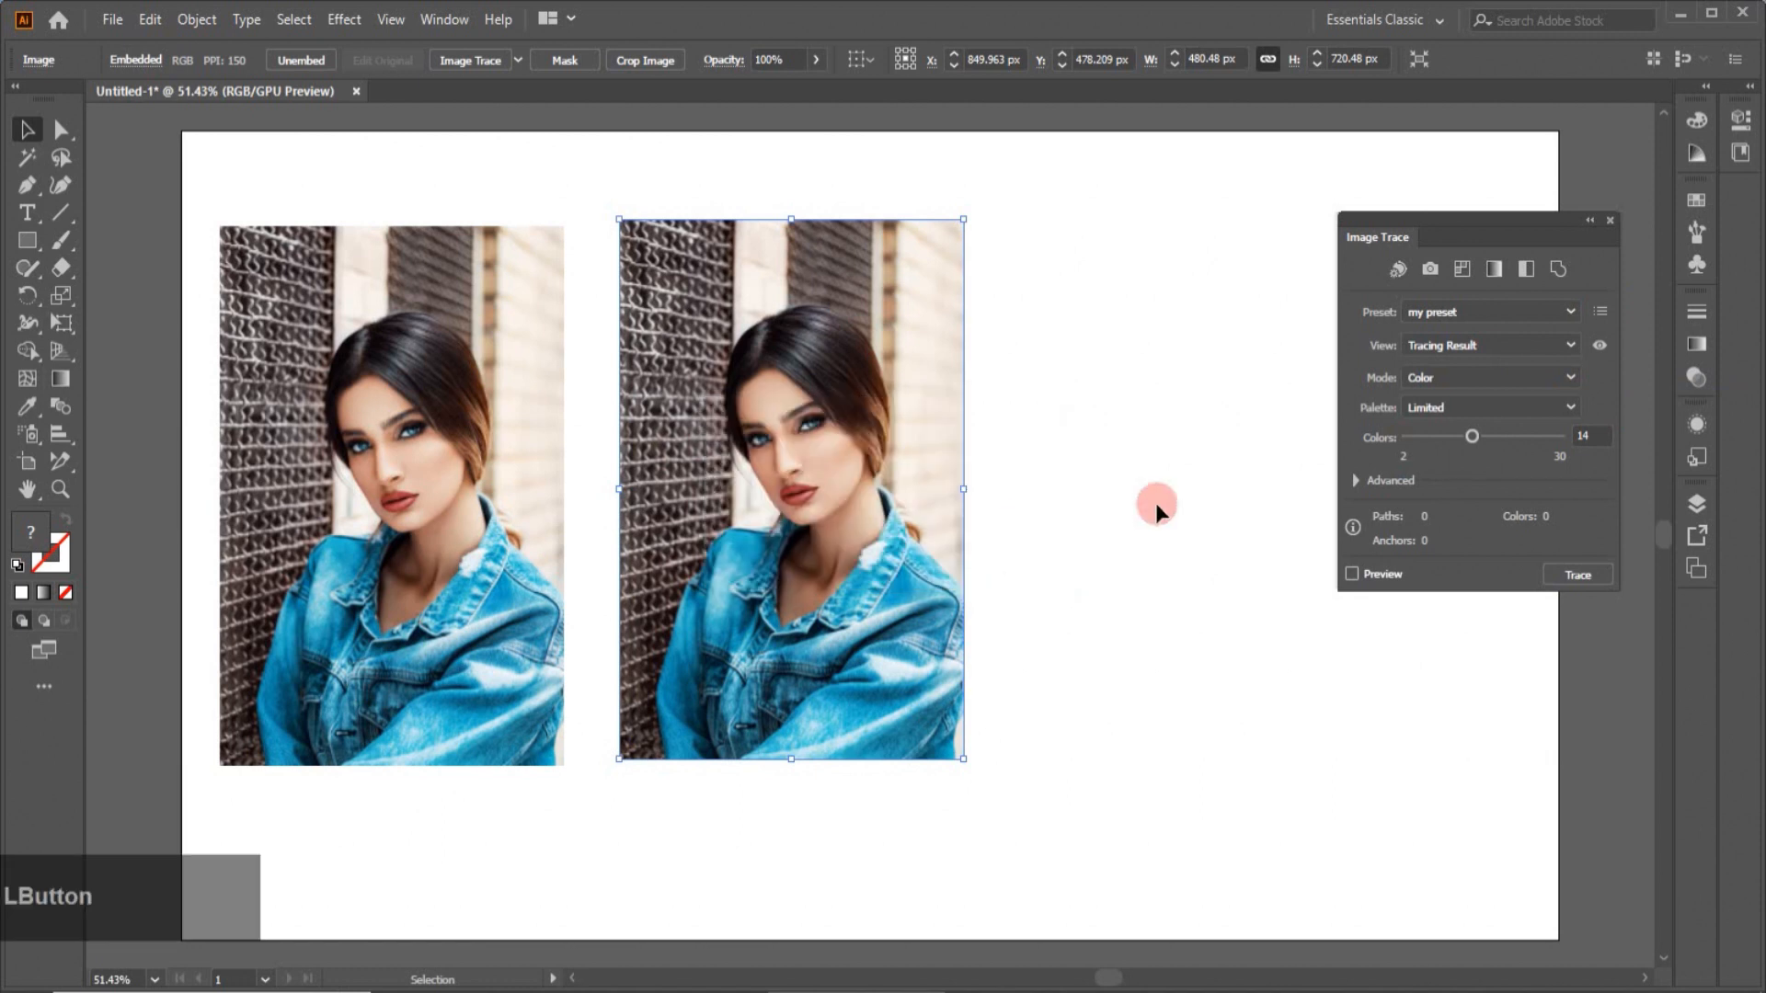
# Step: Delete the saved tracing preset "my preset" and trace the copied photo with the High Fidelity Photo preset
pyautogui.click(1608, 312)
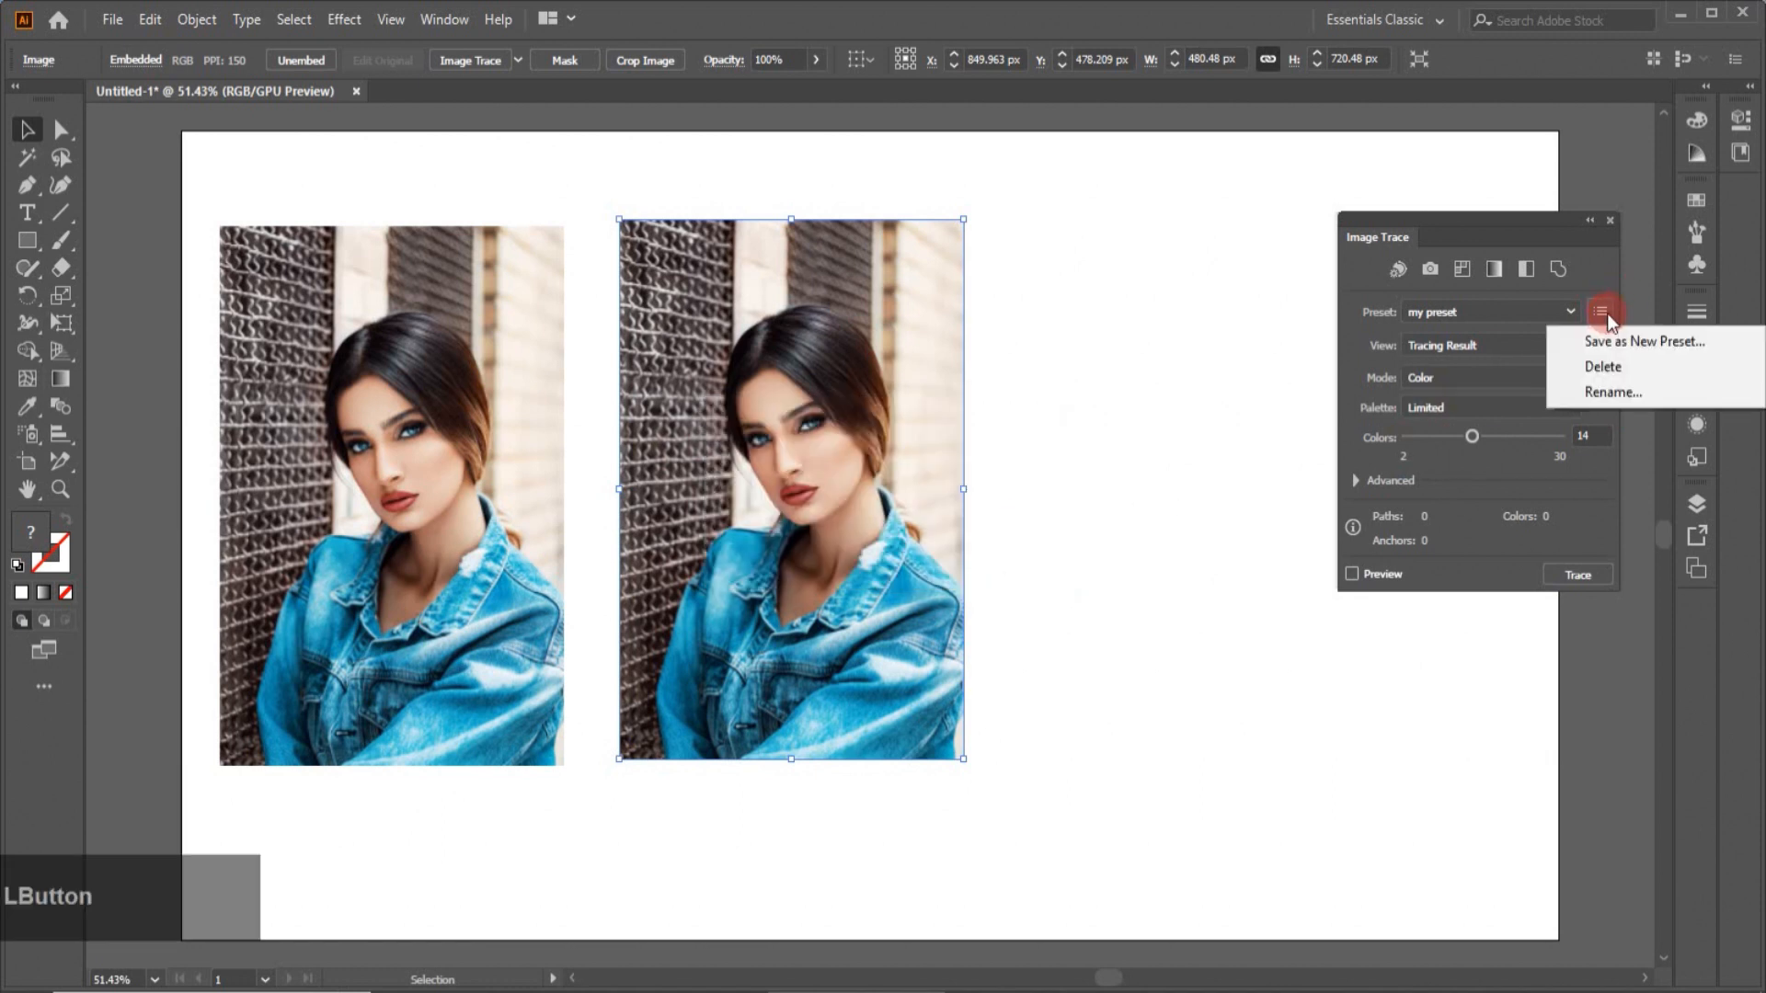
pyautogui.click(1613, 366)
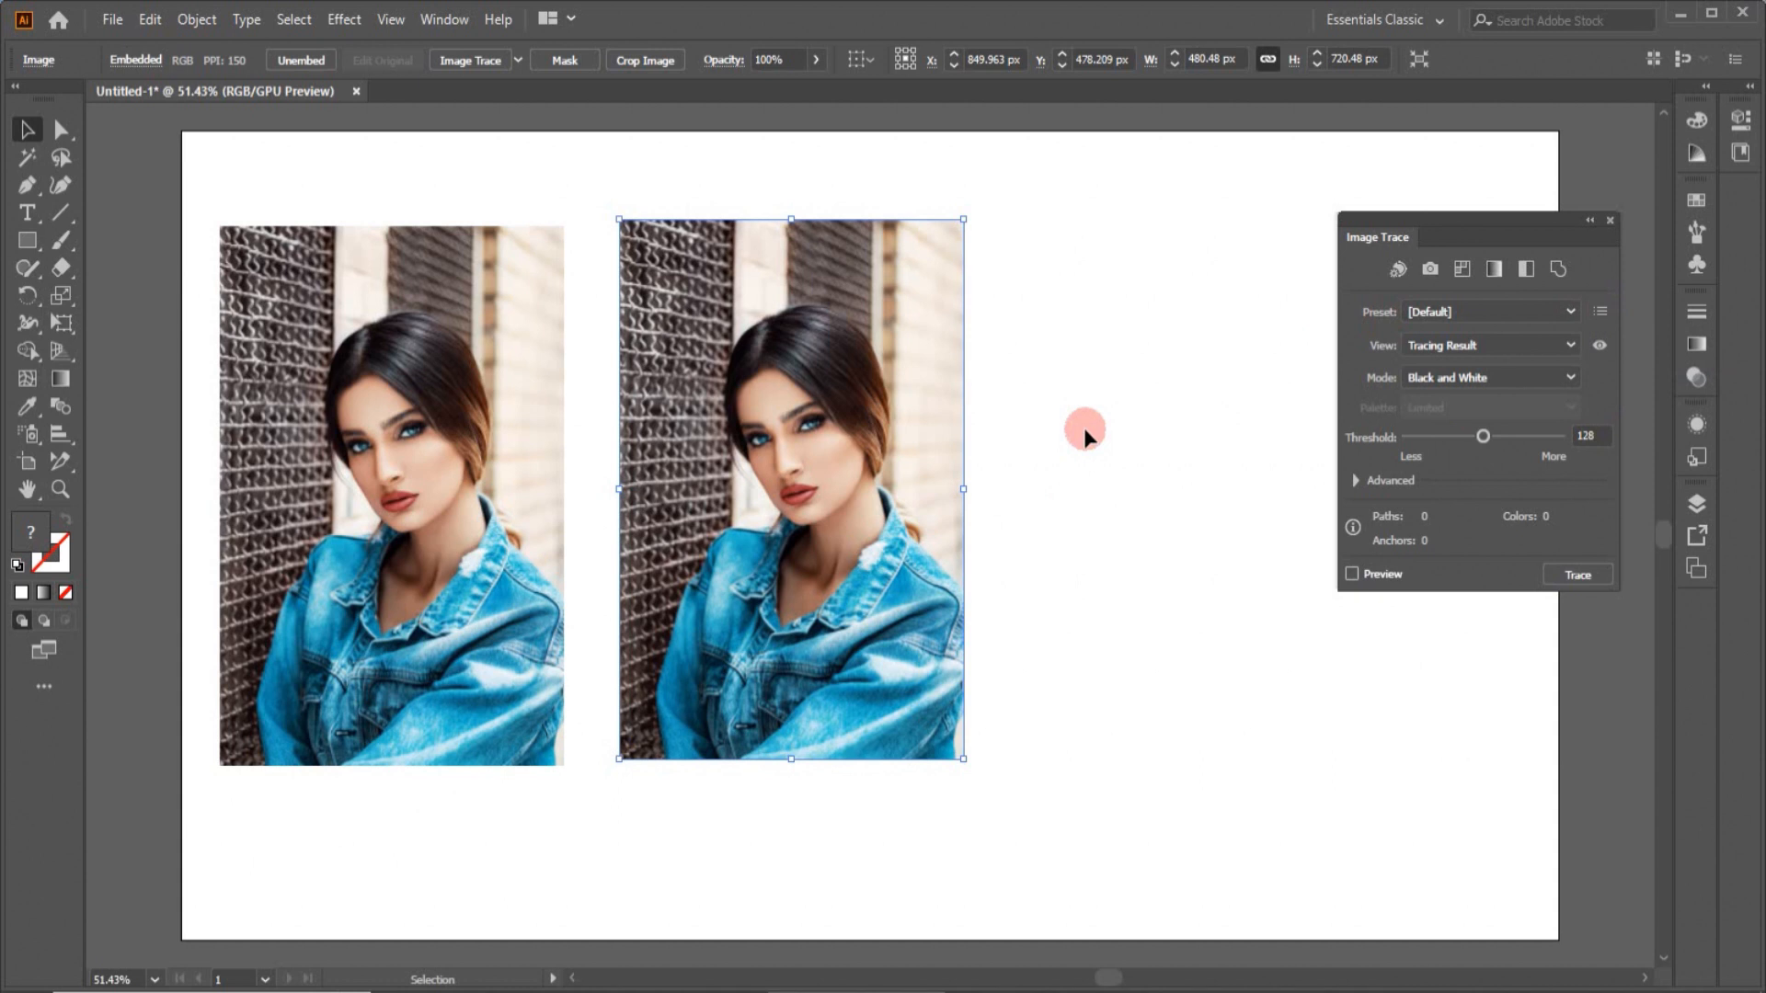
pyautogui.click(1571, 313)
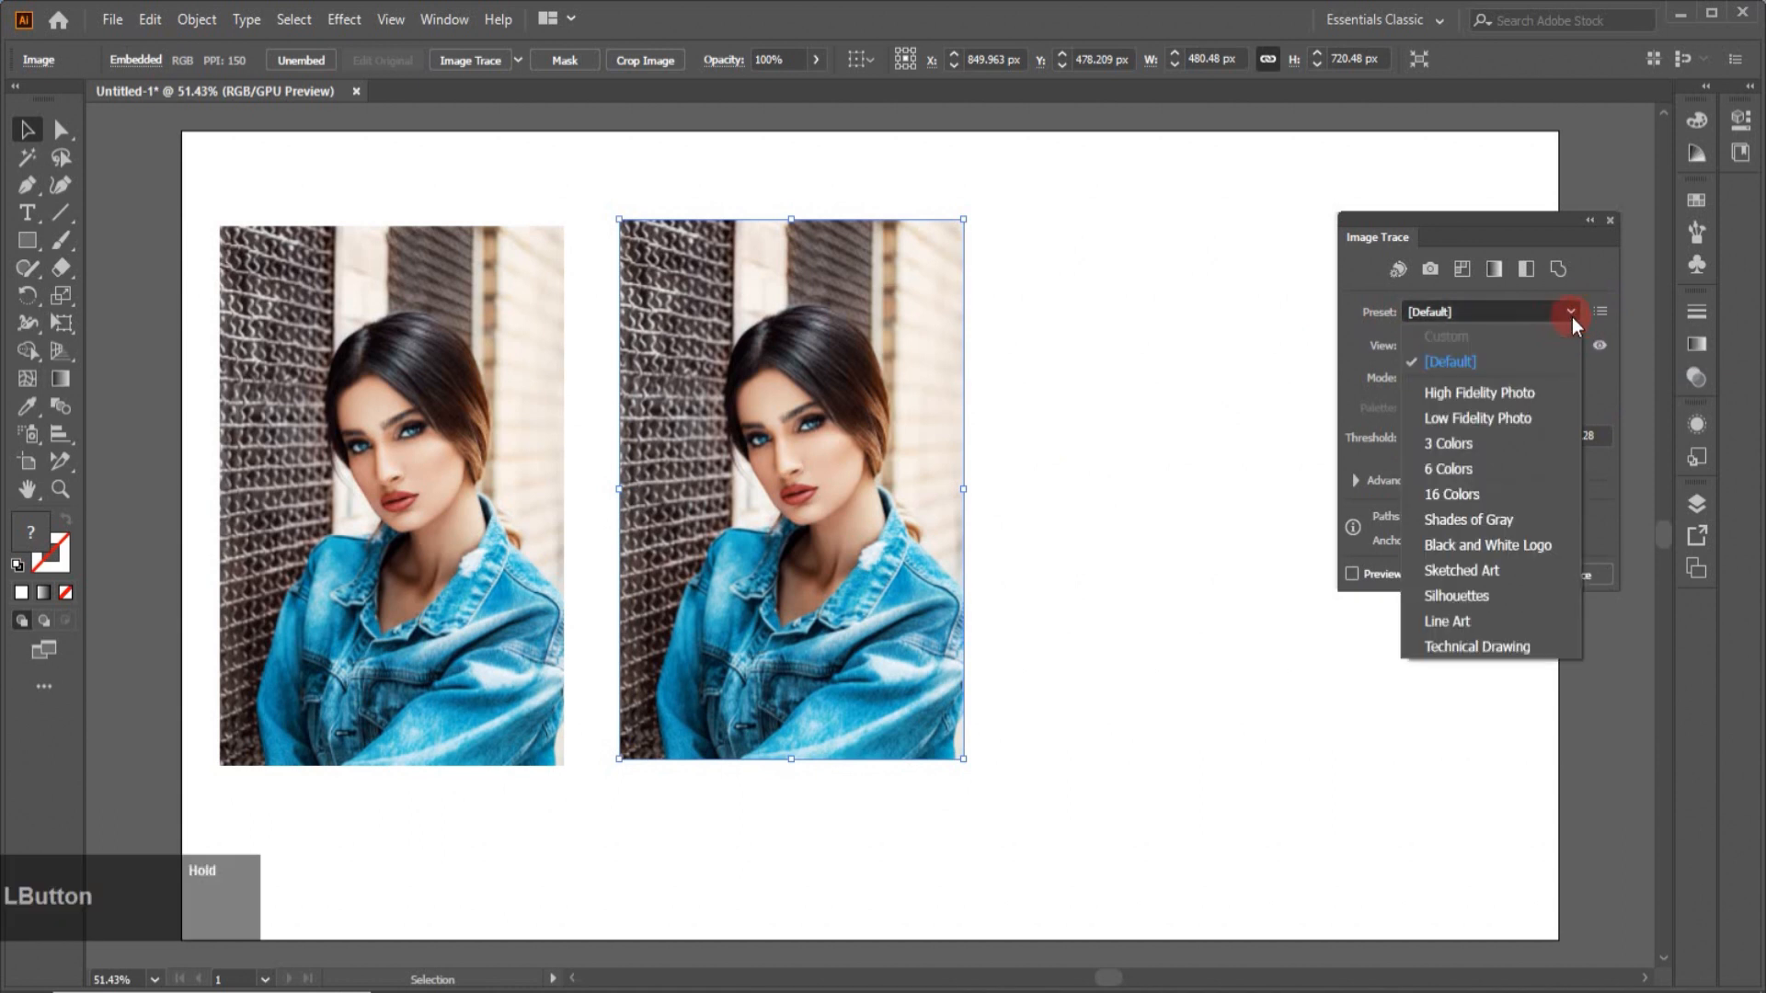
pyautogui.click(1437, 399)
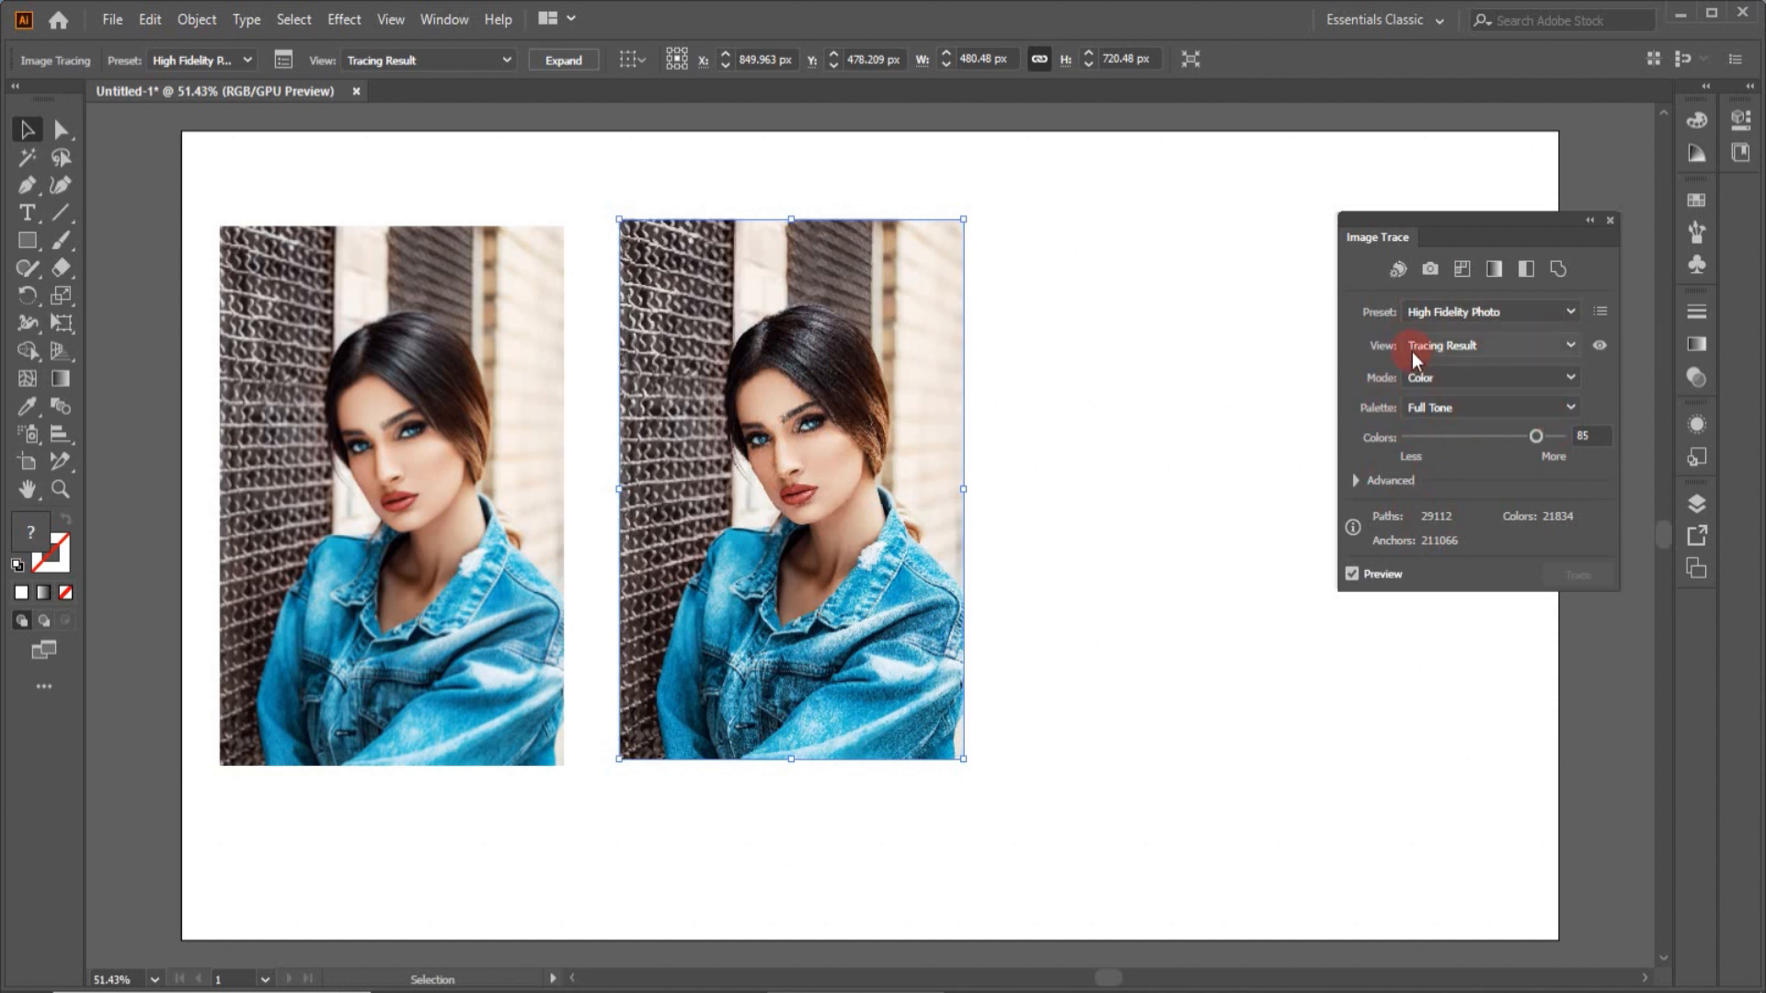
# Step: Examine the view, mode and palette choices for the traced copy and expand the advanced trace options
pyautogui.click(1571, 350)
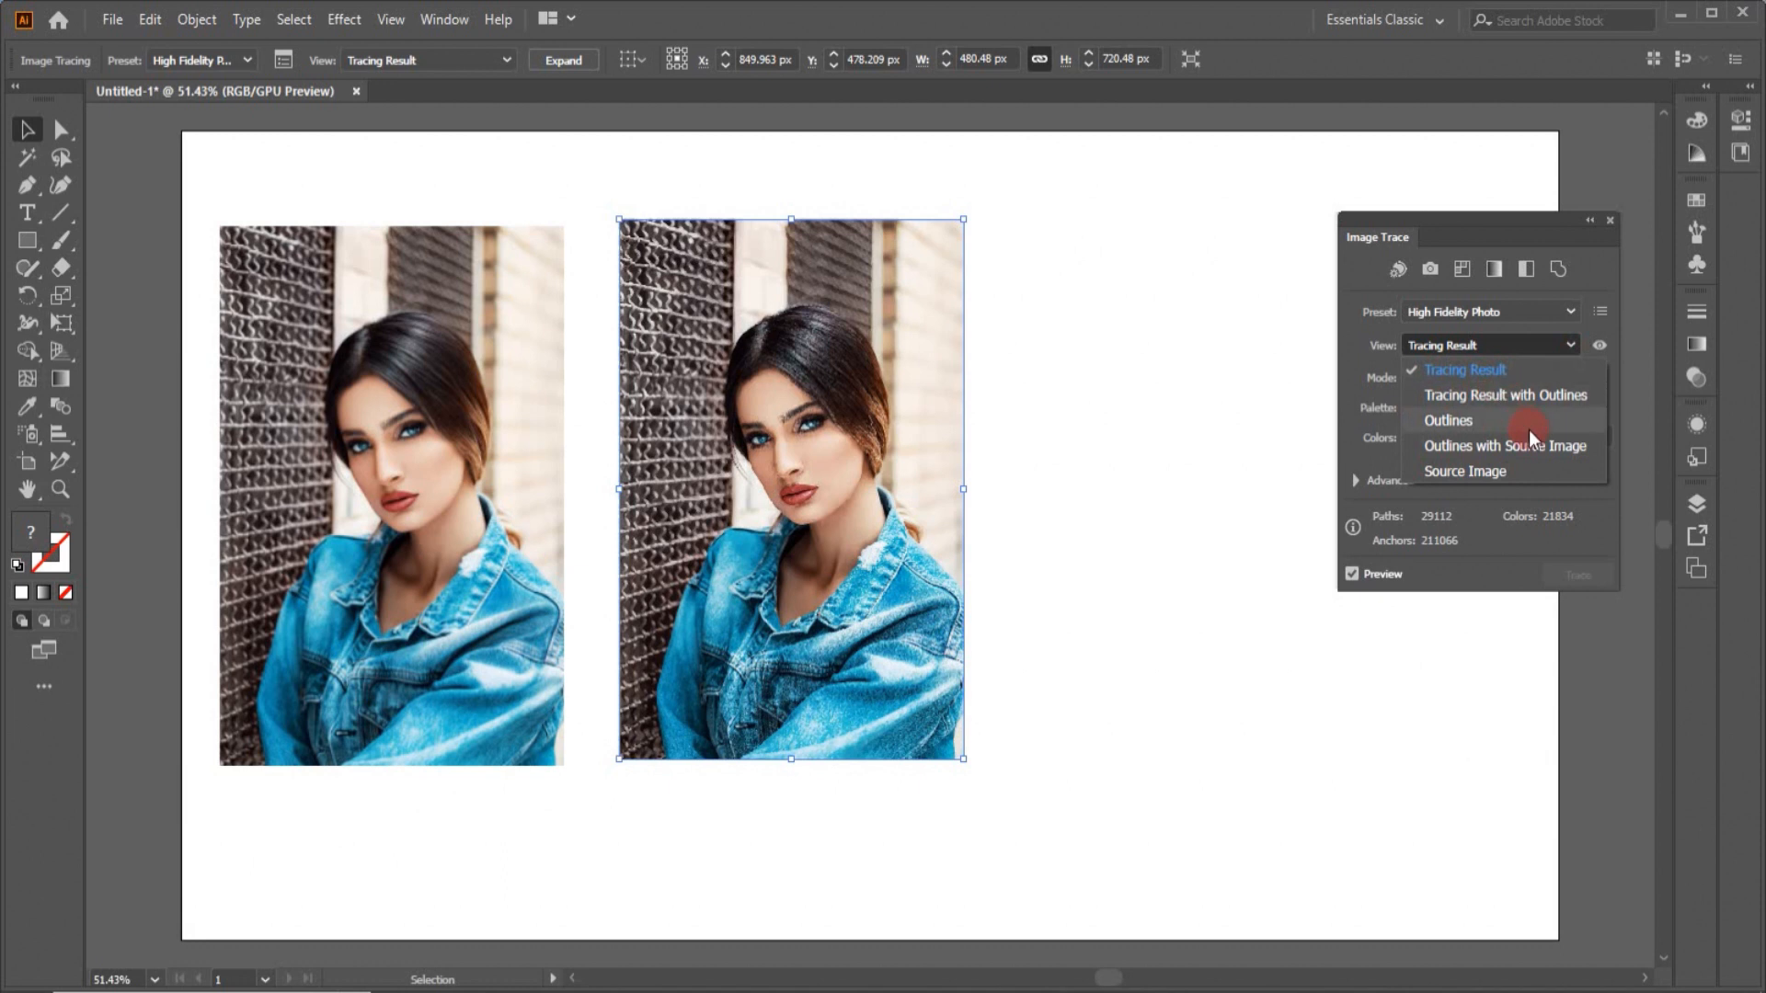
pyautogui.click(1478, 374)
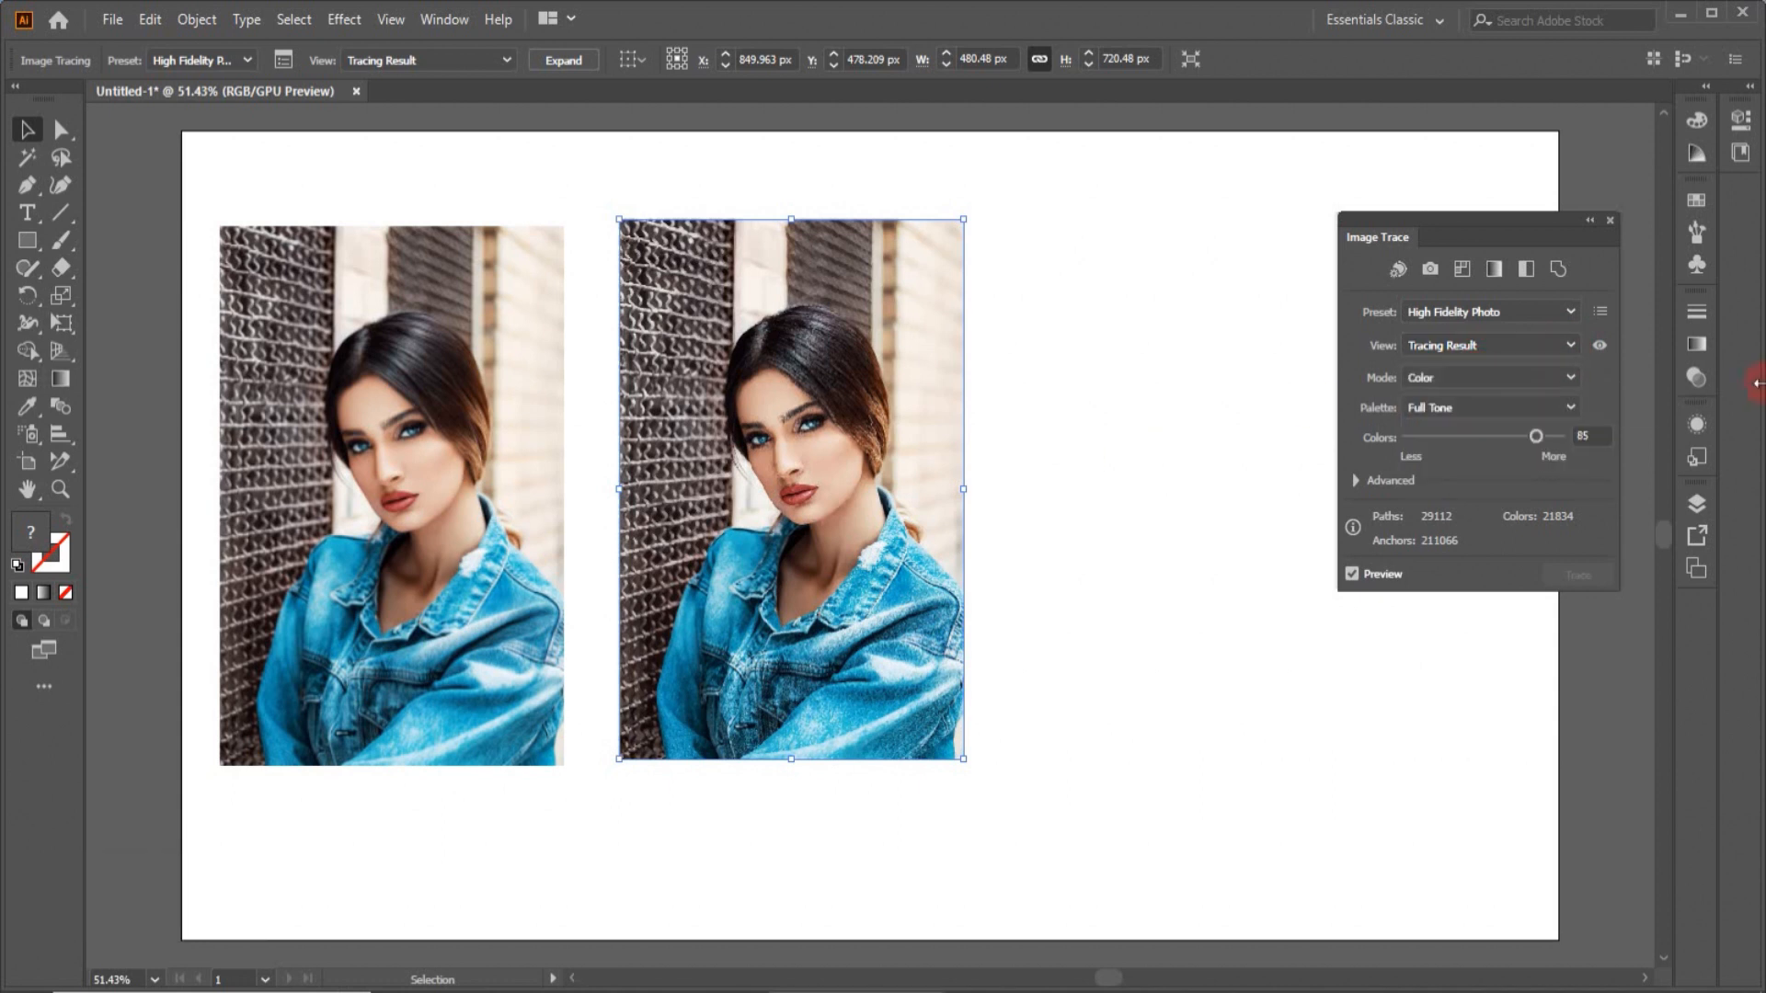
pyautogui.click(1569, 377)
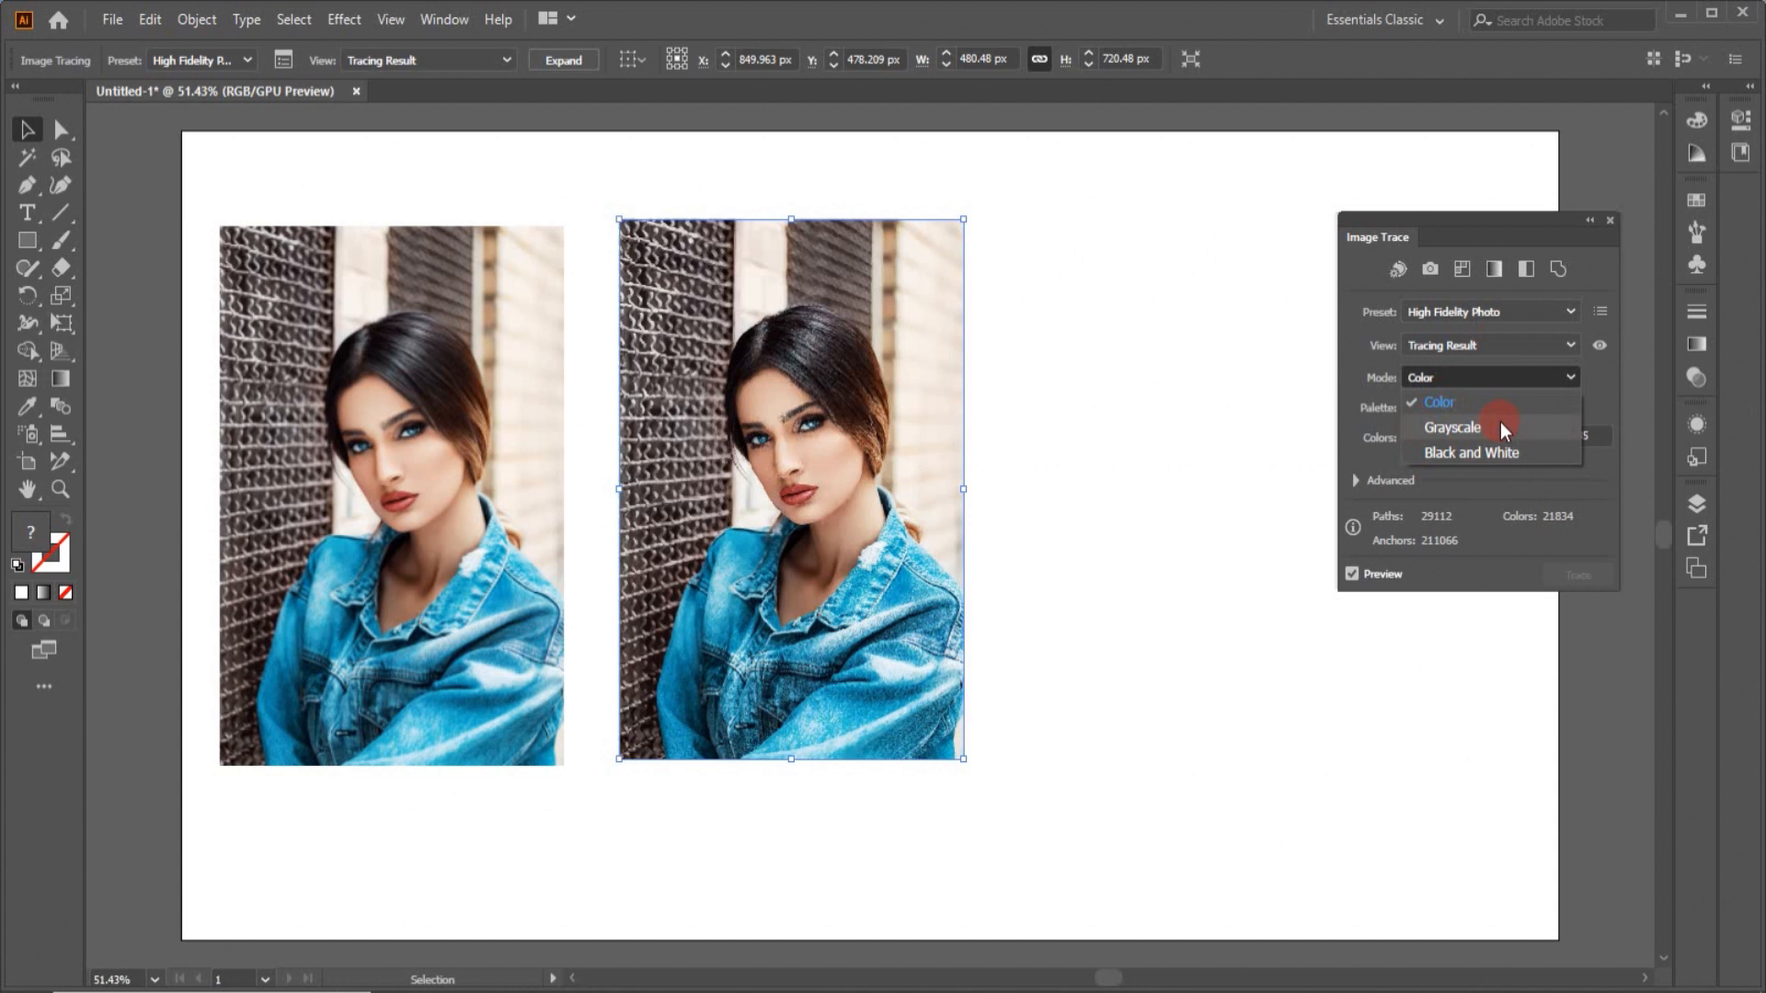
pyautogui.click(1566, 381)
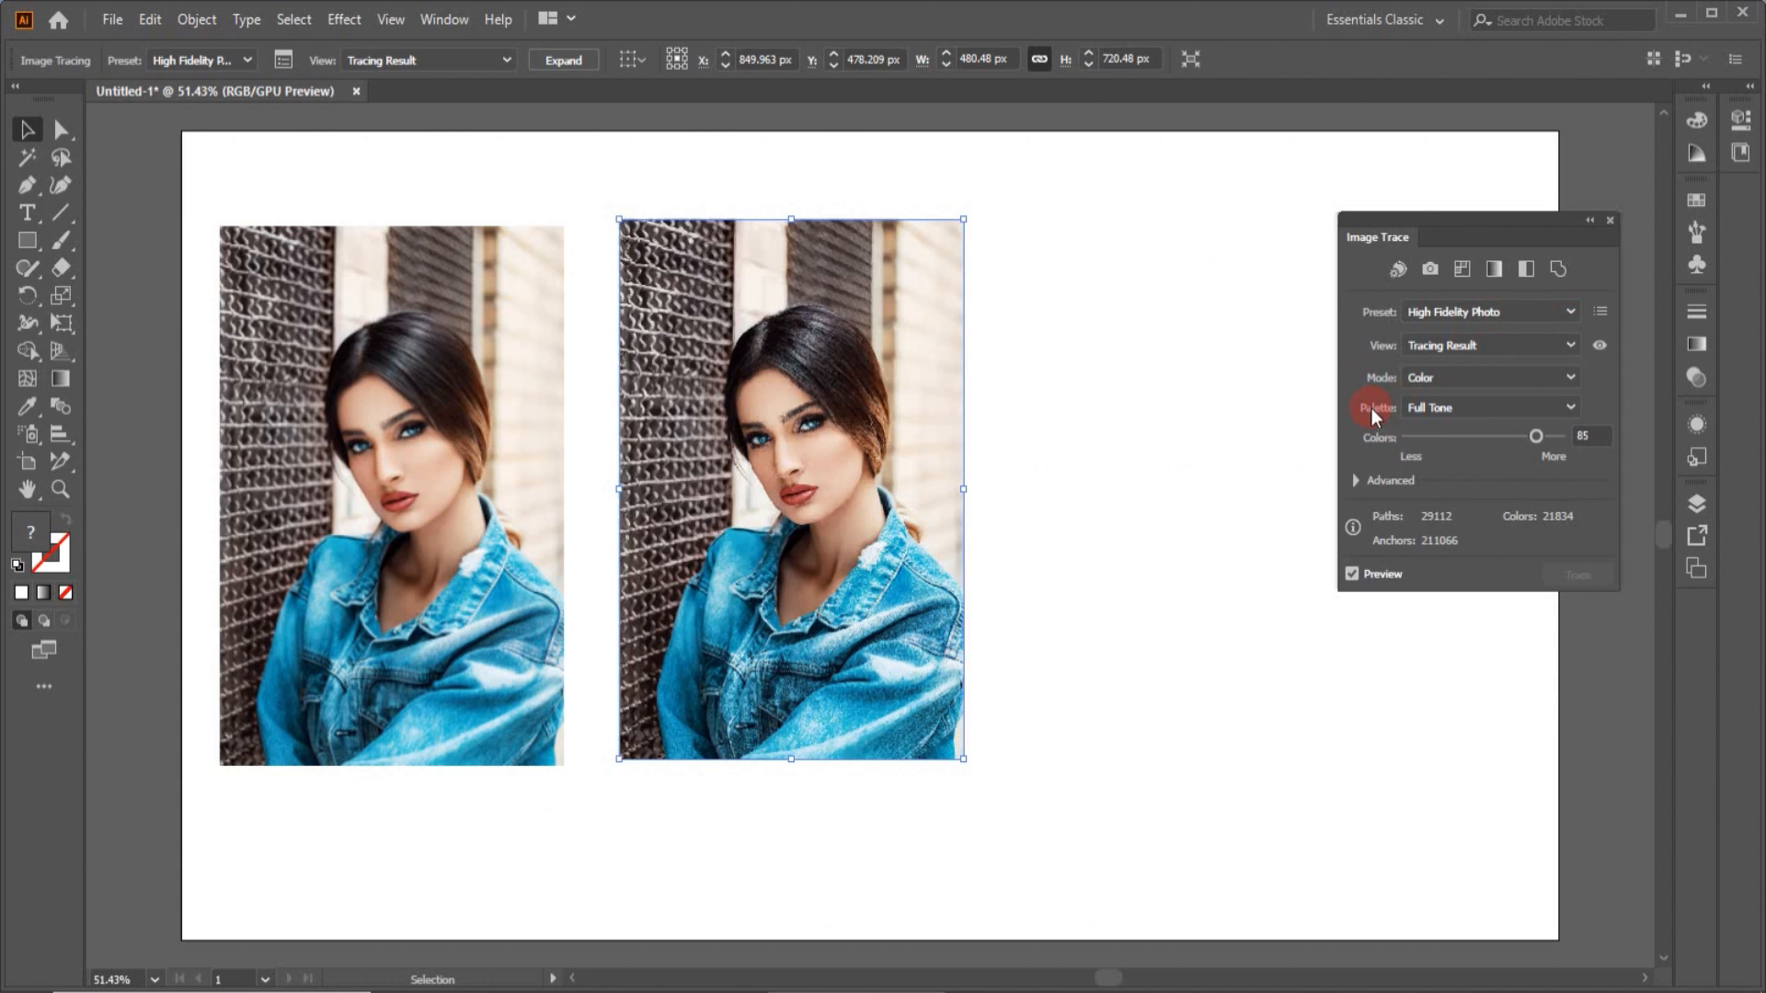
pyautogui.click(1570, 410)
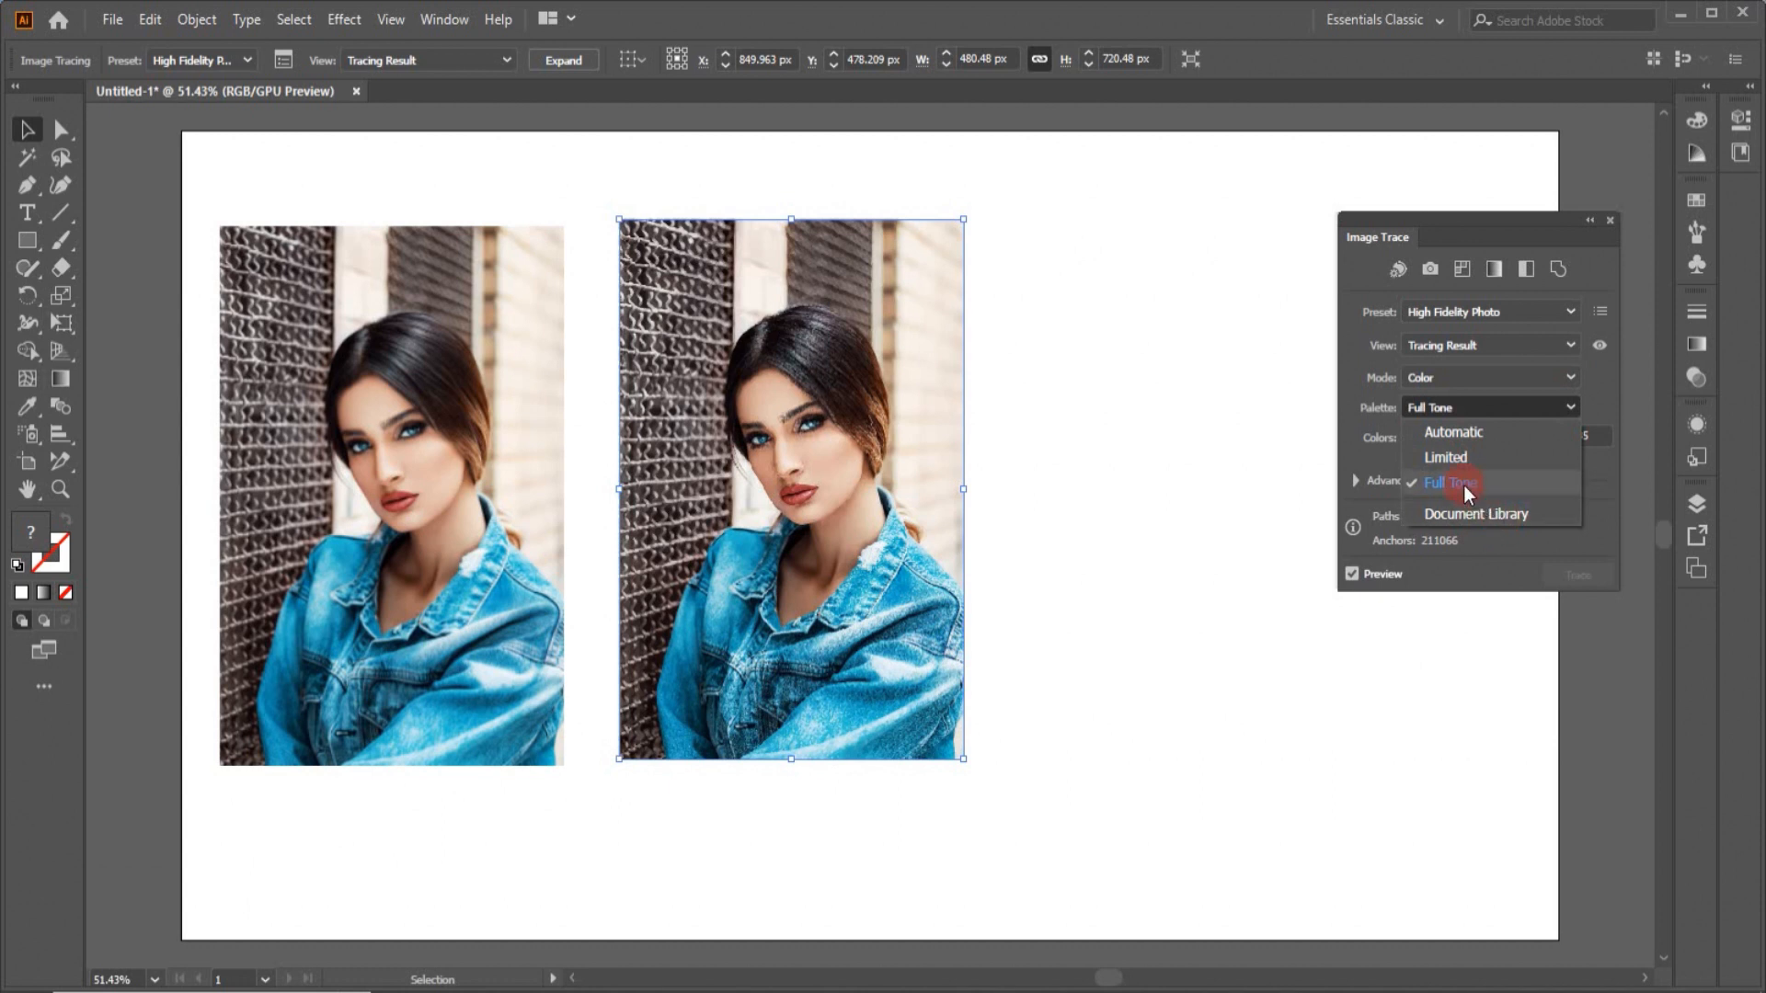
pyautogui.click(1565, 405)
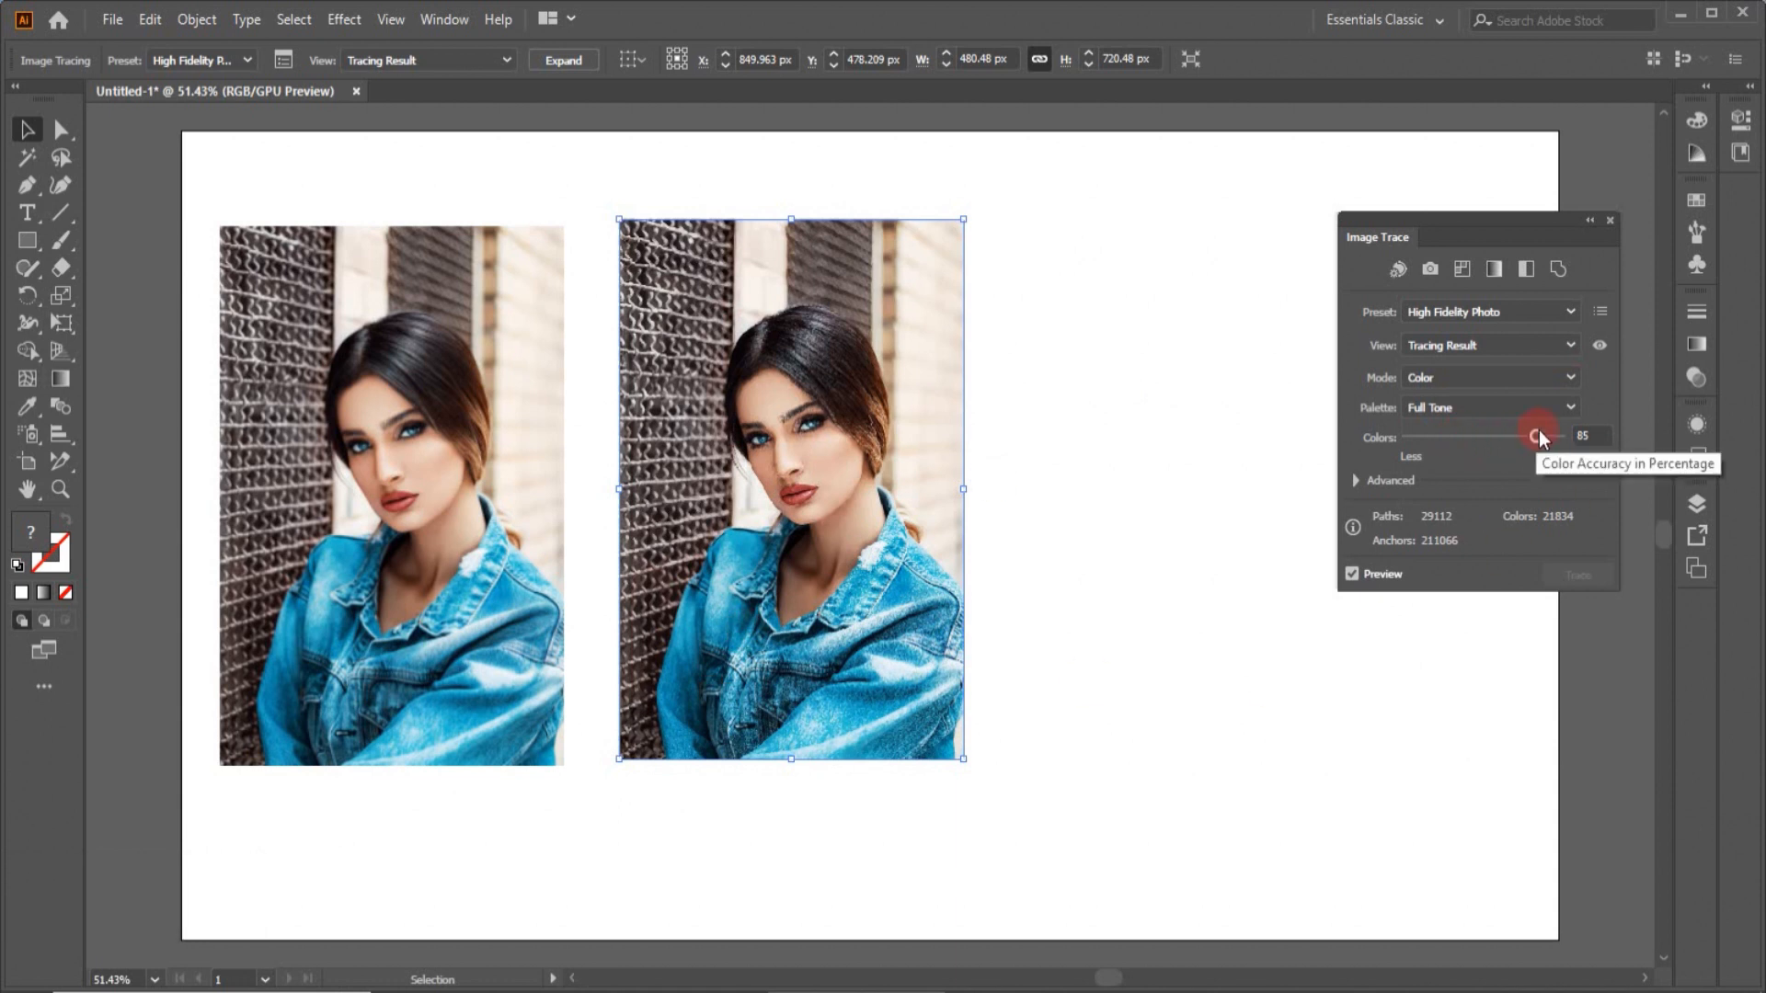
pyautogui.click(1357, 481)
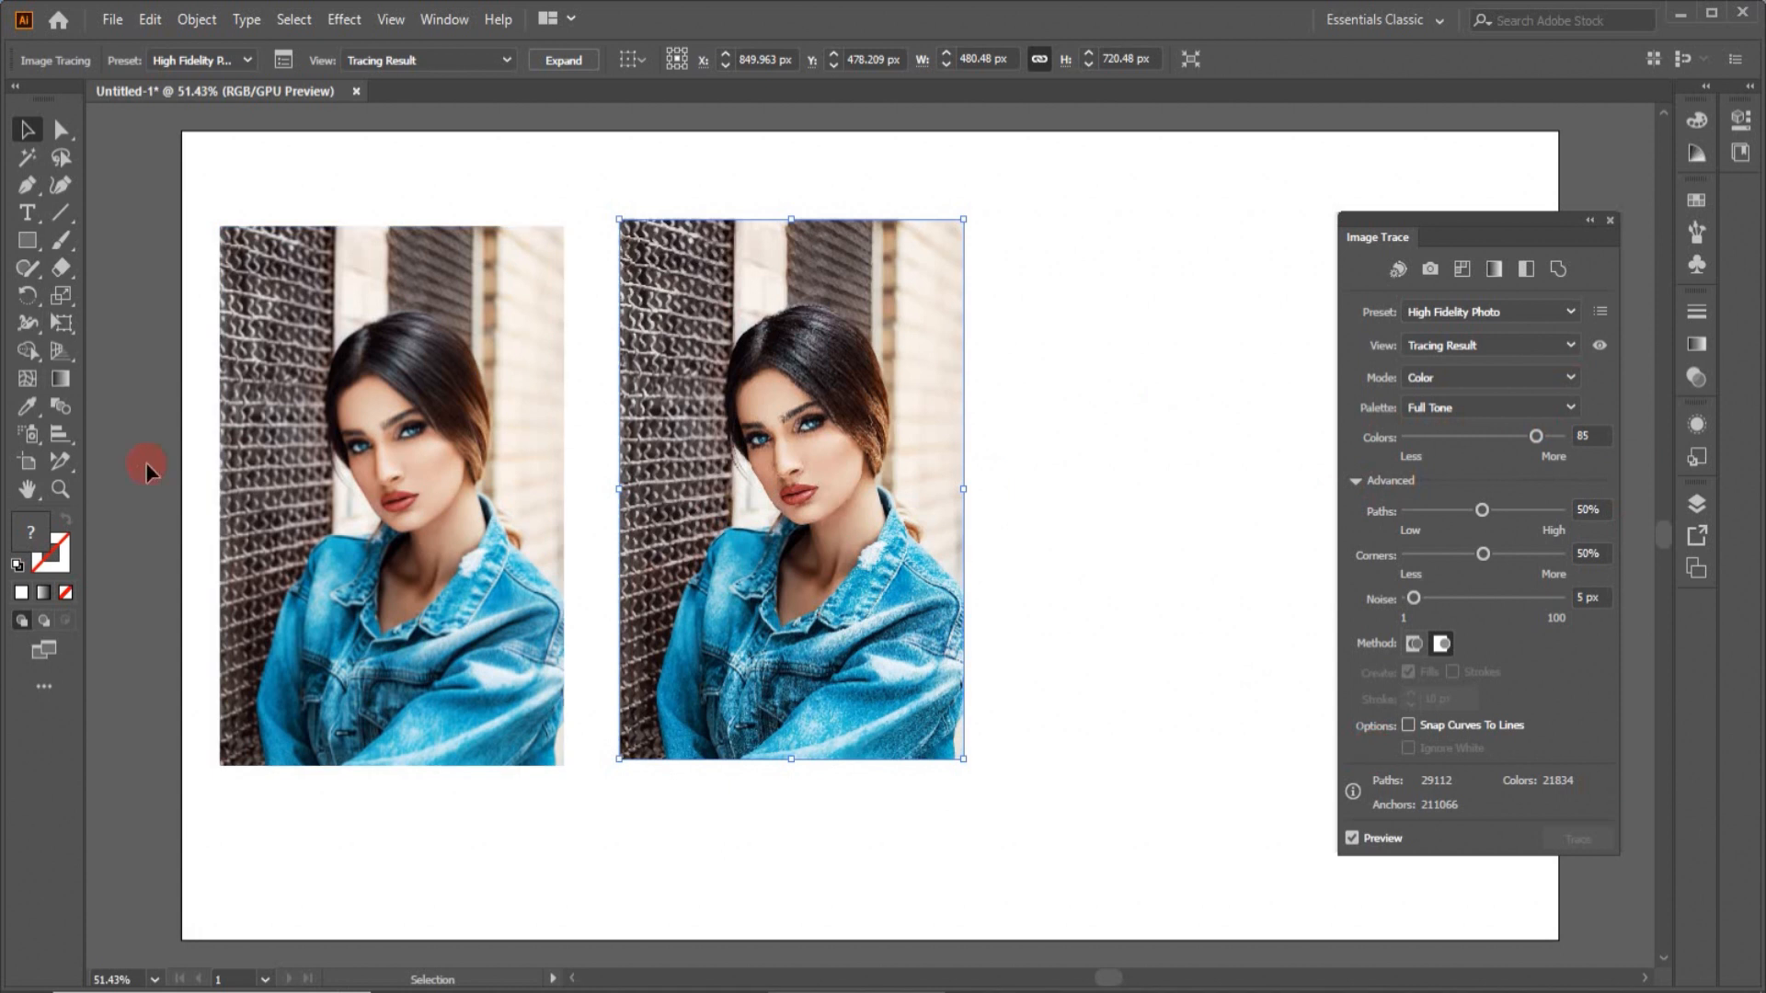
# Step: Try a Corners value of 82% on the traced copy with the eye magnified, and undo the change
pyautogui.click(60, 492)
pyautogui.moveTo(763, 432); pyautogui.dragTo(1123, 831)
pyautogui.press('space')
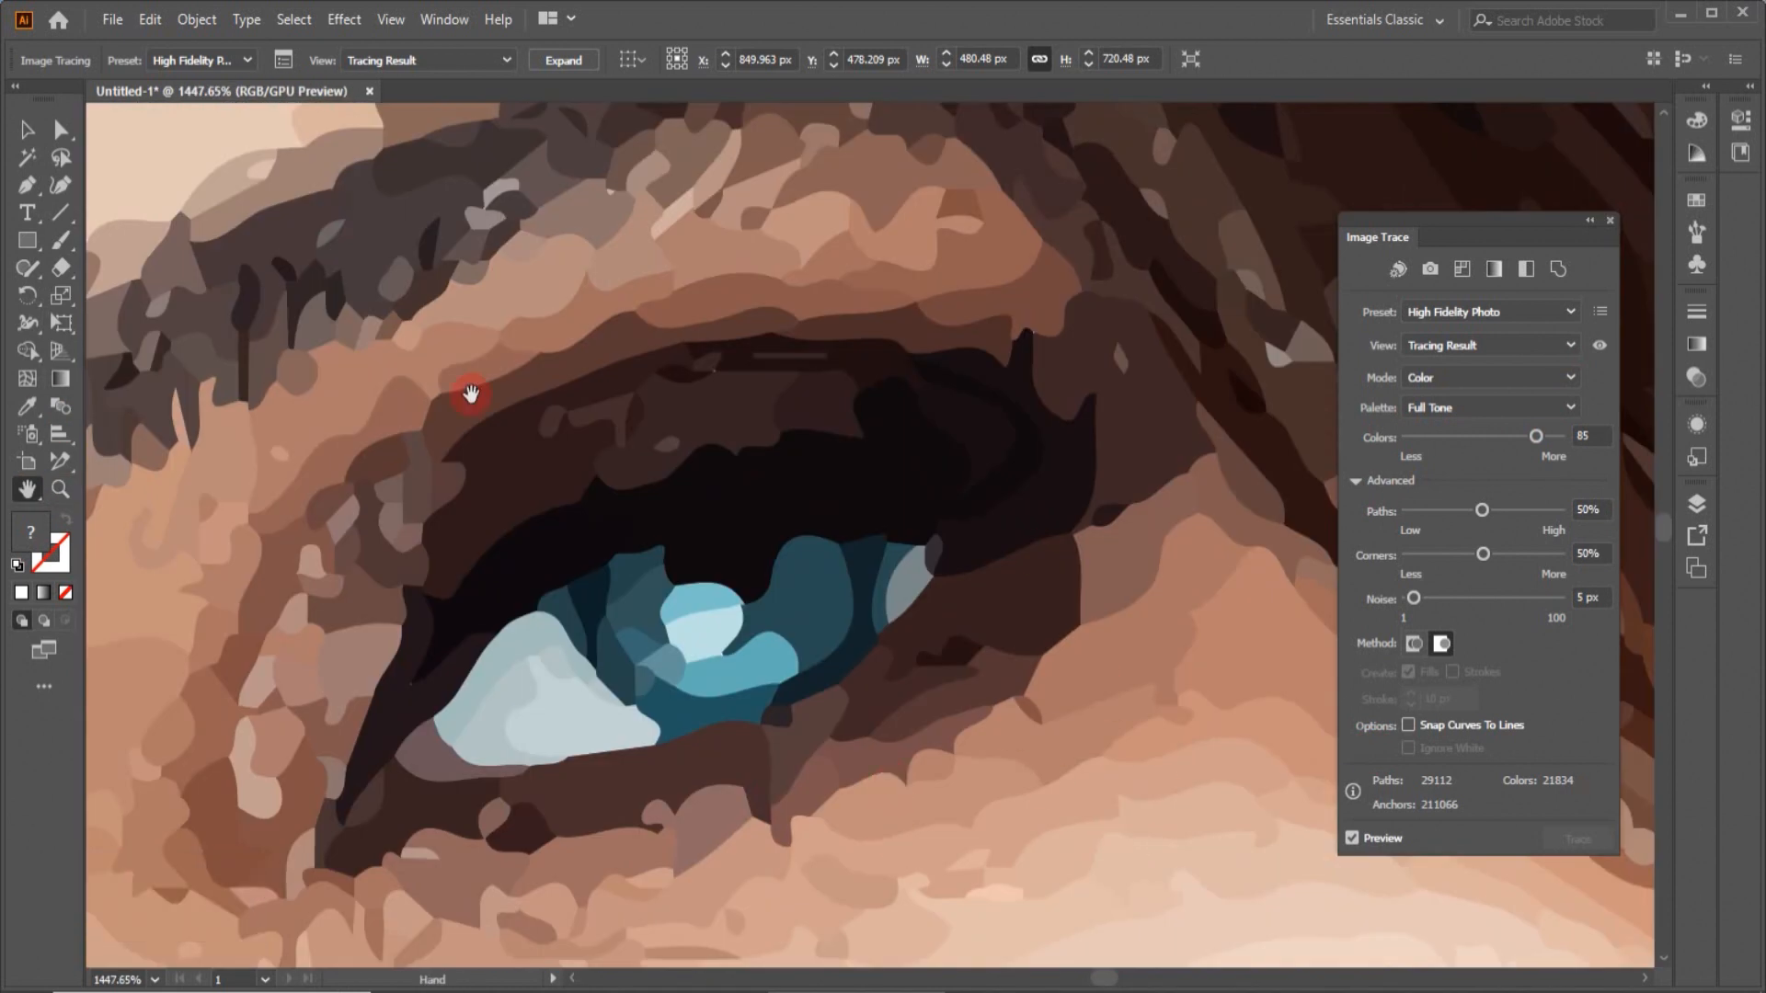
pyautogui.click(26, 130)
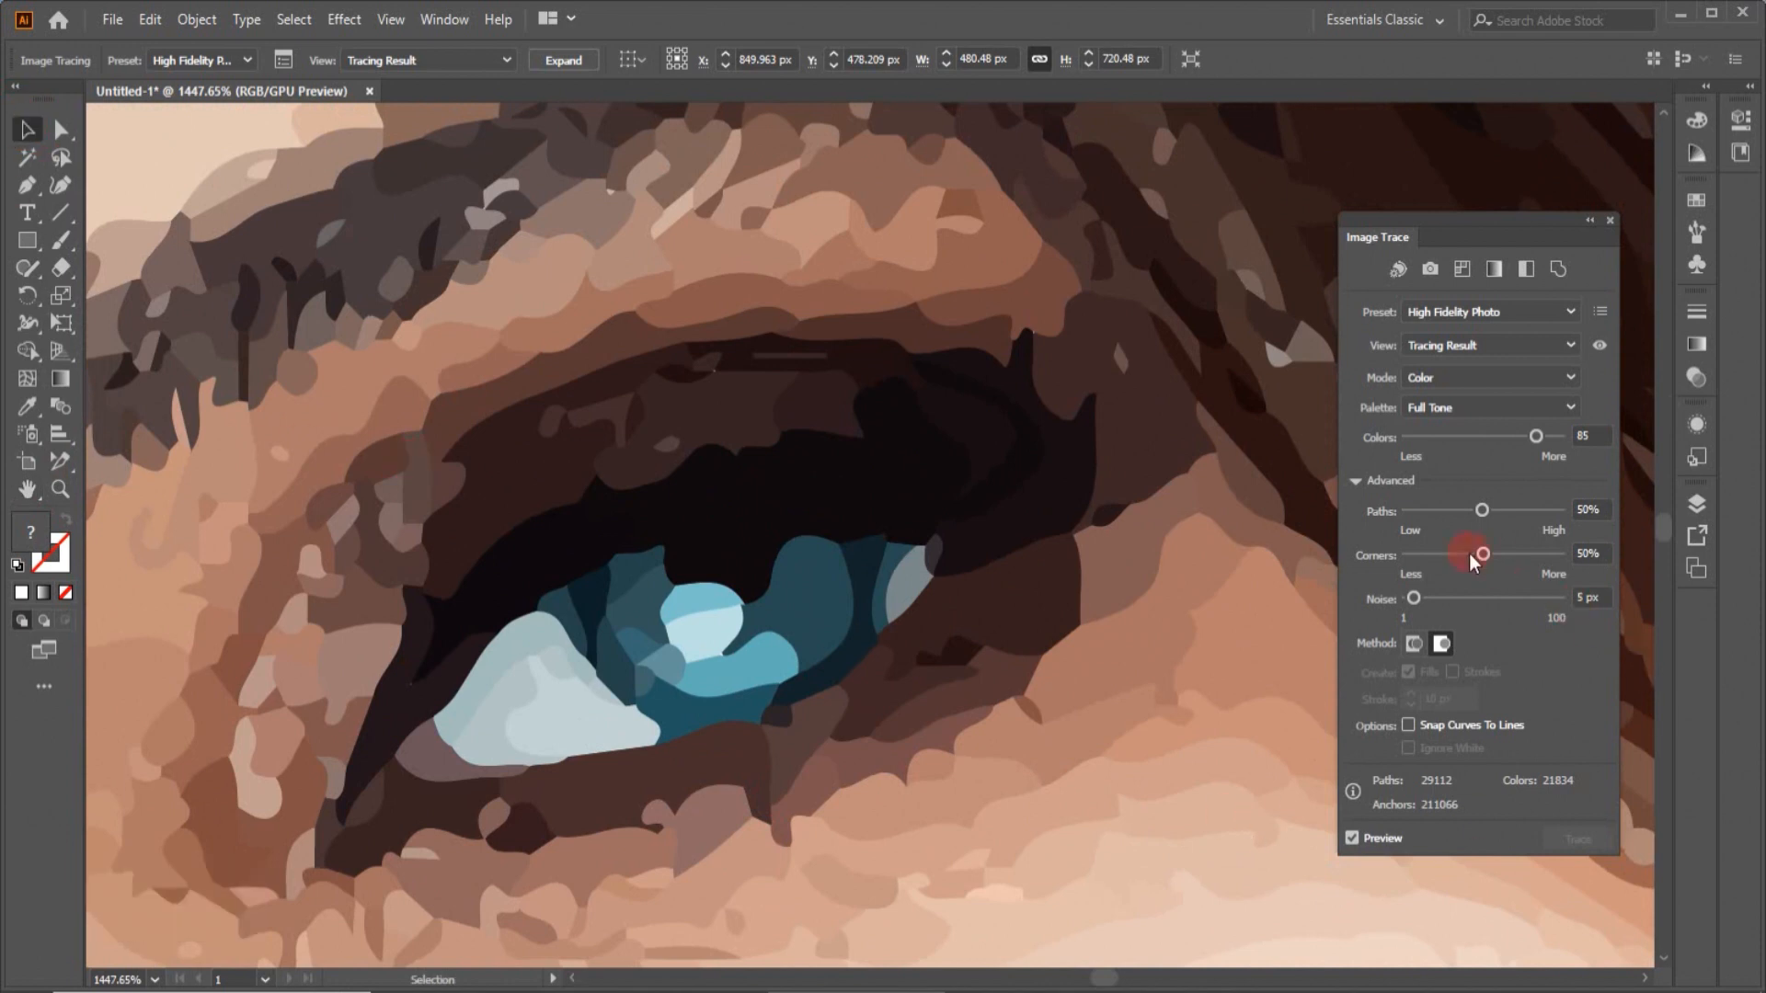
pyautogui.click(1581, 509)
pyautogui.click(1202, 640)
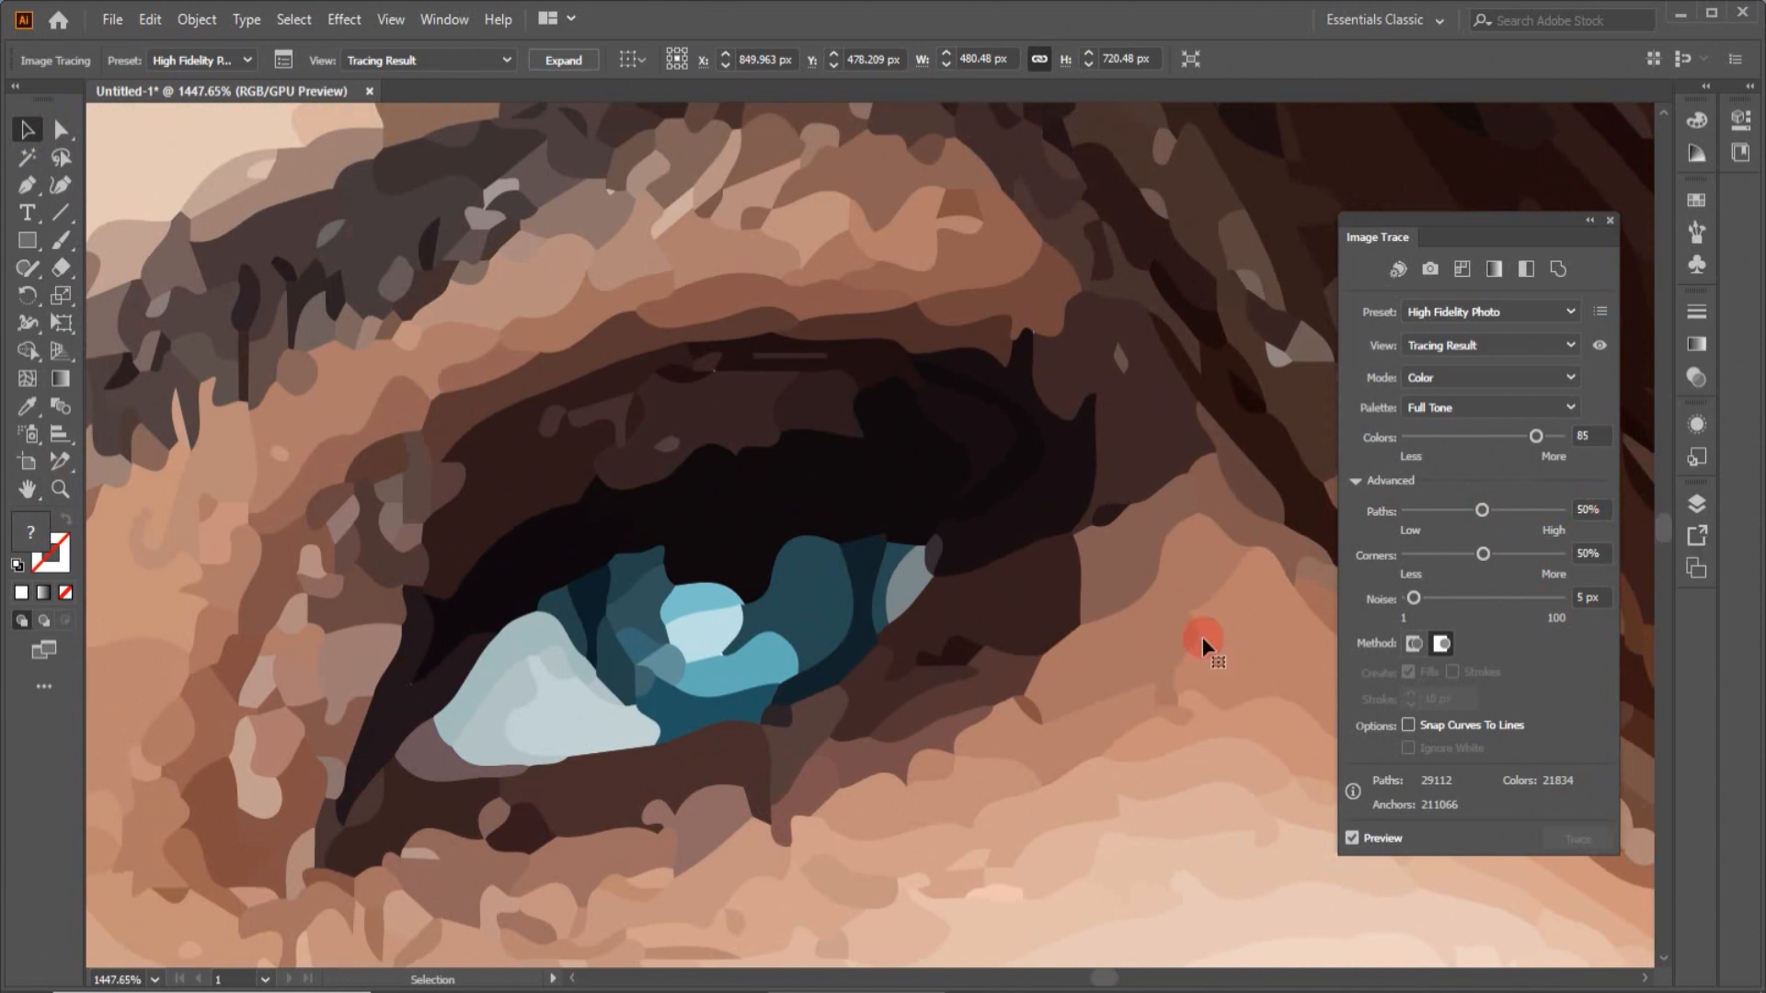
pyautogui.click(1202, 679)
pyautogui.moveTo(1477, 555); pyautogui.dragTo(1438, 559)
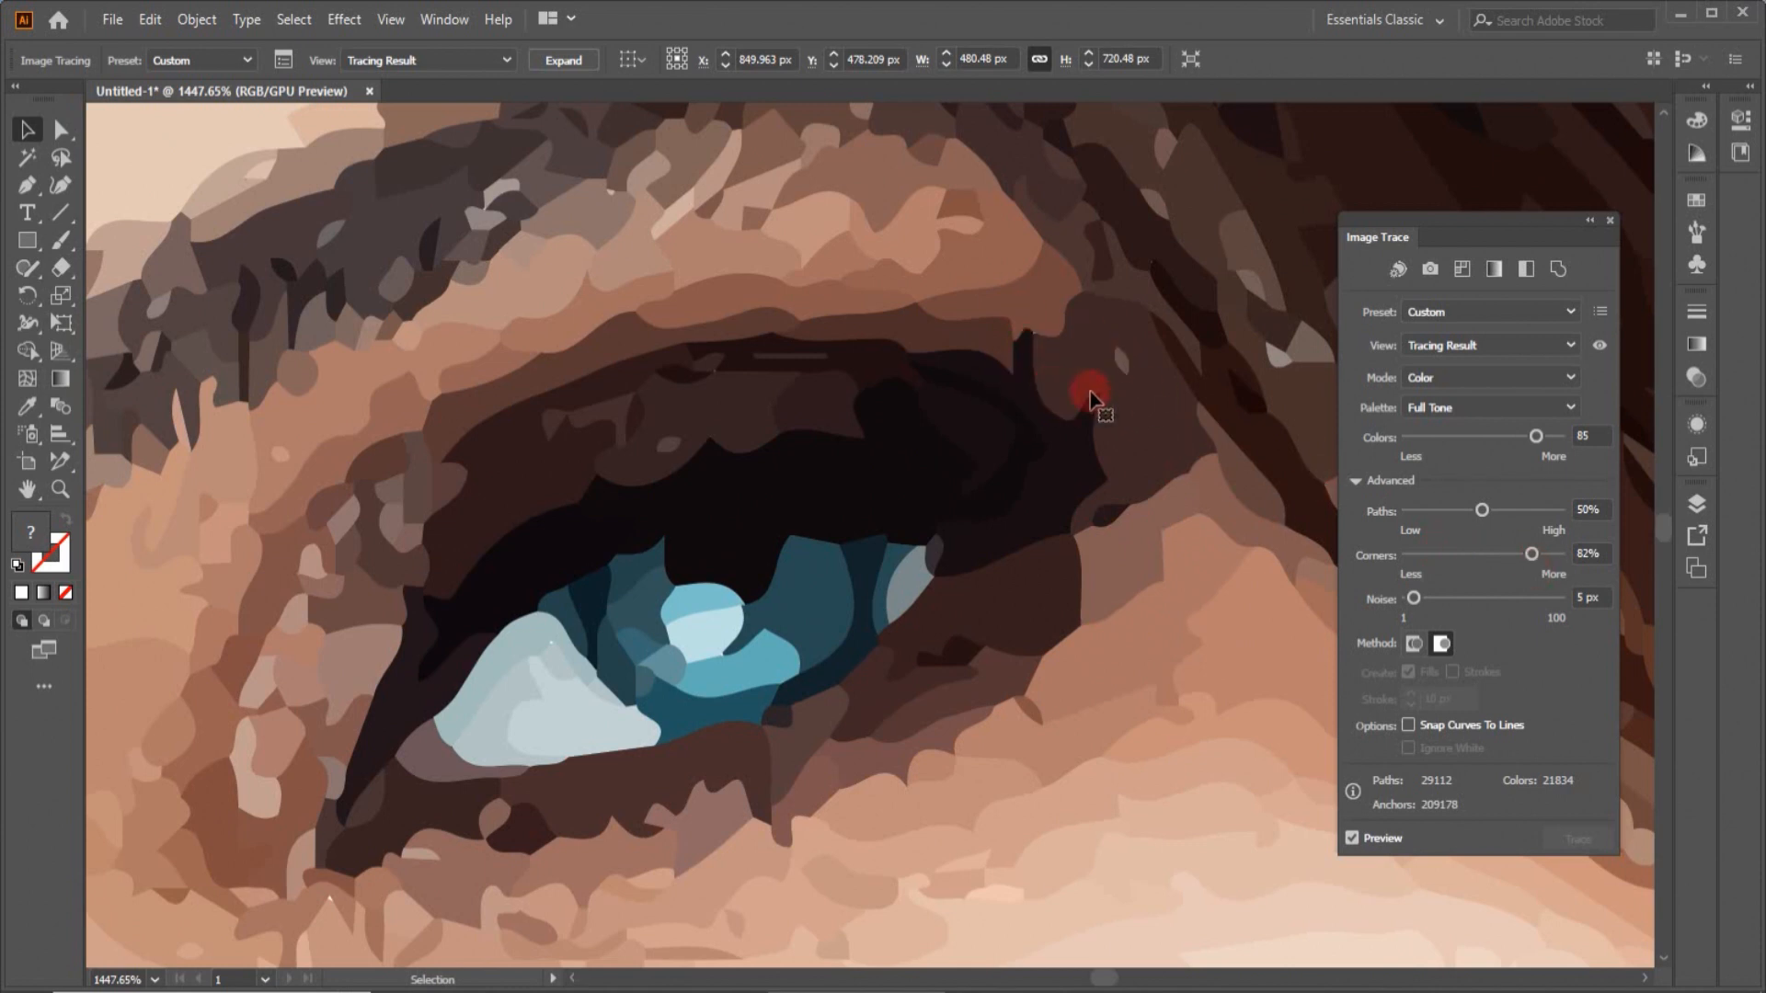
pyautogui.hotkey('ctrl', 'z')
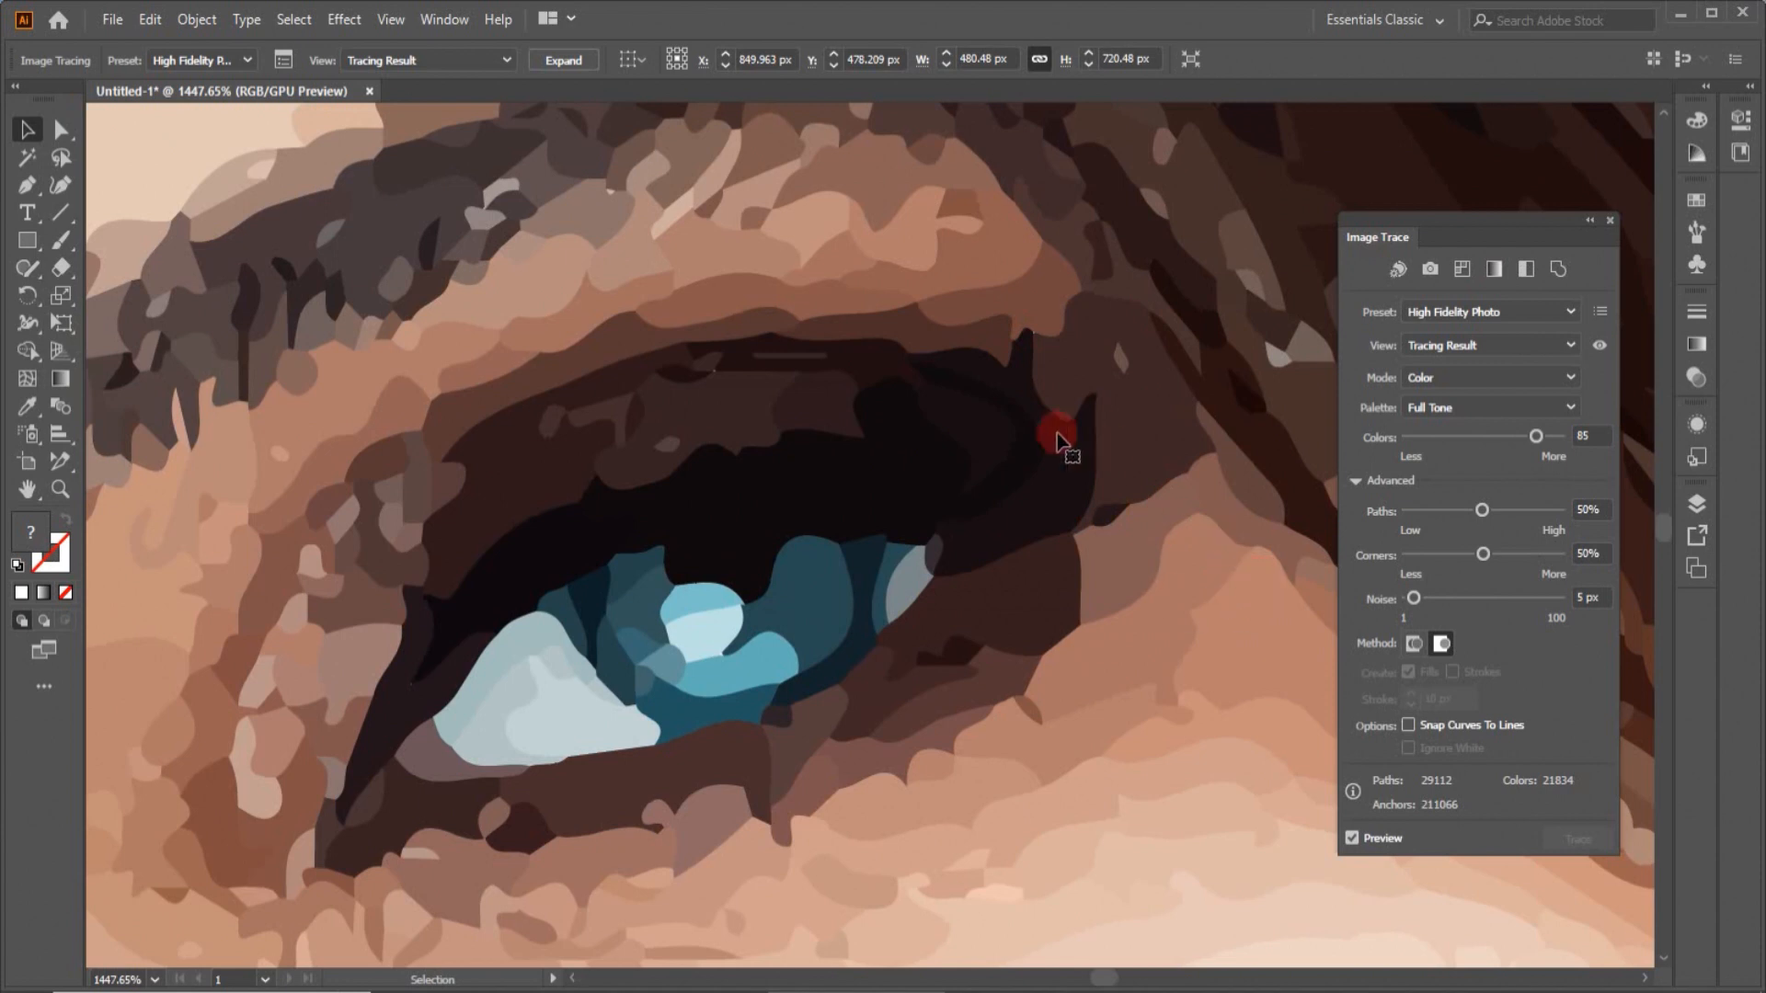
# Step: Switch the tracing method to Abutting and turn on Snap Curves To Lines for the traced copy
pyautogui.click(1413, 644)
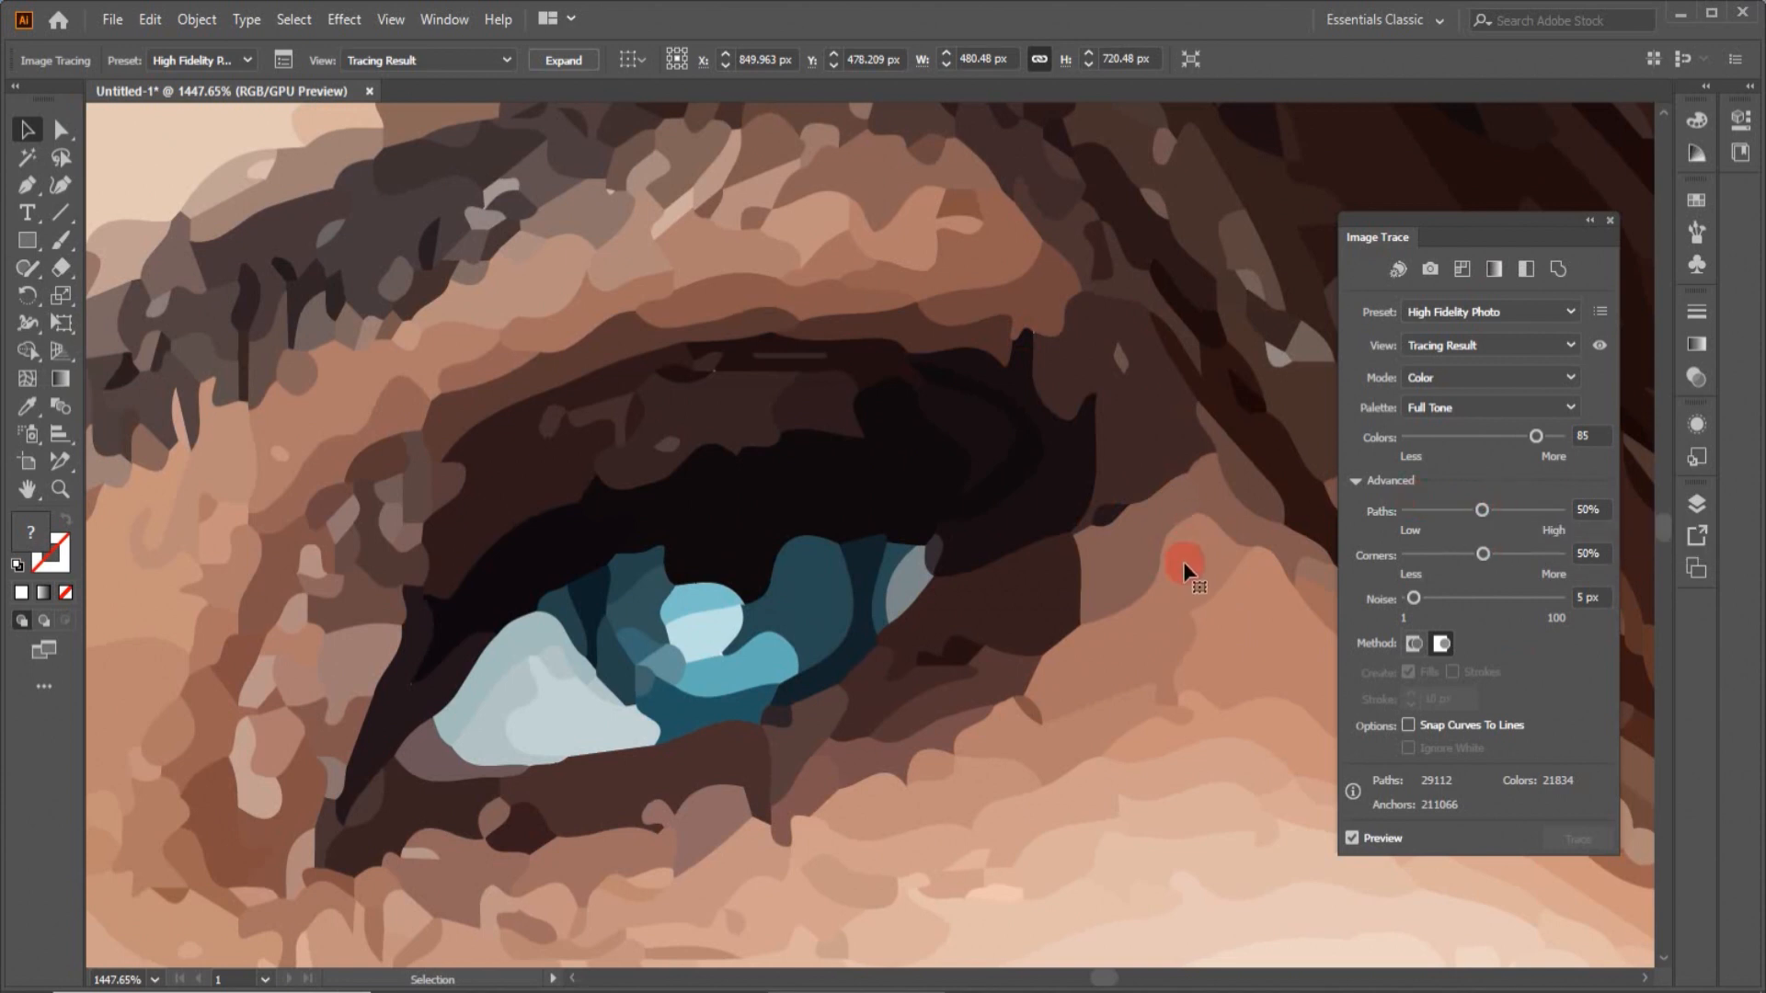
pyautogui.click(1414, 644)
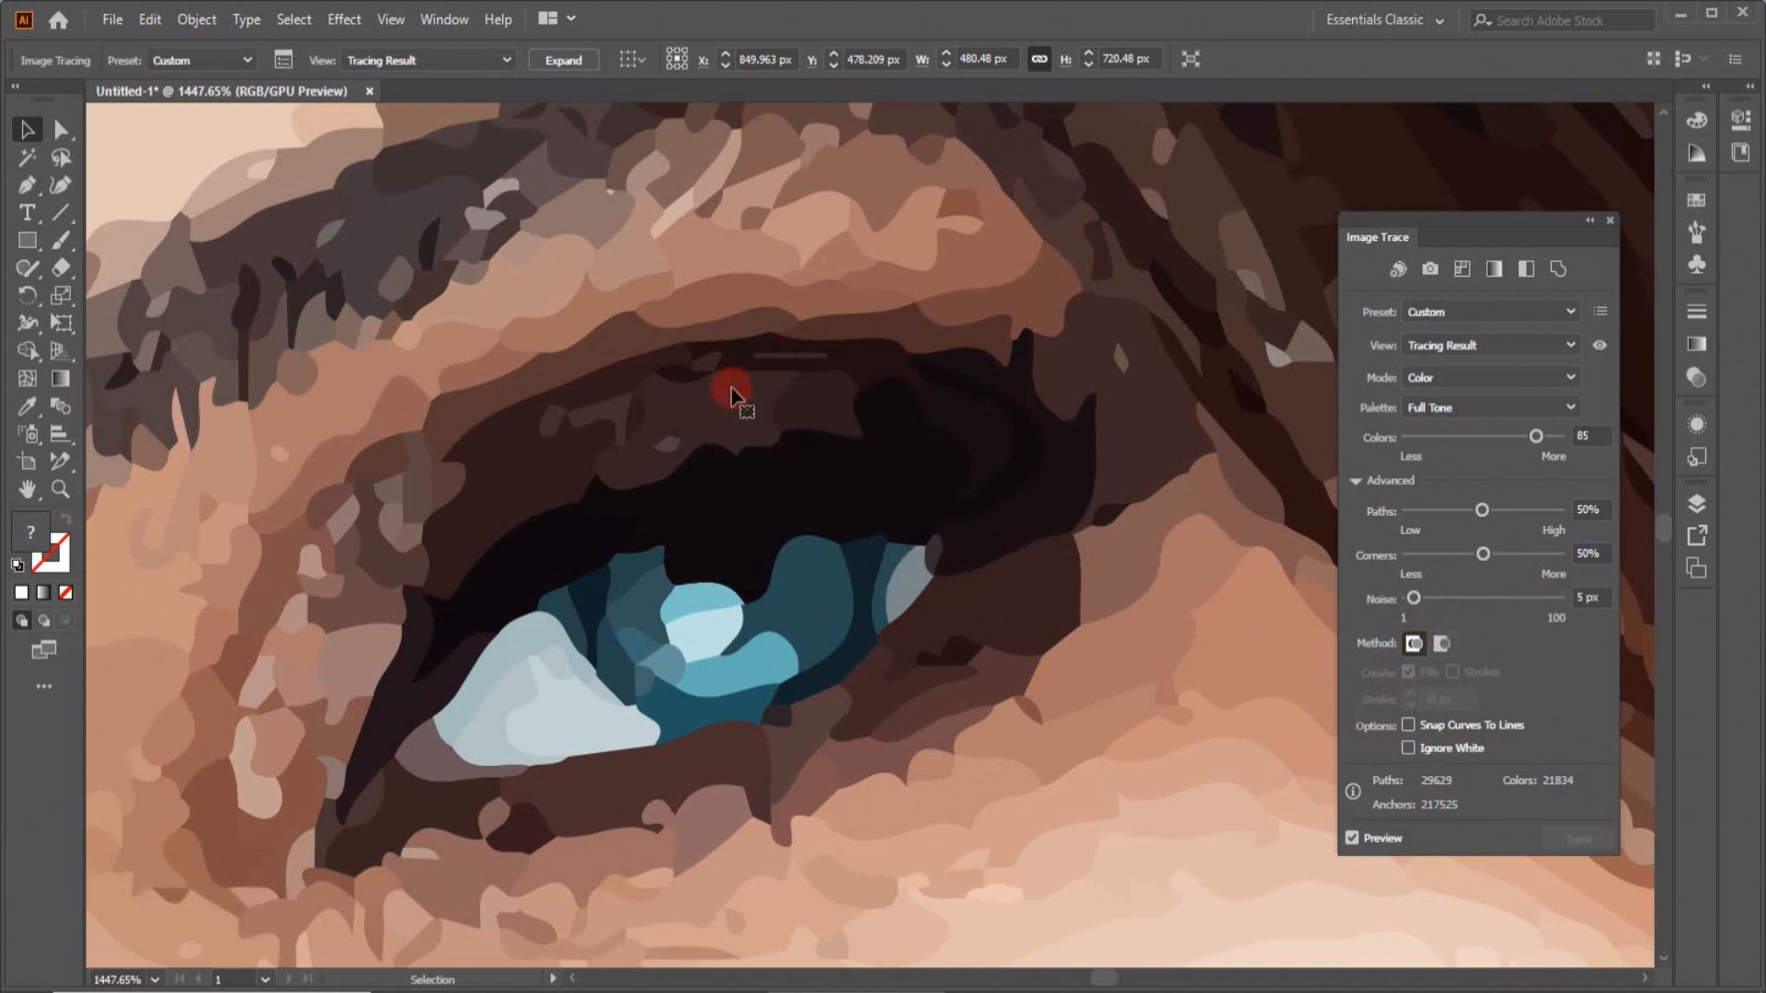
pyautogui.click(1410, 723)
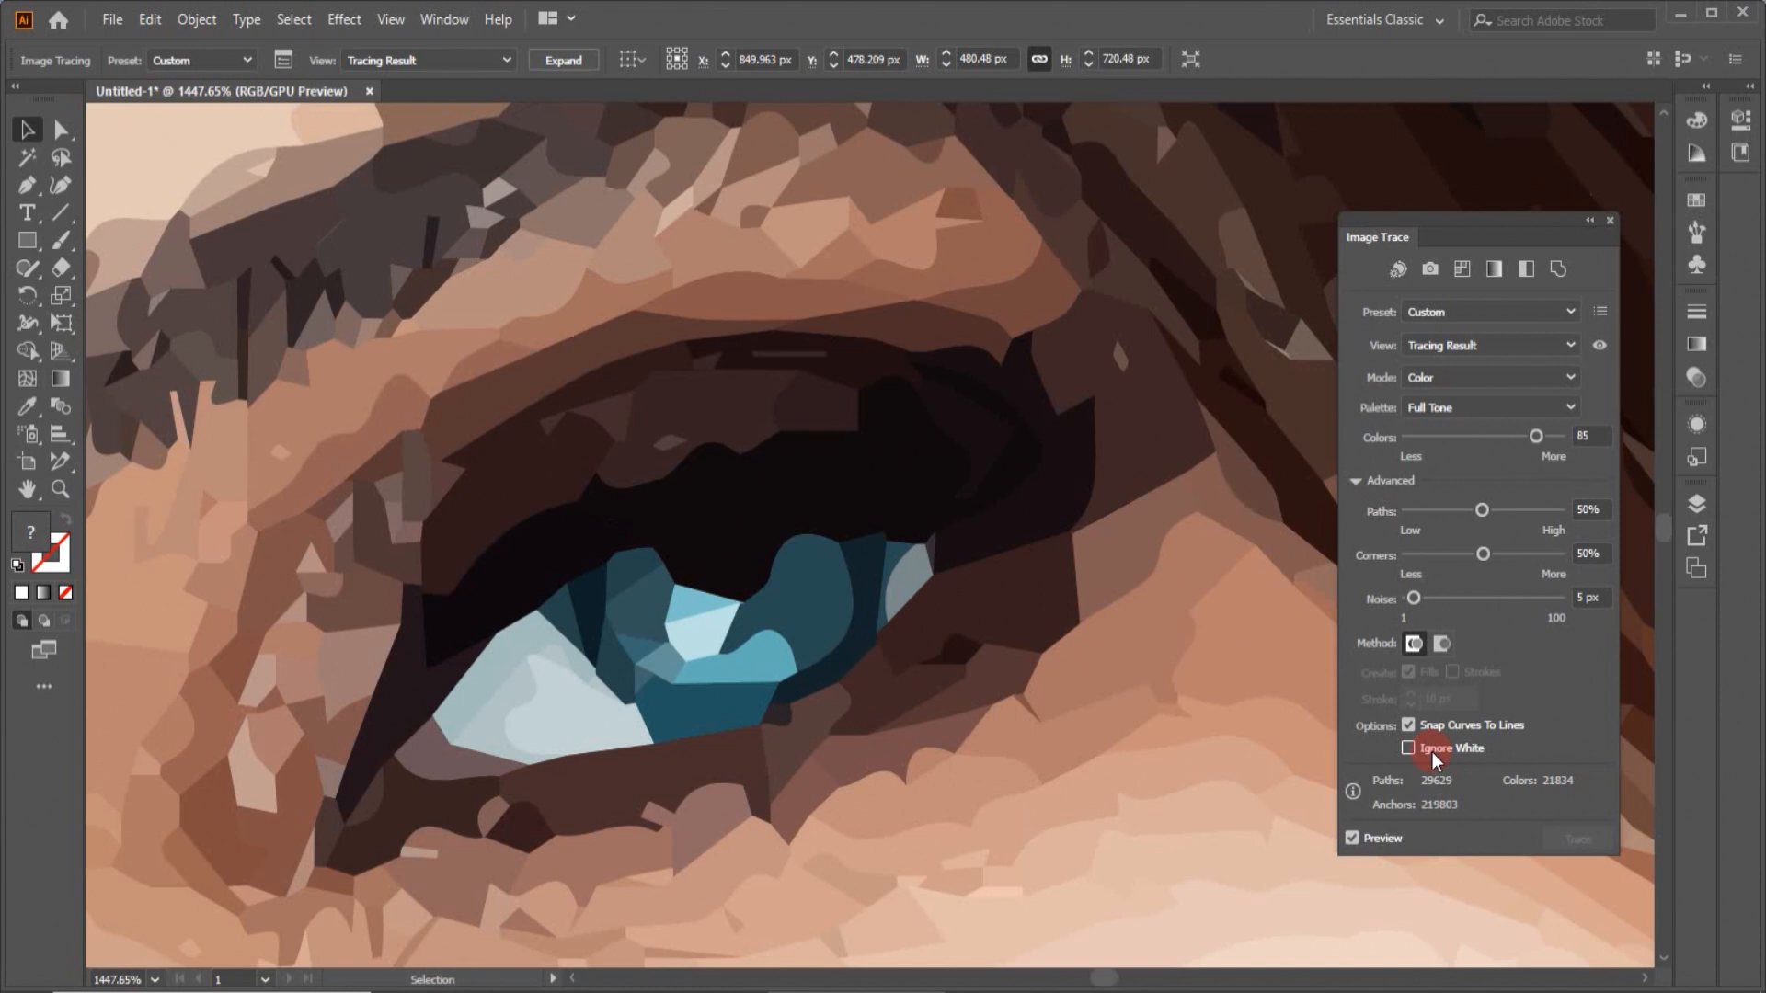
# Step: Return the tracing method to Overlapping and turn off Snap Curves To Lines
pyautogui.click(1441, 644)
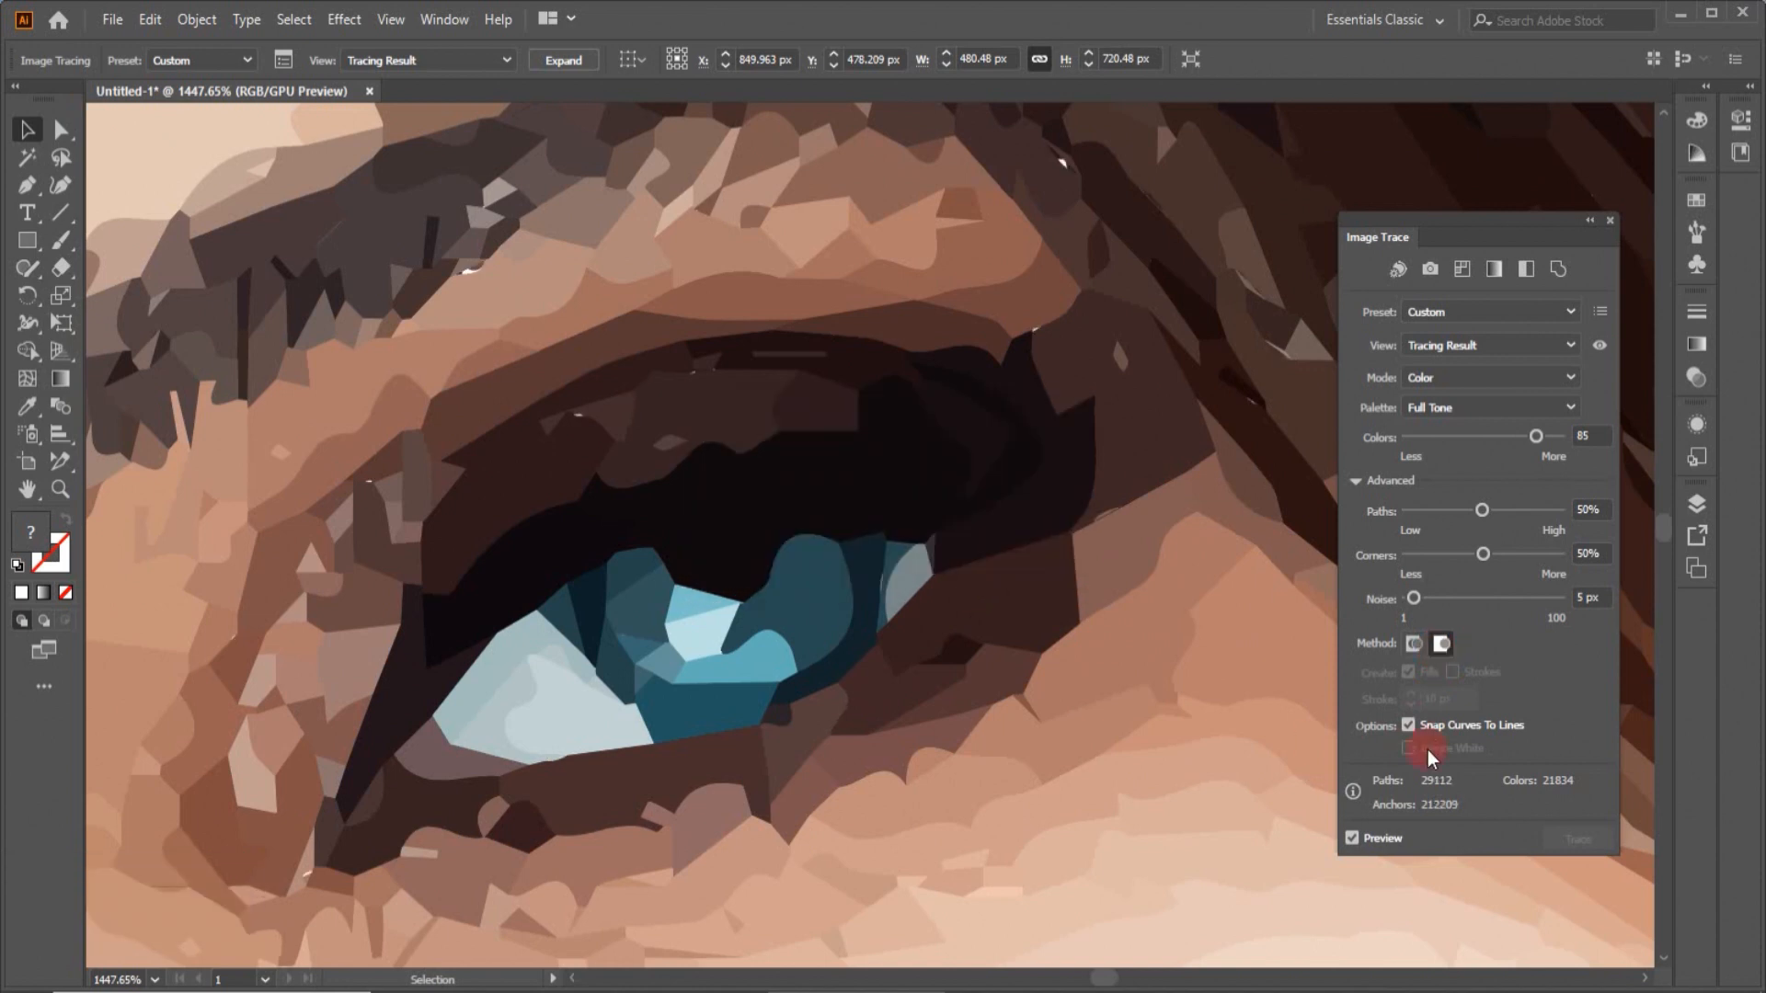
pyautogui.click(1409, 725)
pyautogui.click(1409, 724)
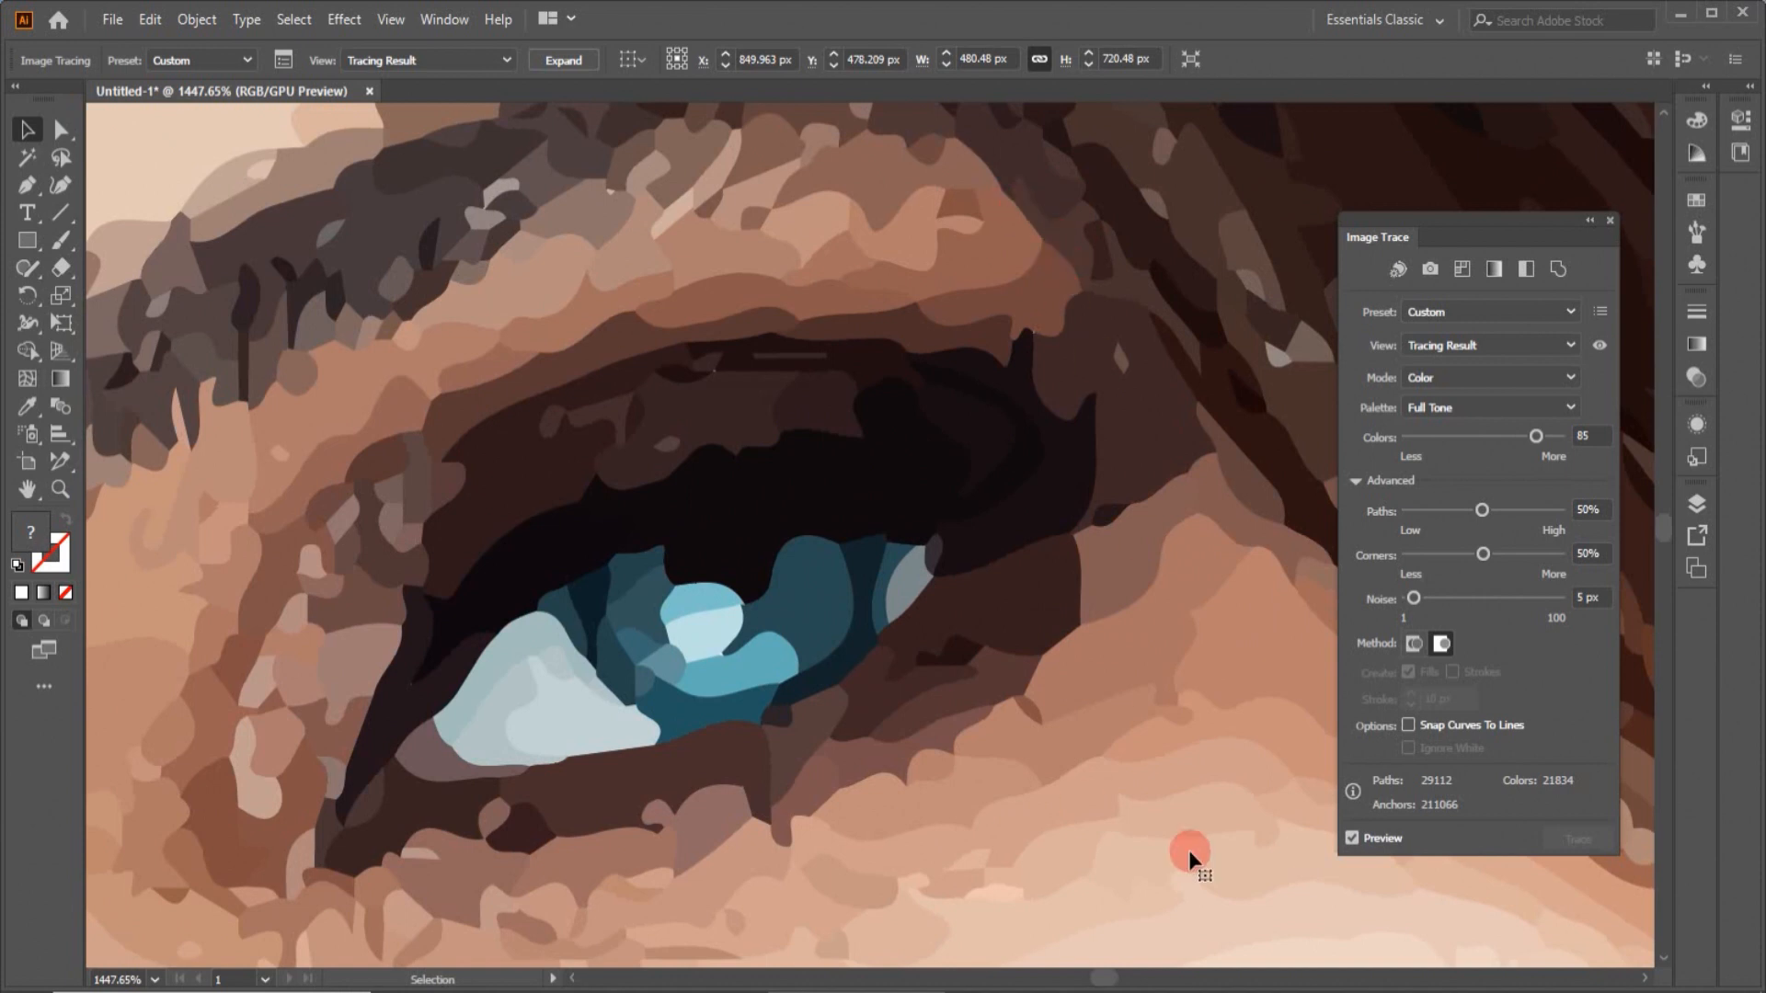
# Step: Delete the High Fidelity traced copy and place a fresh duplicate of the original photo beside it
pyautogui.click(147, 979)
pyautogui.click(155, 980)
pyautogui.click(166, 958)
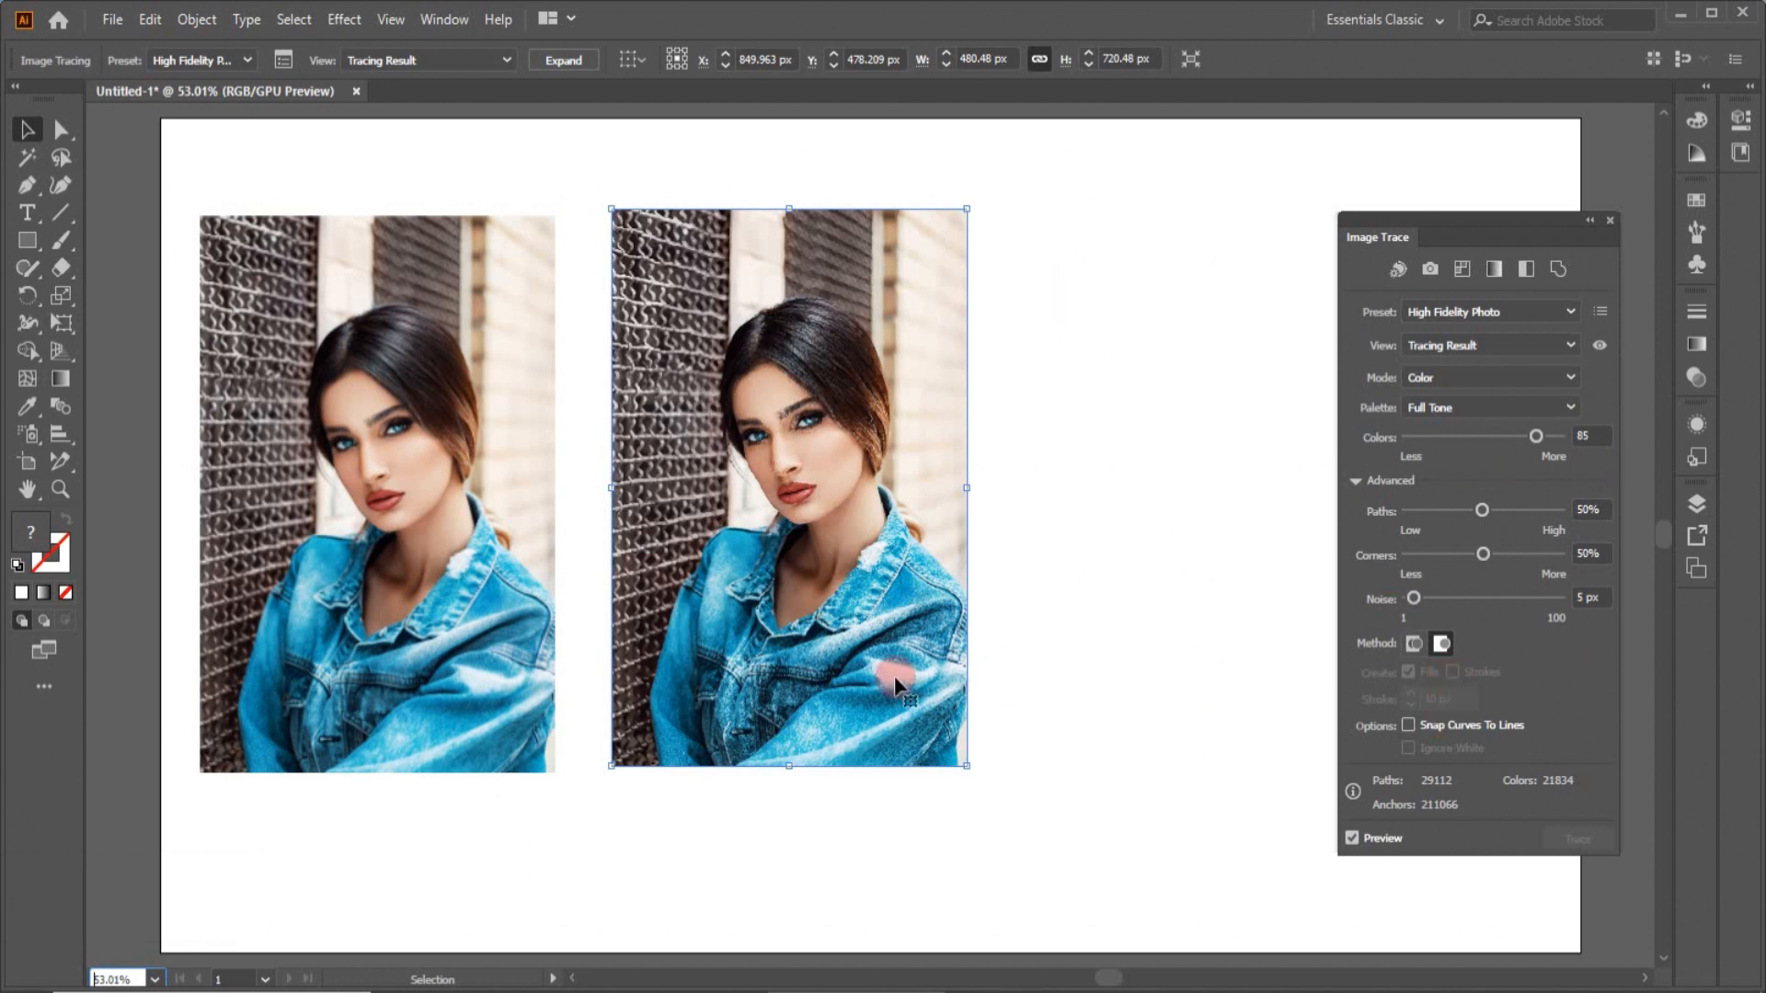
pyautogui.click(1466, 725)
pyautogui.press('Delete')
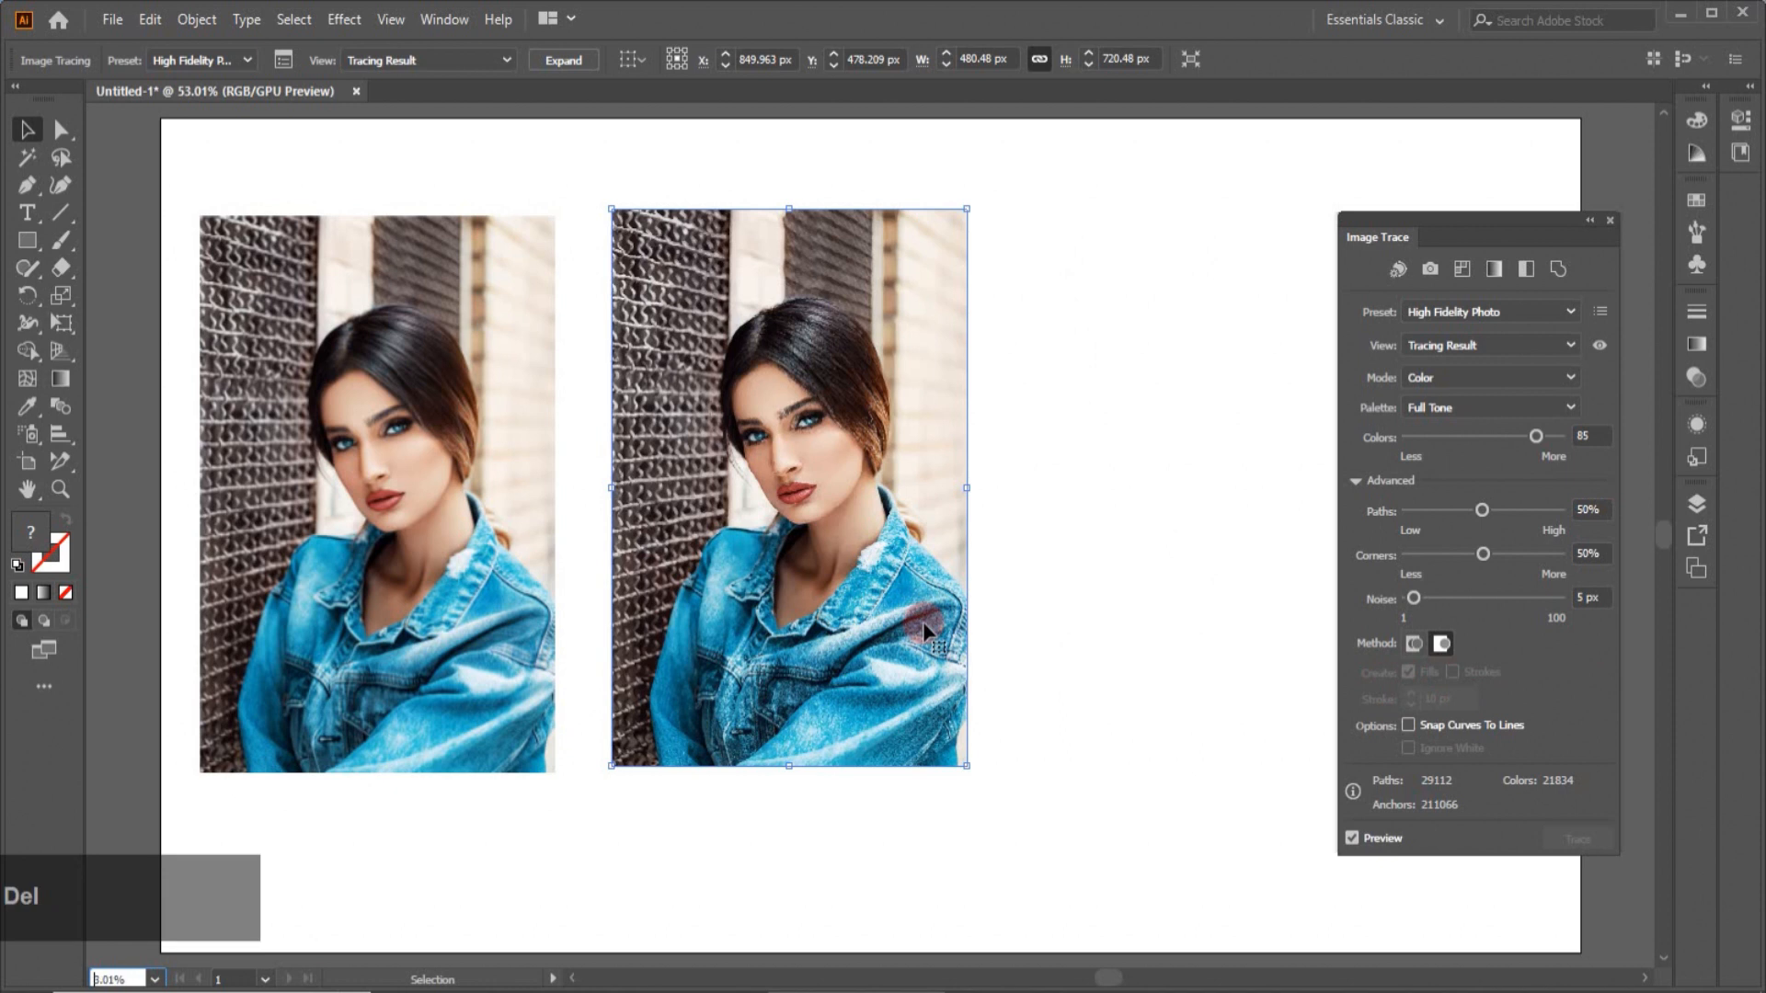
pyautogui.click(914, 522)
pyautogui.hotkey('ctrl', '0')
pyautogui.moveTo(672, 525)
pyautogui.mouseDown()
pyautogui.moveTo(550, 524)
pyautogui.moveTo(721, 524)
pyautogui.moveTo(676, 527)
pyautogui.mouseUp()
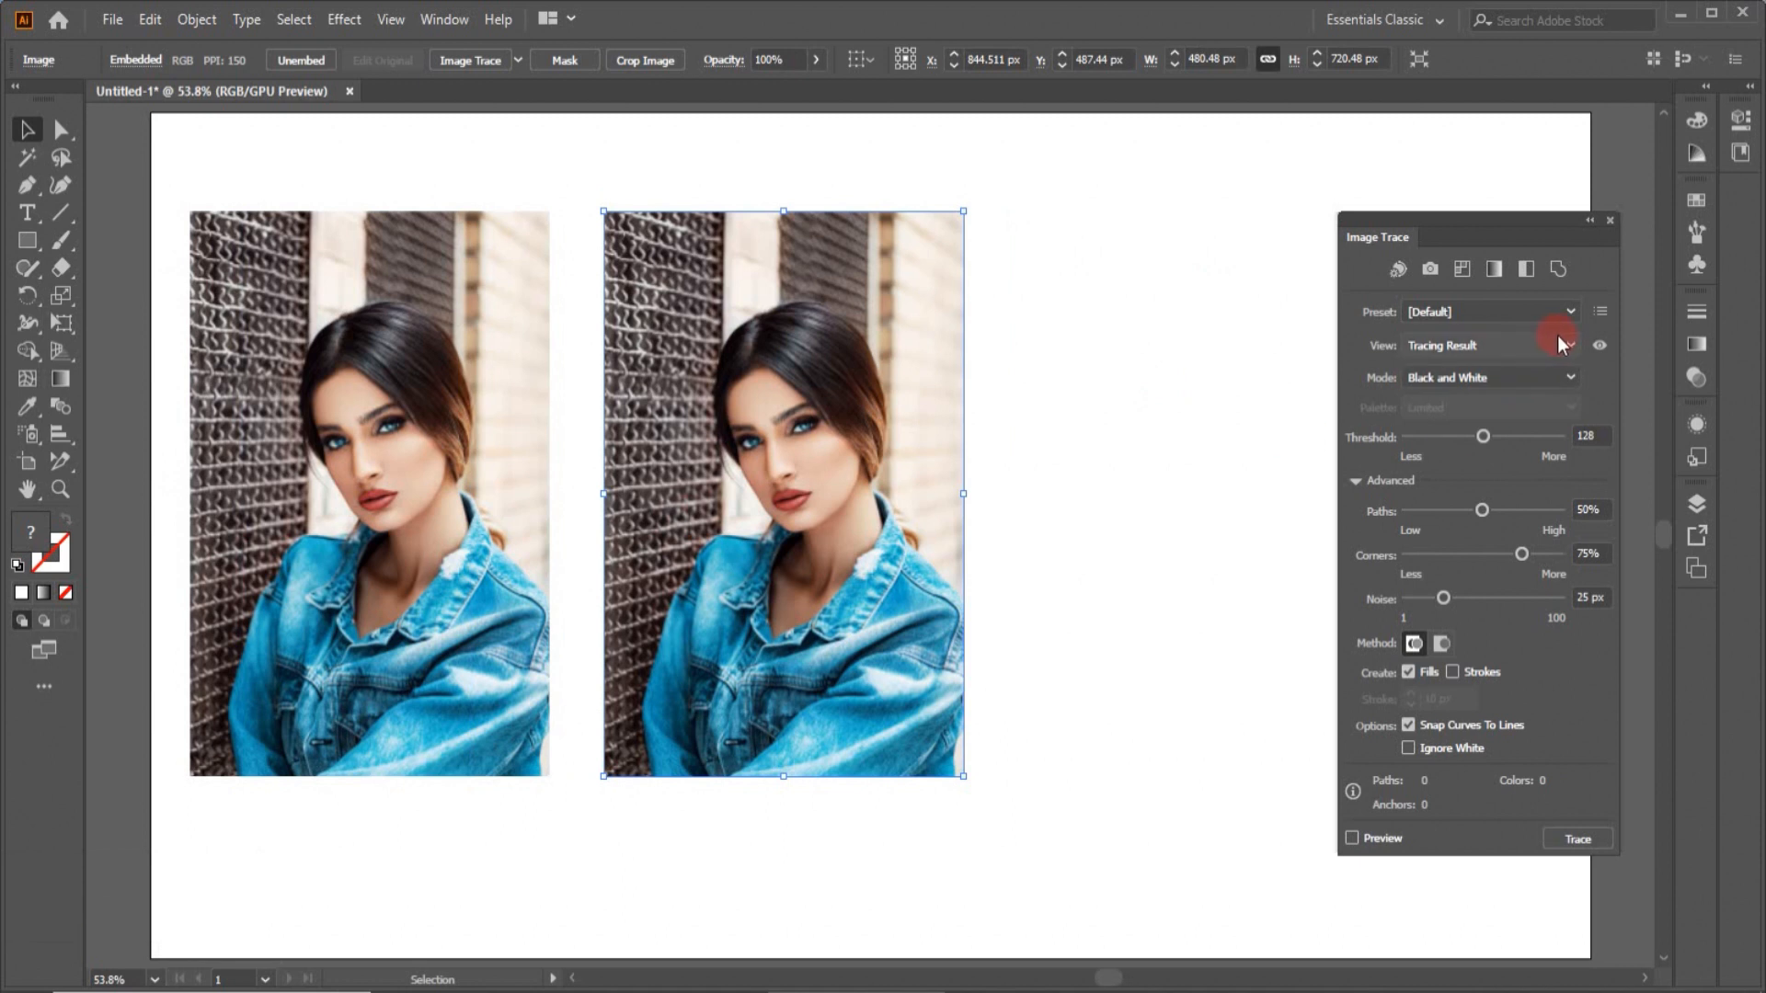
# Step: Trace the fresh photo copy with the Low Fidelity Photo preset and inspect the face up close
pyautogui.click(1570, 313)
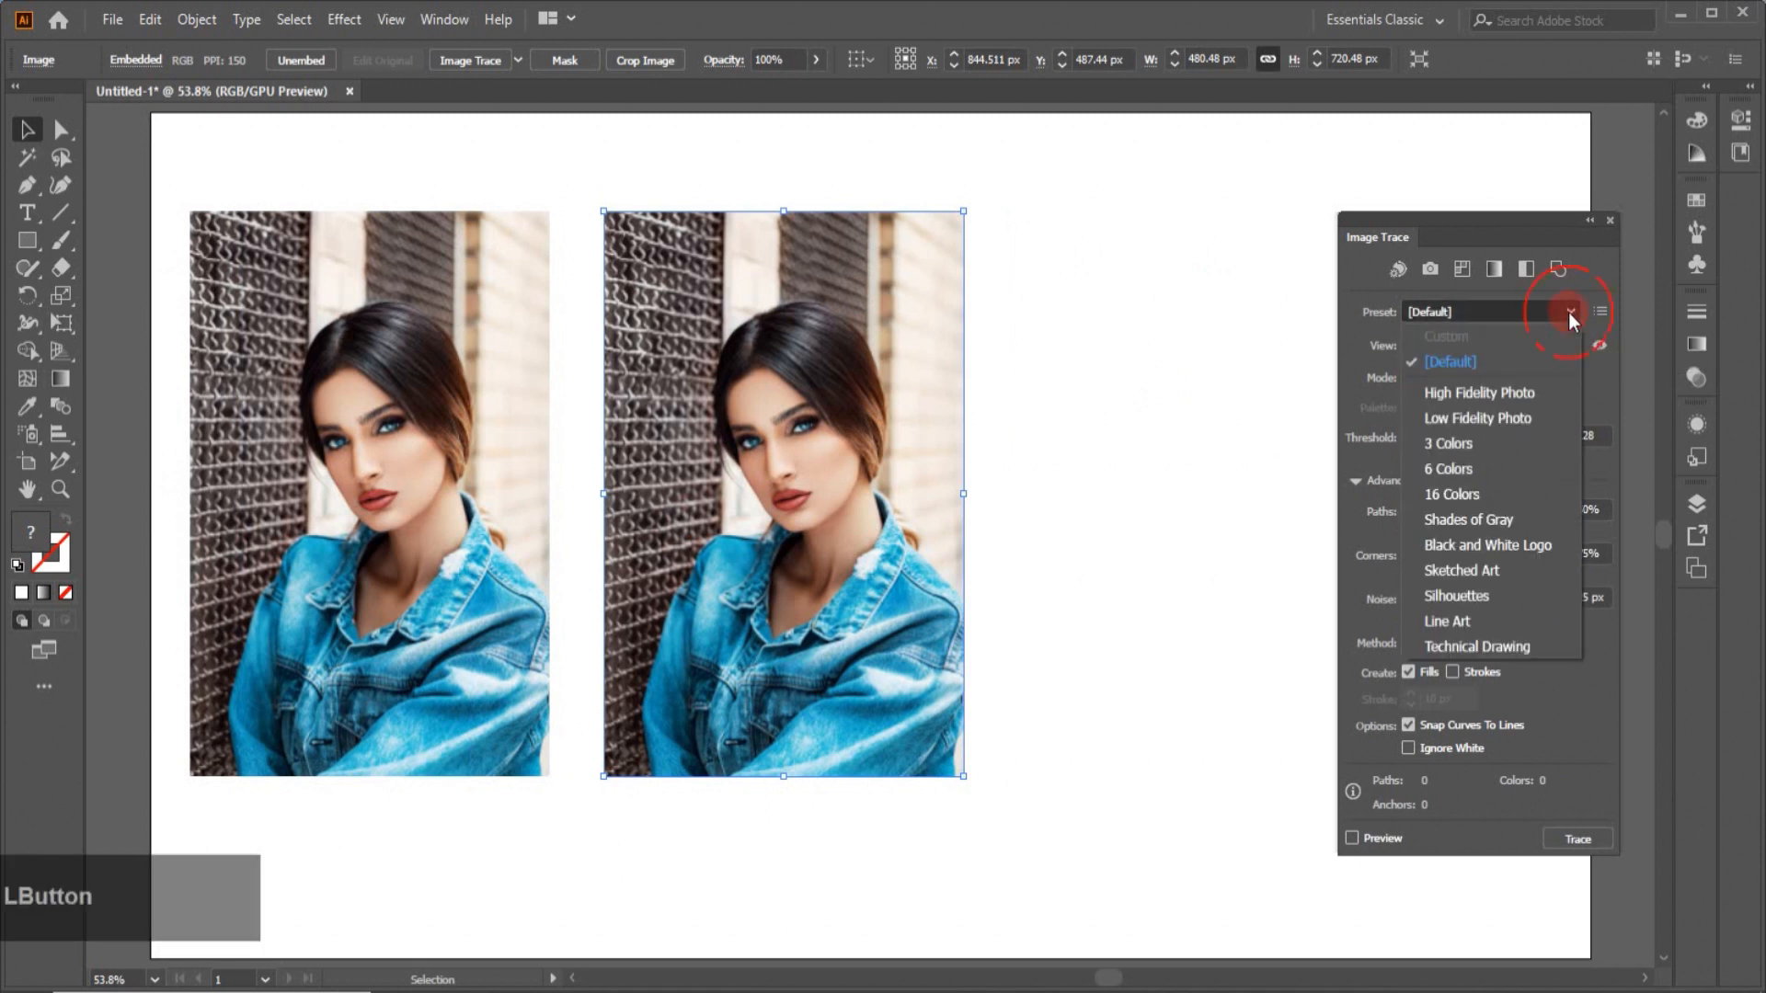
pyautogui.click(1495, 421)
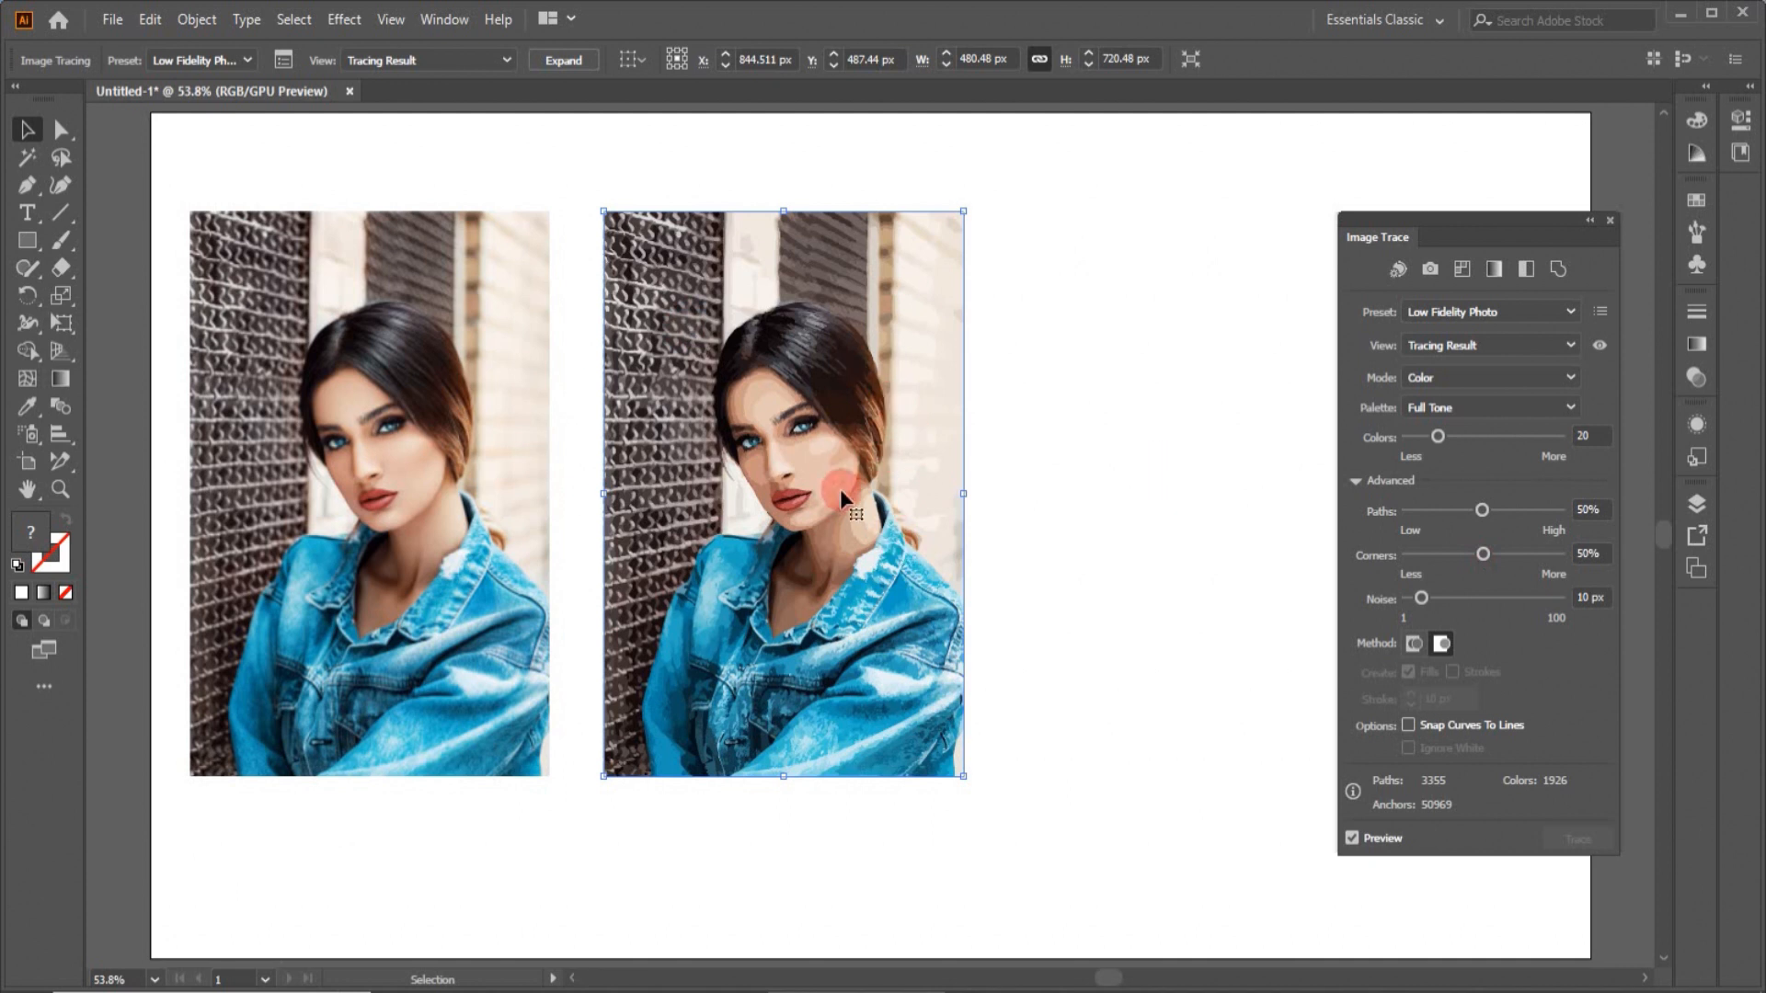
pyautogui.click(58, 488)
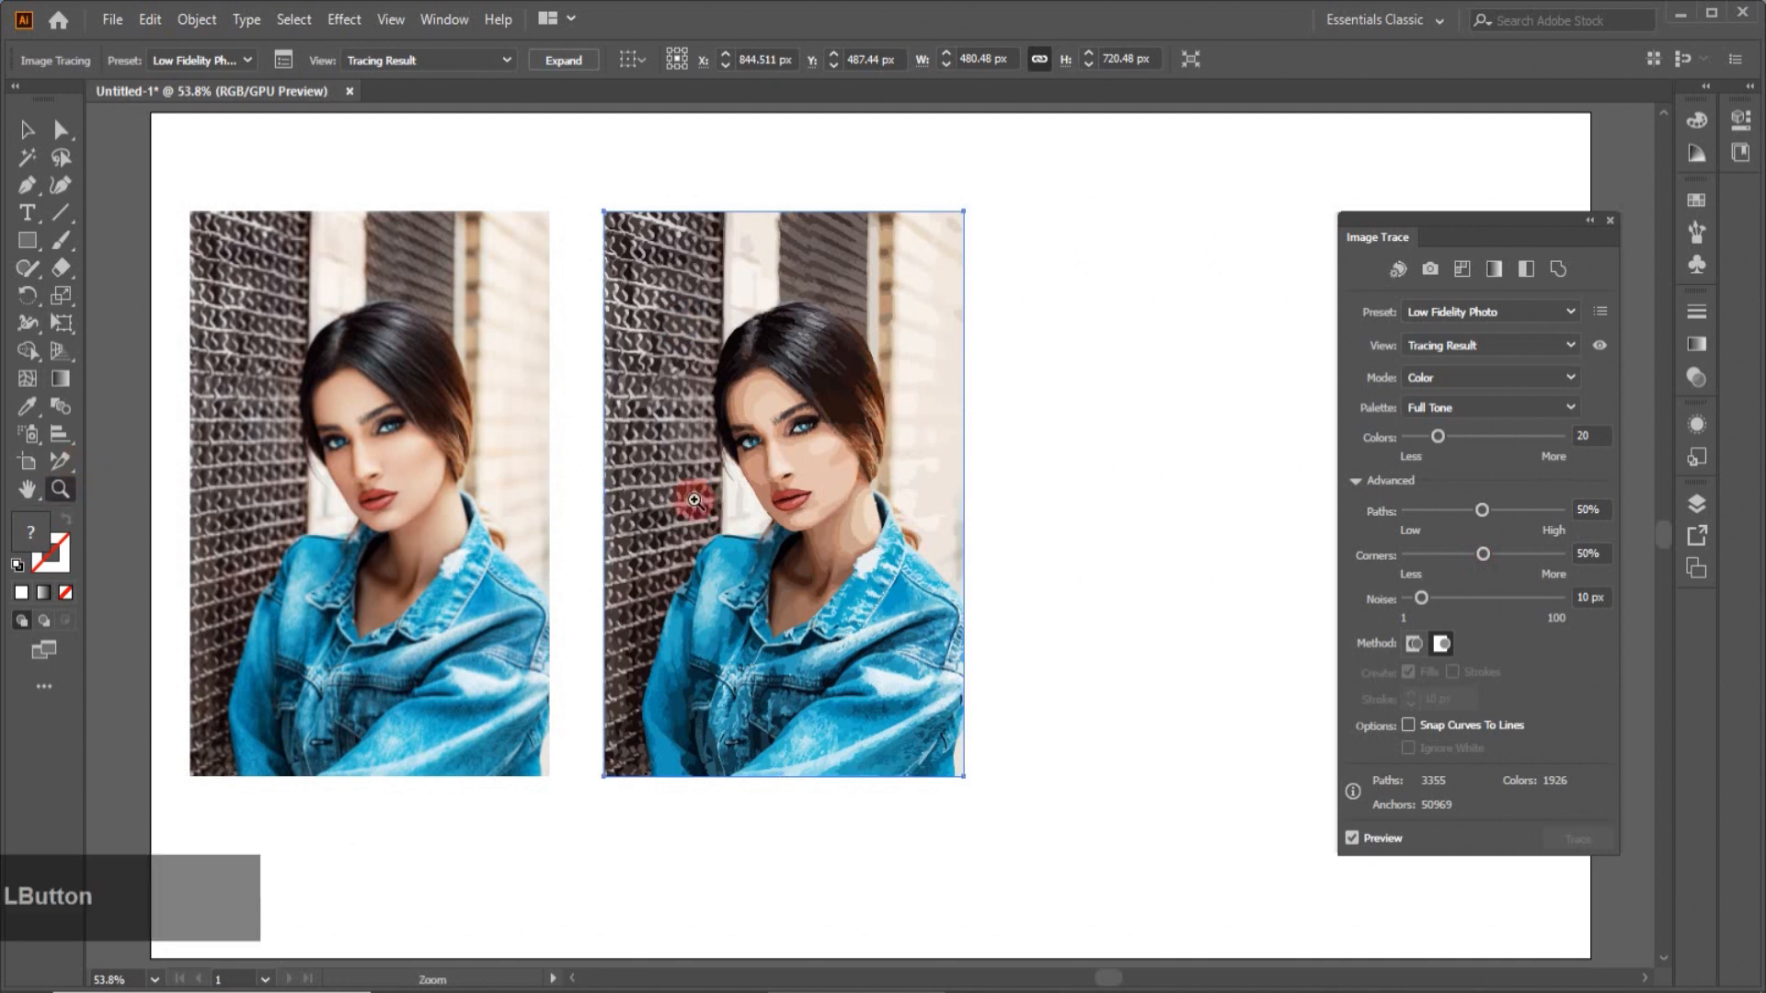
pyautogui.click(751, 407)
pyautogui.click(840, 413)
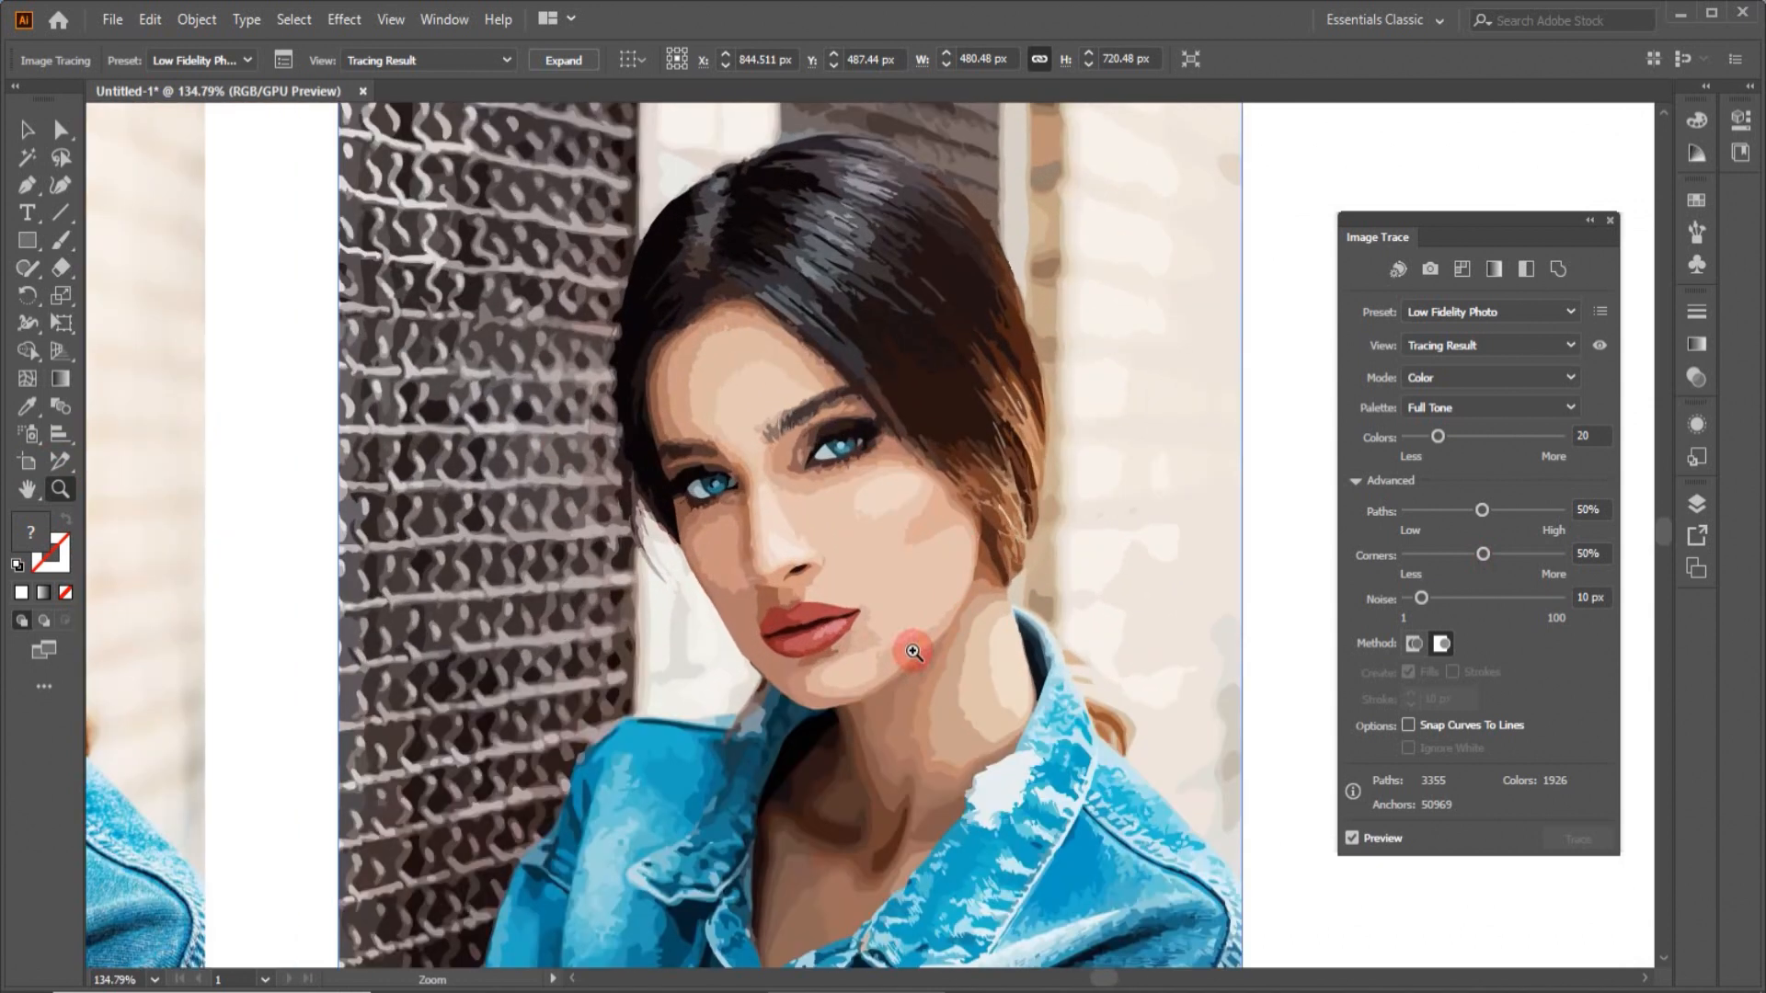
pyautogui.click(29, 128)
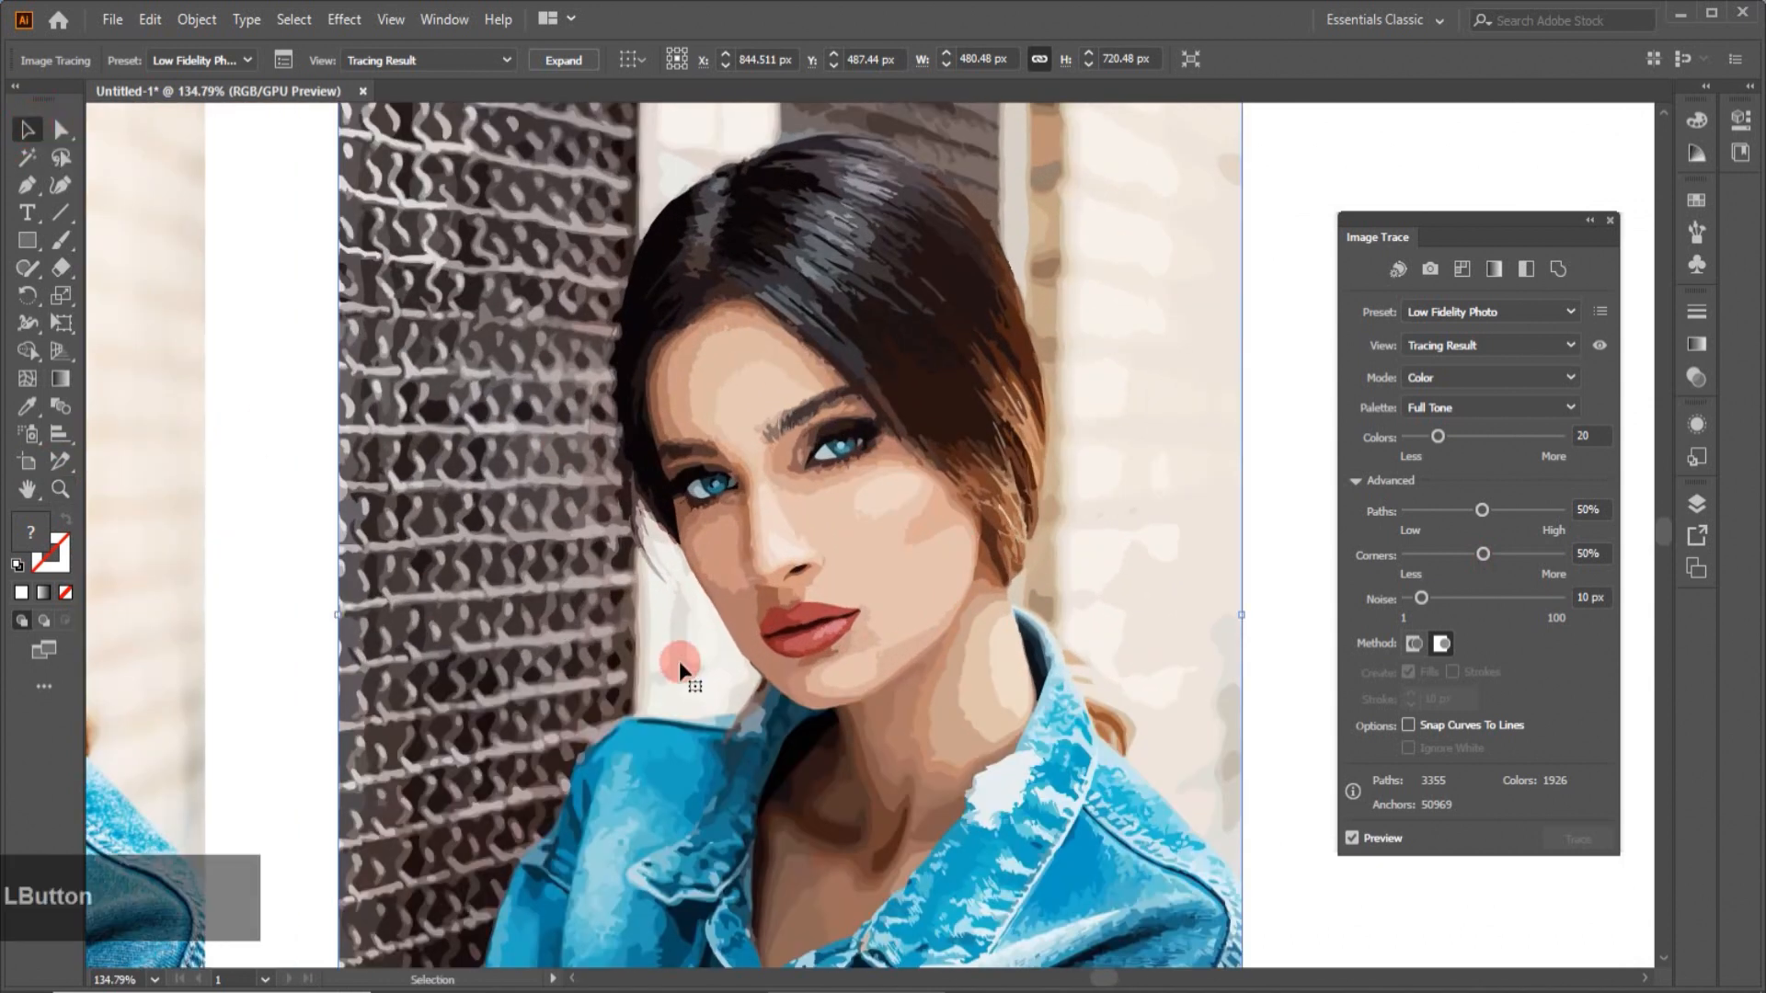
pyautogui.click(929, 696)
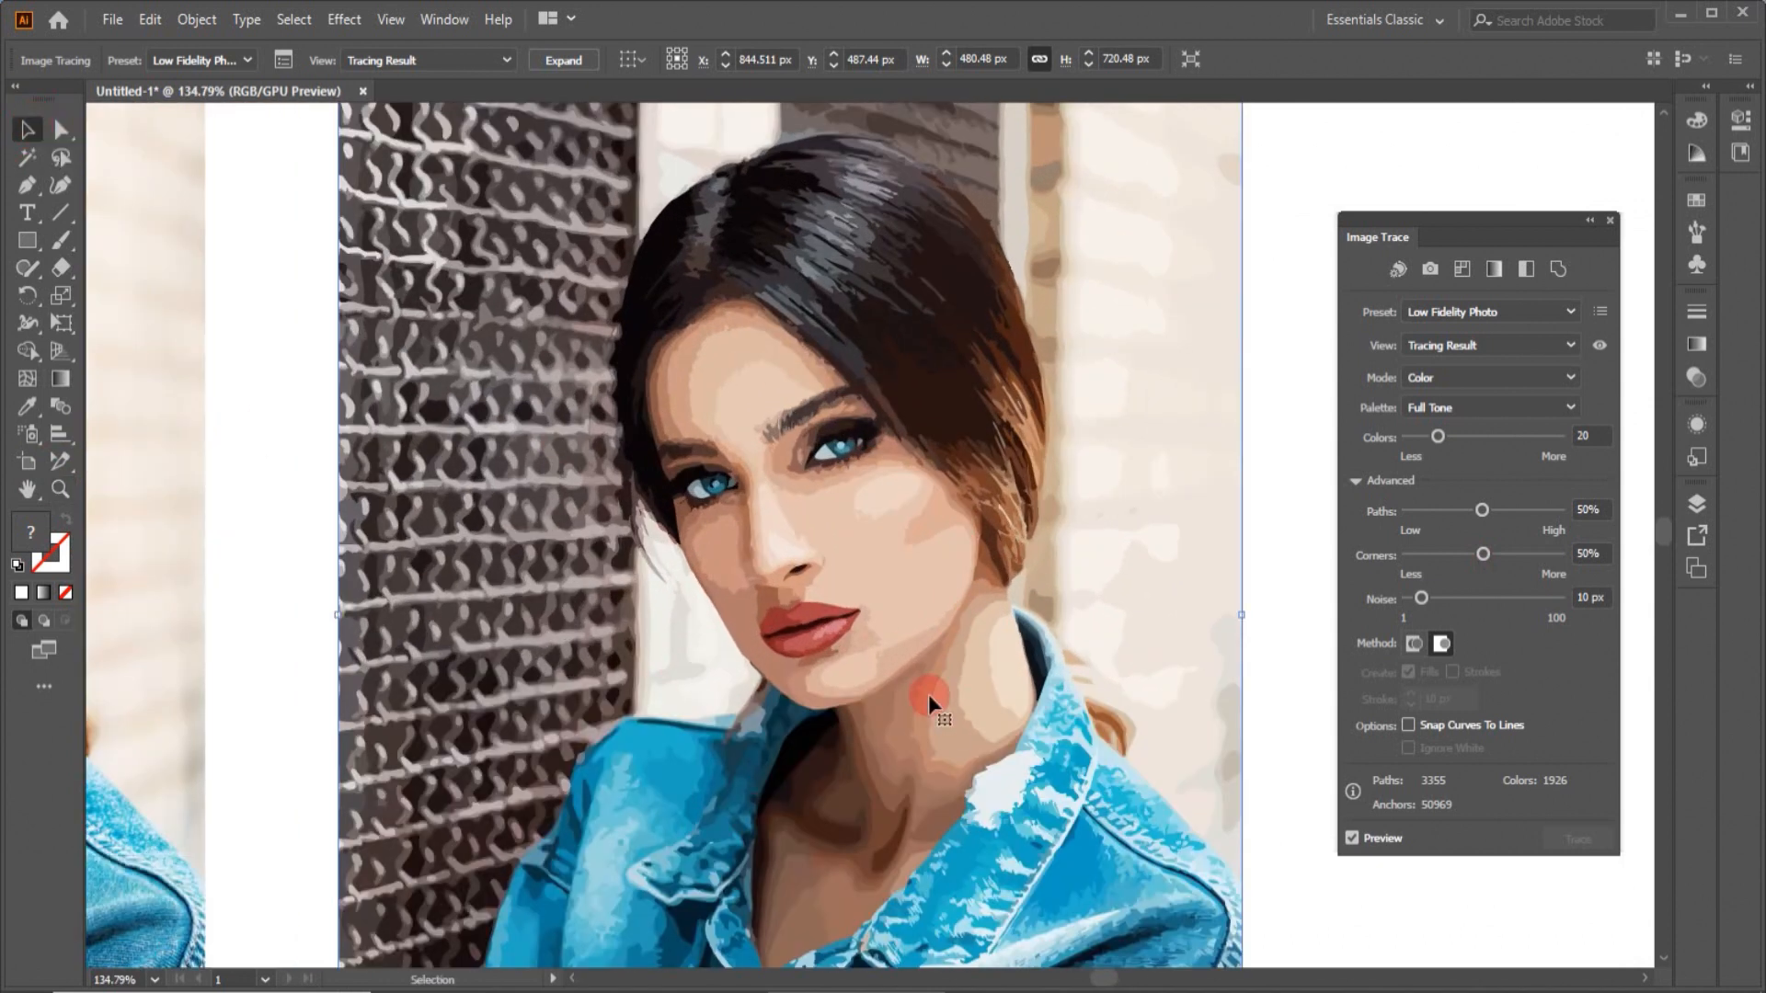
# Step: Apply the High Color preset to the traced copy and replace it with the Grayscale preset
pyautogui.click(1582, 438)
pyautogui.click(1426, 271)
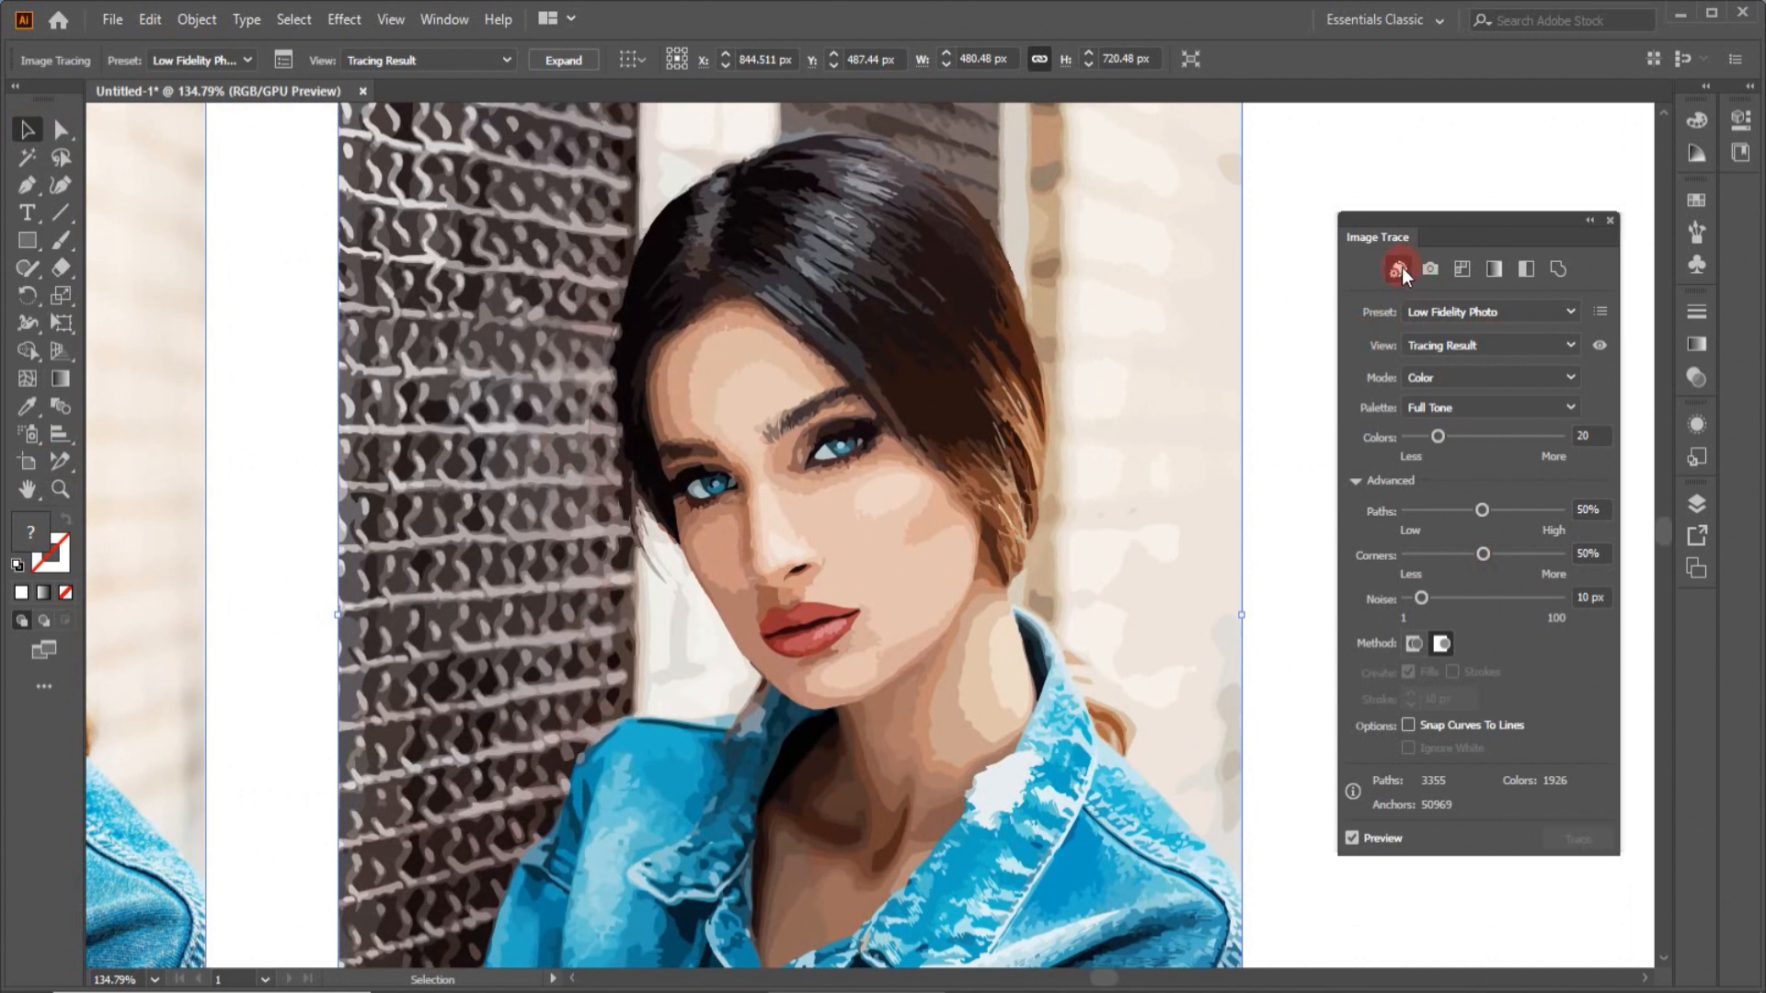
pyautogui.click(1429, 271)
pyautogui.click(1429, 269)
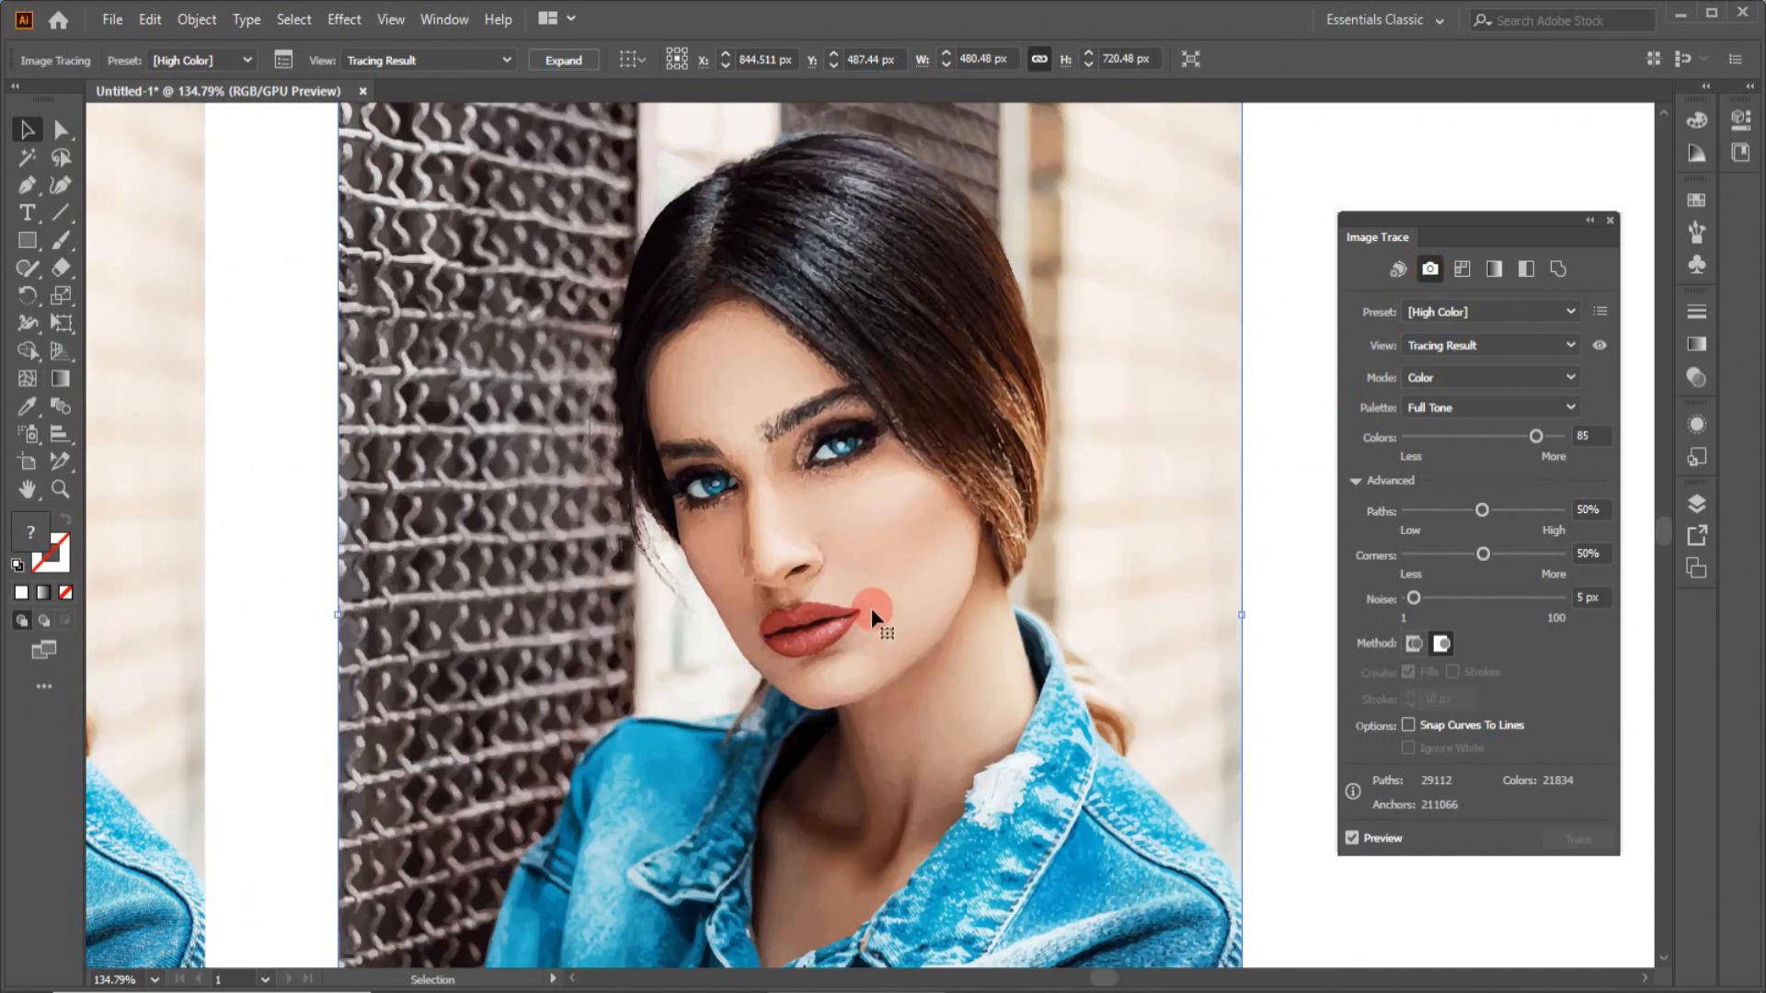
pyautogui.click(1495, 269)
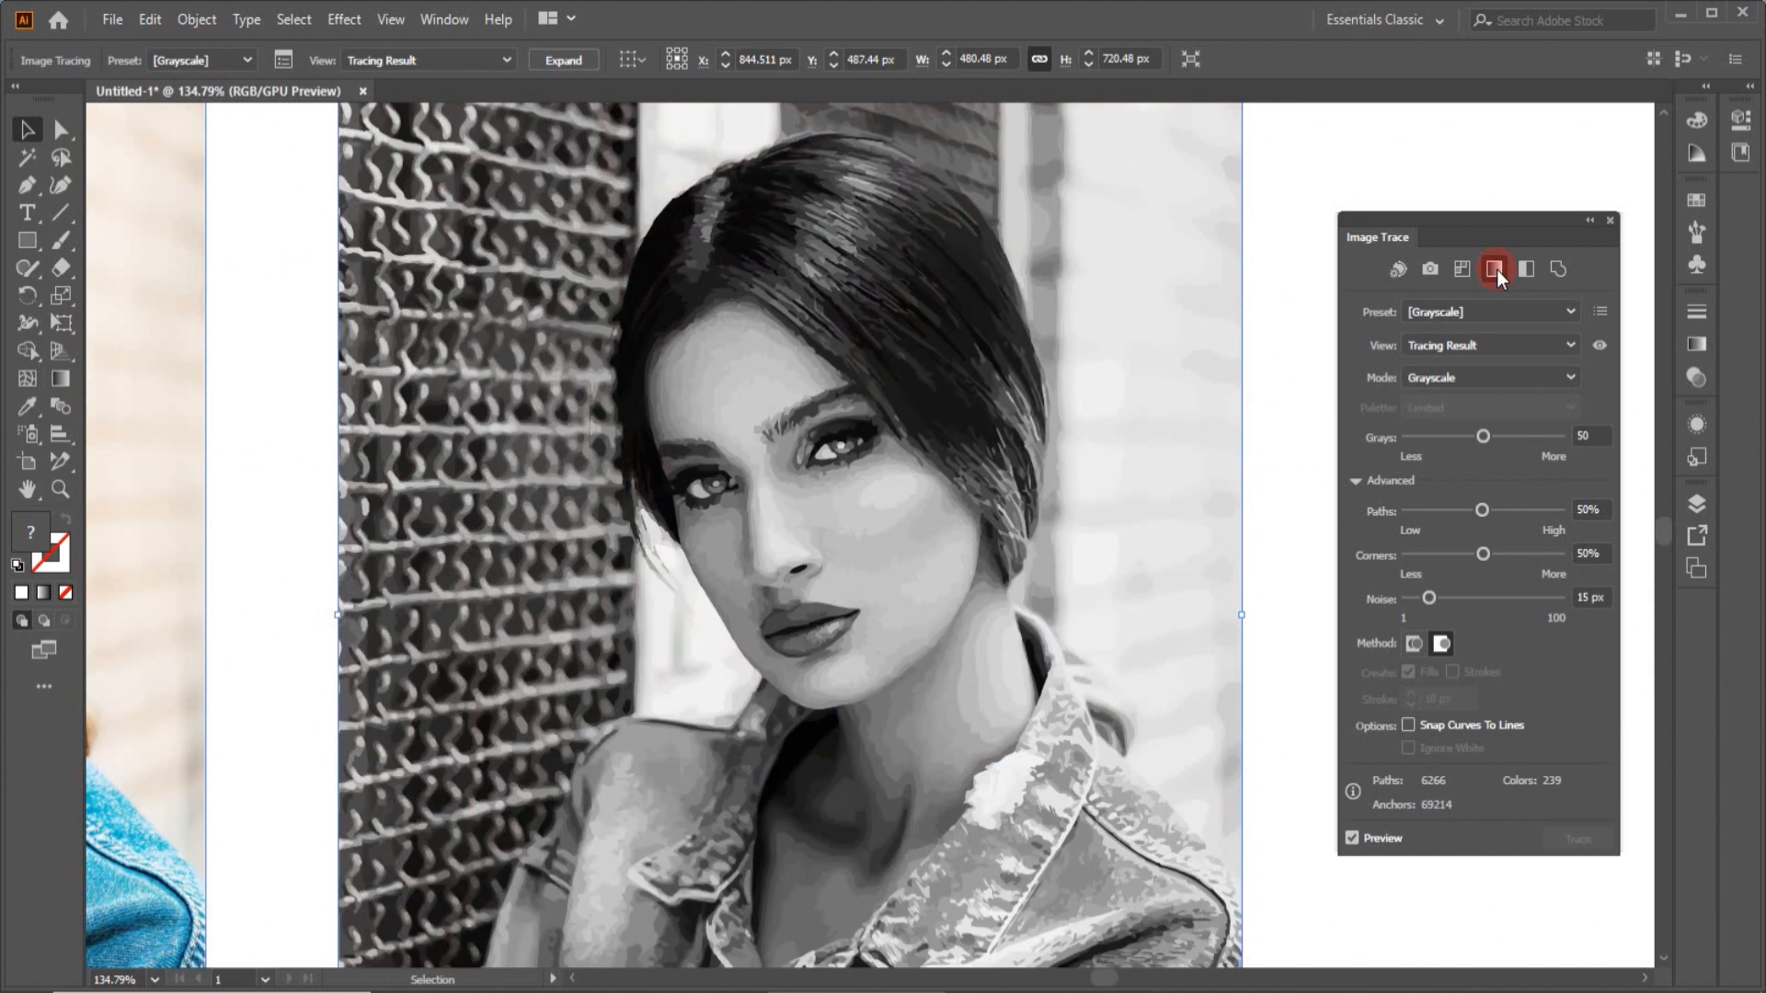
# Step: Delete the grayscale traced copy and place another duplicate of the original photo beside it
pyautogui.click(155, 980)
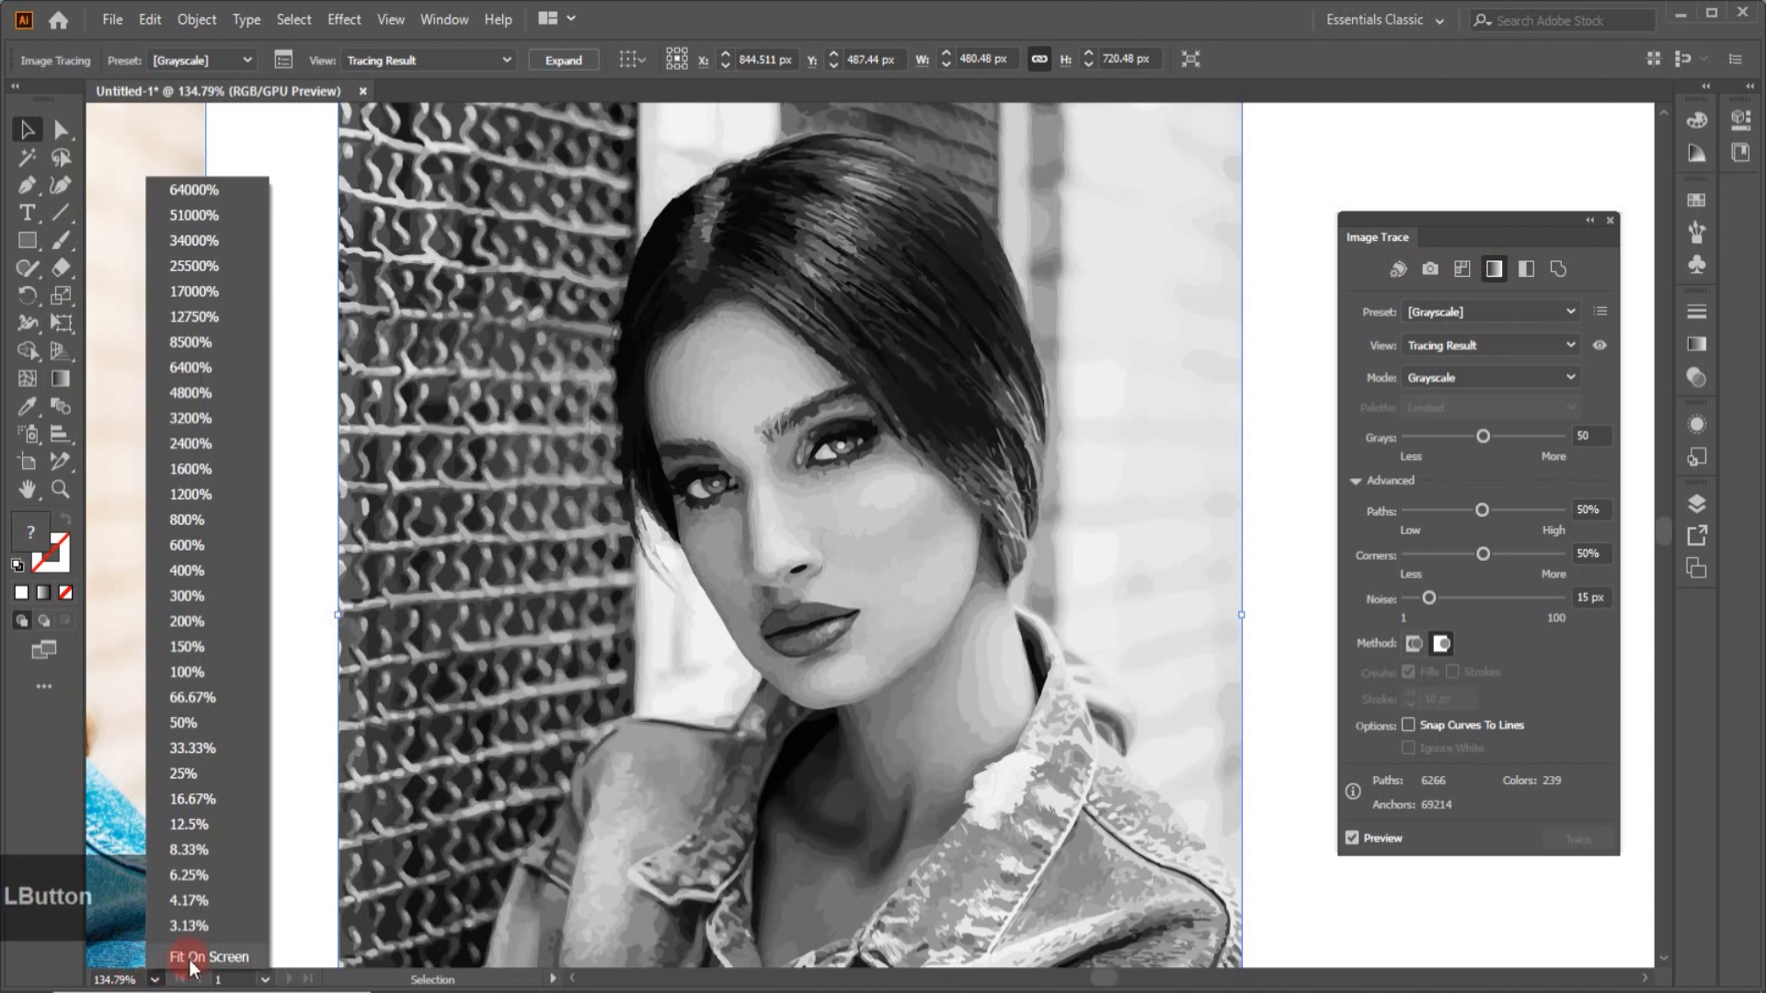
pyautogui.click(193, 959)
pyautogui.press('Delete')
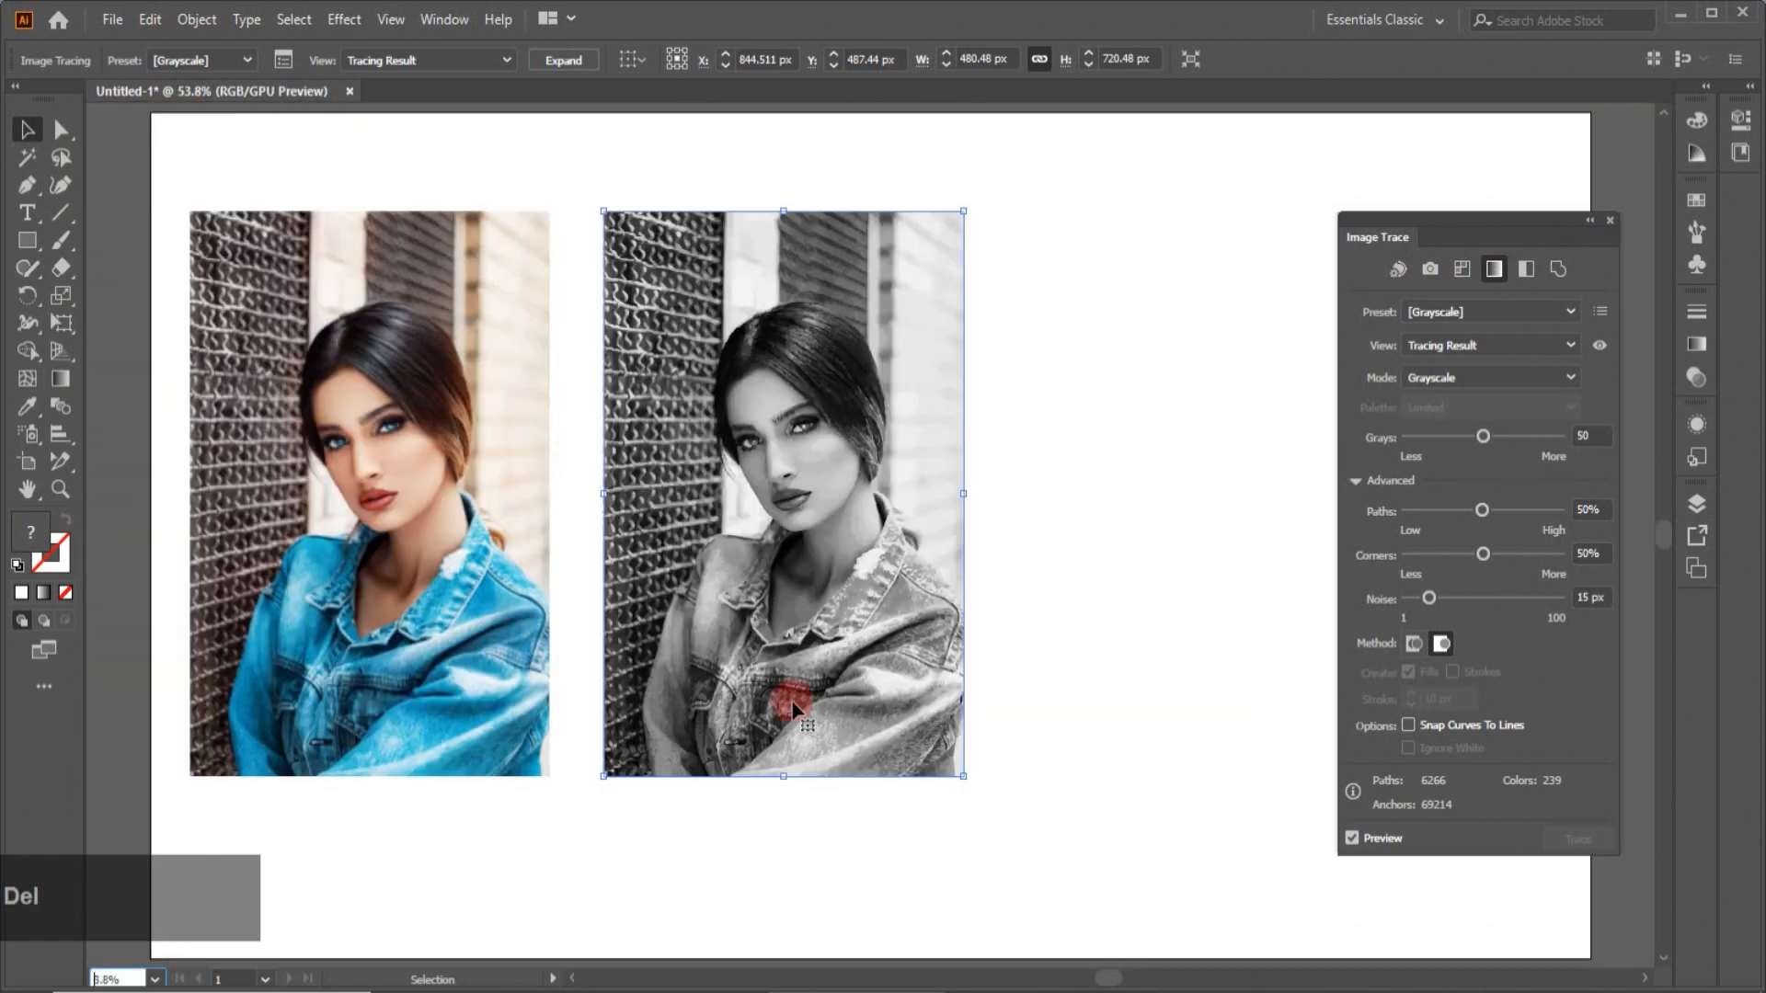
pyautogui.press('Delete')
pyautogui.moveTo(379, 594); pyautogui.dragTo(774, 600)
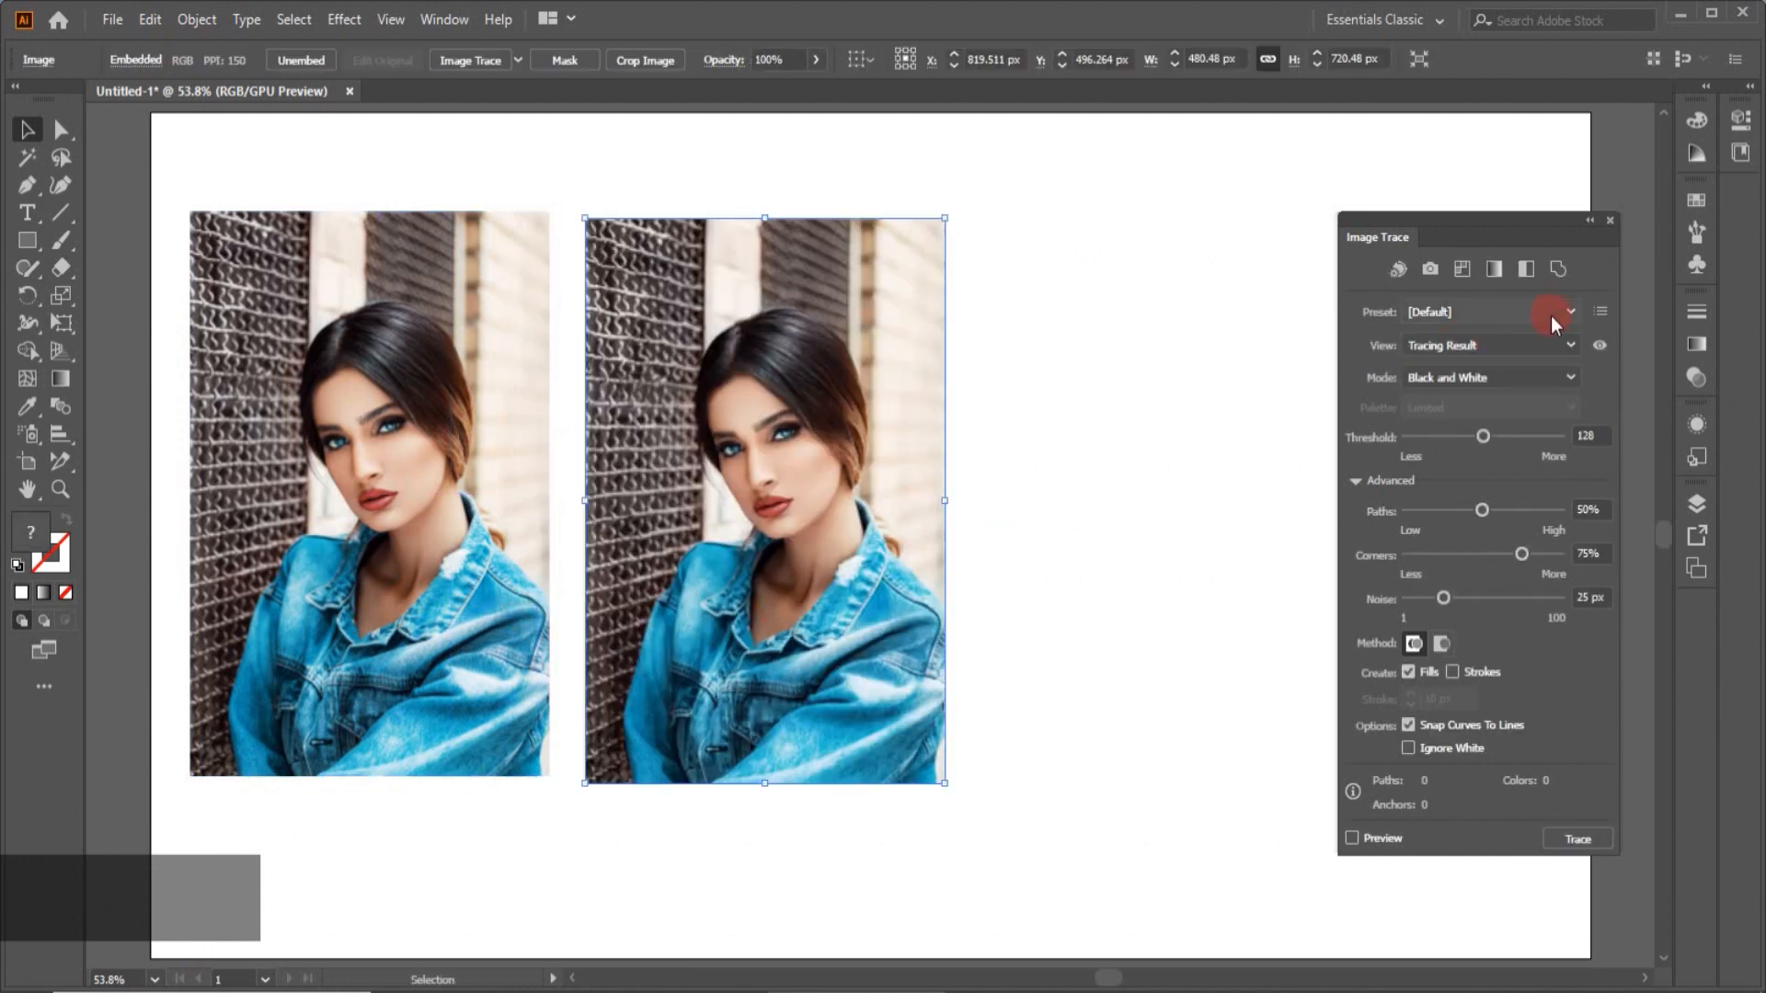
# Step: Trace the new photo copy with the 3 Colors preset and compare it with the 6 Colors preset
pyautogui.click(1570, 312)
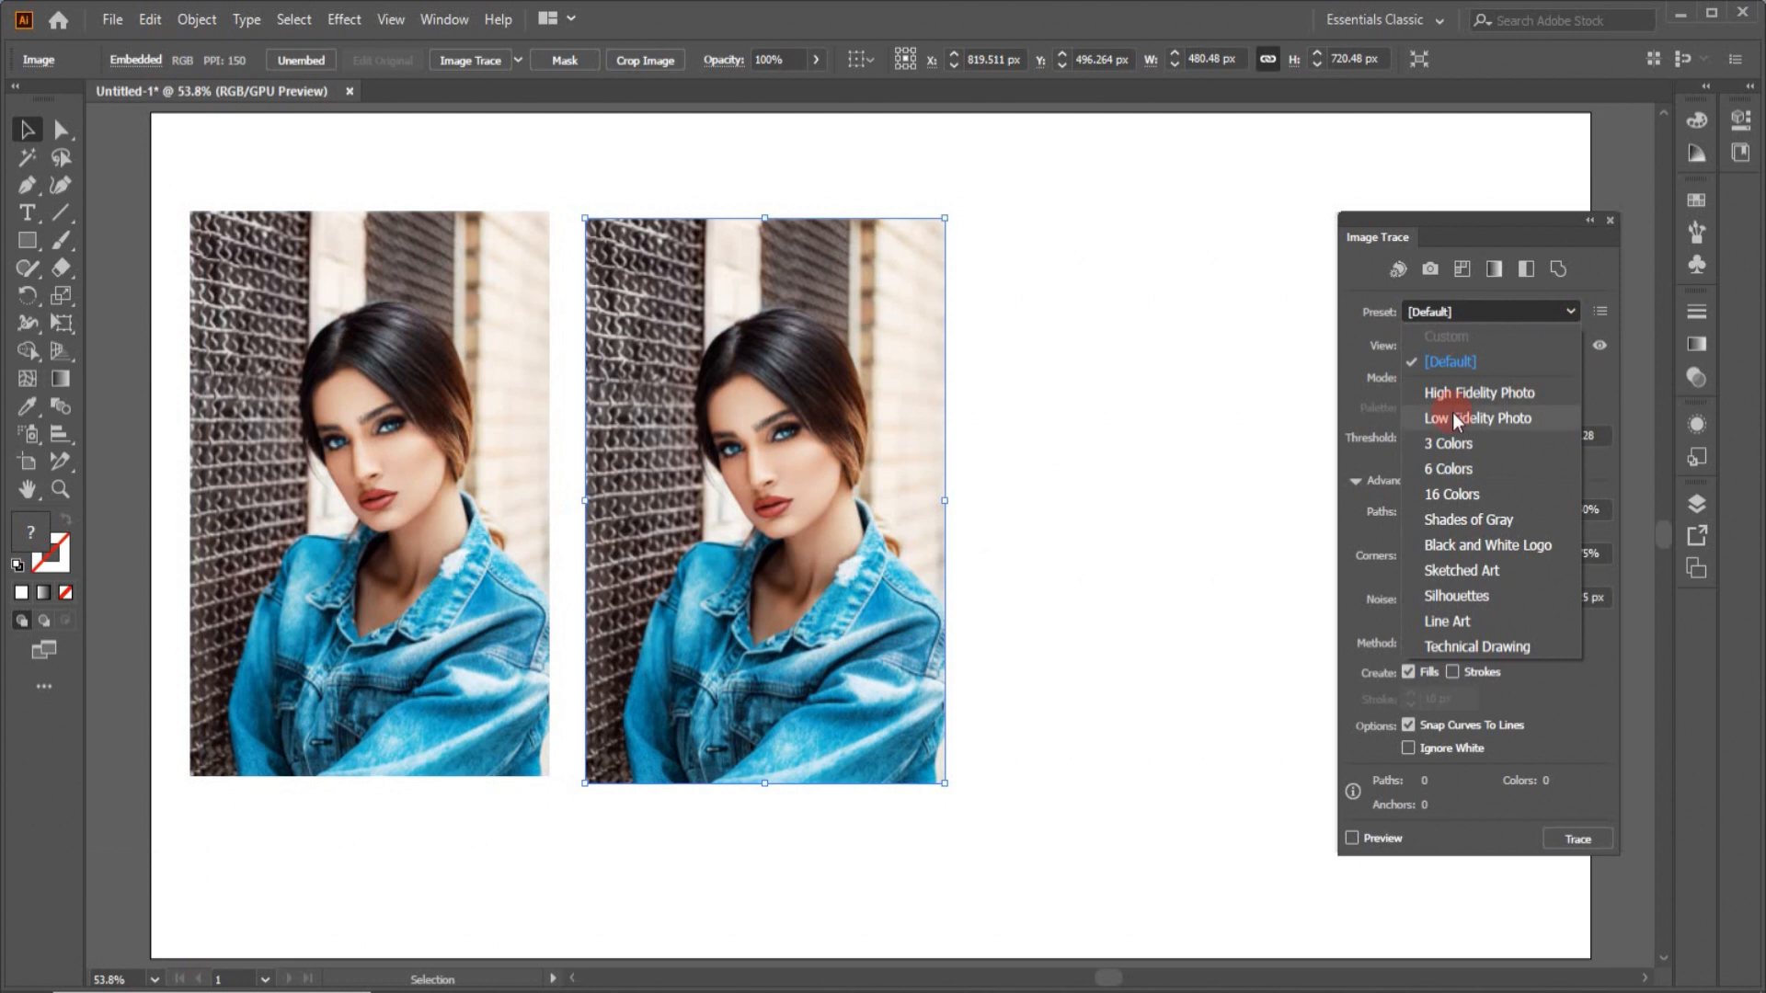
pyautogui.click(1454, 444)
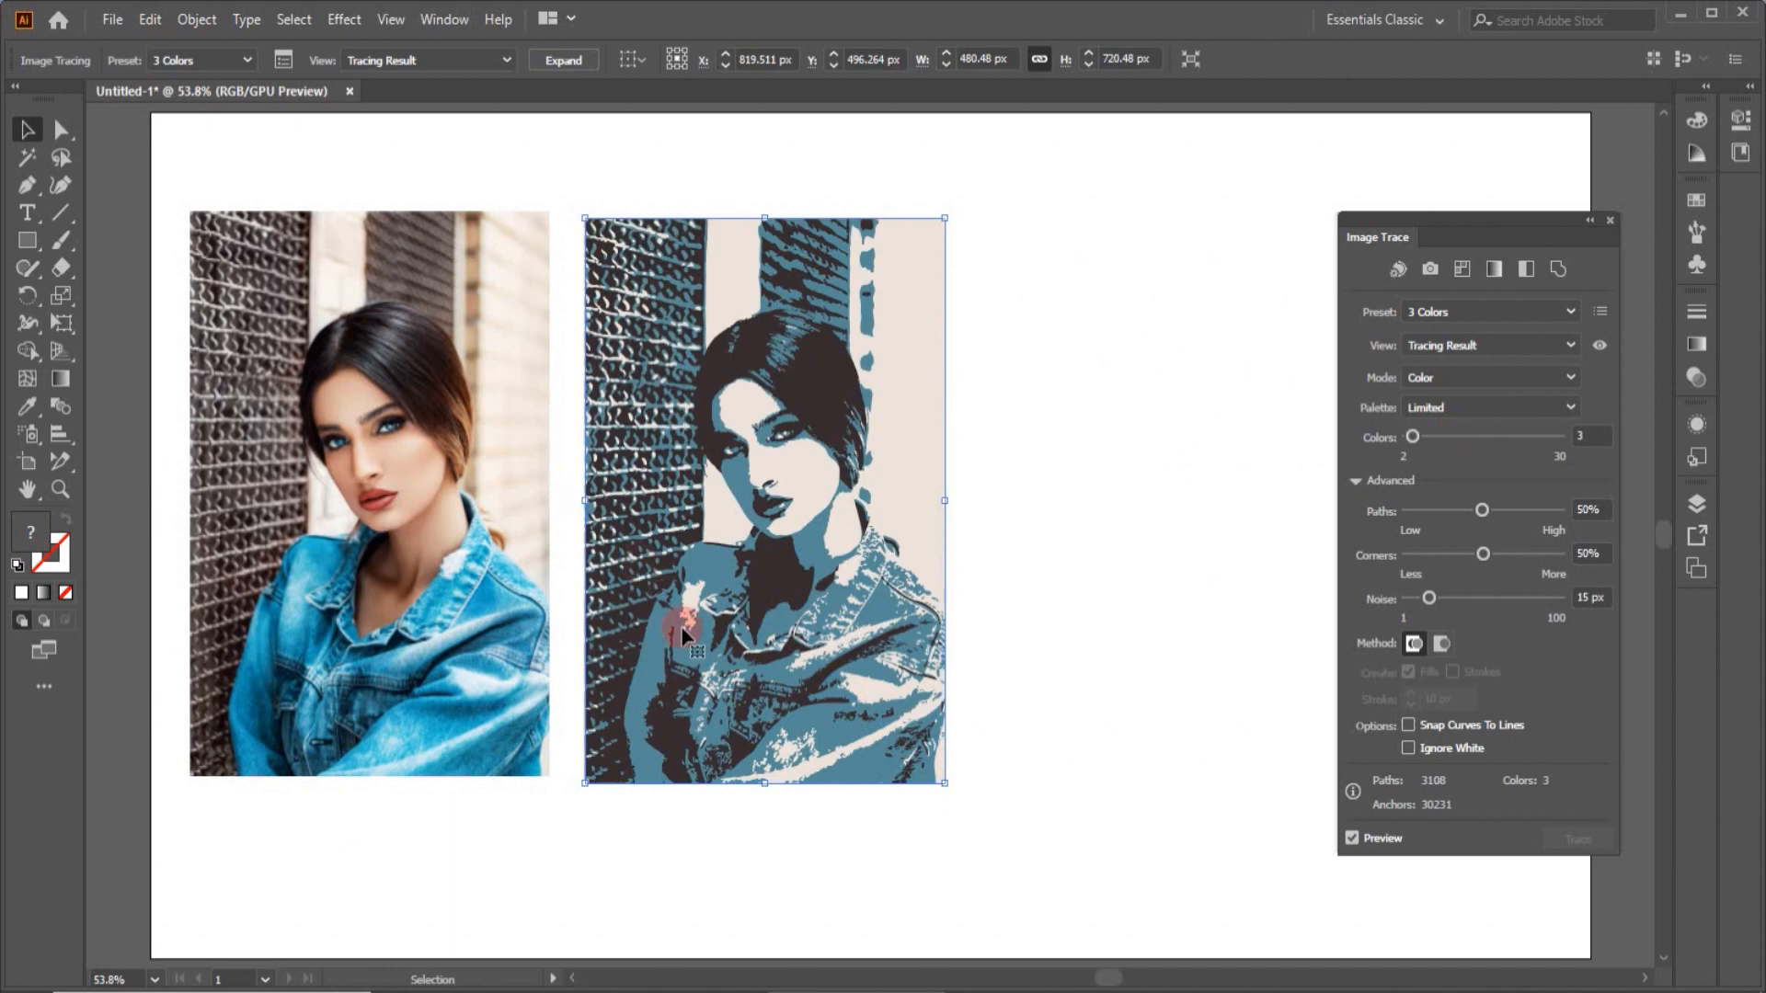
pyautogui.click(1569, 313)
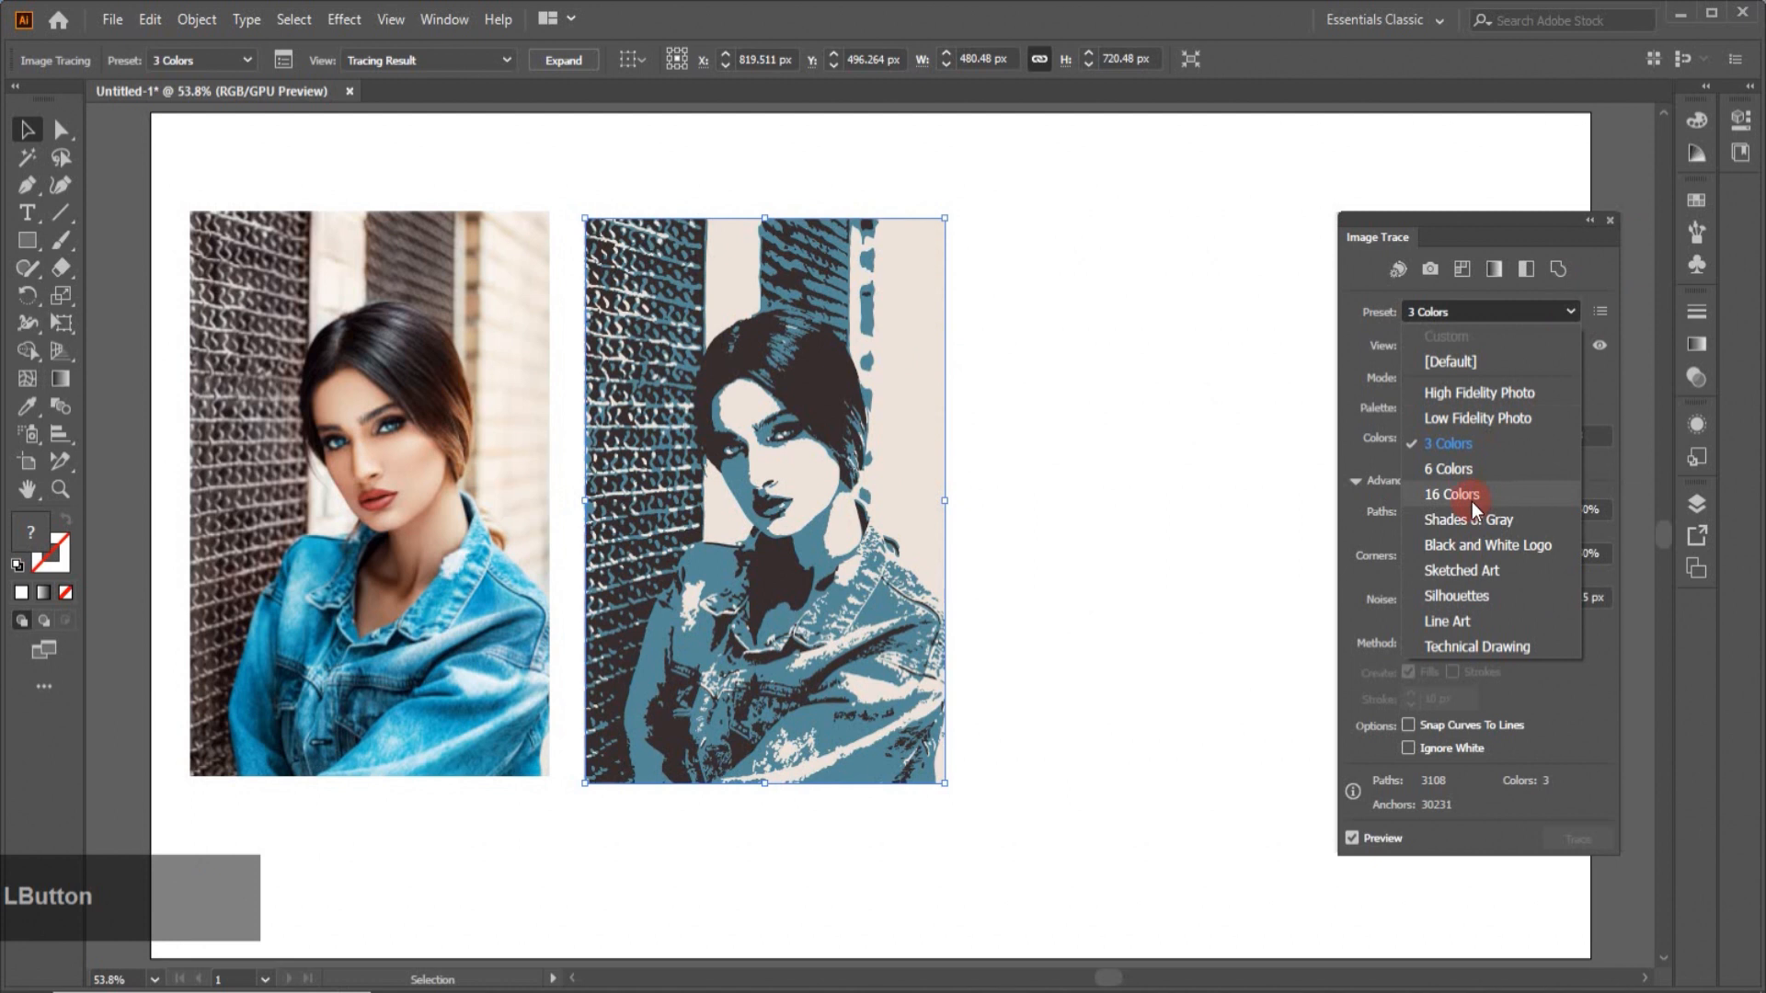
pyautogui.click(1459, 471)
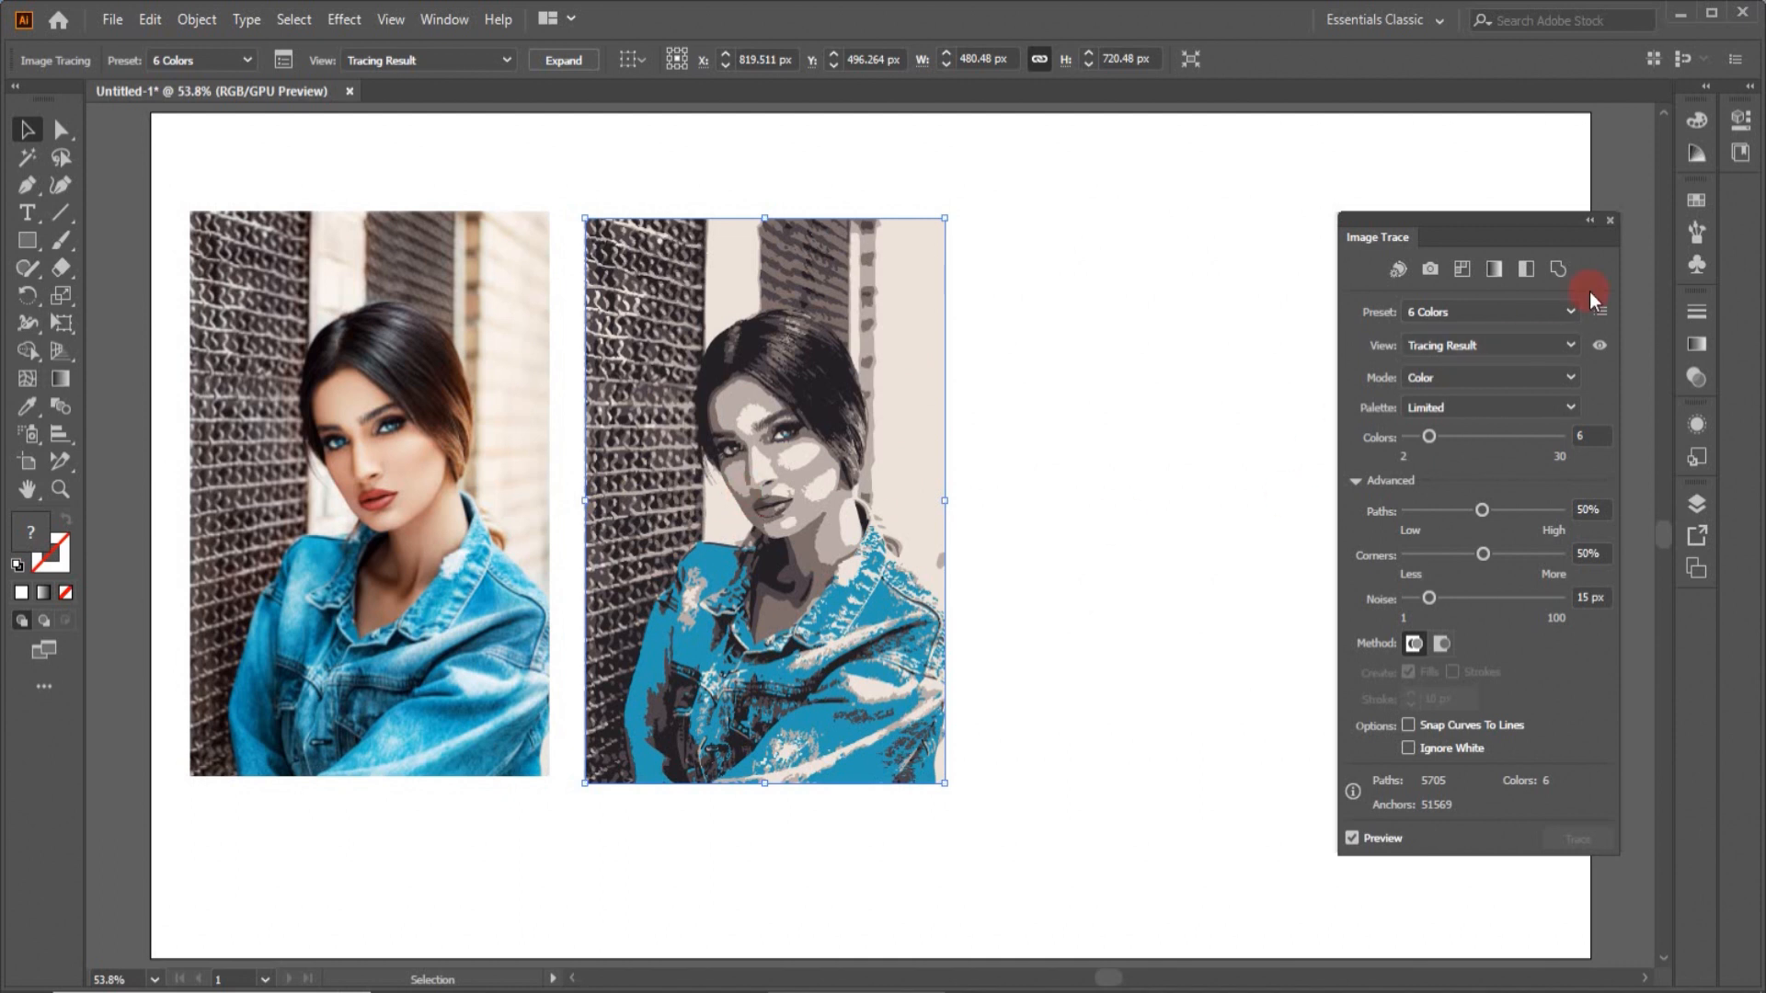
# Step: Apply the 16 Colors preset to the traced copy, followed by the Shades of Gray preset
pyautogui.click(1570, 311)
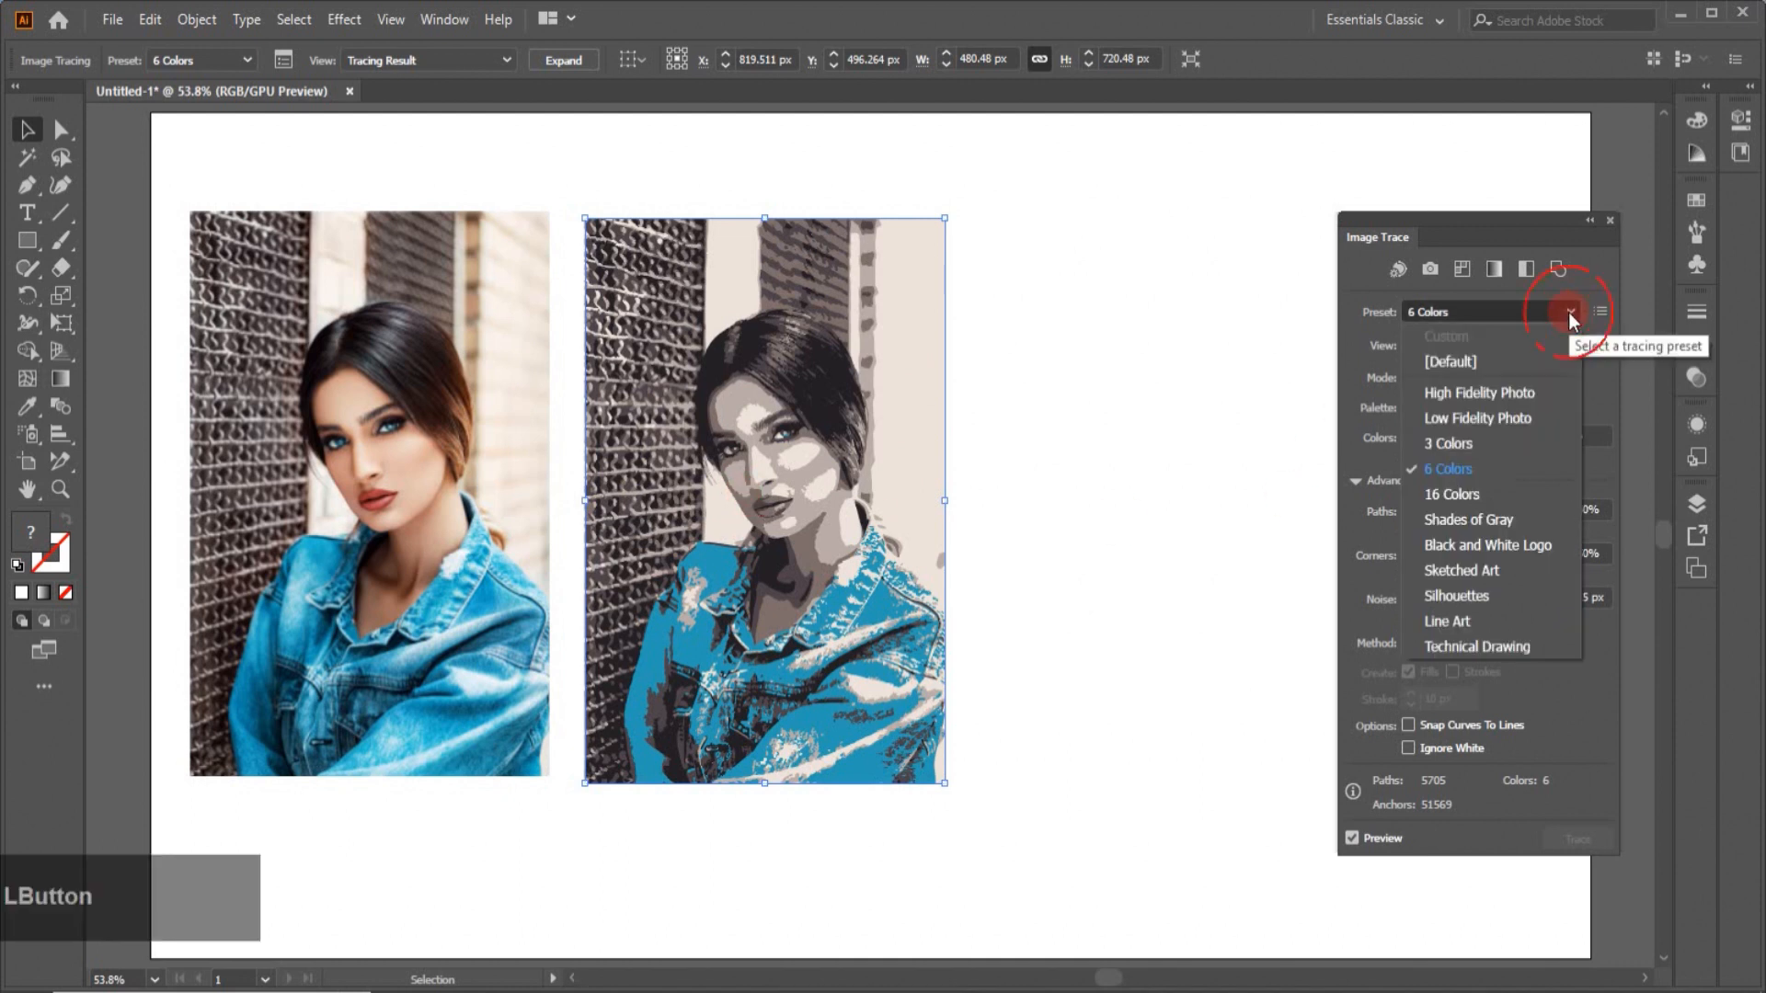
pyautogui.click(1460, 497)
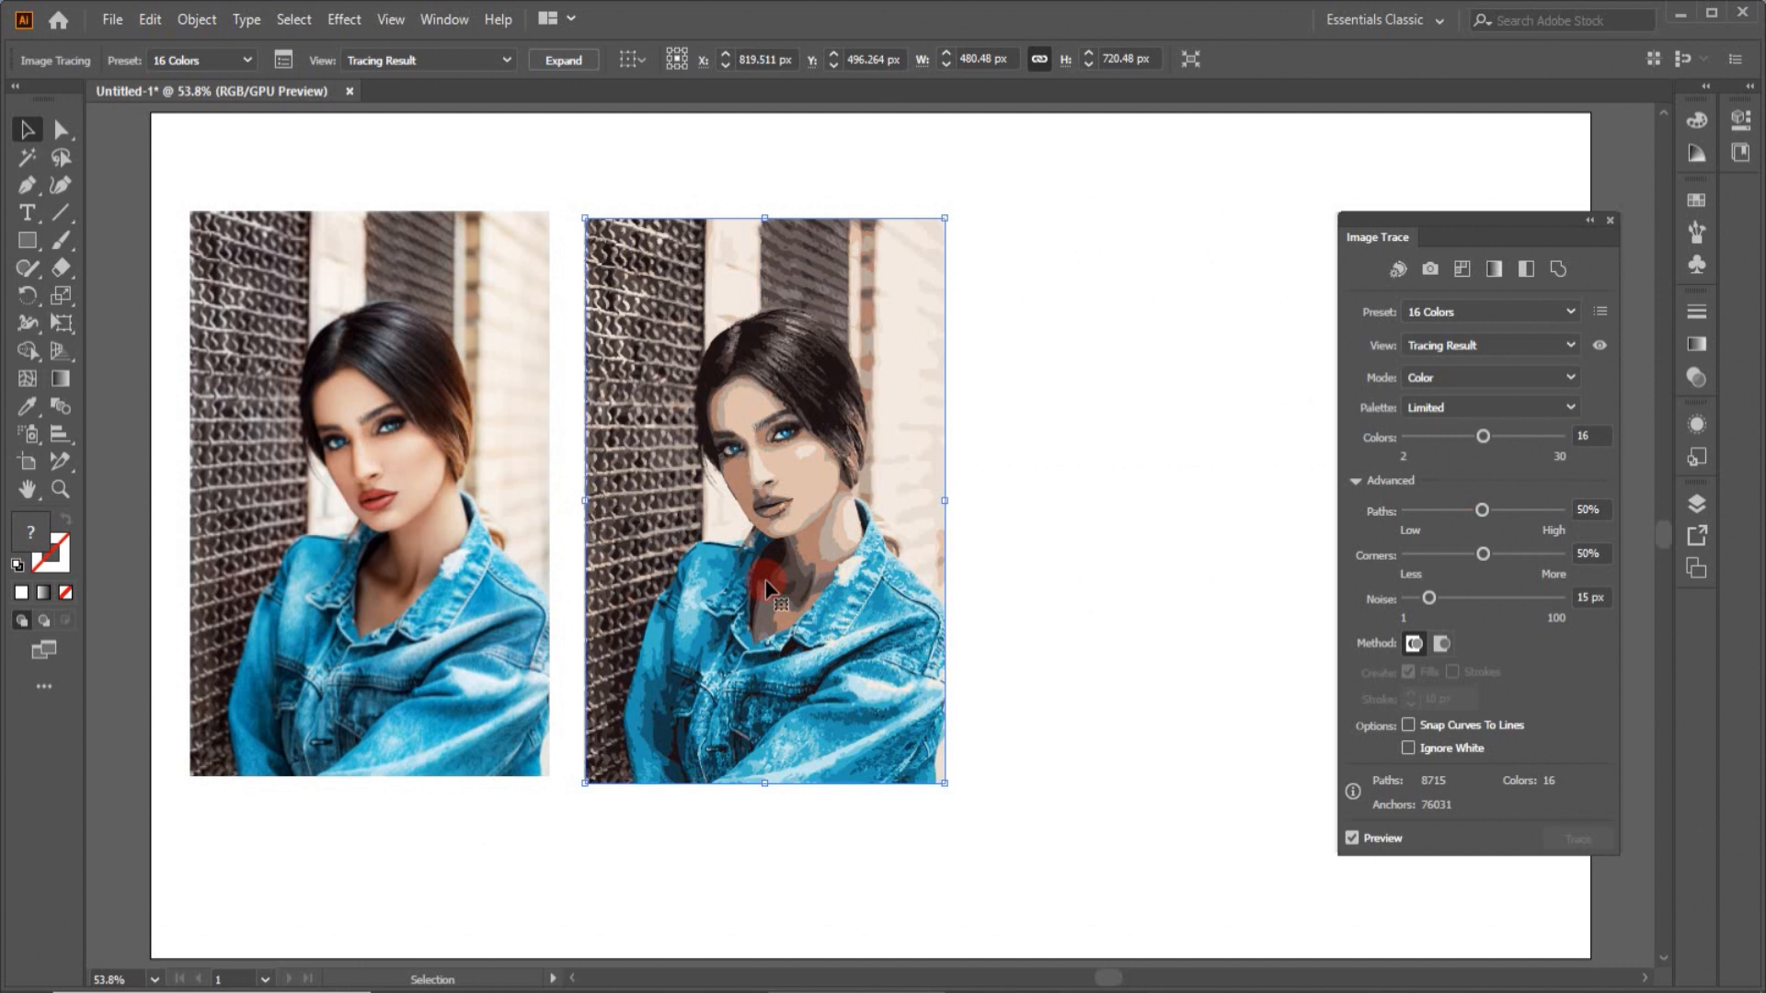
pyautogui.click(1518, 312)
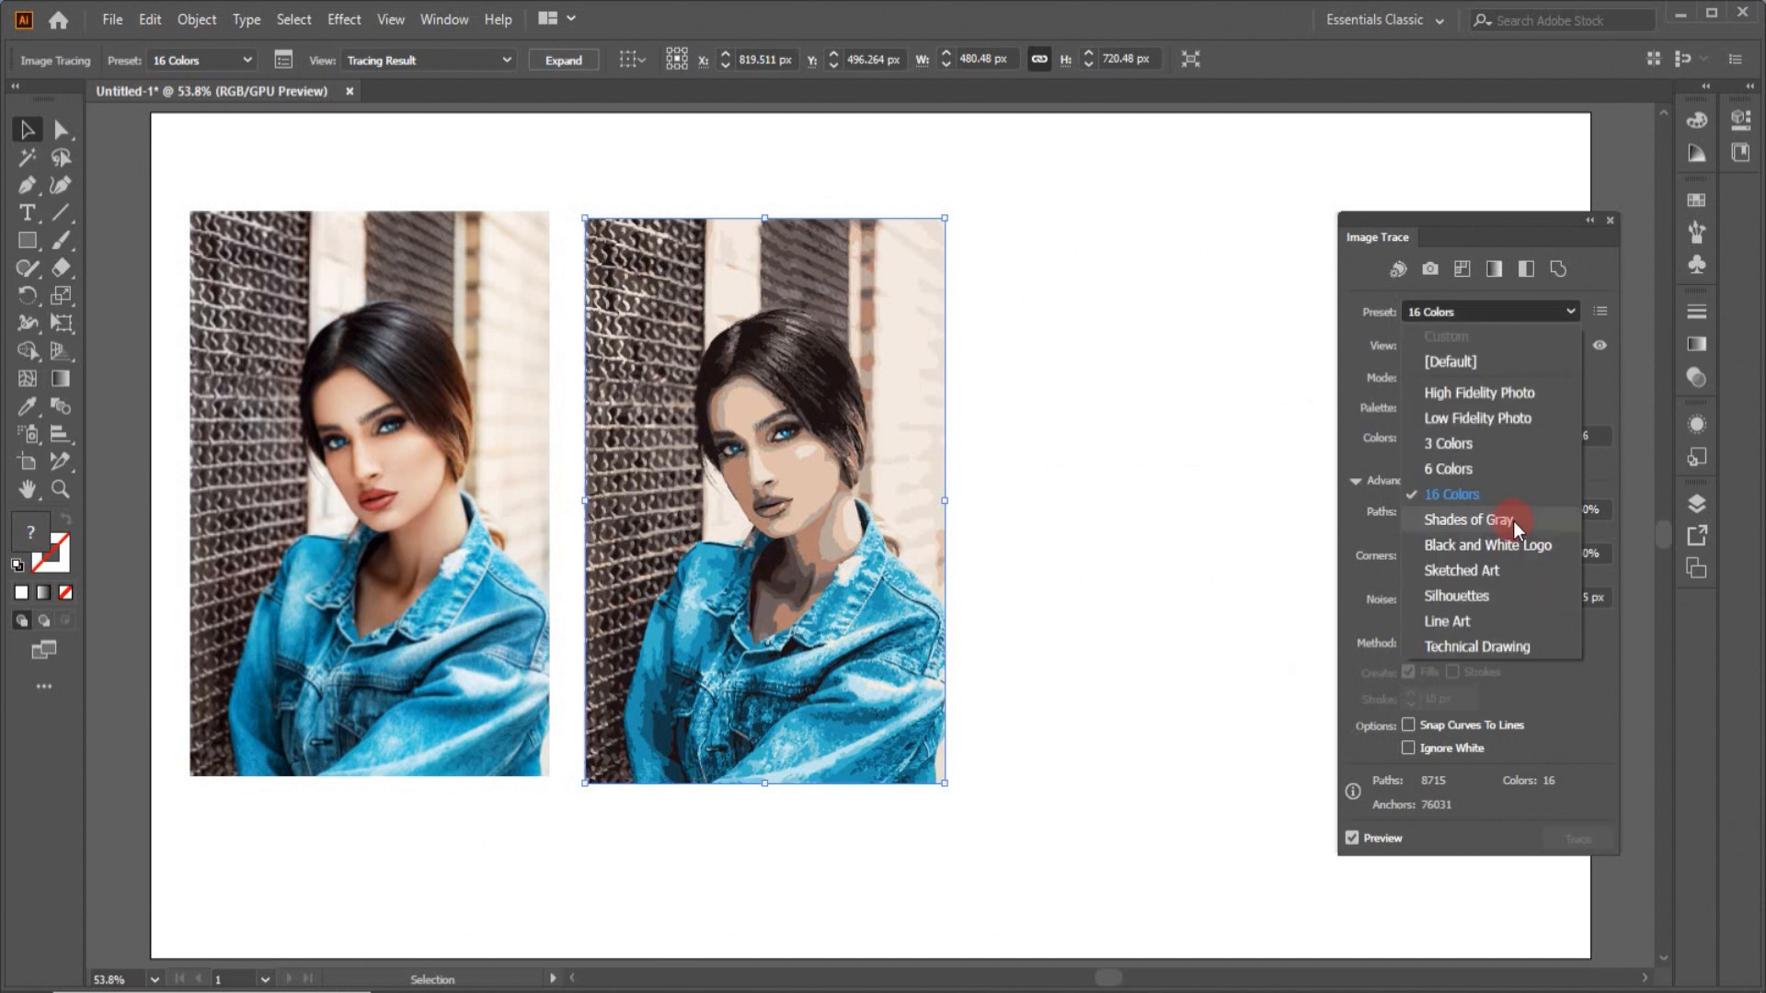
pyautogui.click(1514, 520)
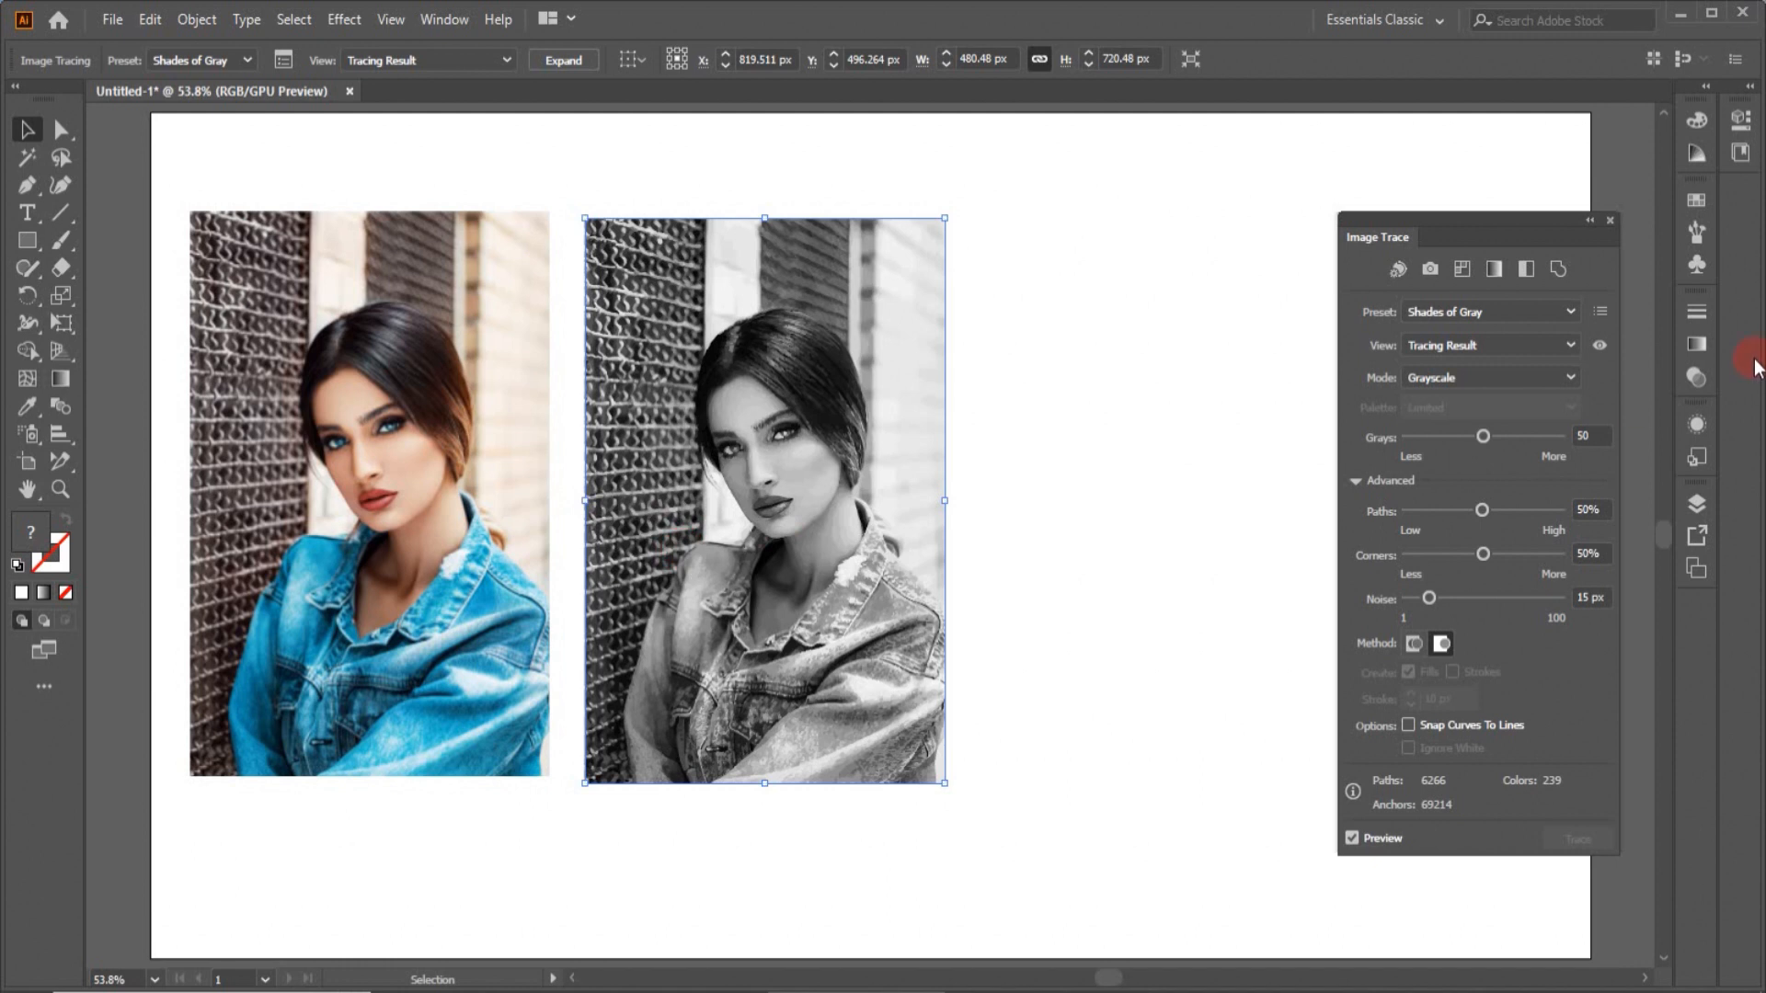
# Step: Trace the photo copy with the Black and White Logo preset
pyautogui.click(1575, 381)
pyautogui.click(1571, 312)
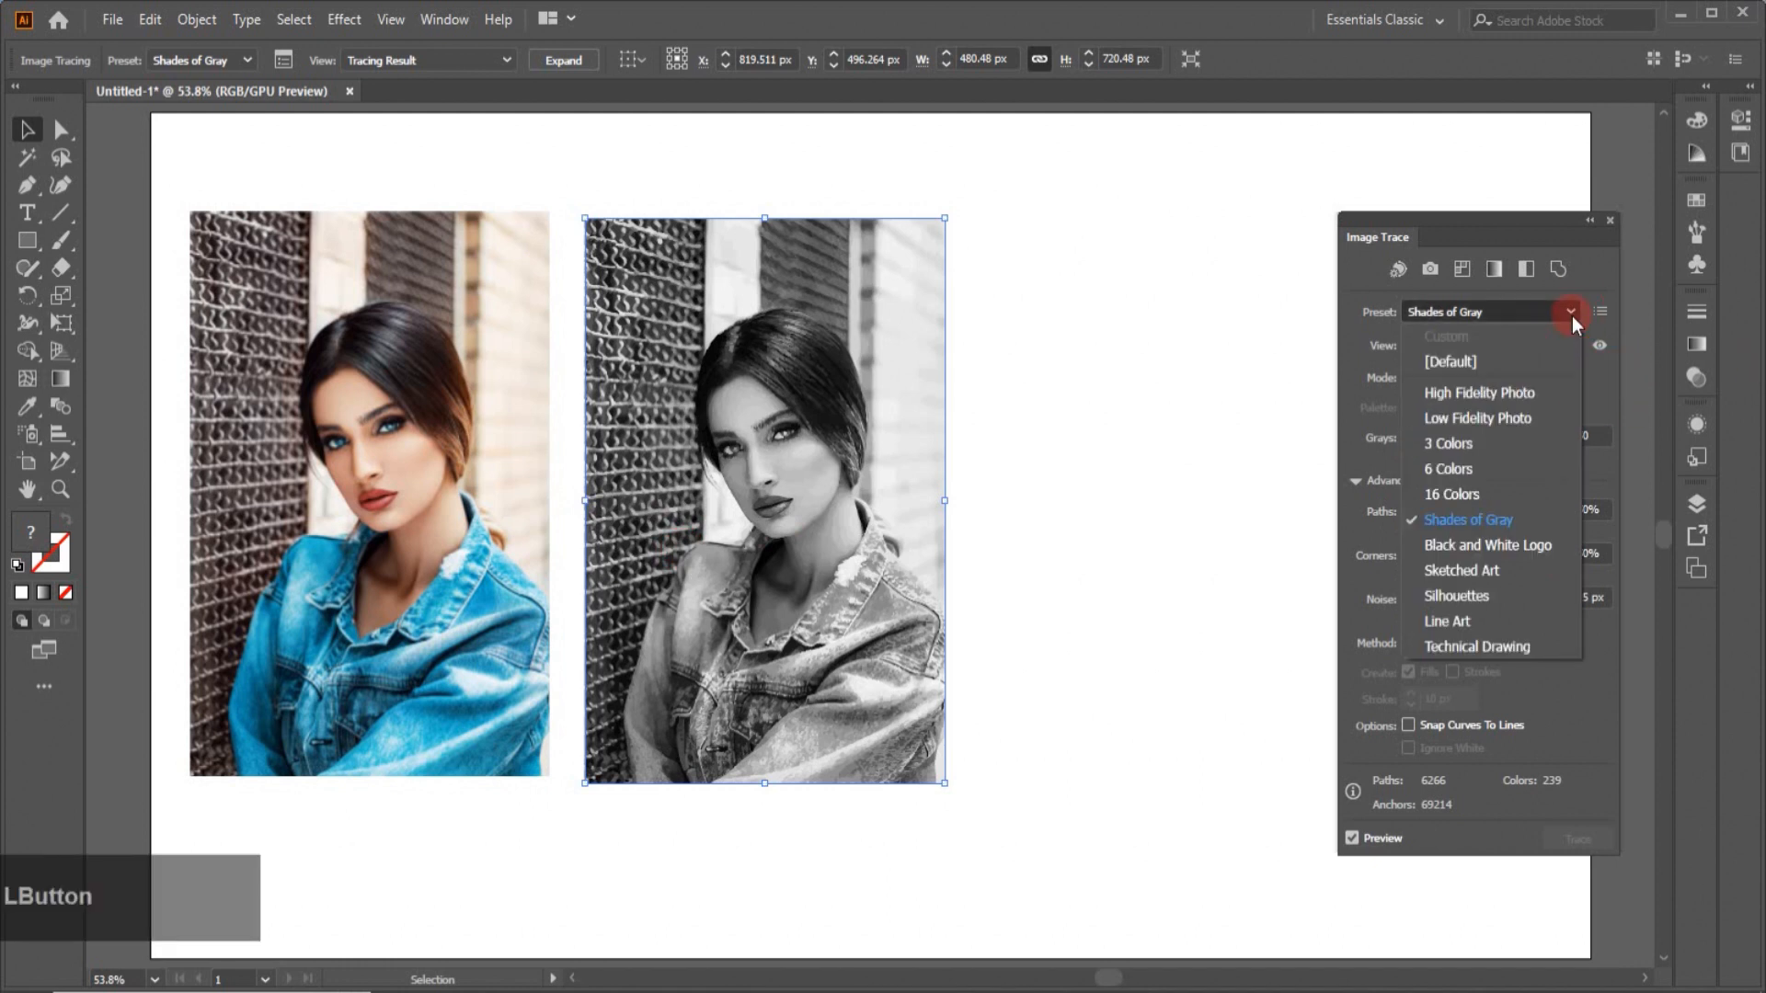
pyautogui.click(1486, 546)
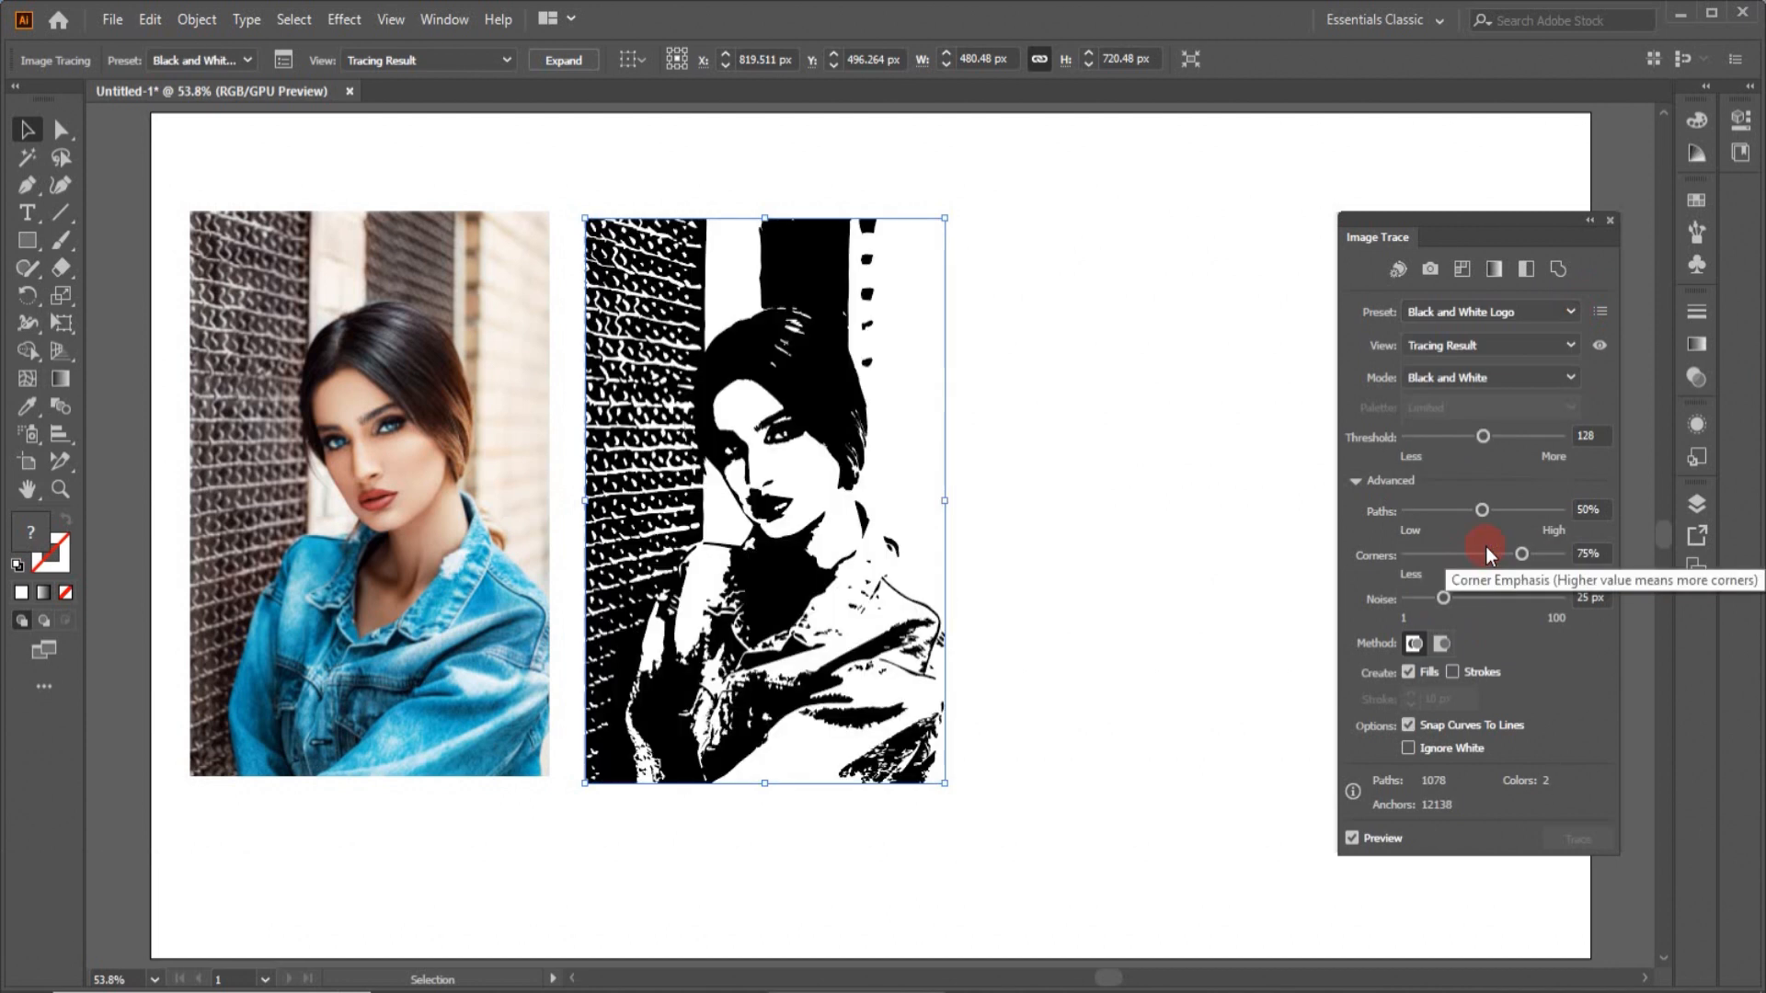
# Step: Add strokes to the fills in the black-and-white tracing and set the stroke width to 13 px
pyautogui.click(1451, 670)
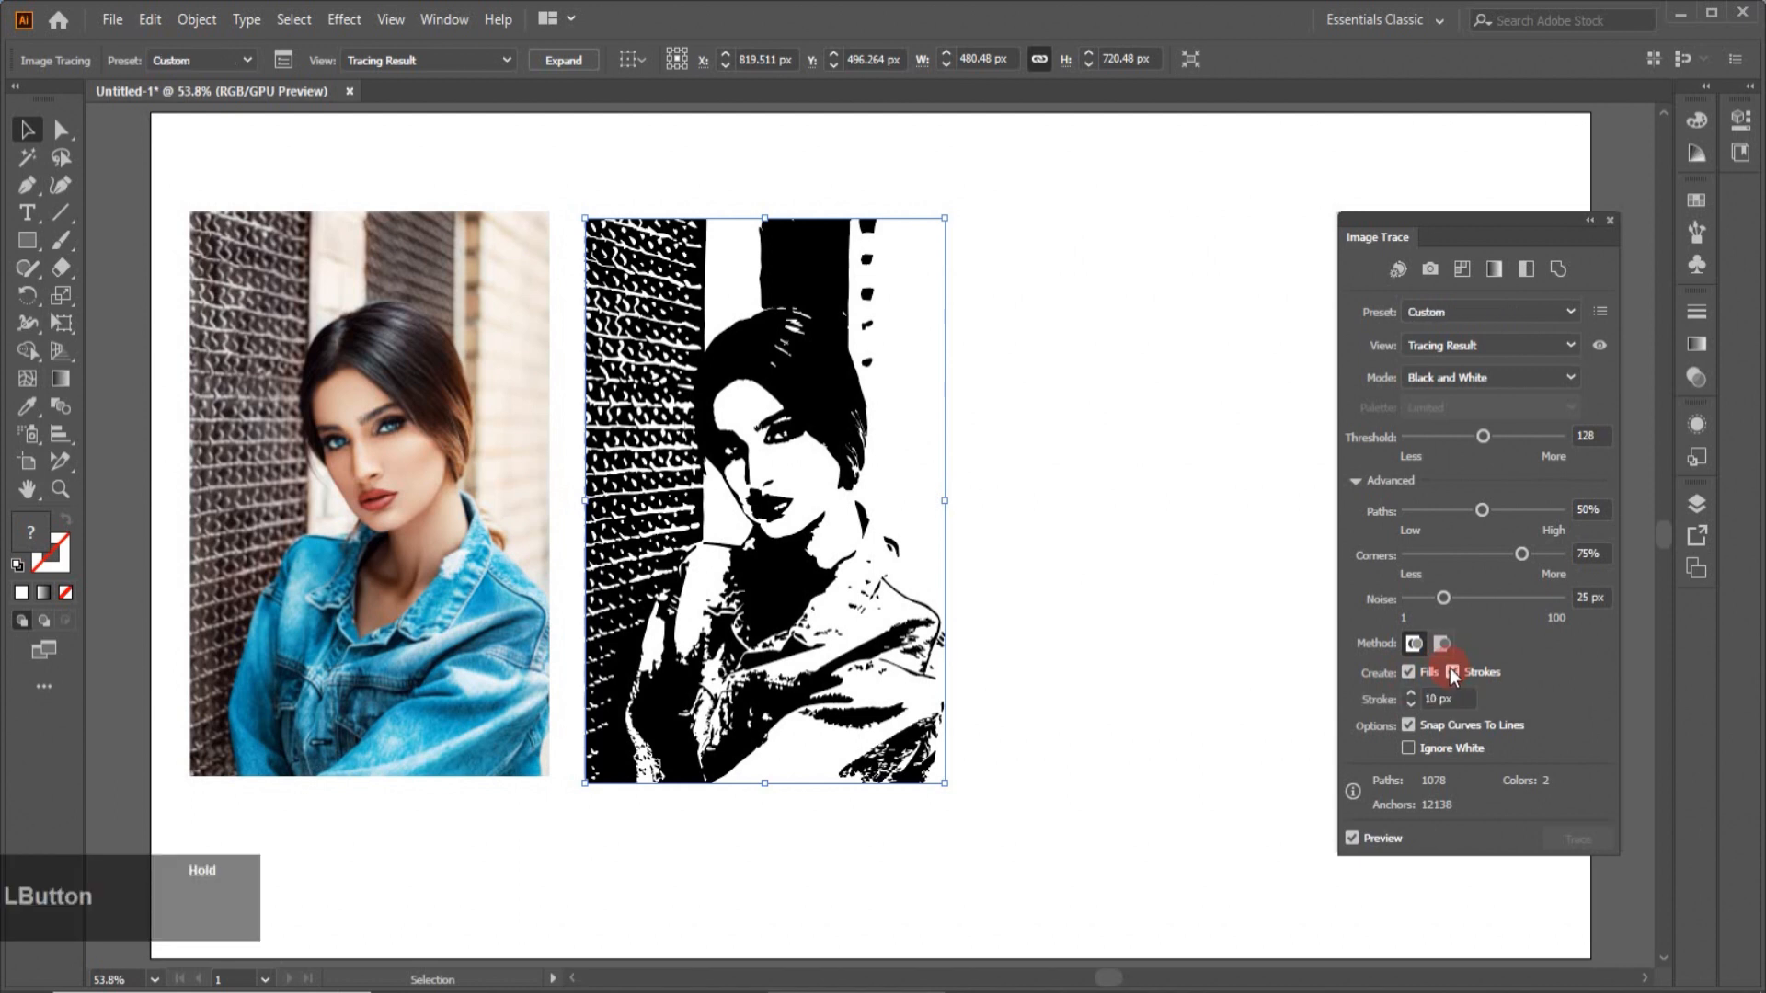
pyautogui.click(1411, 693)
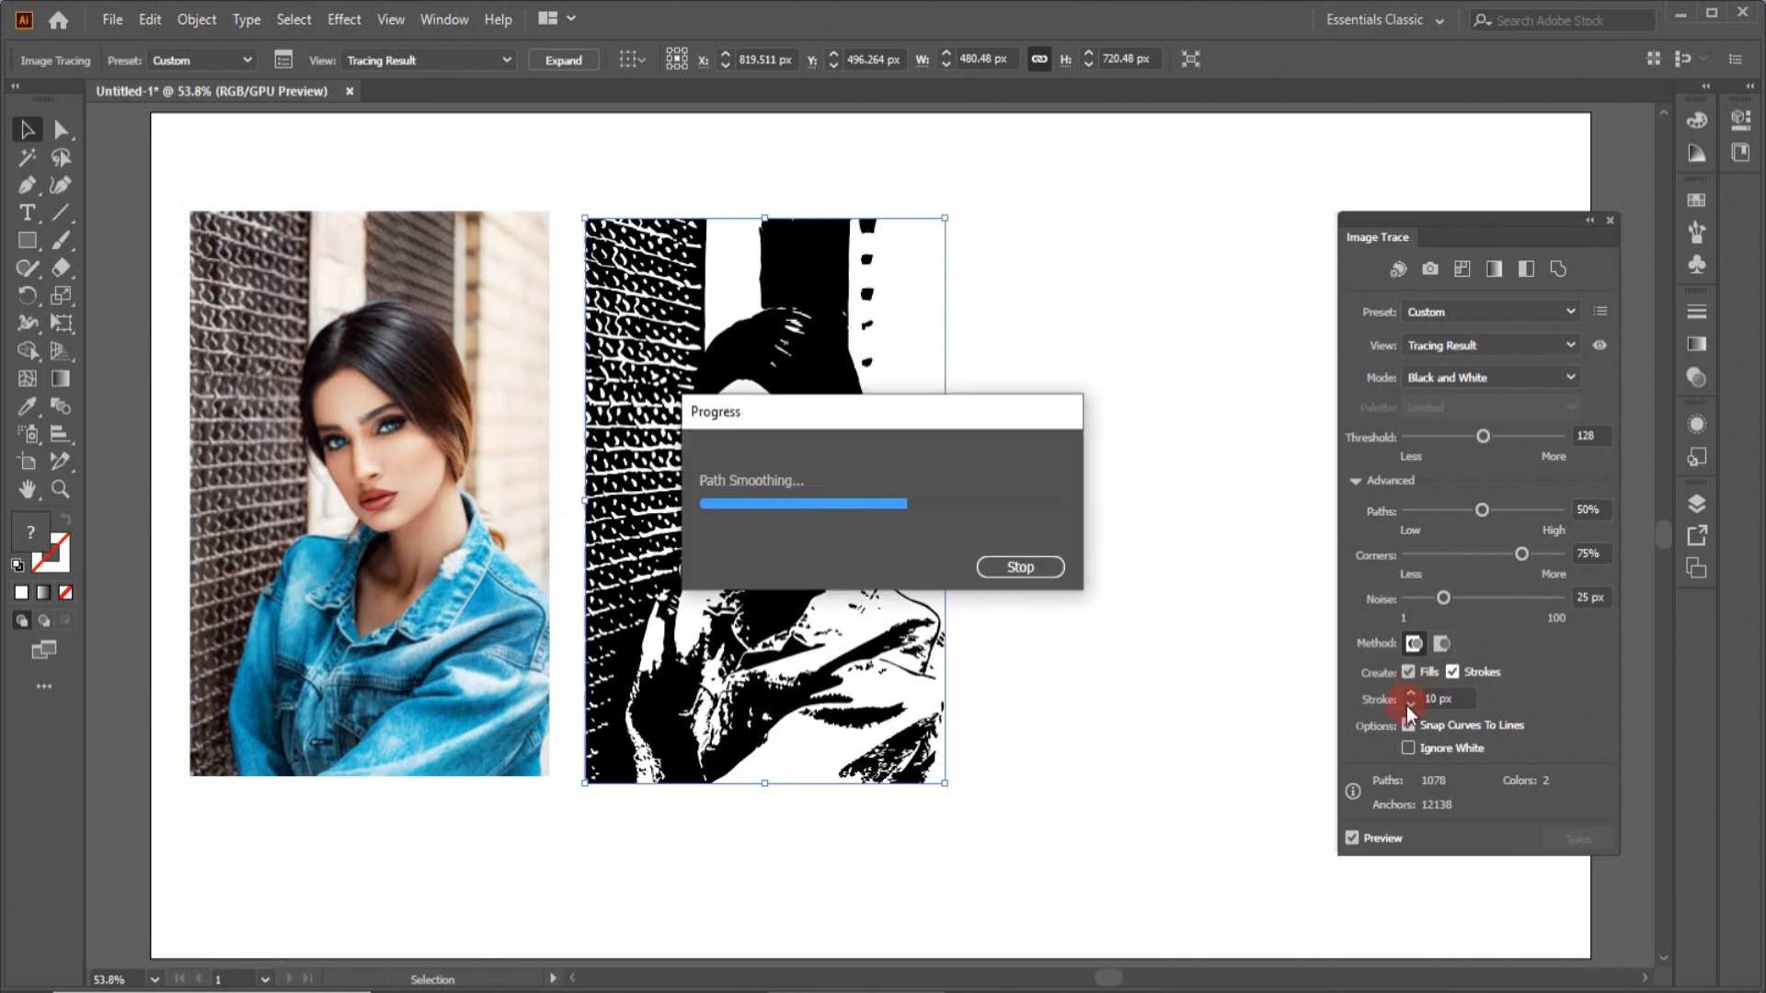
pyautogui.click(1408, 693)
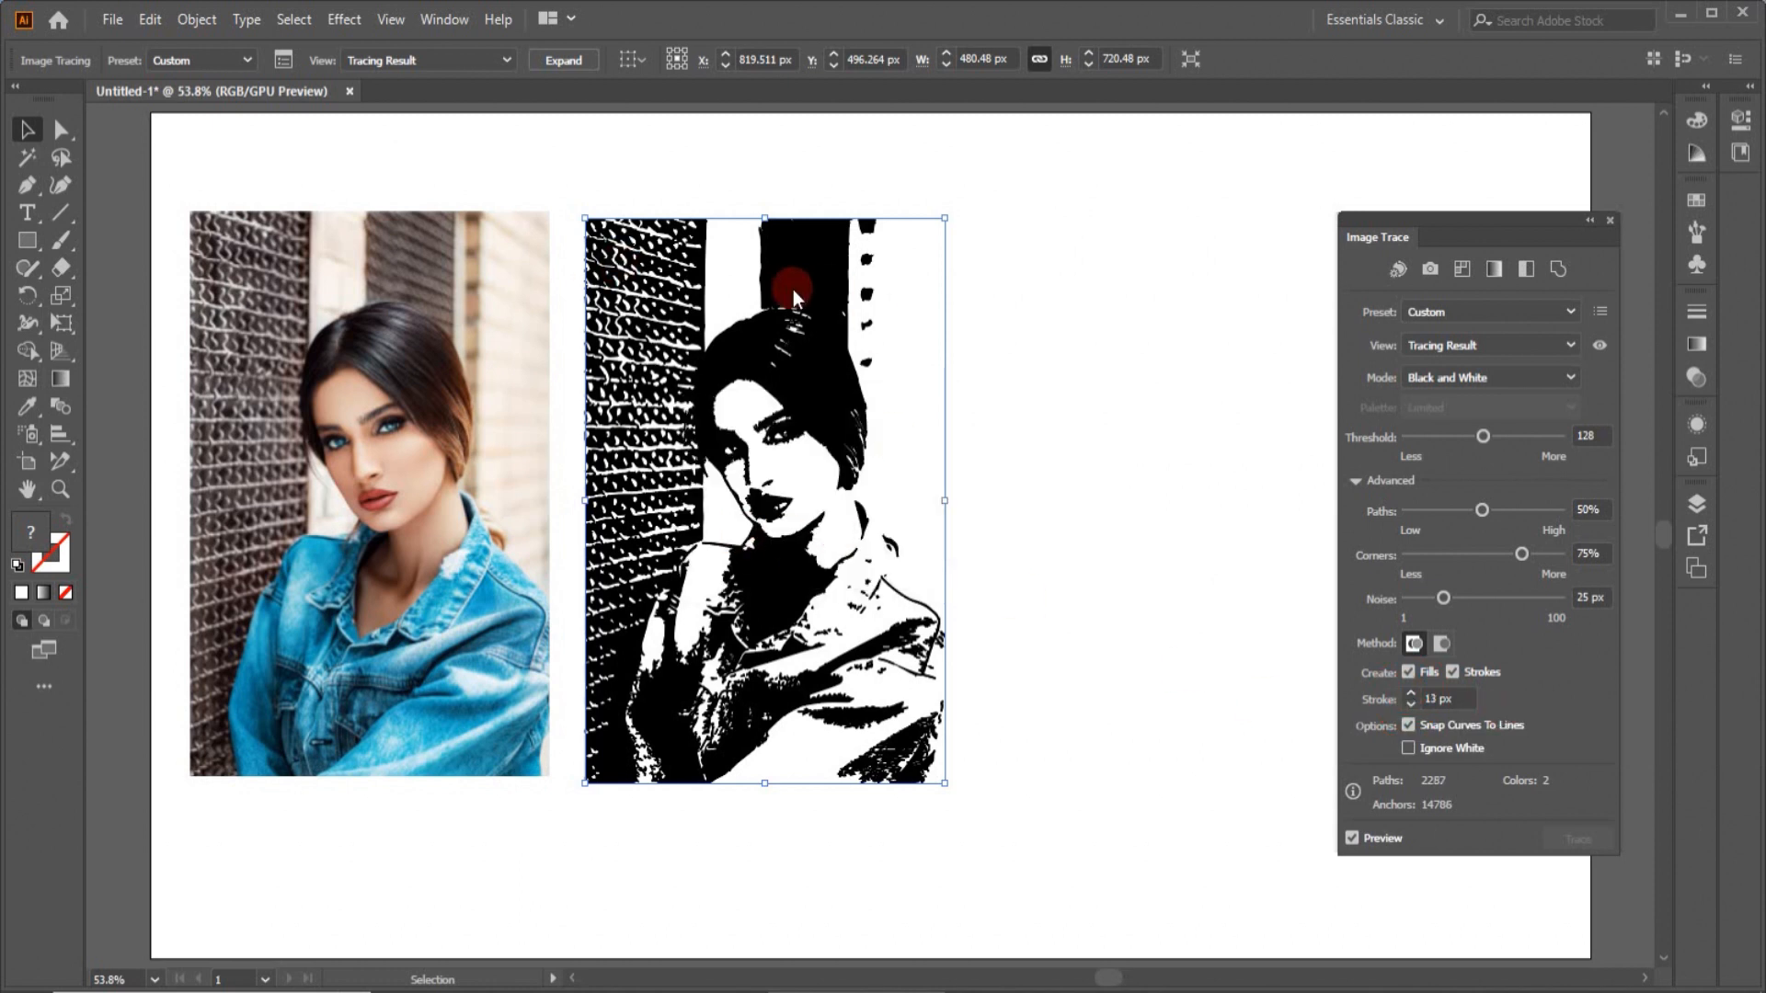
# Step: Delete the tracing with strokes and place a fresh duplicate of the original photo beside it
pyautogui.click(830, 719)
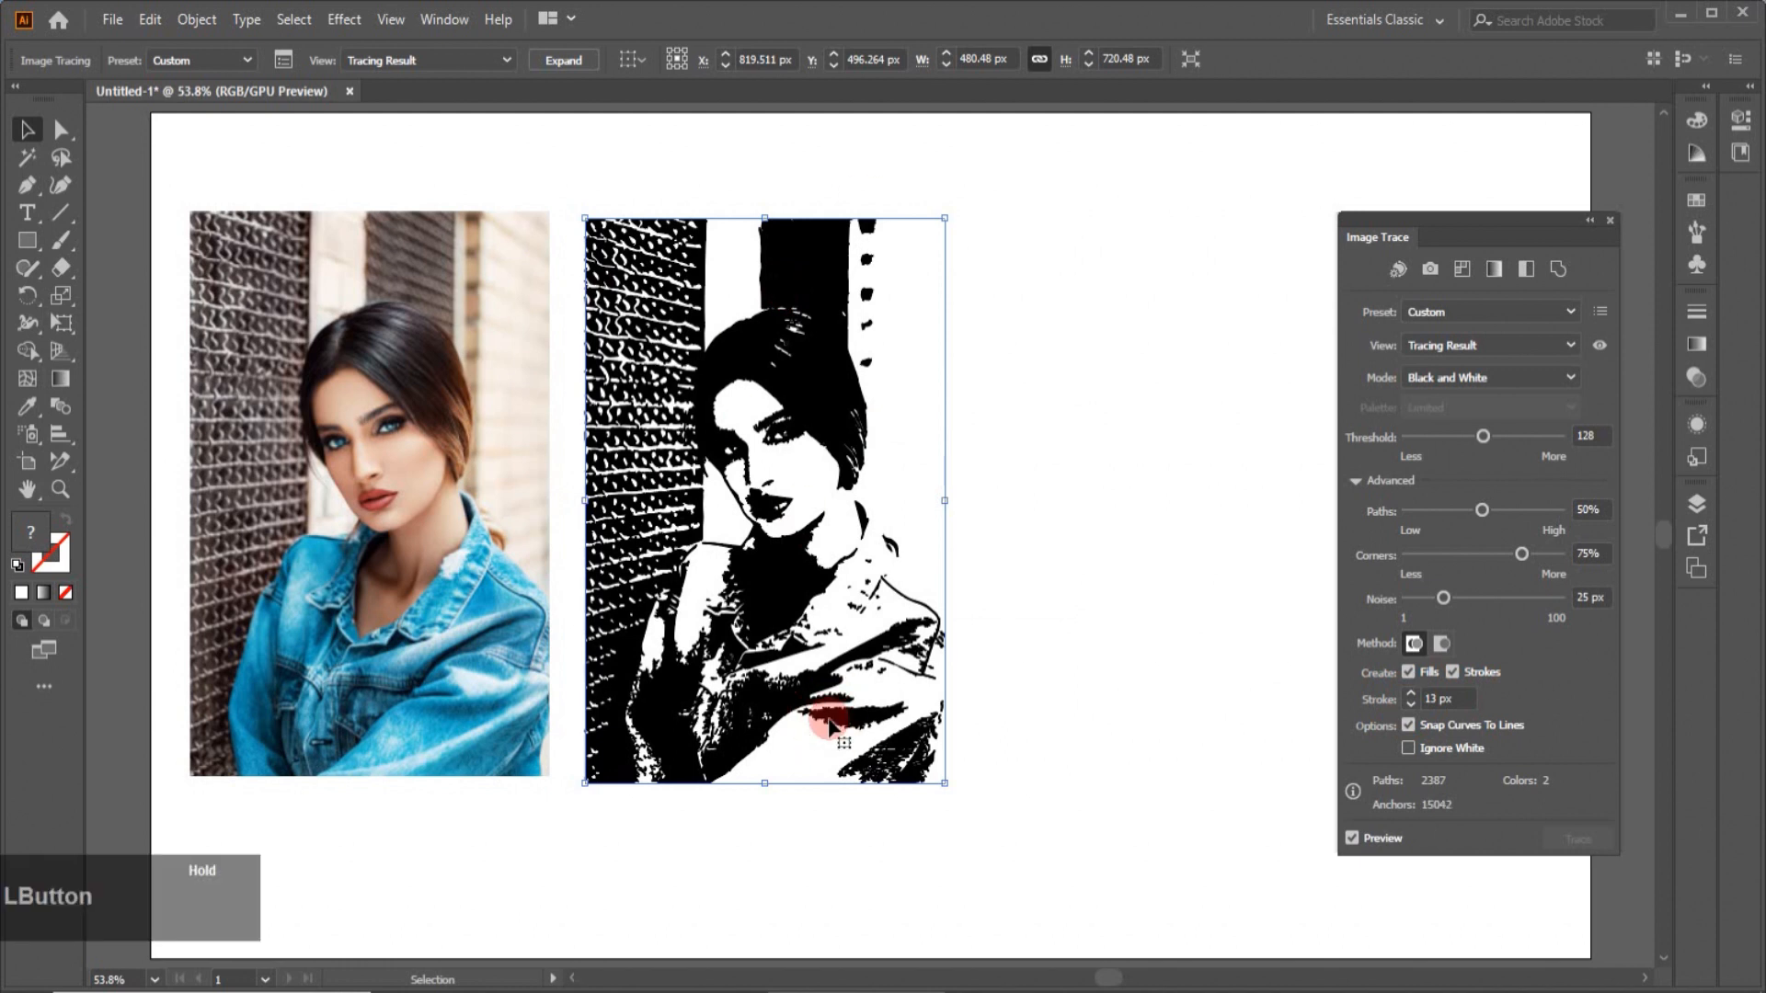
pyautogui.press('Delete')
pyautogui.moveTo(274, 532); pyautogui.dragTo(656, 528)
# Step: Trace the new photo copy with the Sketched Art preset, followed by the Silhouettes preset
pyautogui.click(1569, 309)
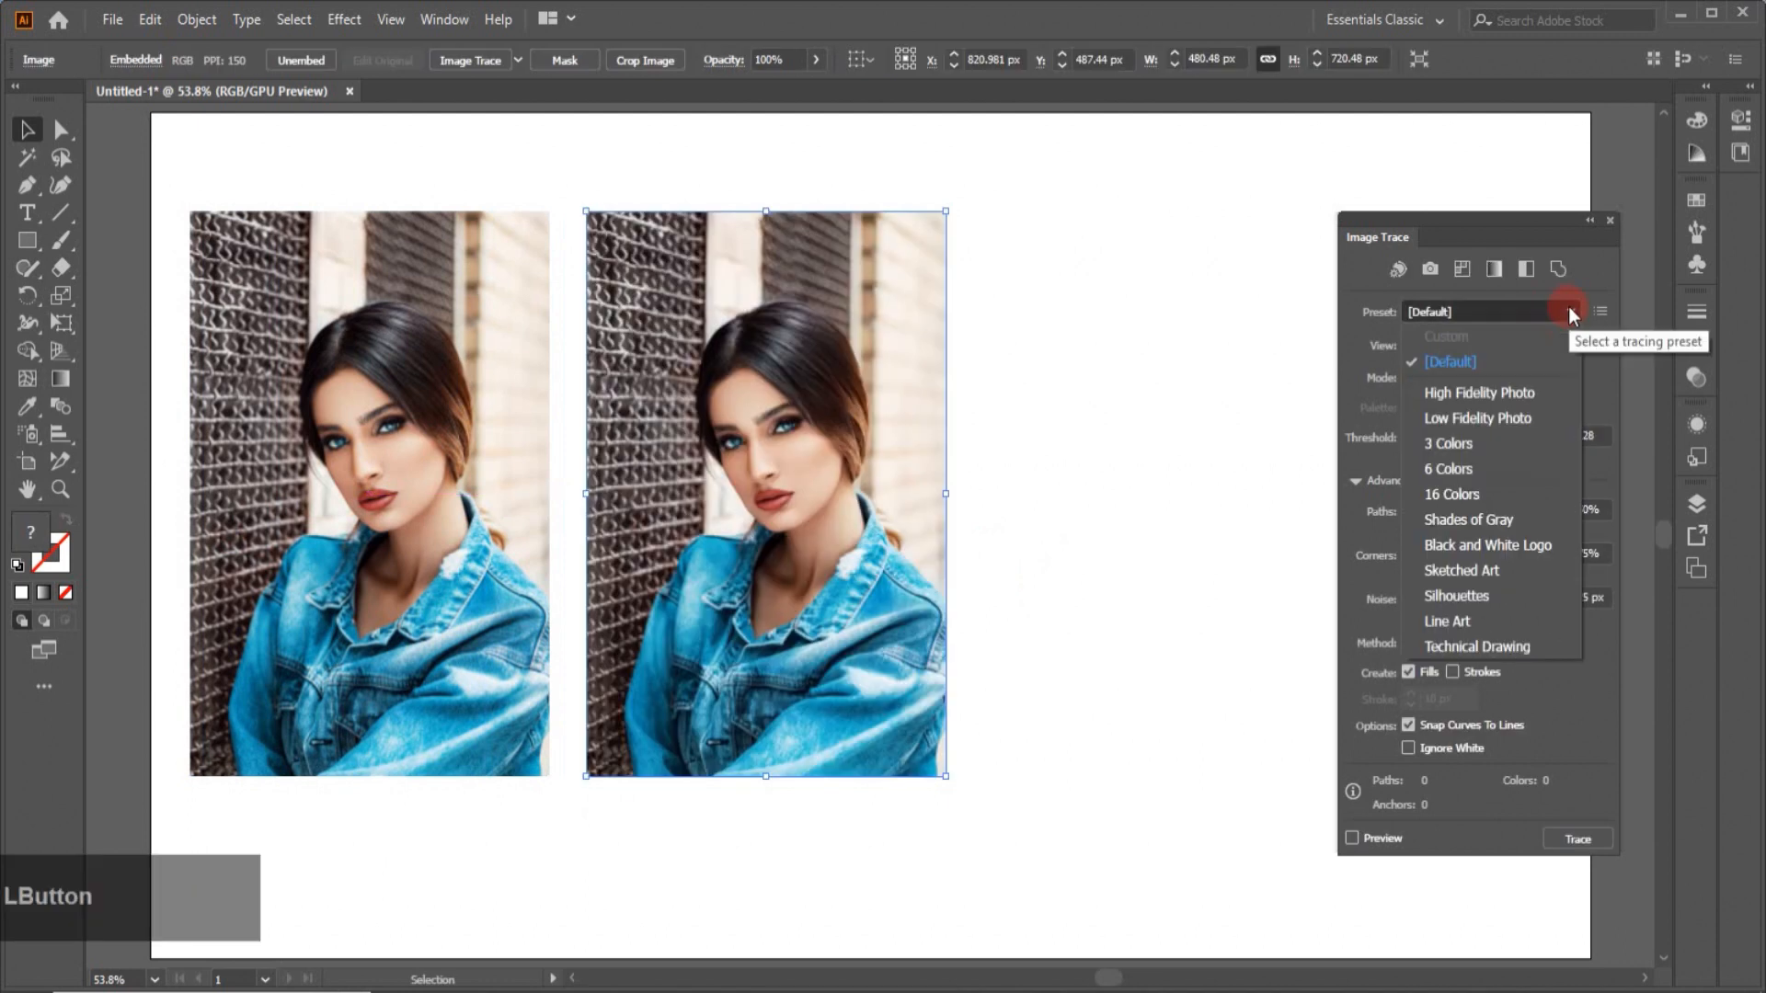
pyautogui.click(1466, 571)
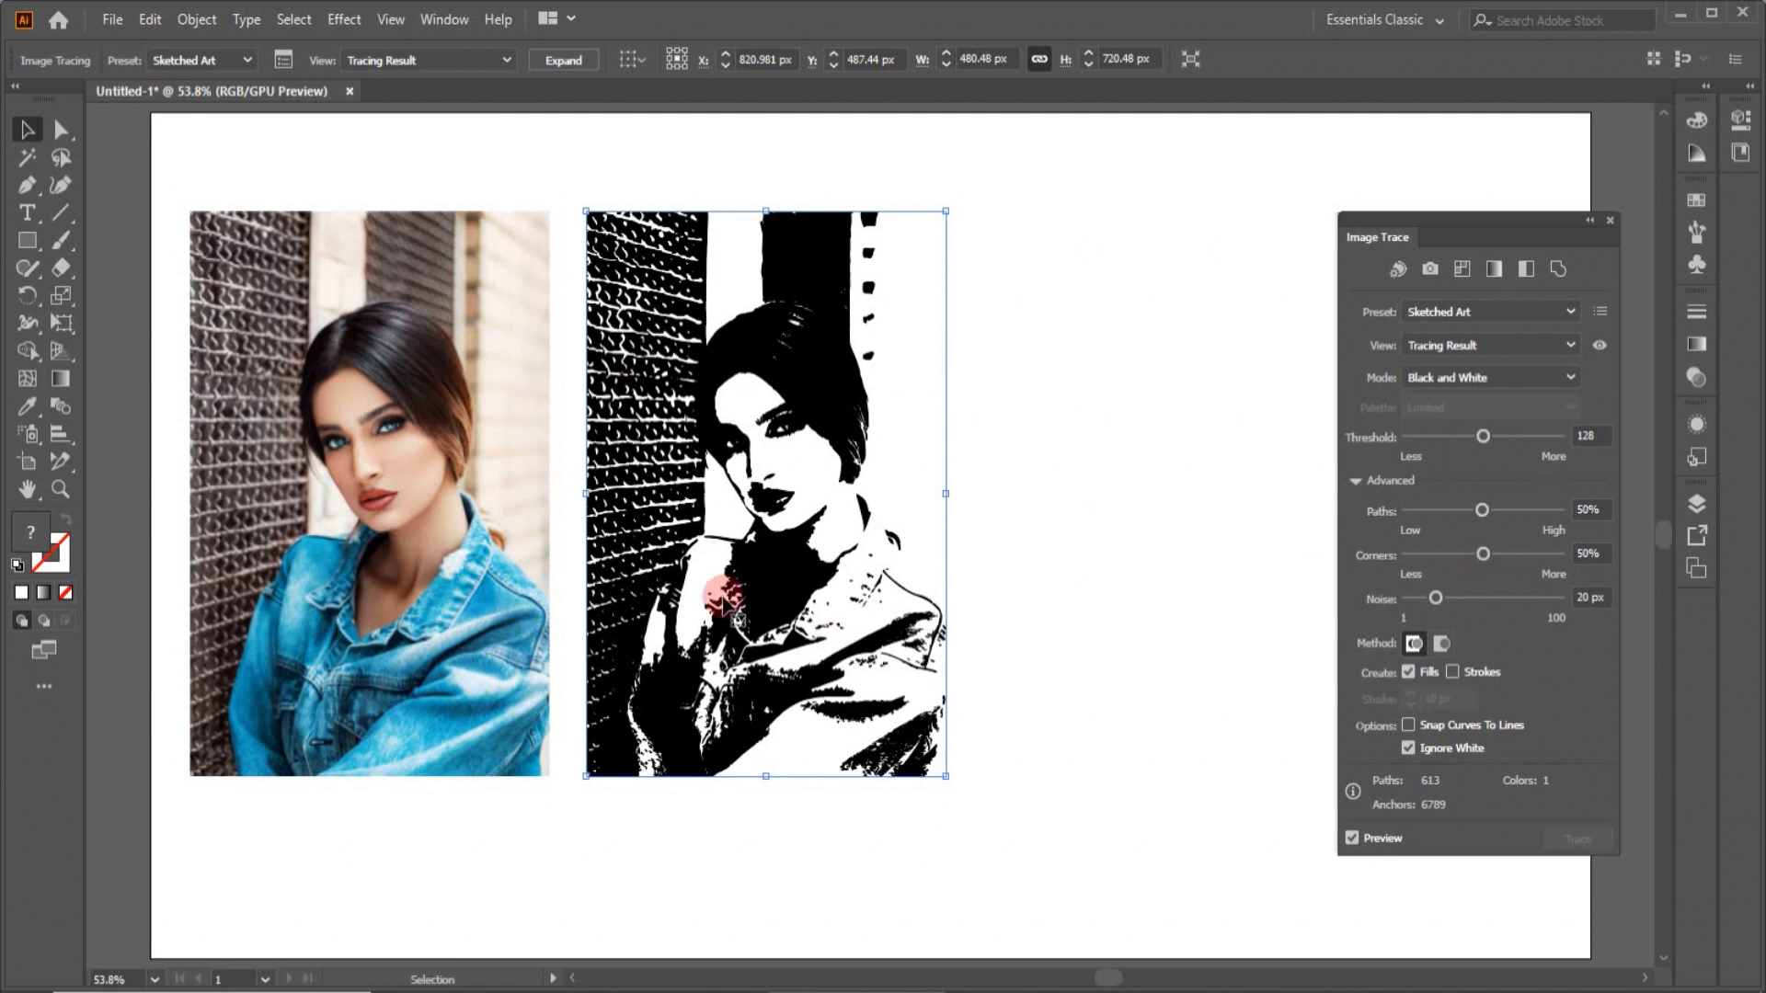
pyautogui.click(1563, 312)
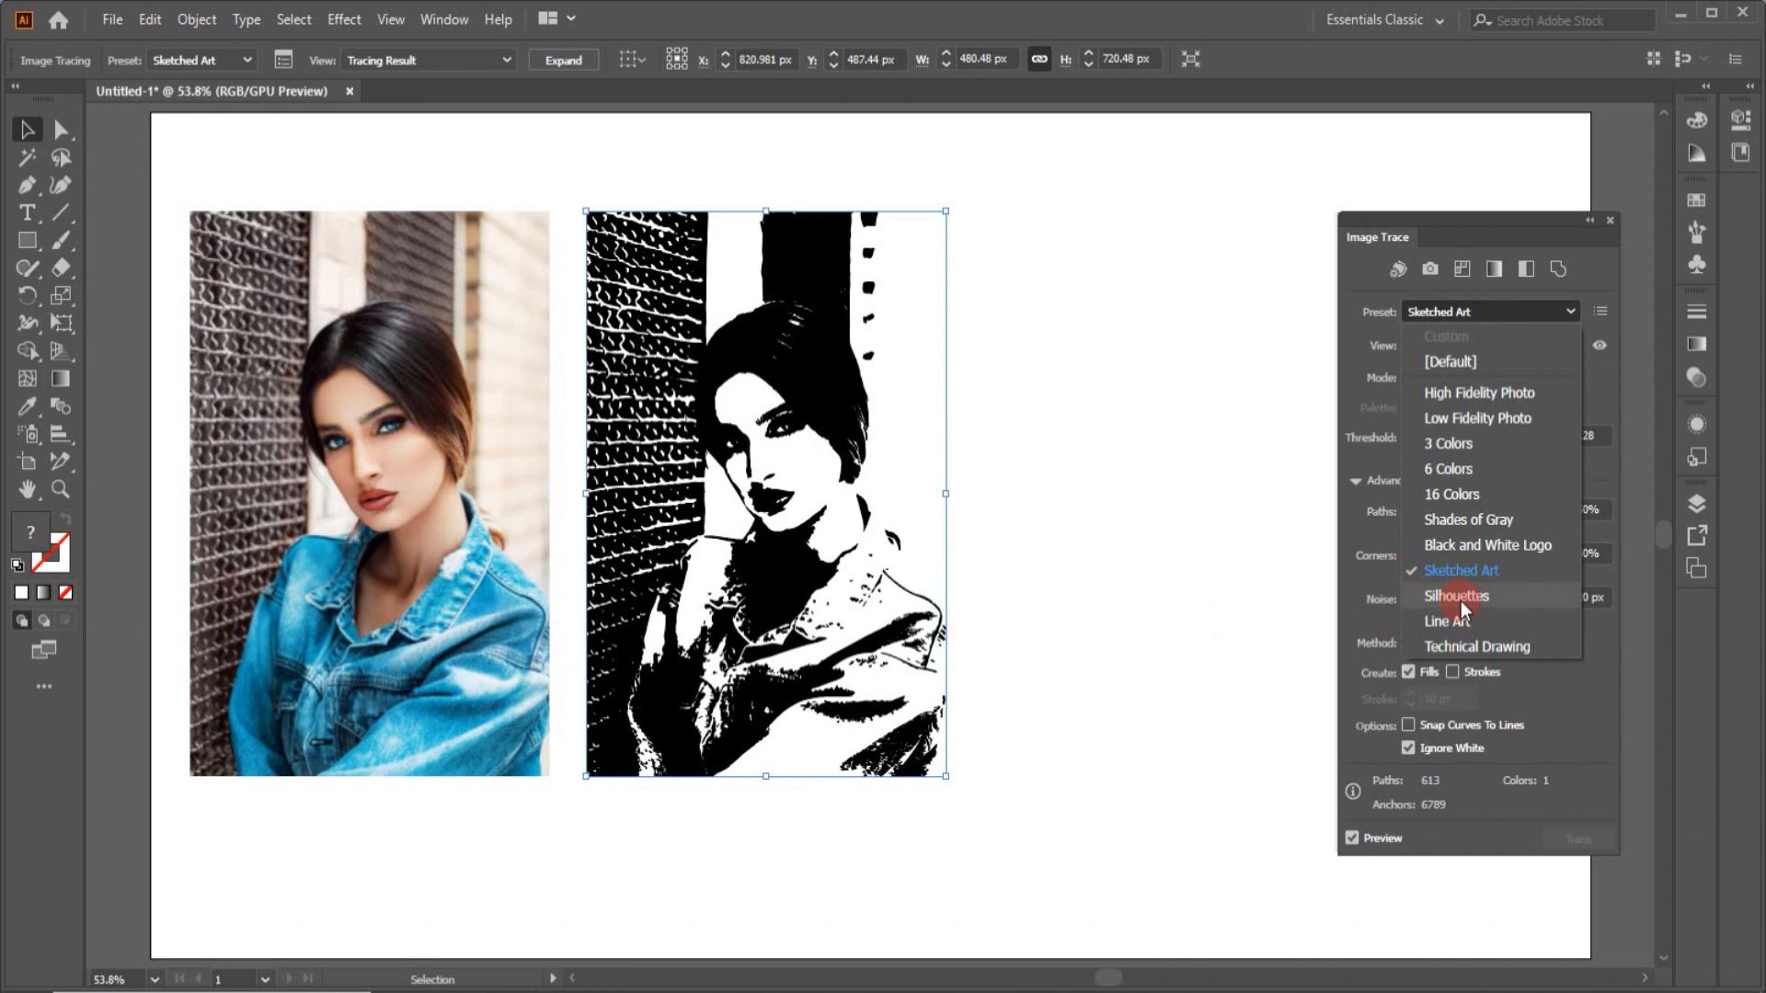
pyautogui.click(1459, 594)
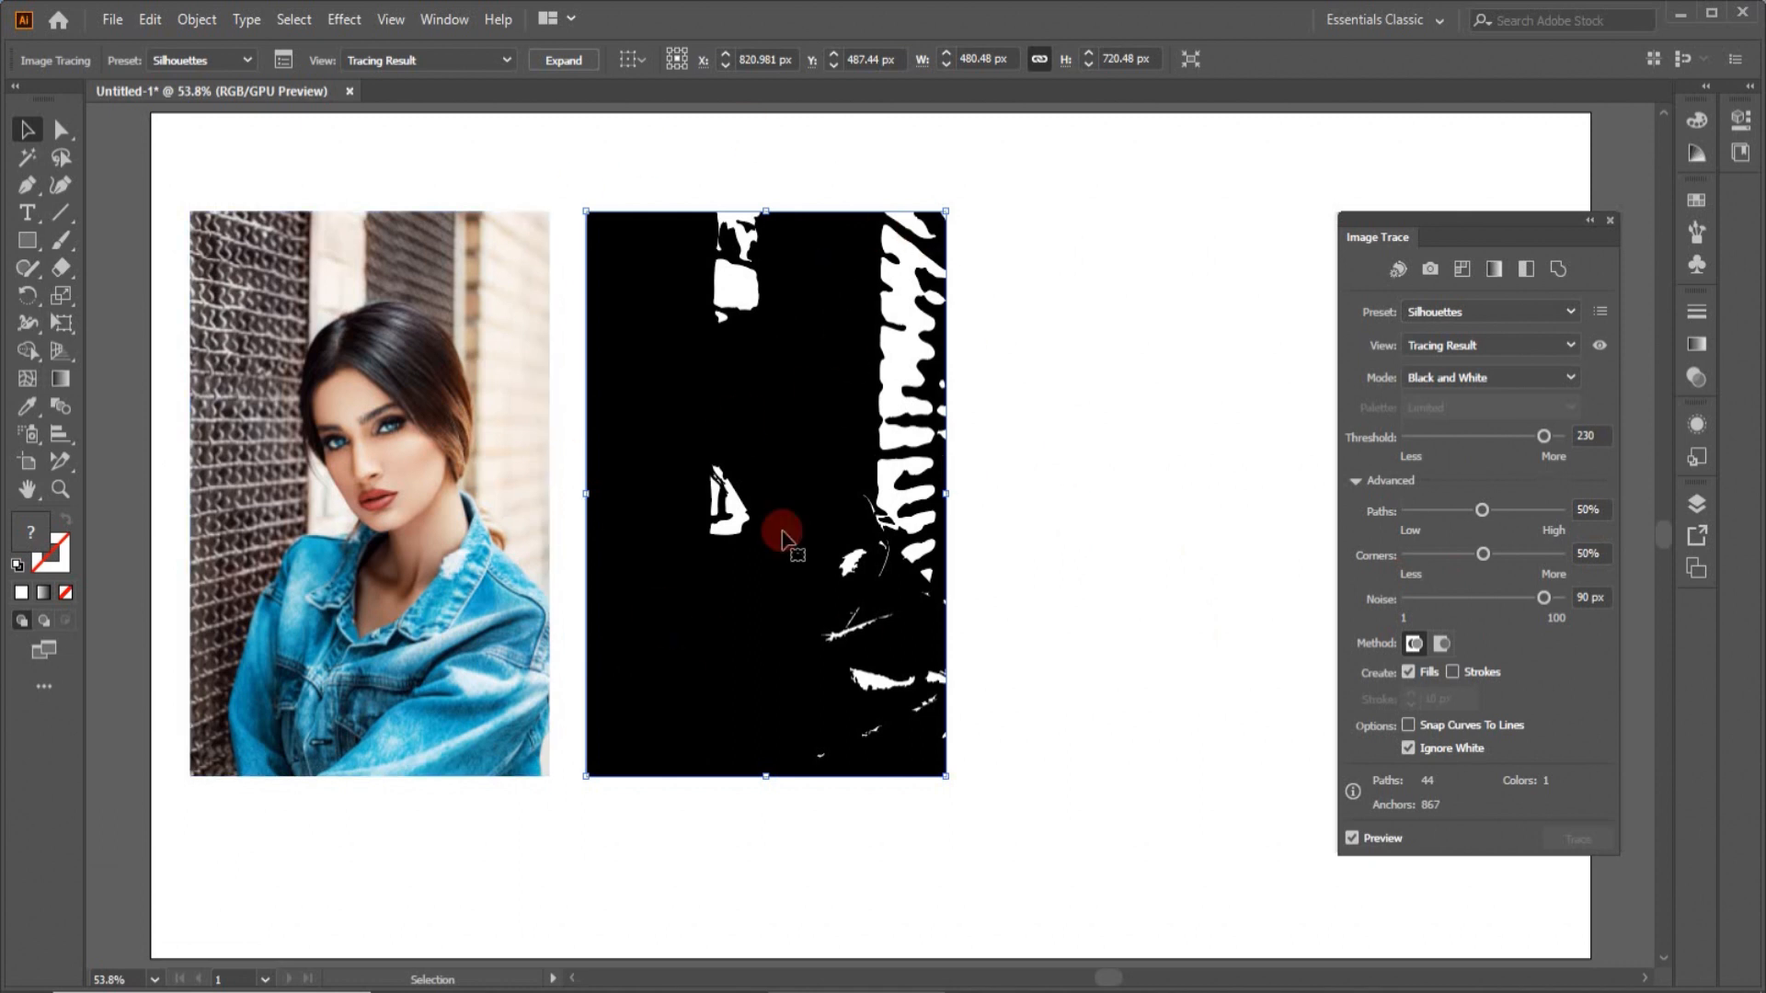
# Step: Delete the silhouette tracing and duplicate the original photo beside itself again
pyautogui.click(877, 568)
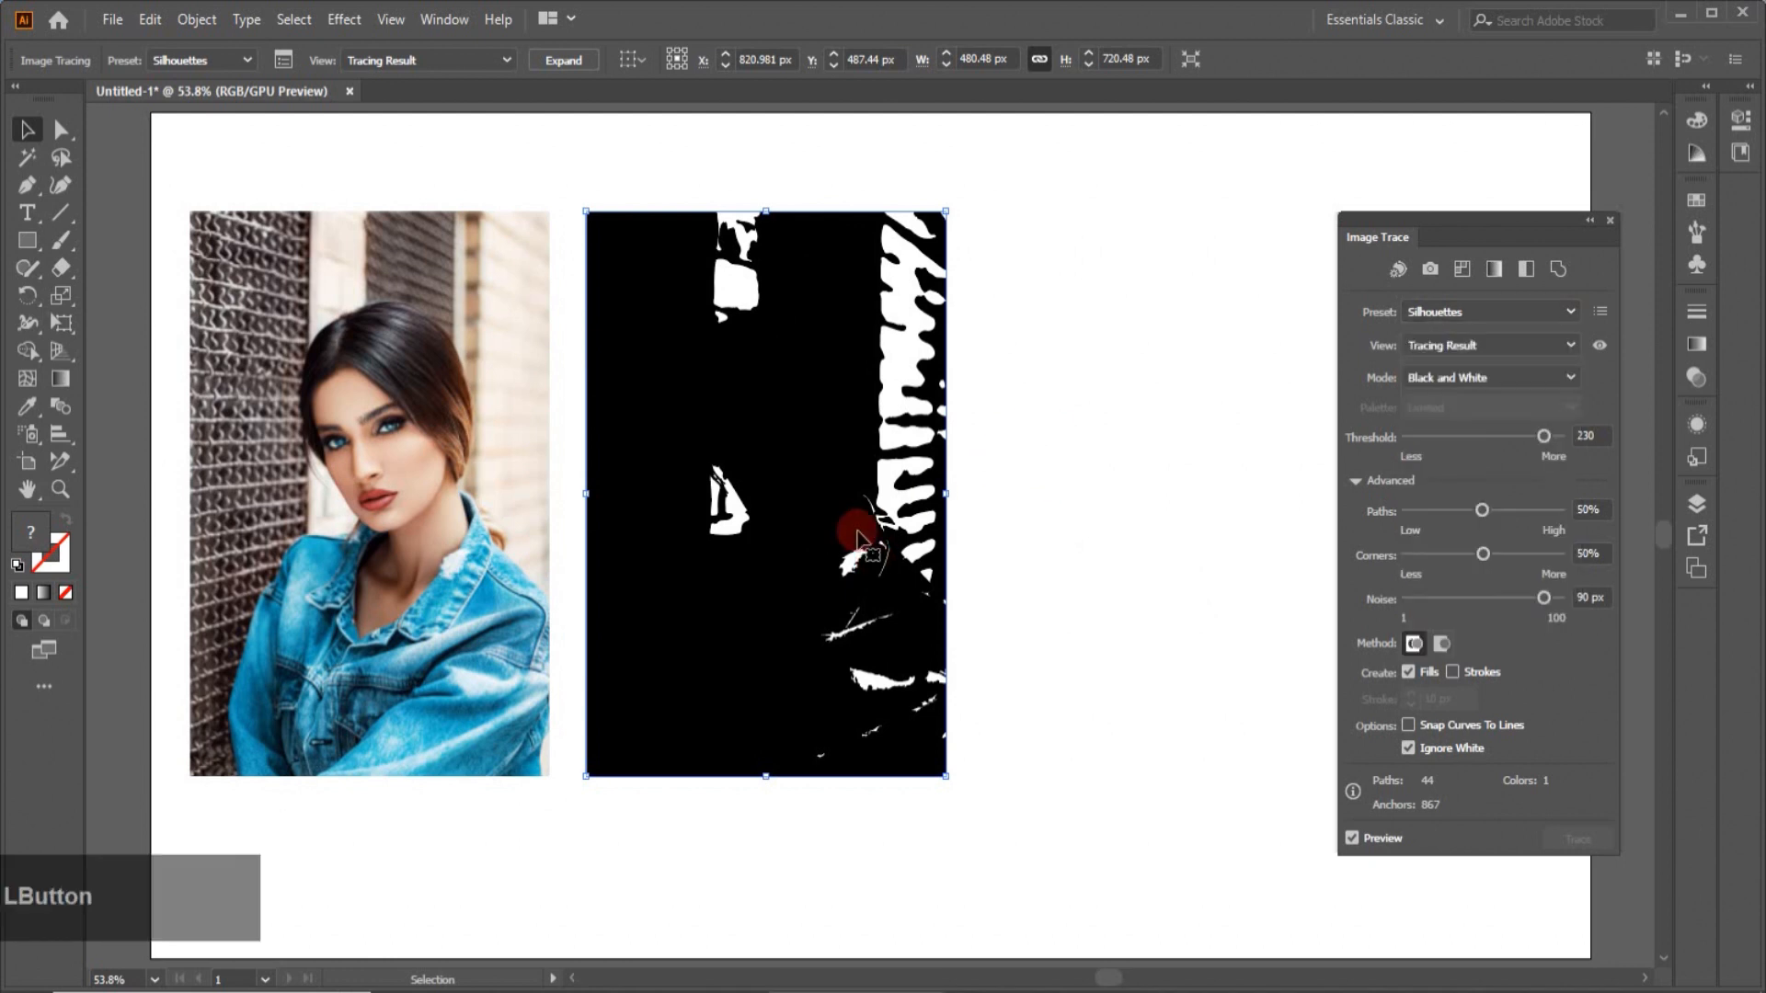
pyautogui.press('Delete')
pyautogui.moveTo(385, 594); pyautogui.dragTo(789, 609)
# Step: Trace the photo copy with the Line Art preset, then set Paths to 89% and Noise to 80 px
pyautogui.click(1568, 311)
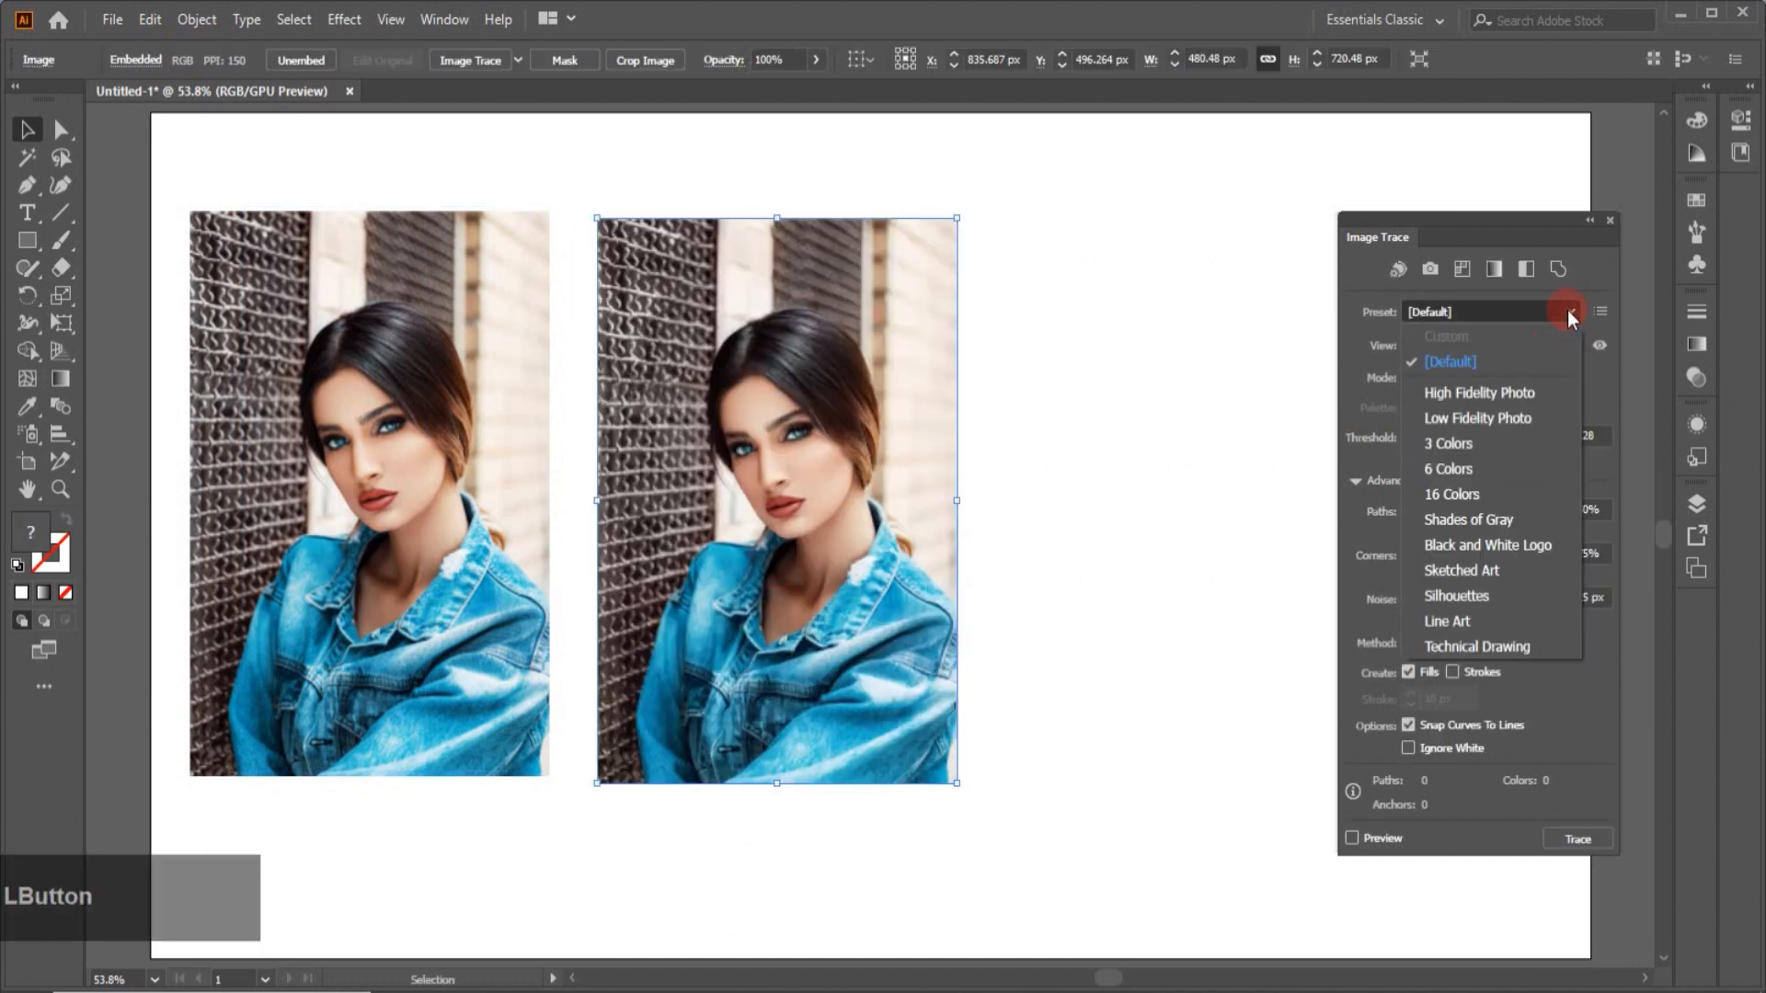
pyautogui.click(1445, 621)
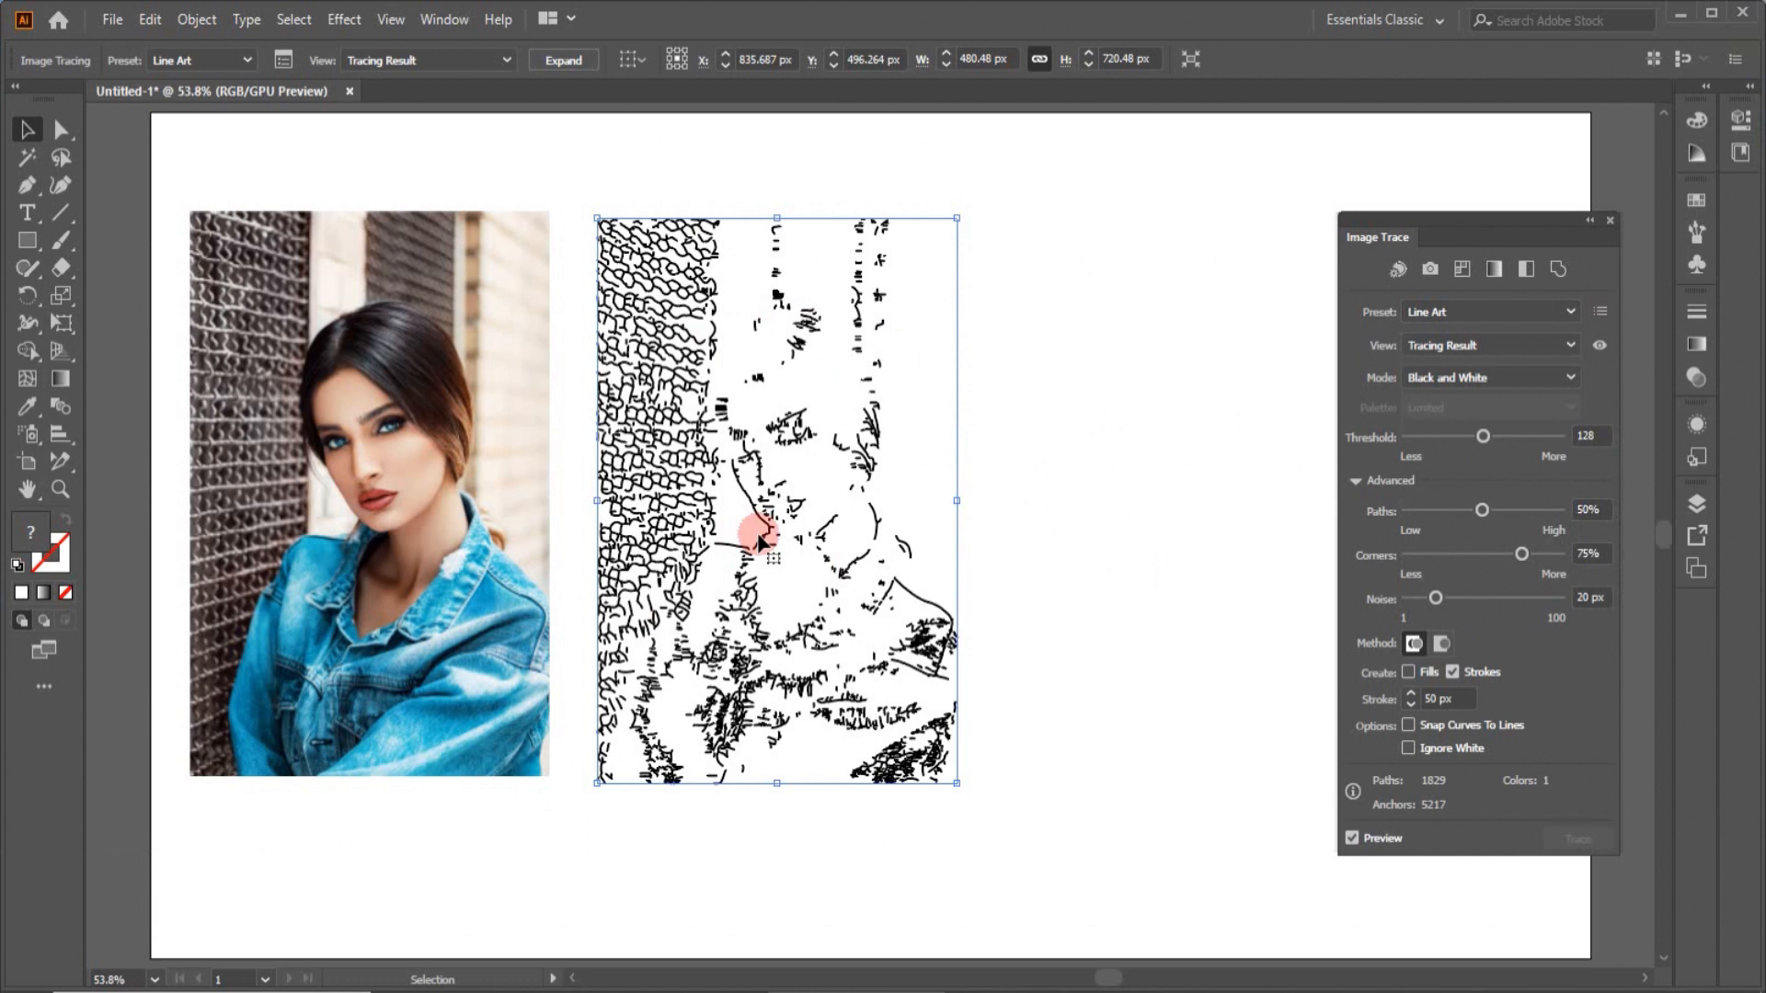
pyautogui.click(1543, 510)
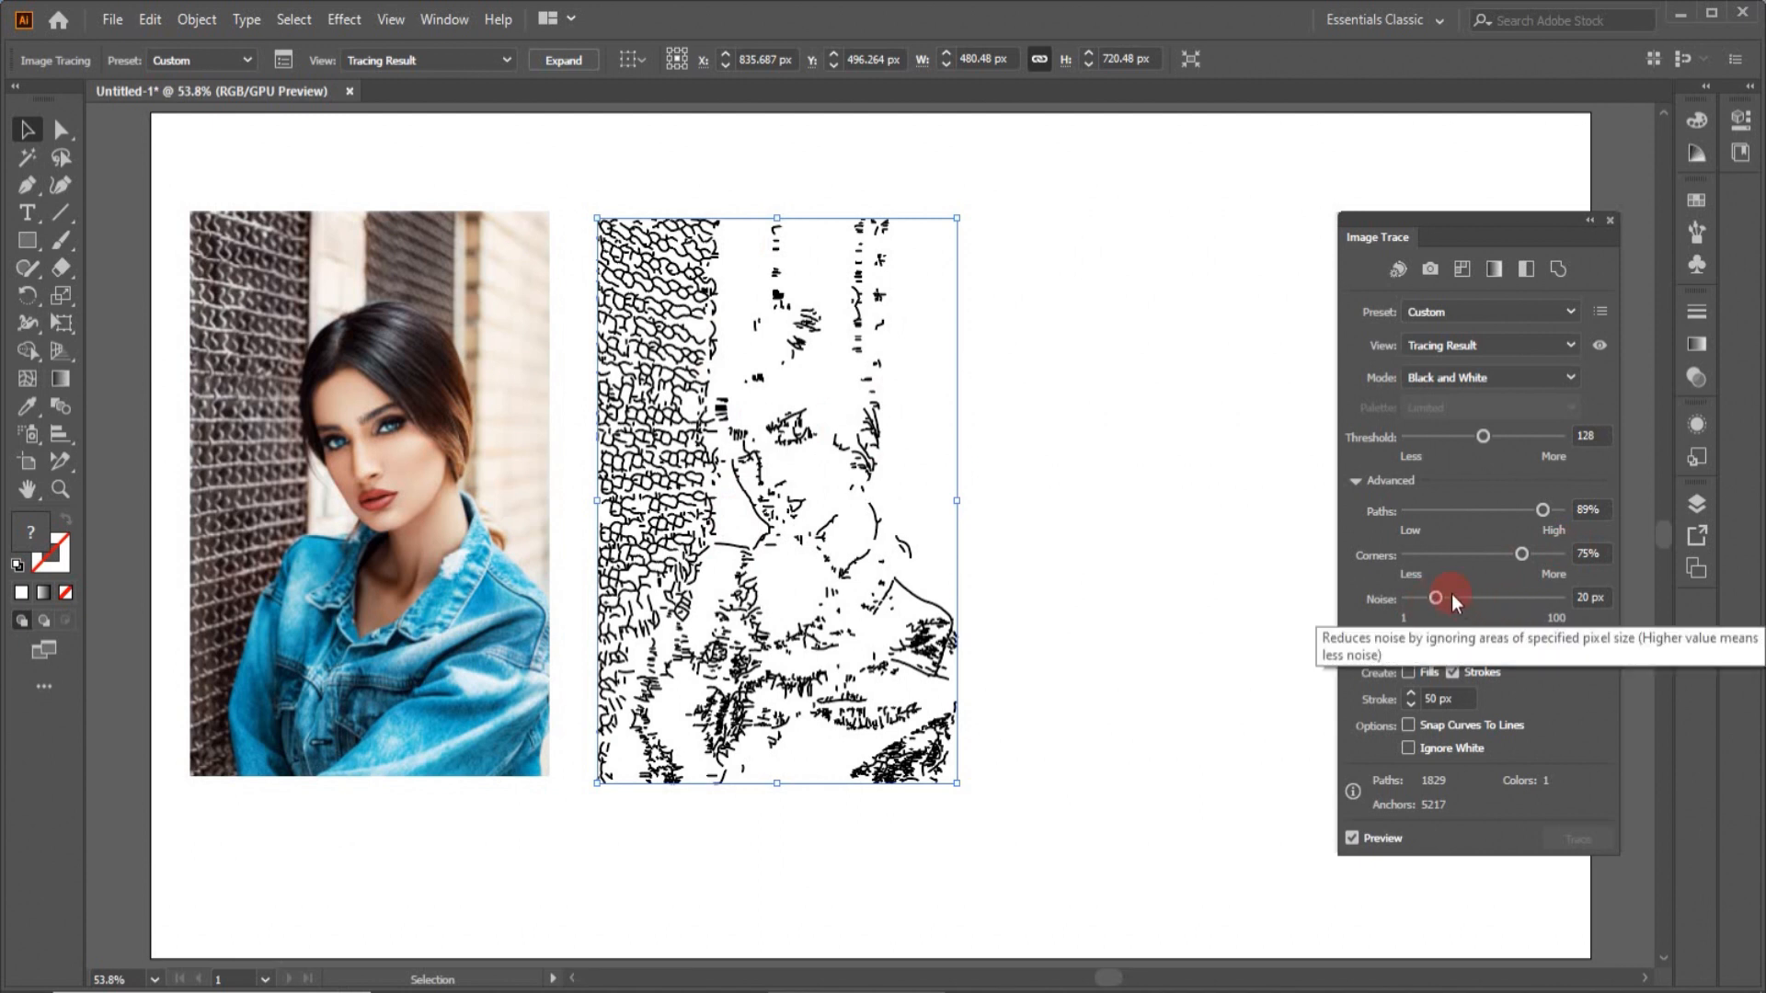
pyautogui.moveTo(1433, 596); pyautogui.dragTo(1527, 598)
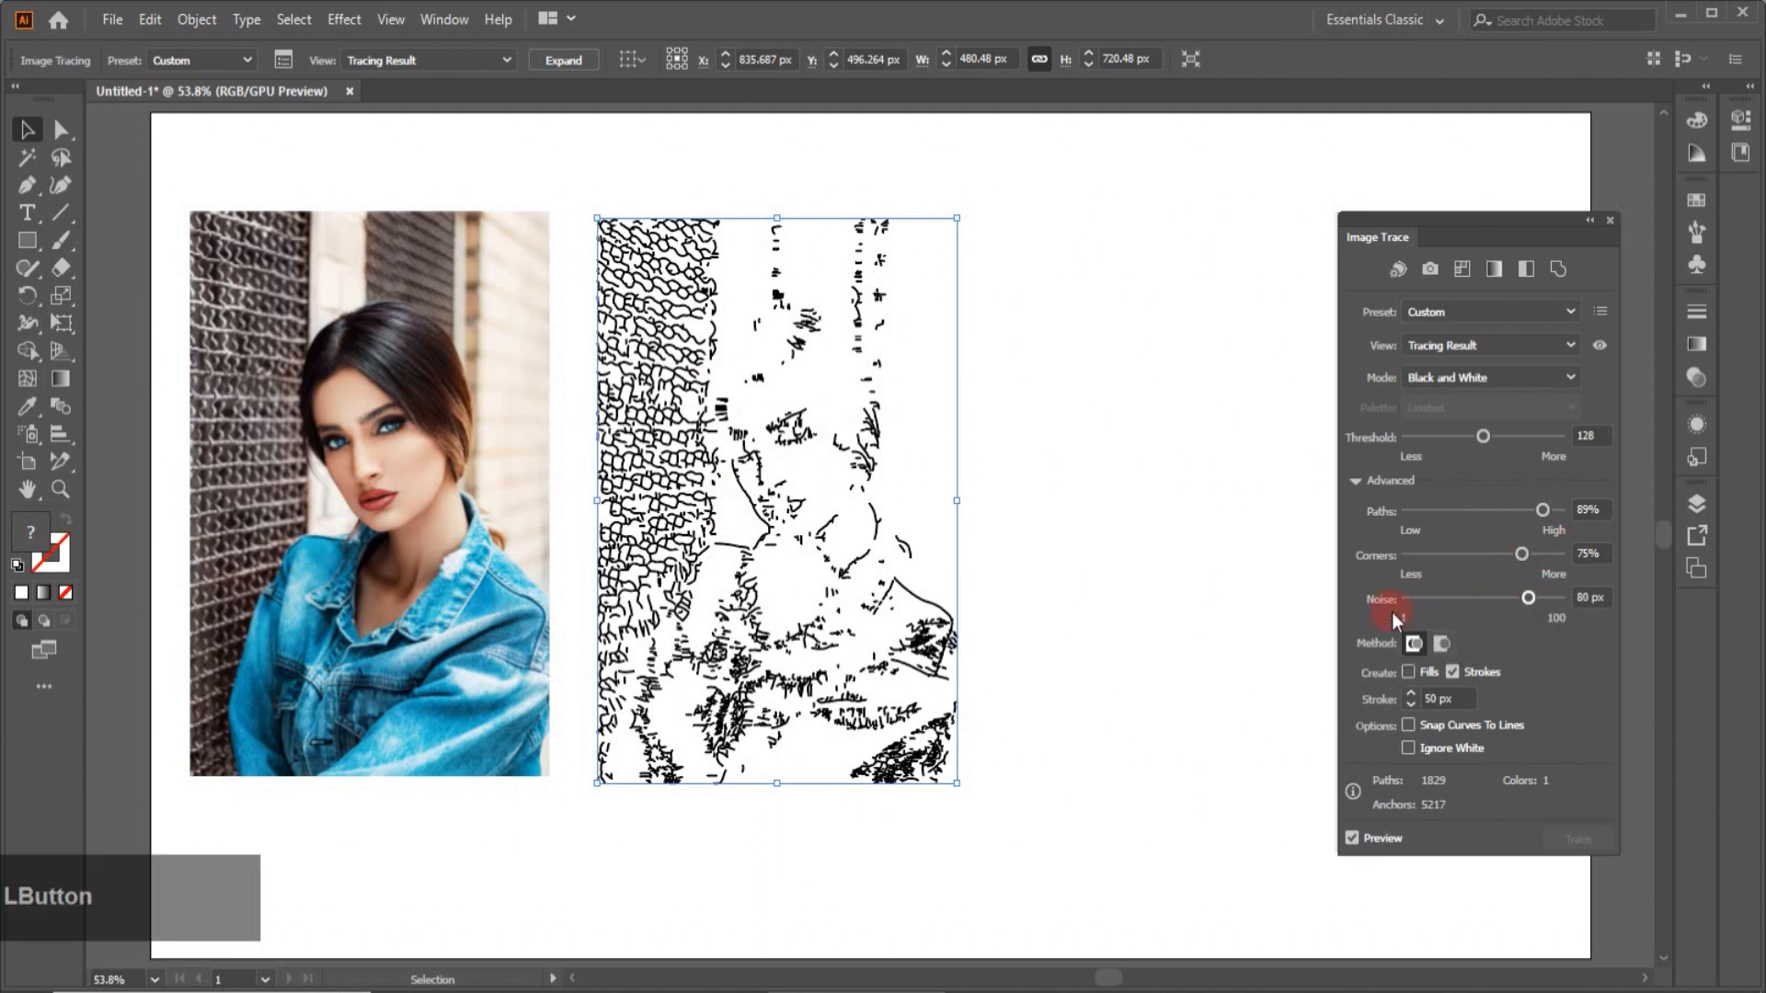
pyautogui.click(1243, 627)
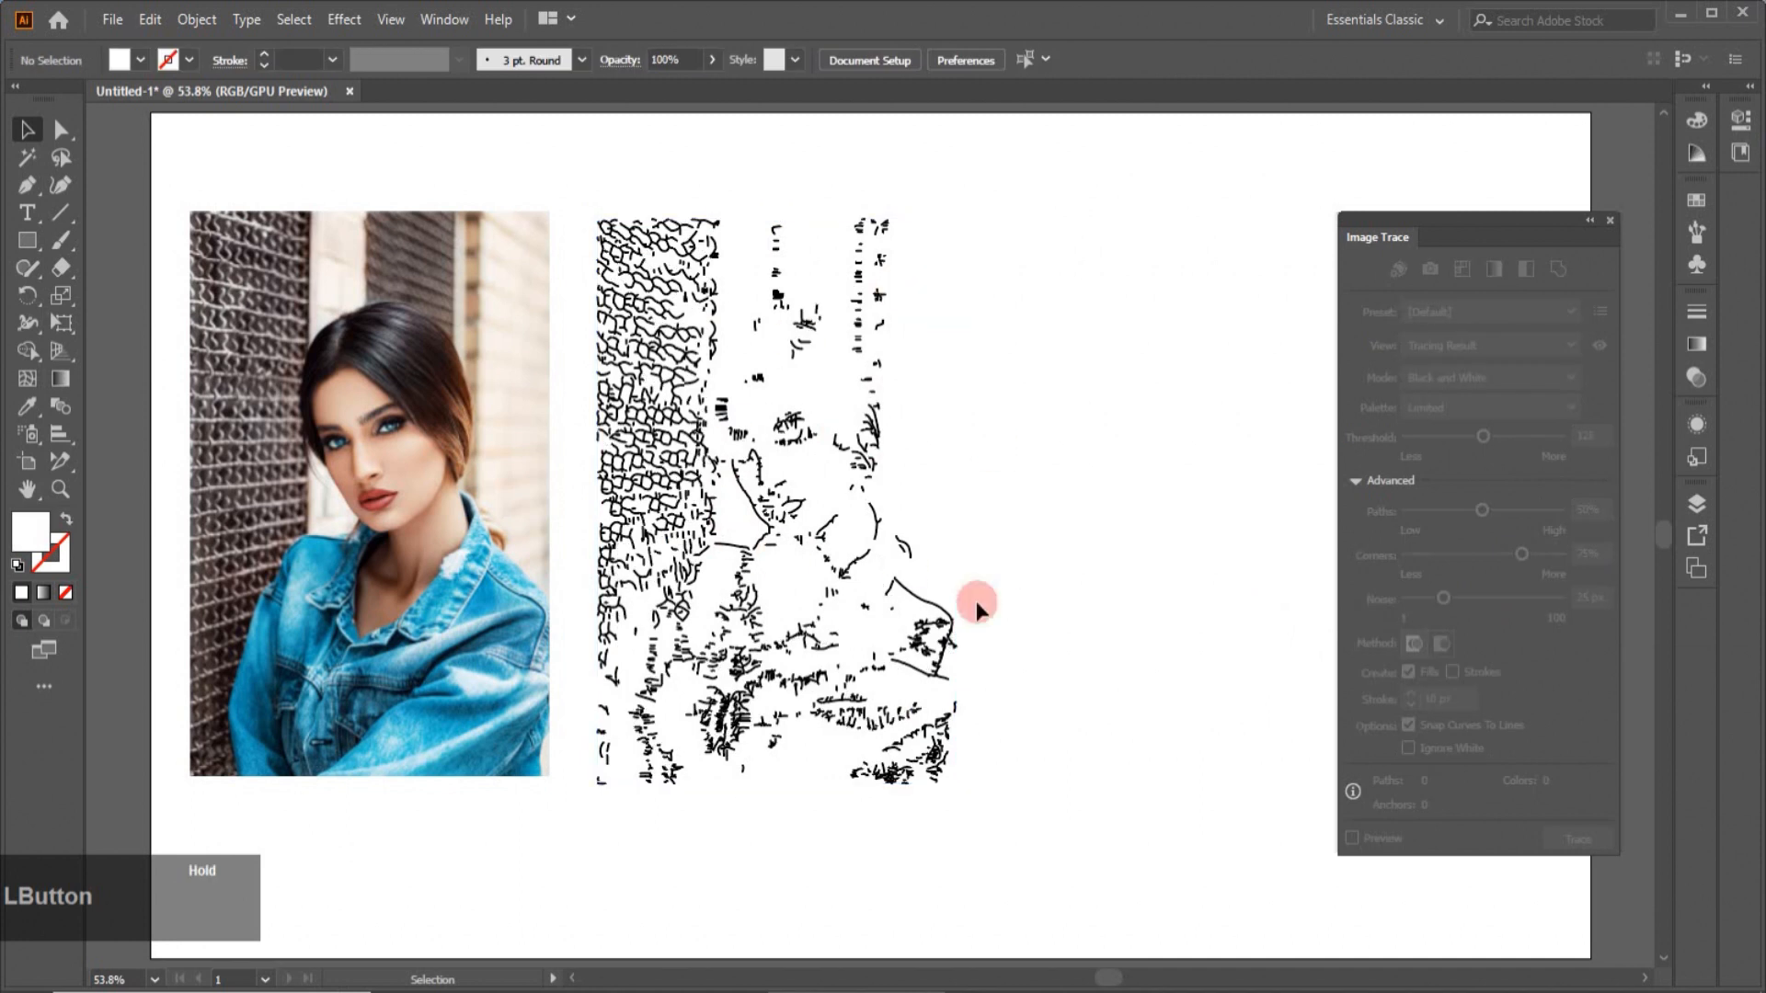
# Step: Delete the line art tracing and place another duplicate of the original photo beside it
pyautogui.moveTo(835, 756); pyautogui.dragTo(835, 716)
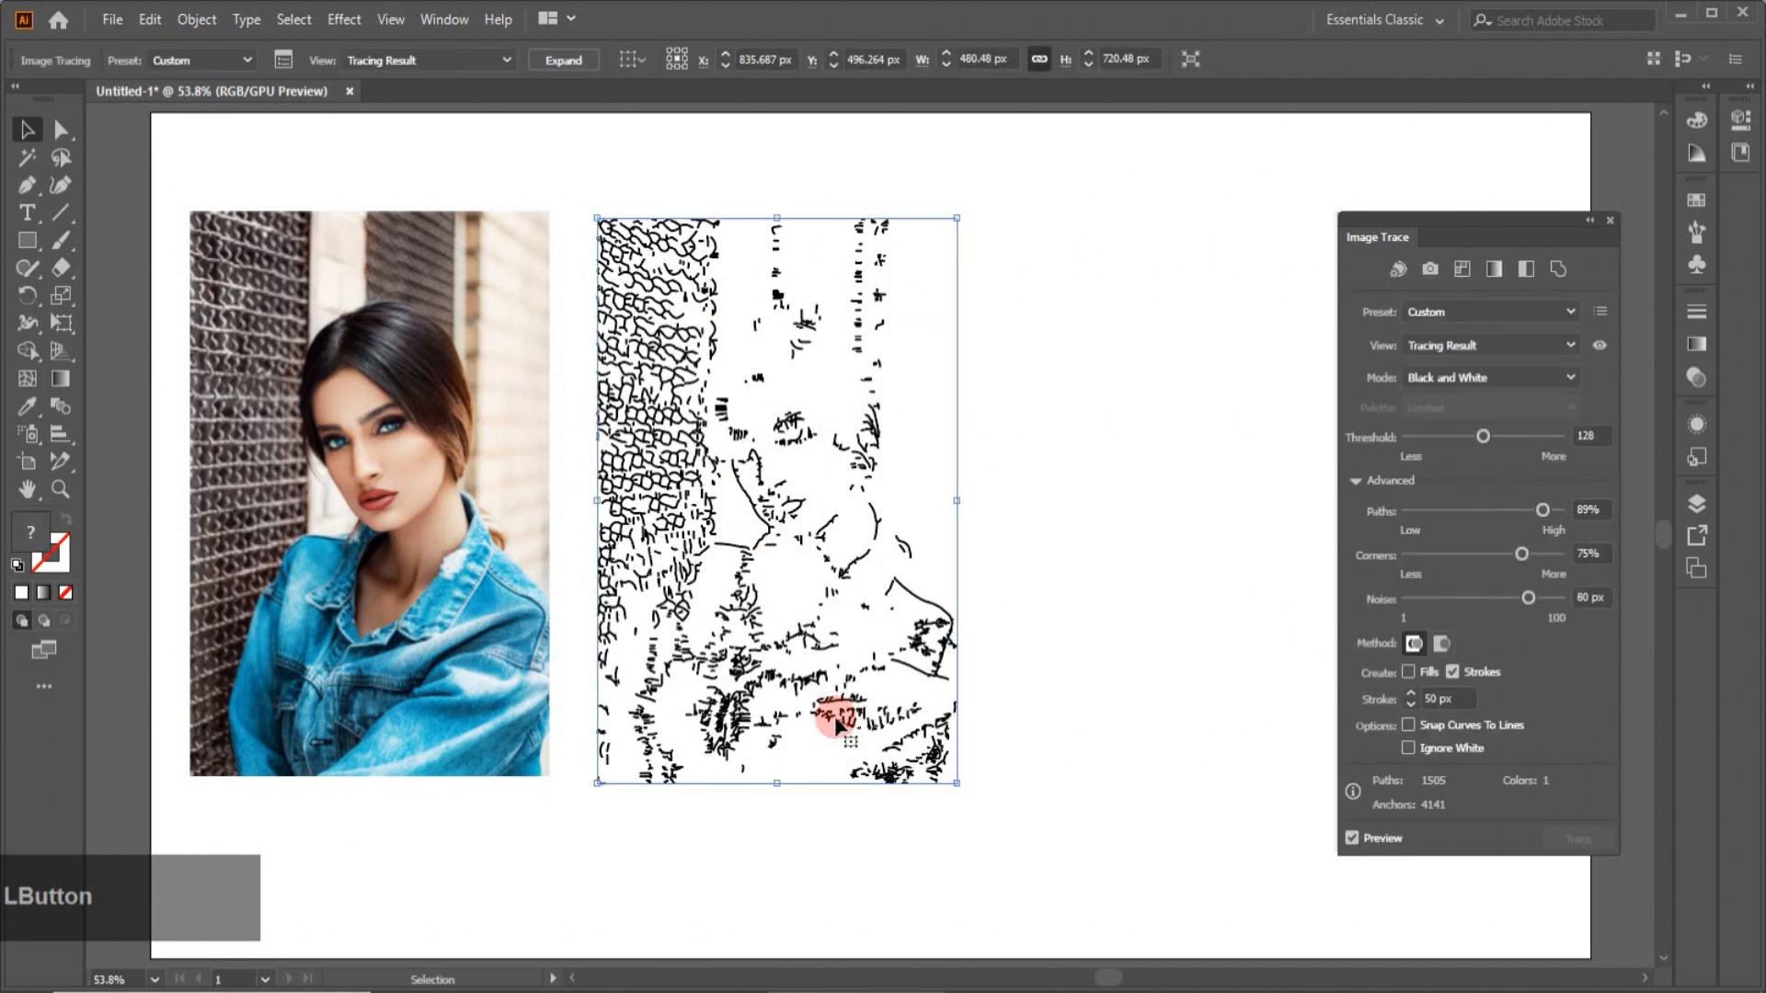
pyautogui.press('Delete')
pyautogui.moveTo(447, 444); pyautogui.dragTo(828, 448)
pyautogui.press('alt')
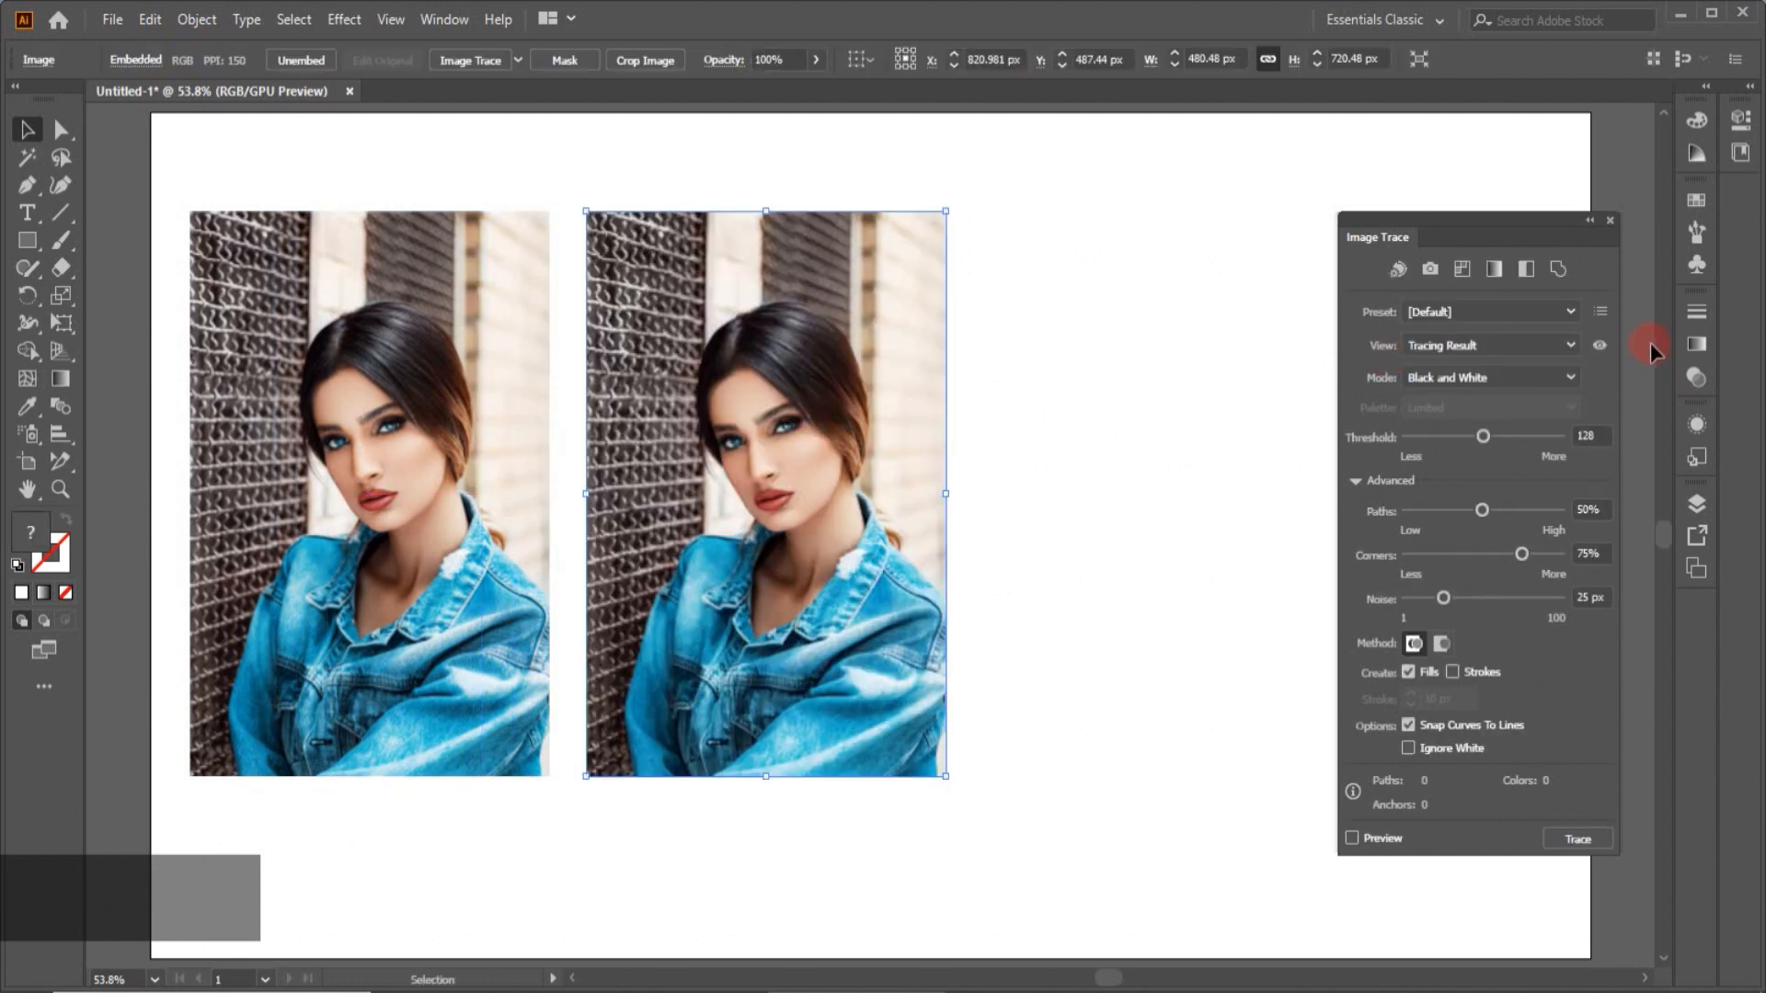
# Step: Trace the photo copy with the Technical Drawing preset
pyautogui.click(1571, 312)
pyautogui.click(1509, 646)
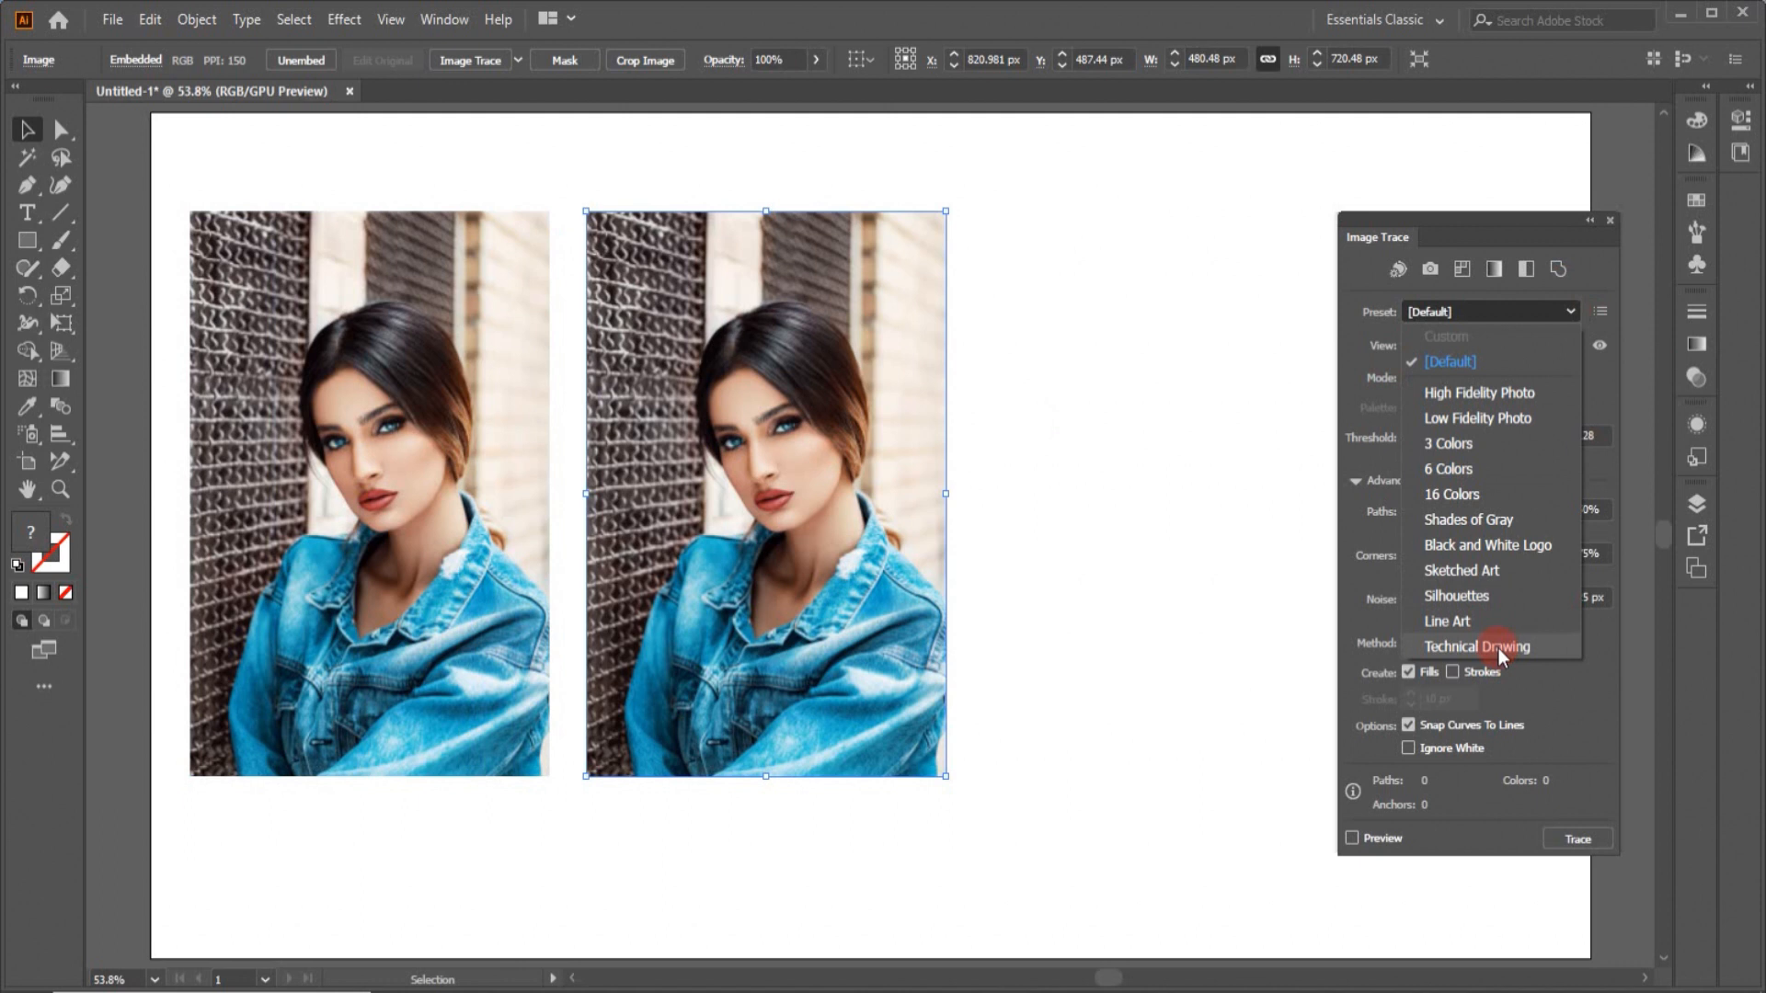
pyautogui.click(1498, 648)
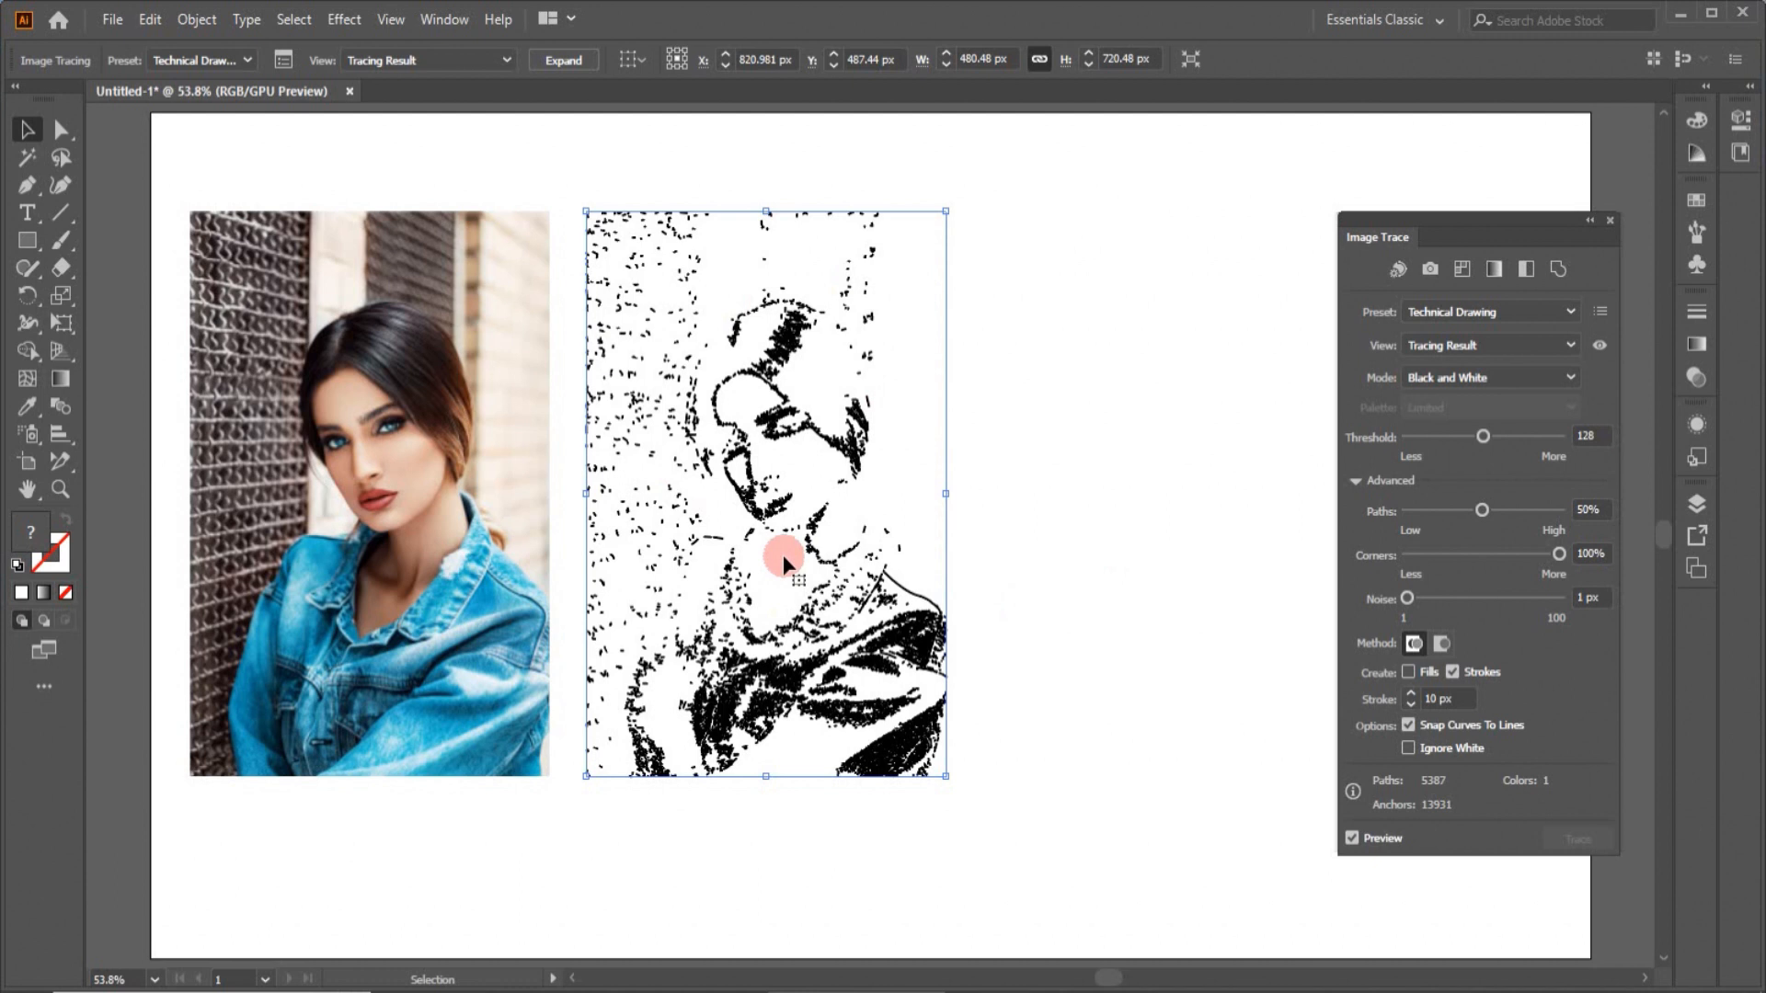
# Step: Delete the technical drawing tracing and replace it with a new duplicate of the original photo
pyautogui.press('Delete')
pyautogui.click(472, 577)
pyautogui.moveTo(472, 578); pyautogui.dragTo(848, 572)
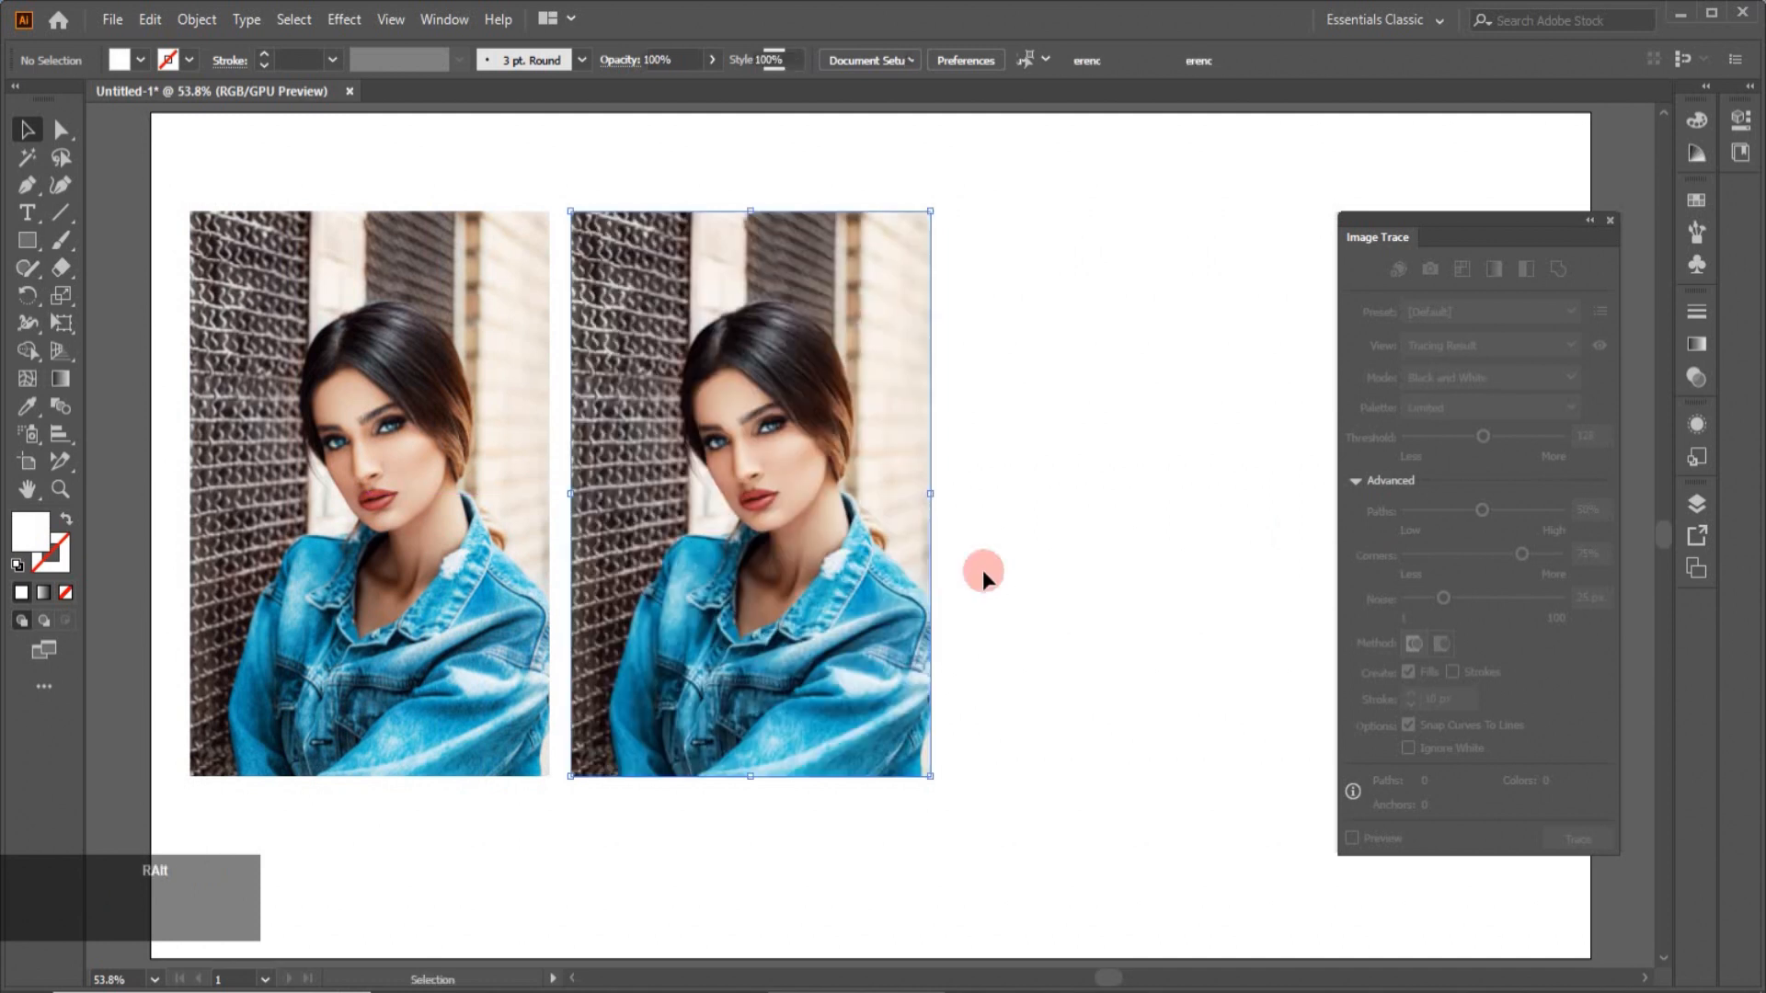
# Step: Make an image trace of the new photo copy with the default black-and-white settings
pyautogui.click(1569, 313)
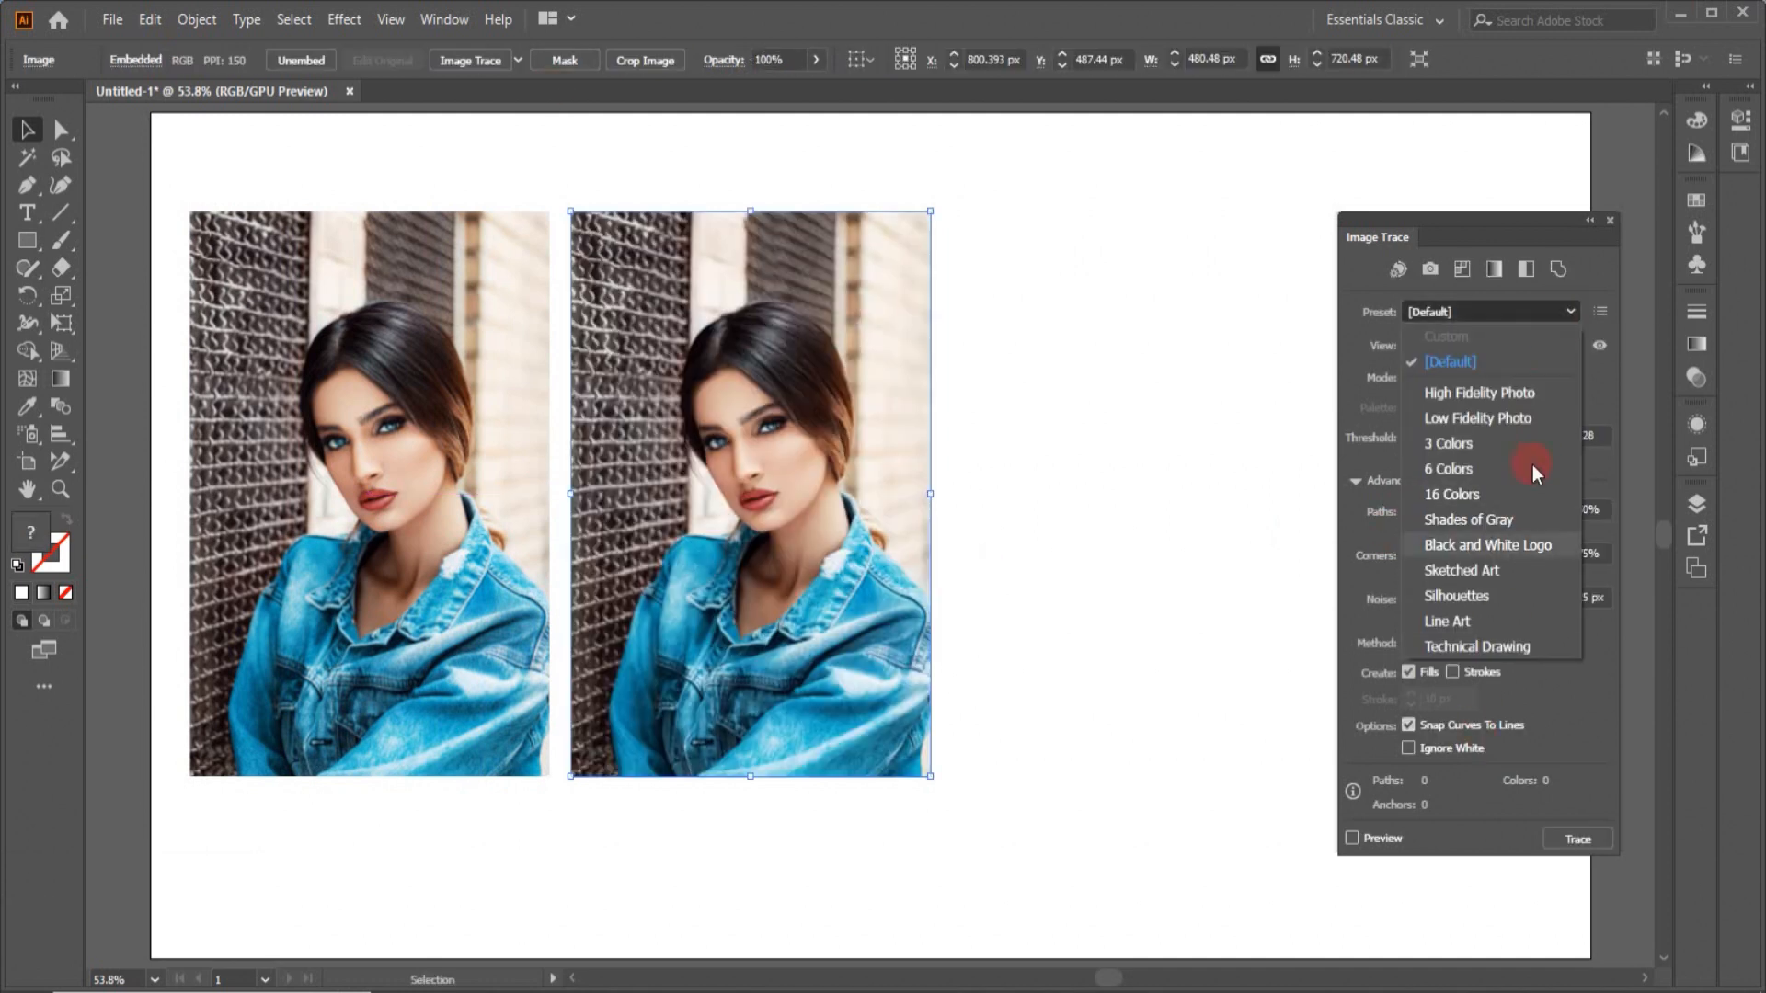
pyautogui.click(1569, 314)
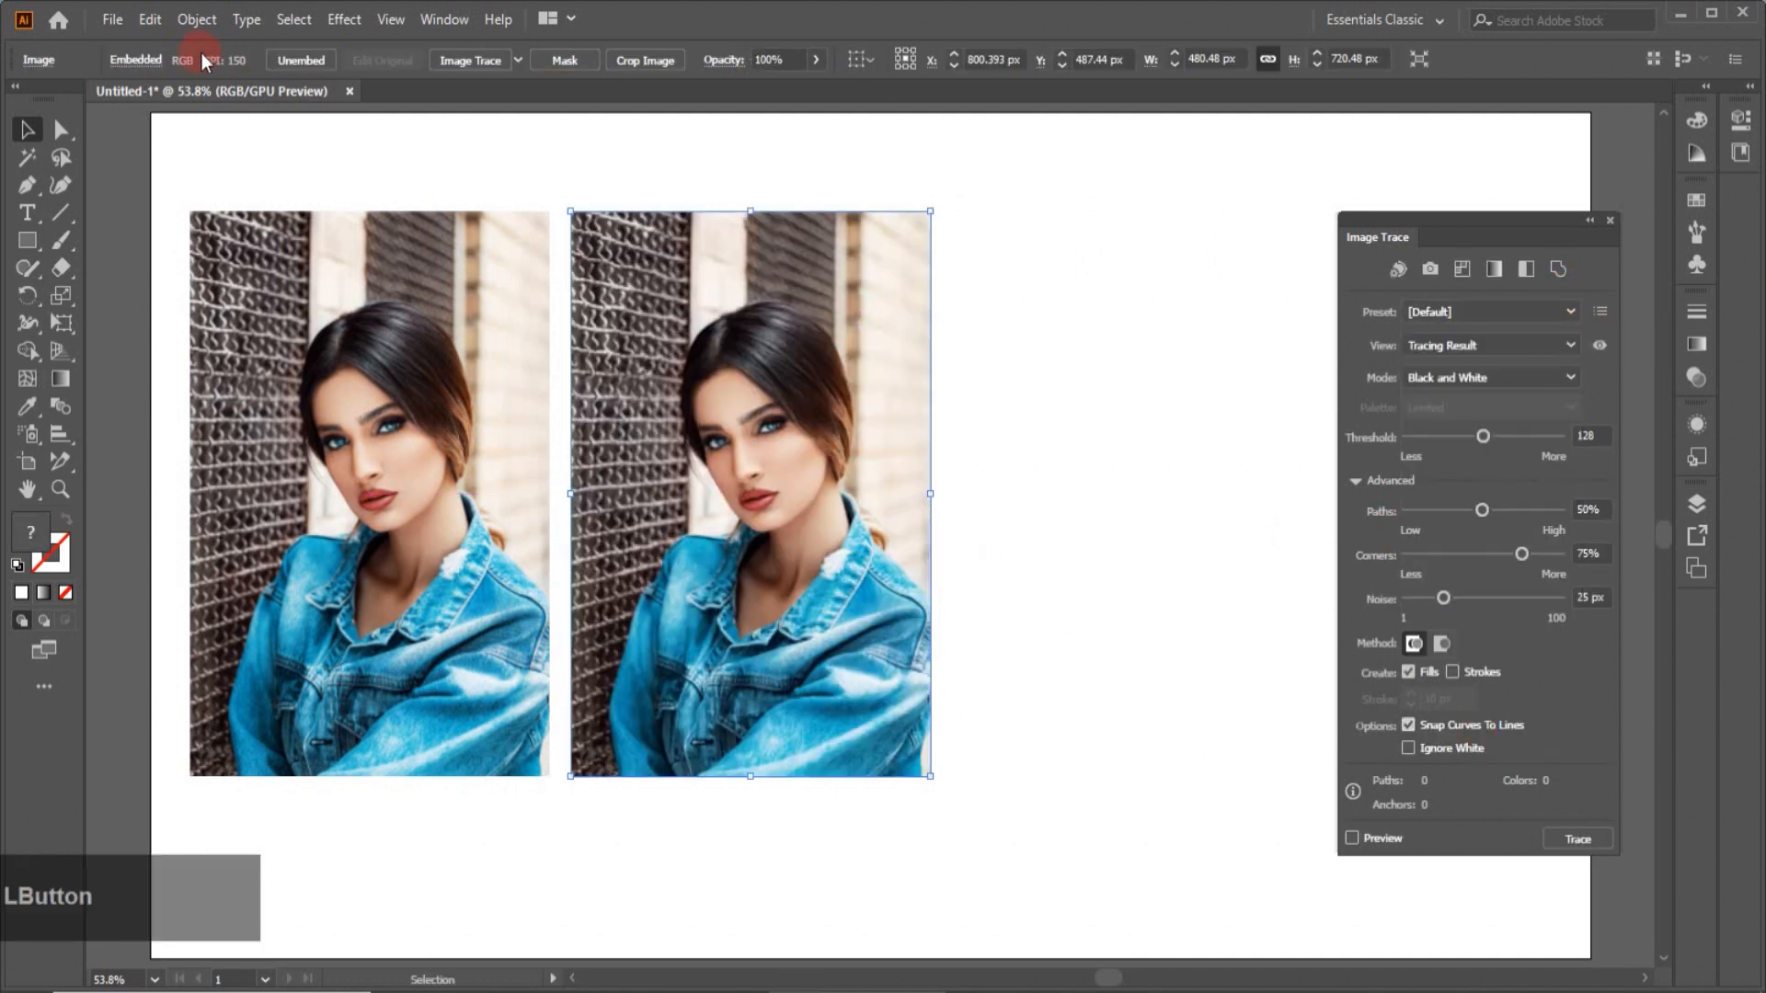
pyautogui.click(197, 21)
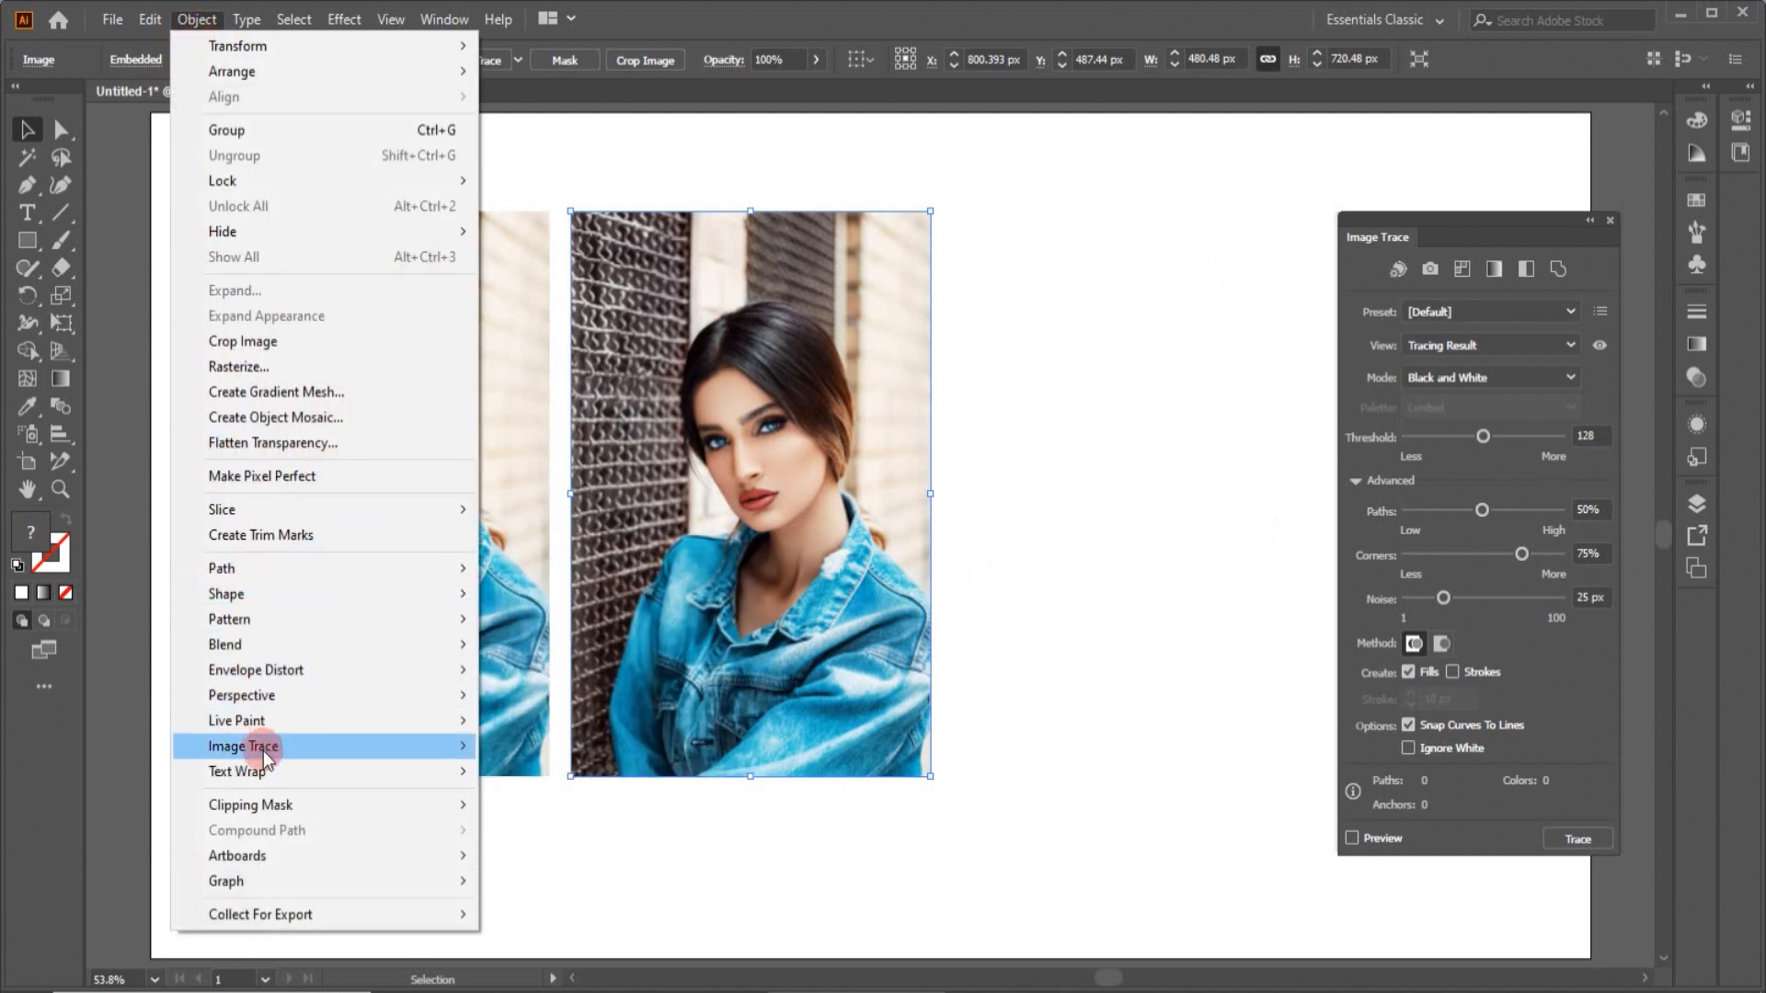
pyautogui.moveTo(268, 758)
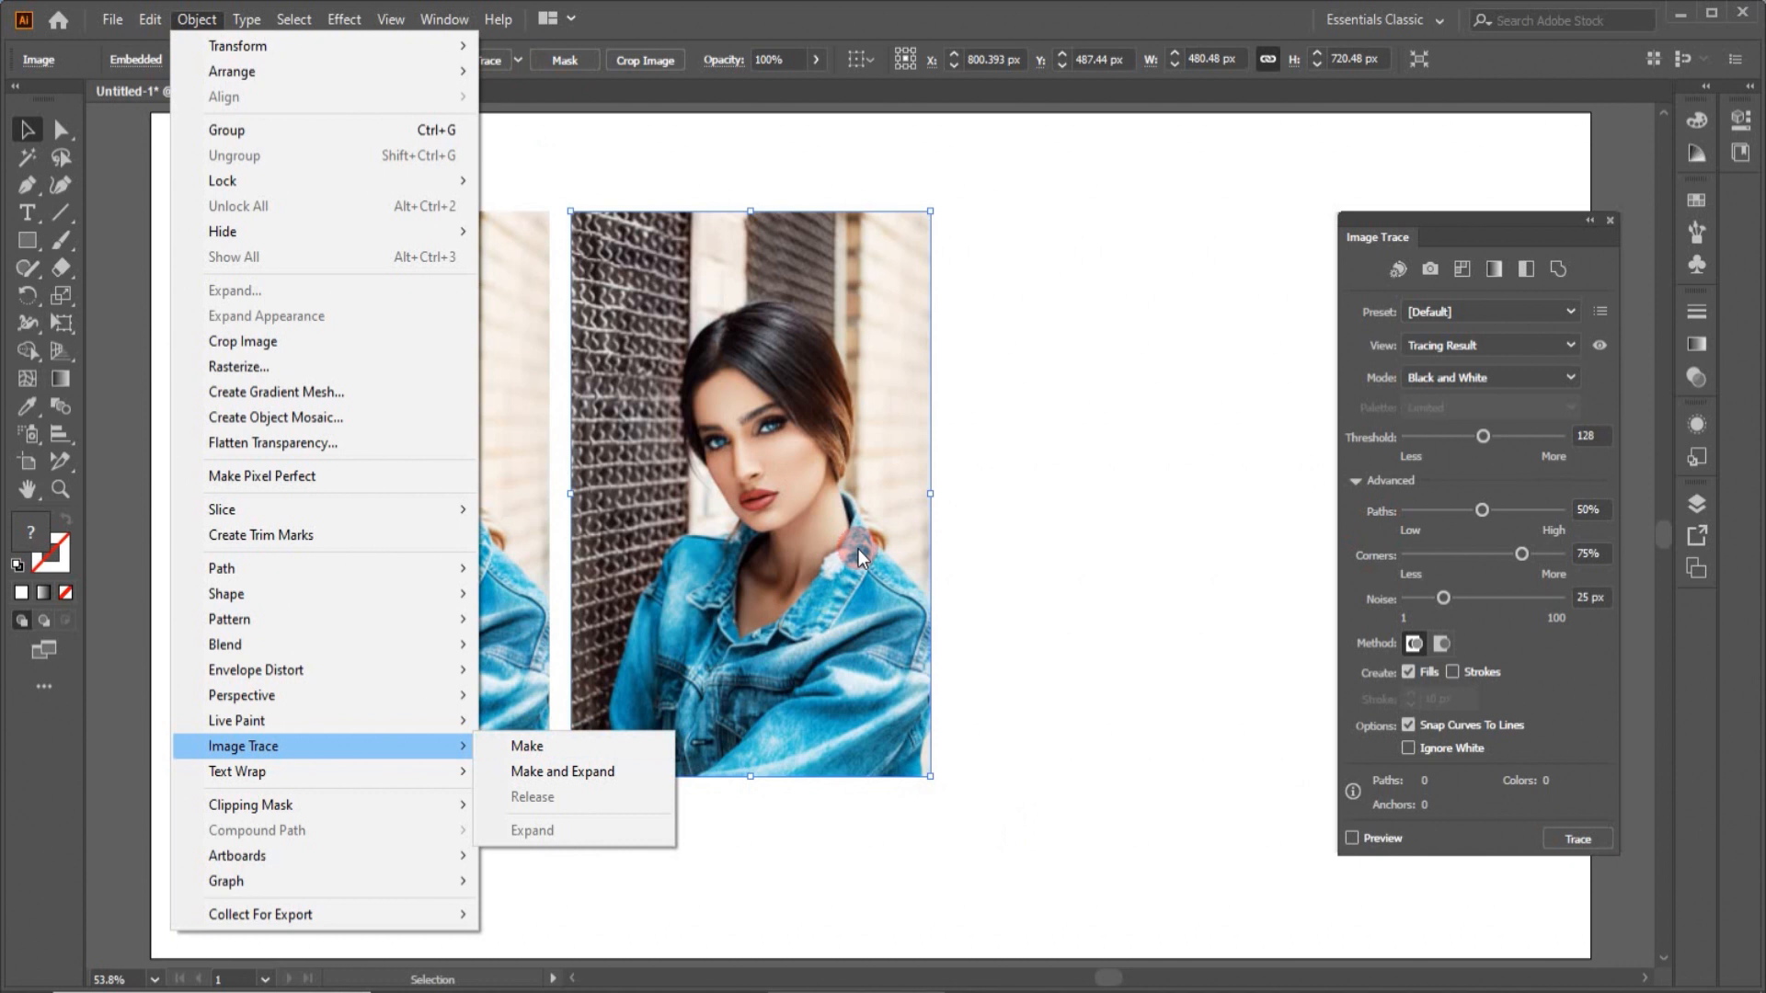
pyautogui.click(527, 747)
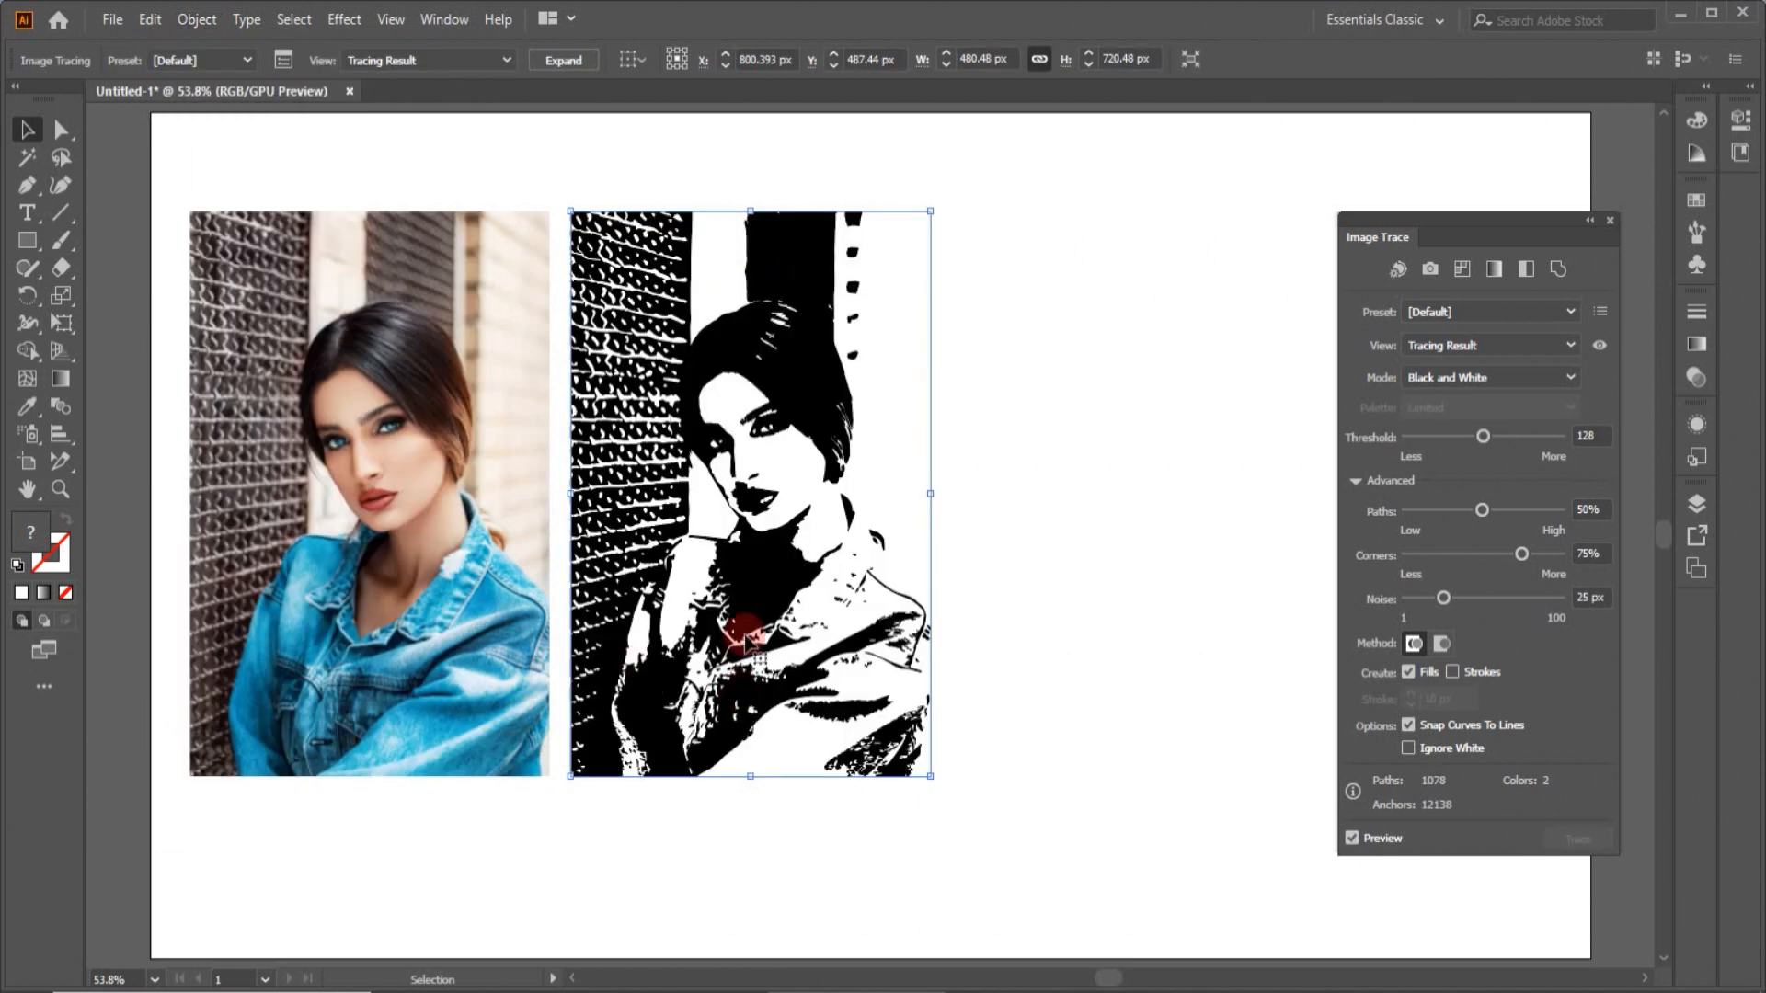
# Step: Expand the default tracing into editable vector paths and ungroup them
pyautogui.click(199, 20)
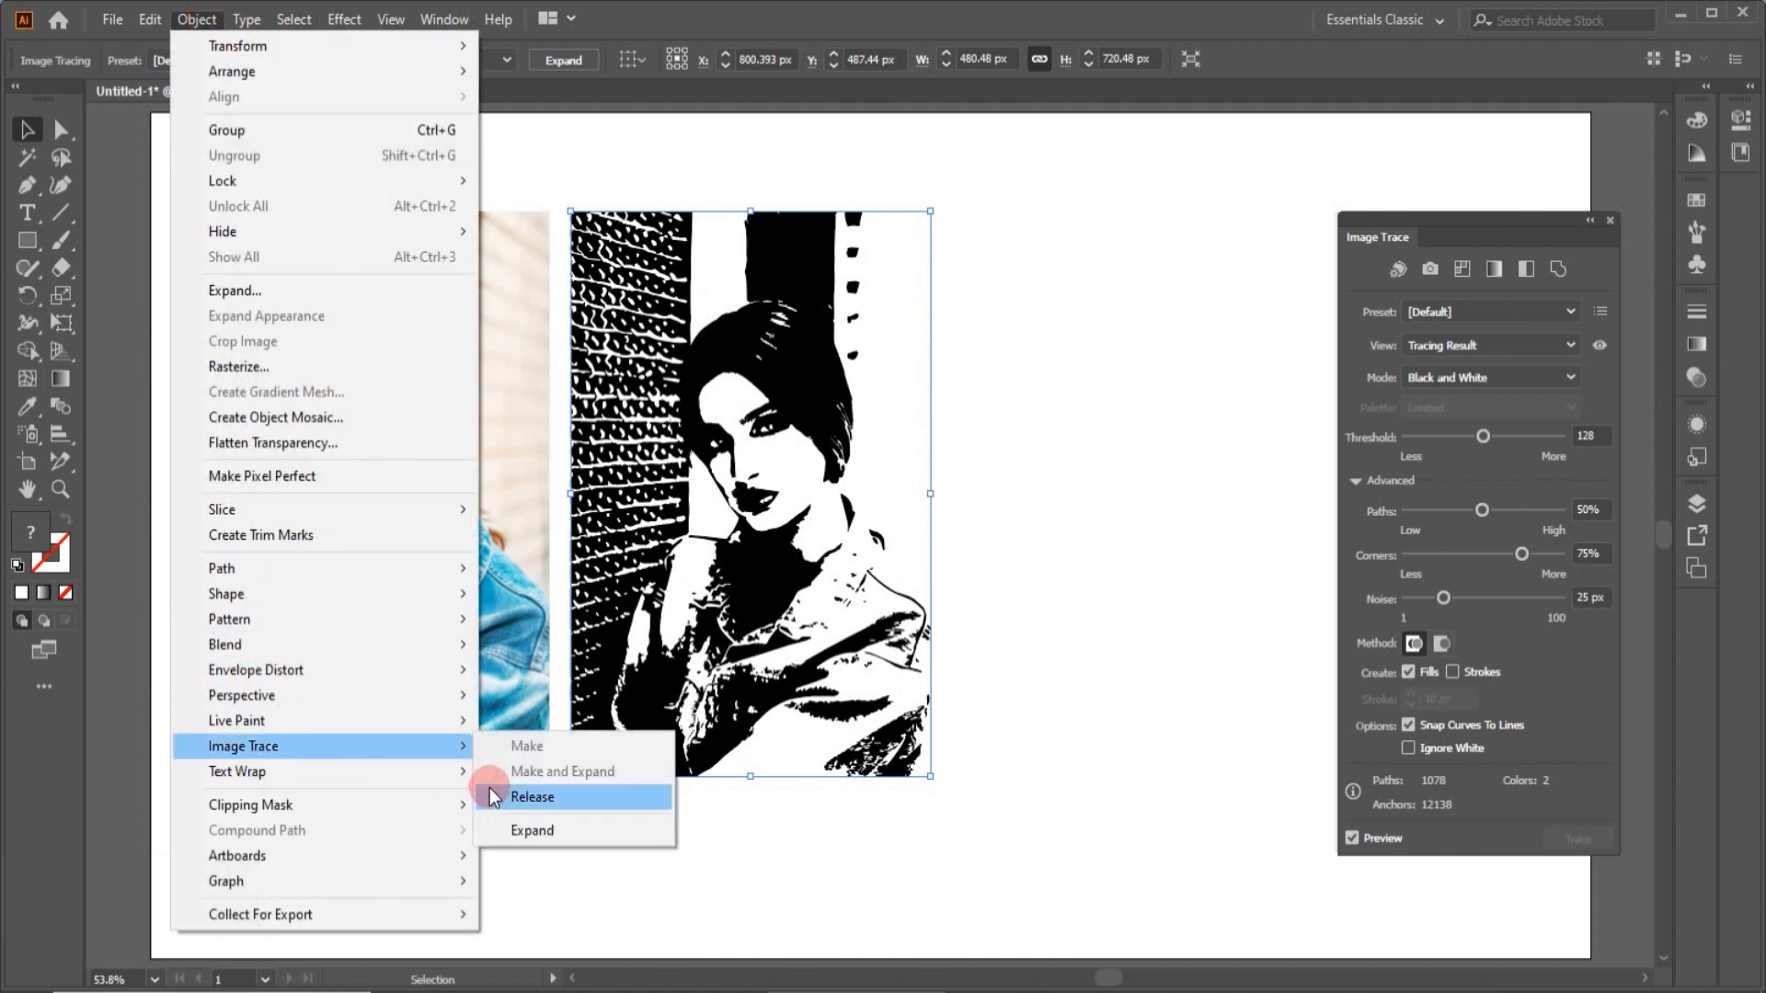
pyautogui.click(537, 833)
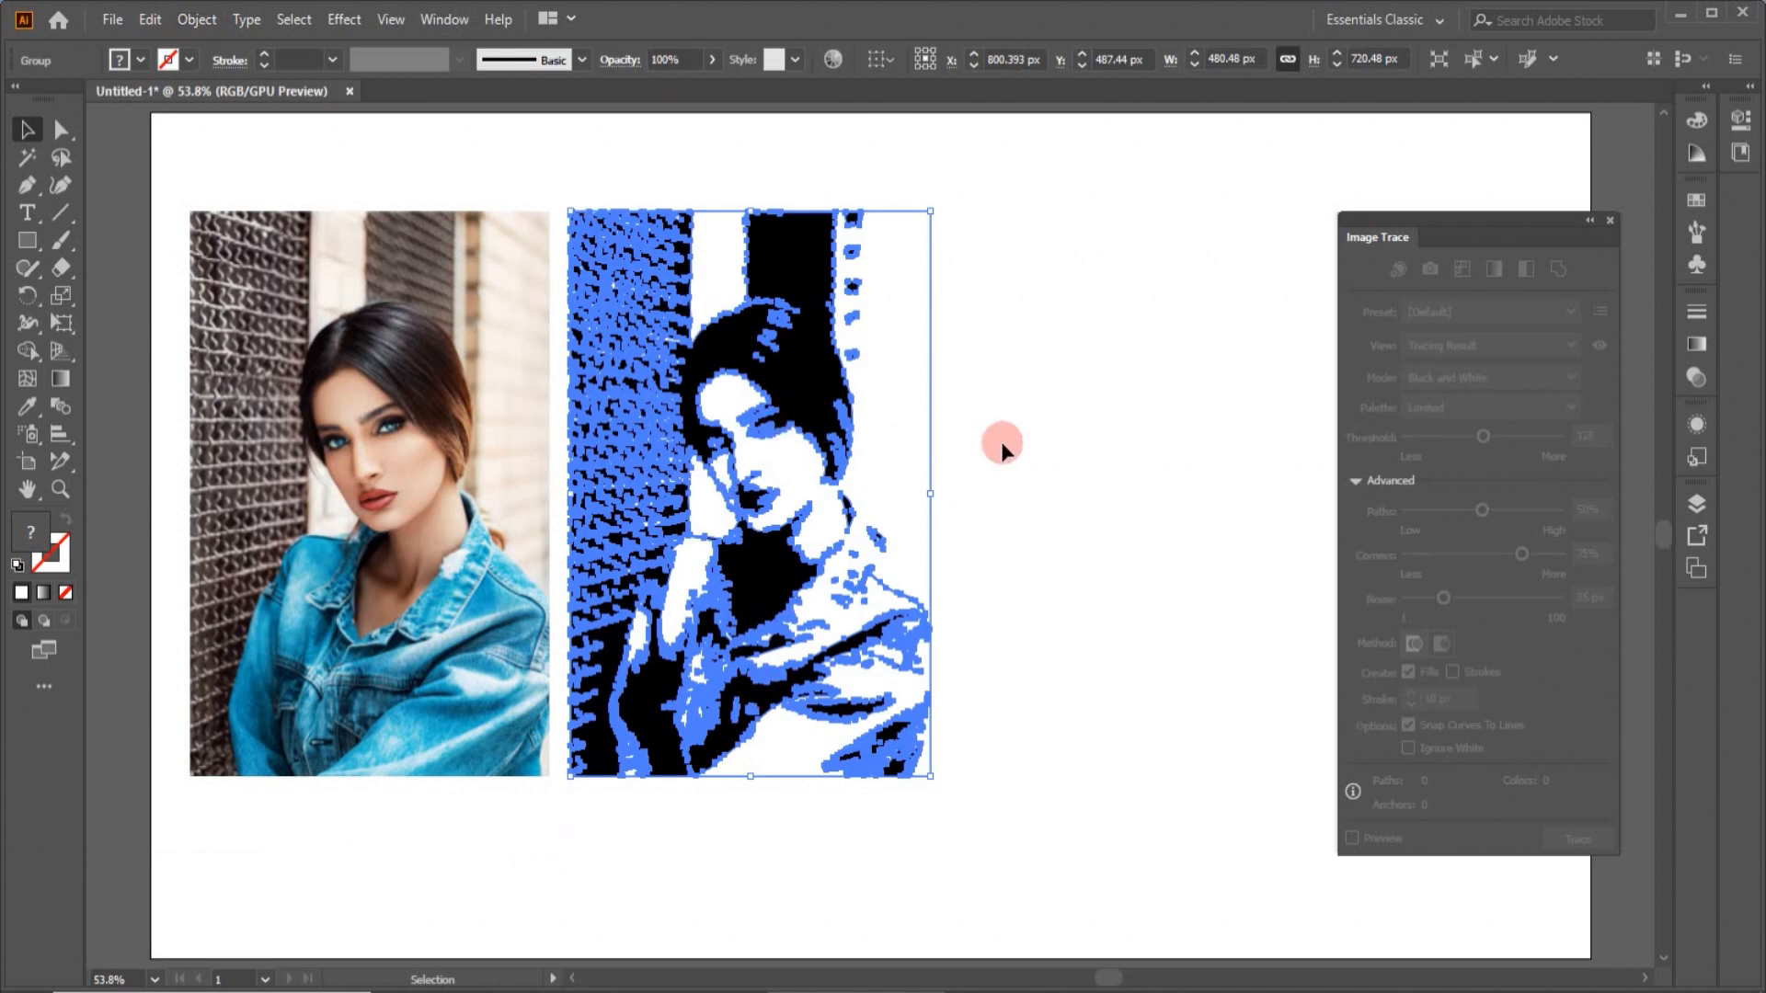
pyautogui.click(1040, 426)
pyautogui.rightClick(817, 378)
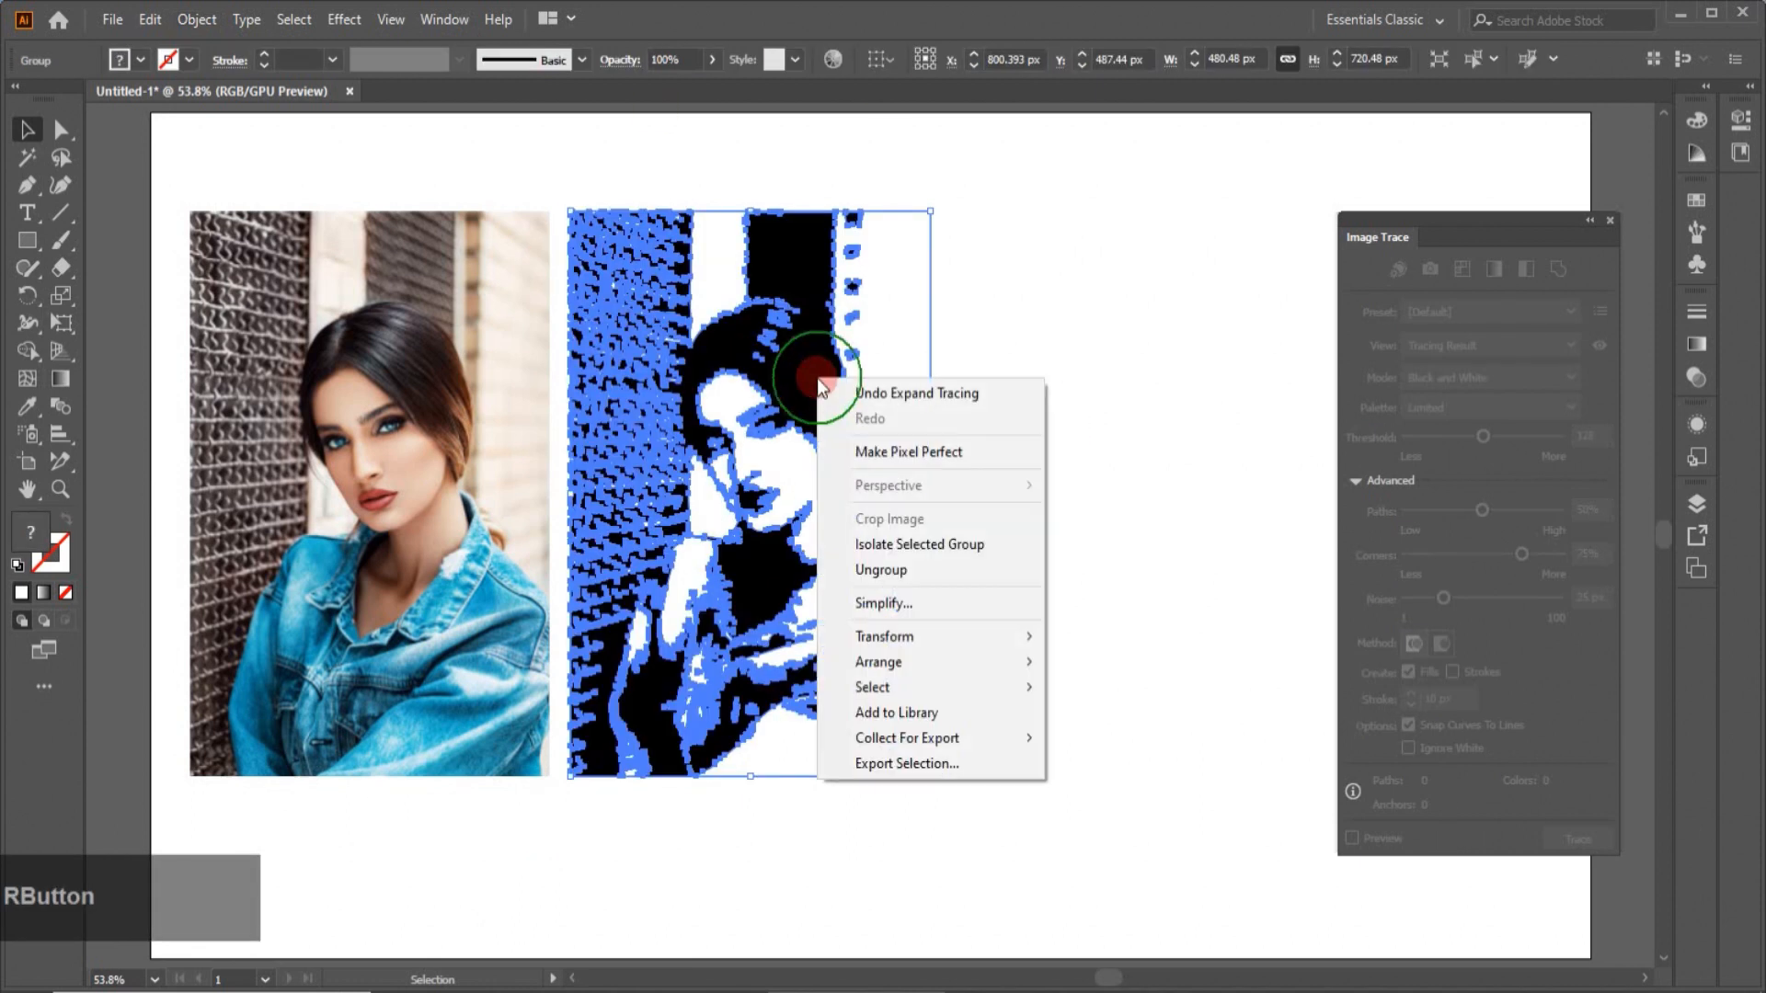
pyautogui.click(883, 568)
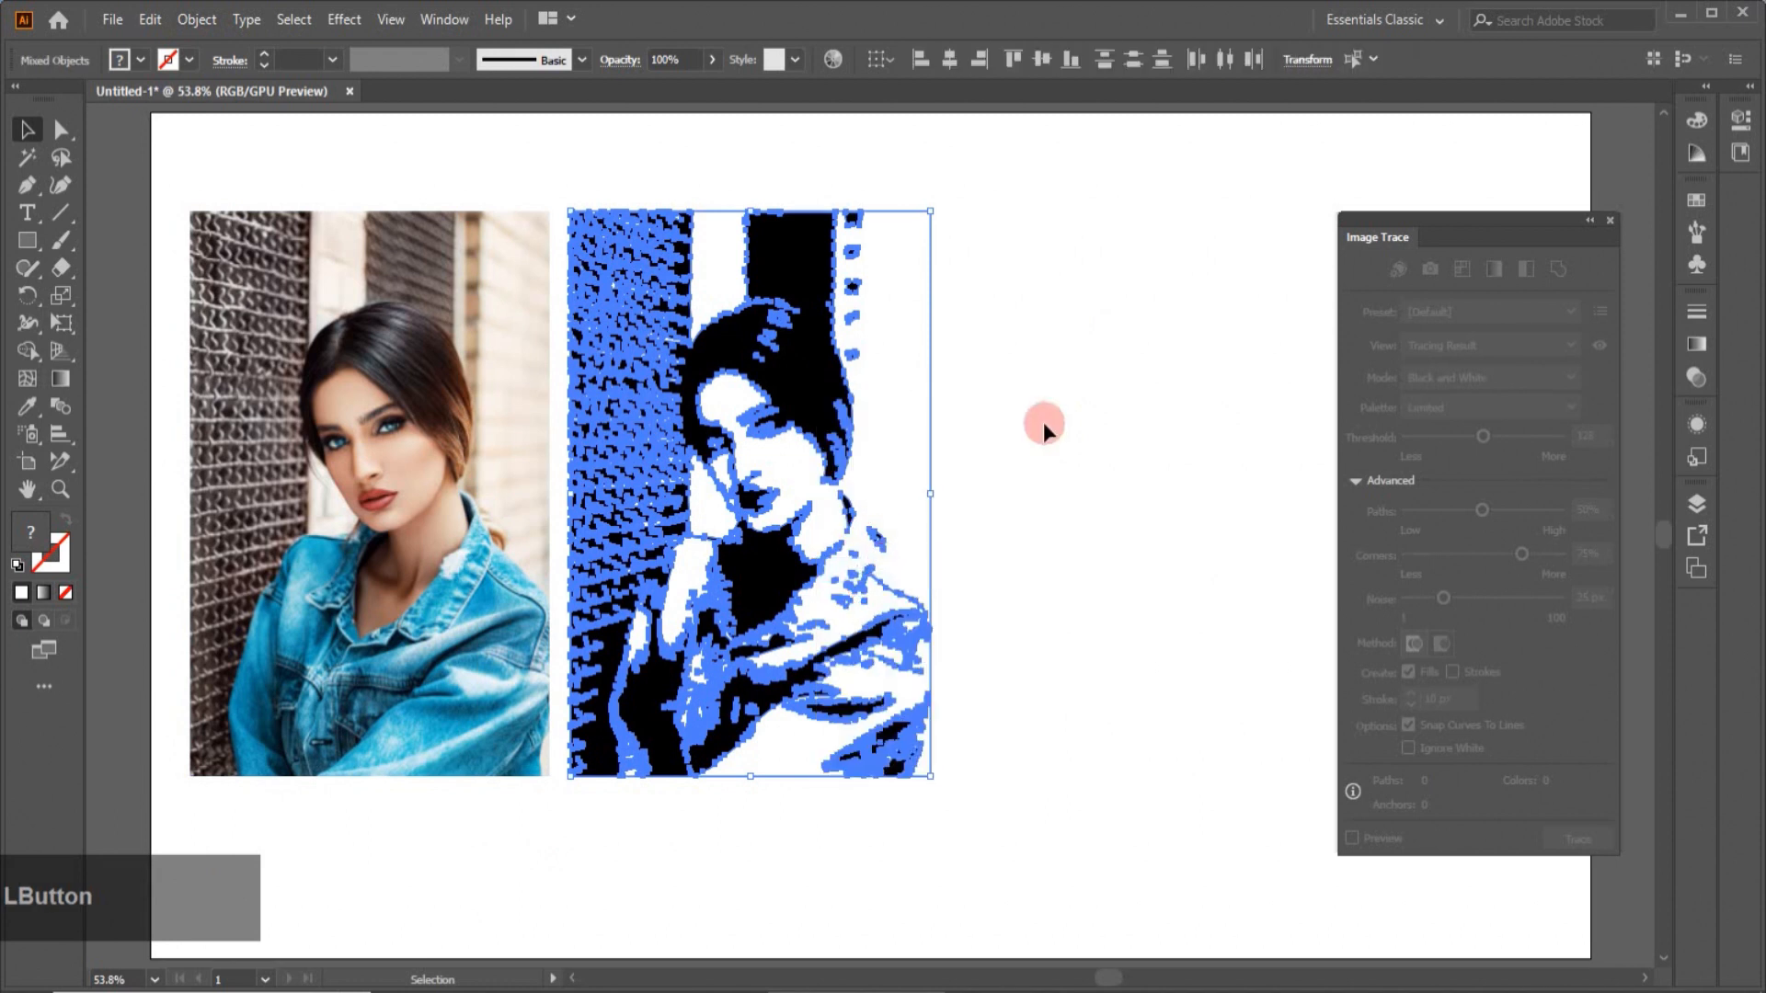
pyautogui.click(1056, 406)
# Step: Fill the upper compound path, covering the hair and upper background, with the cyan swatch
pyautogui.click(816, 366)
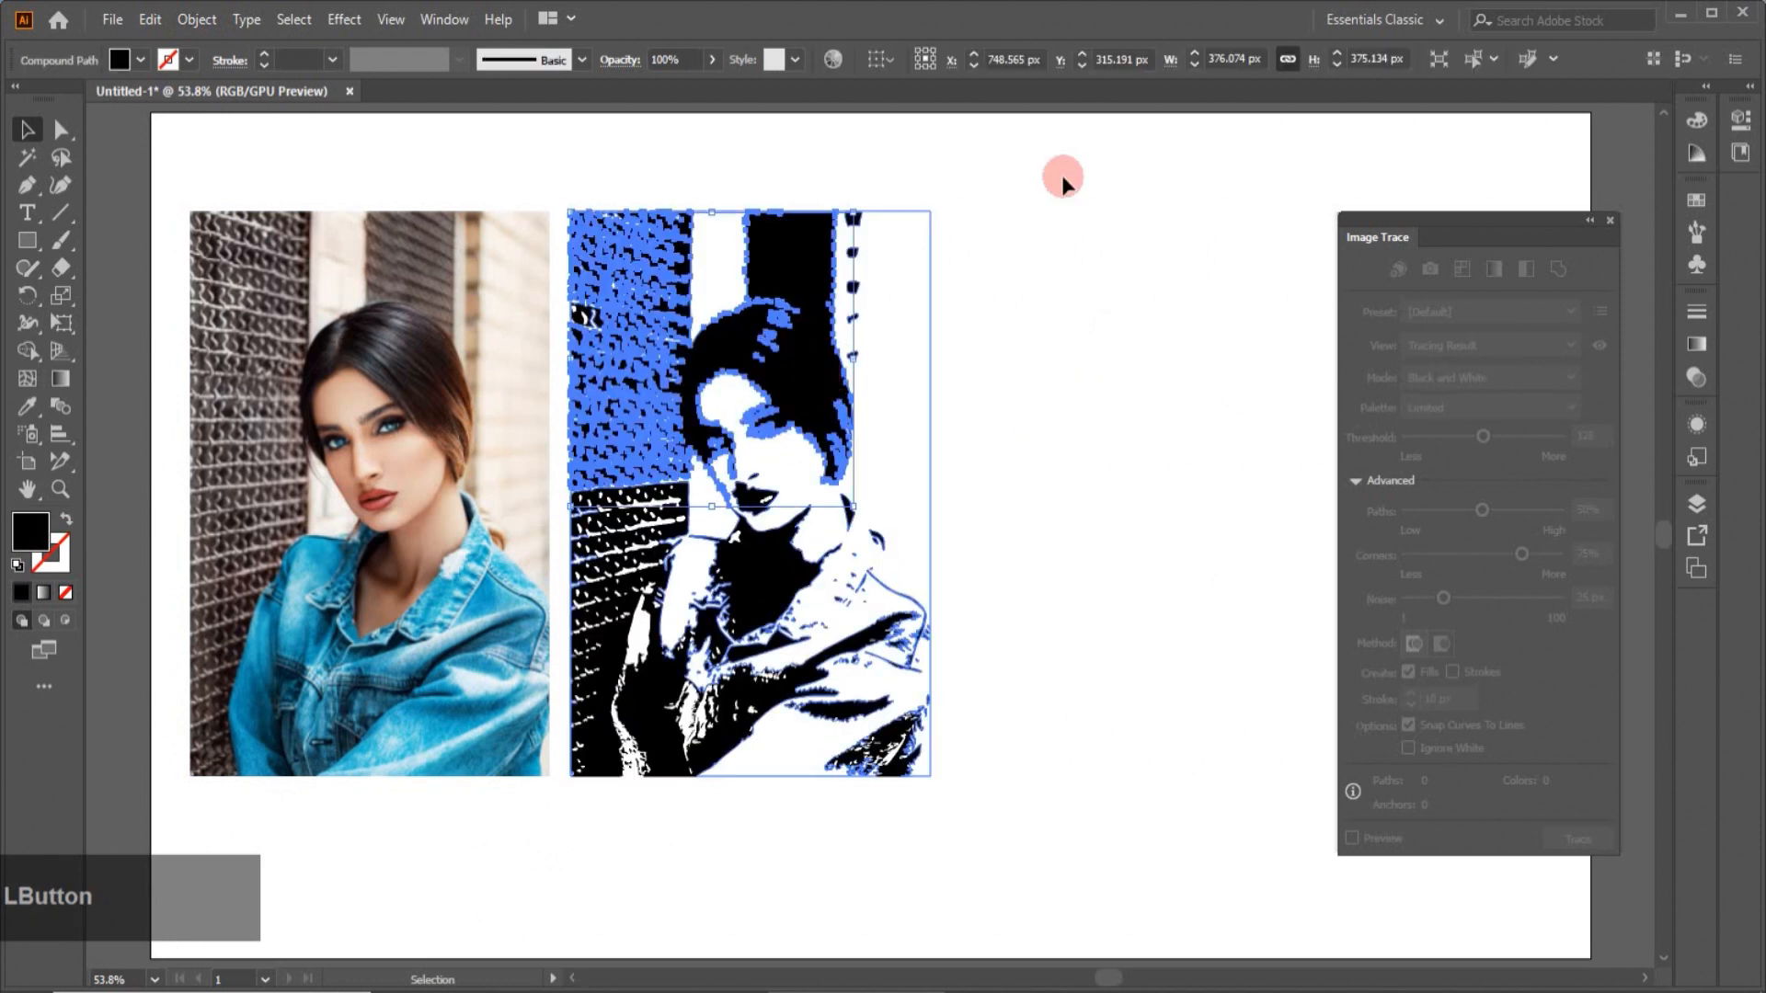
pyautogui.click(142, 60)
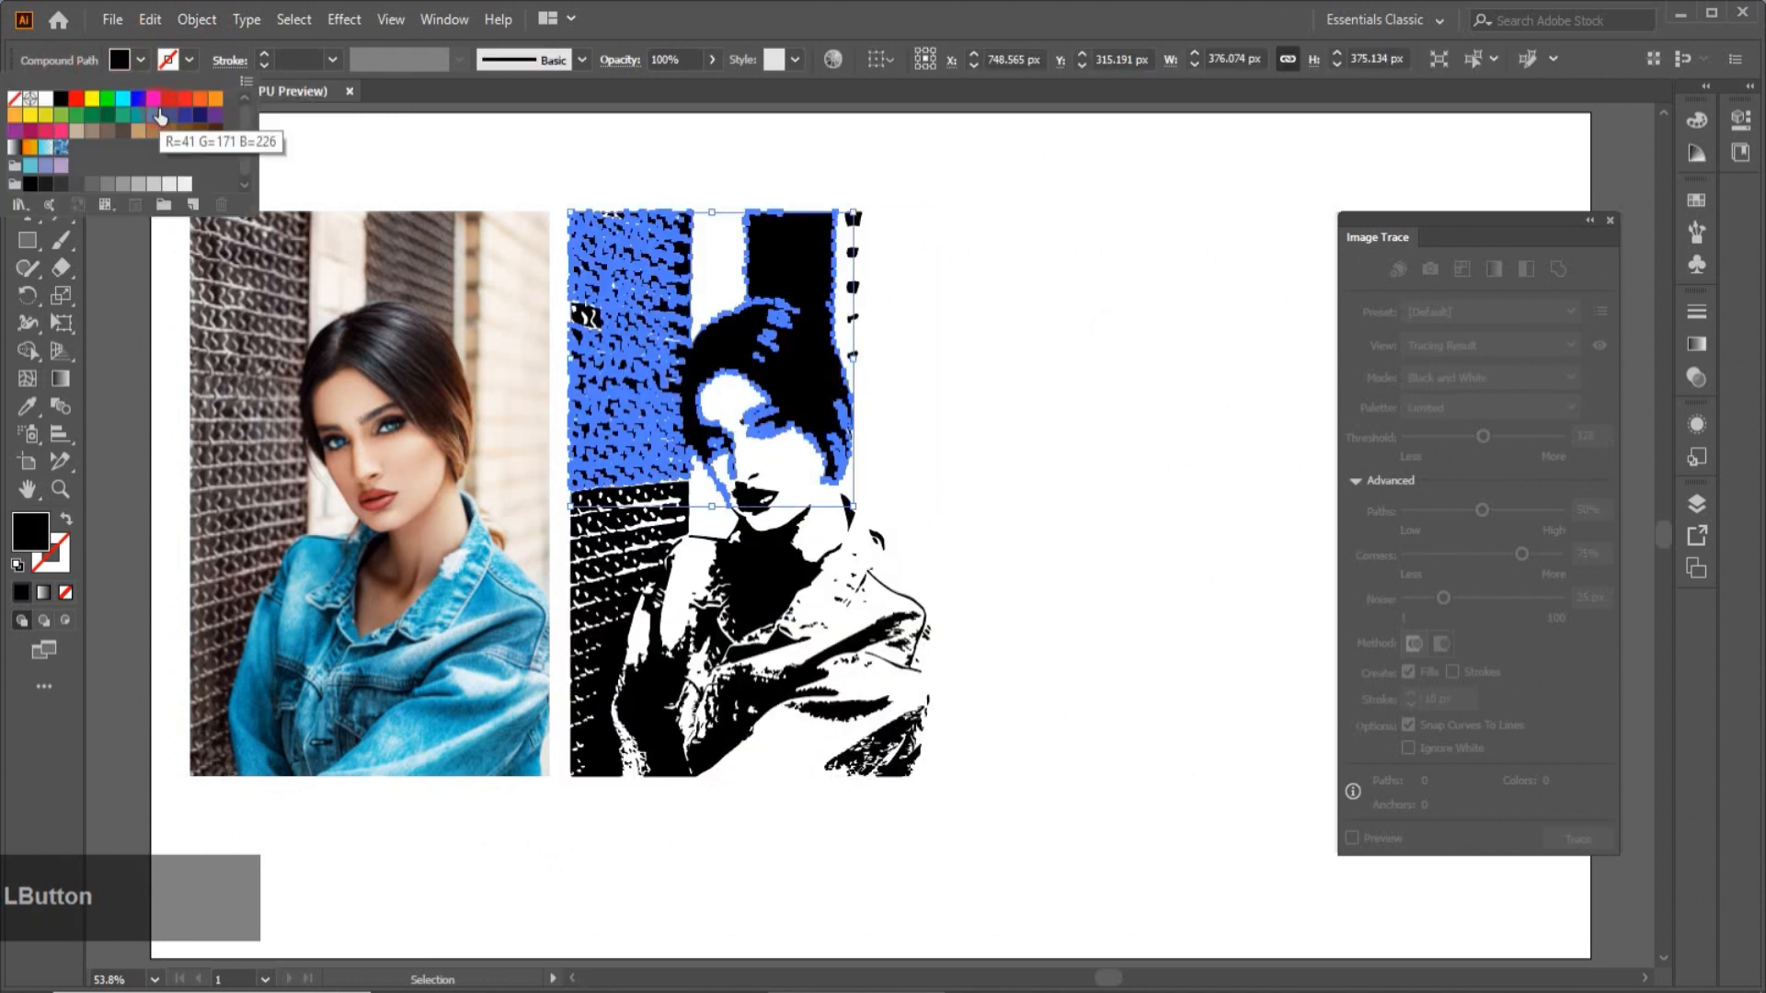
pyautogui.click(122, 99)
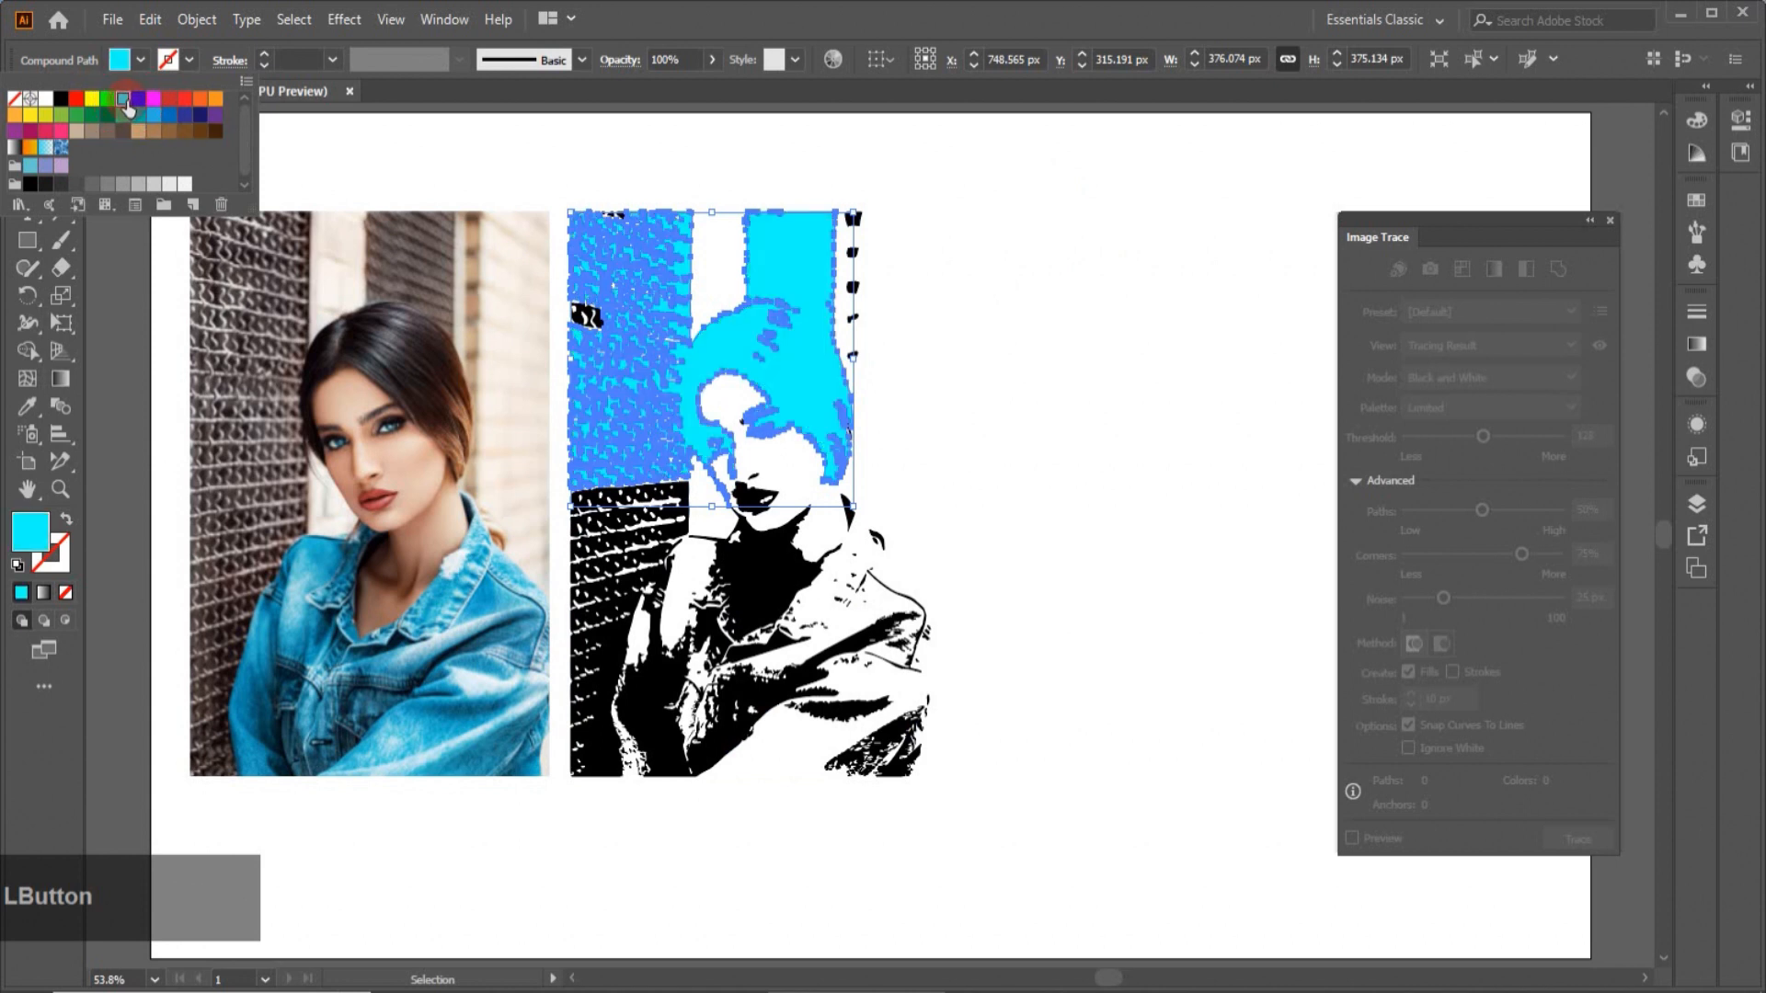
pyautogui.click(955, 301)
pyautogui.click(955, 300)
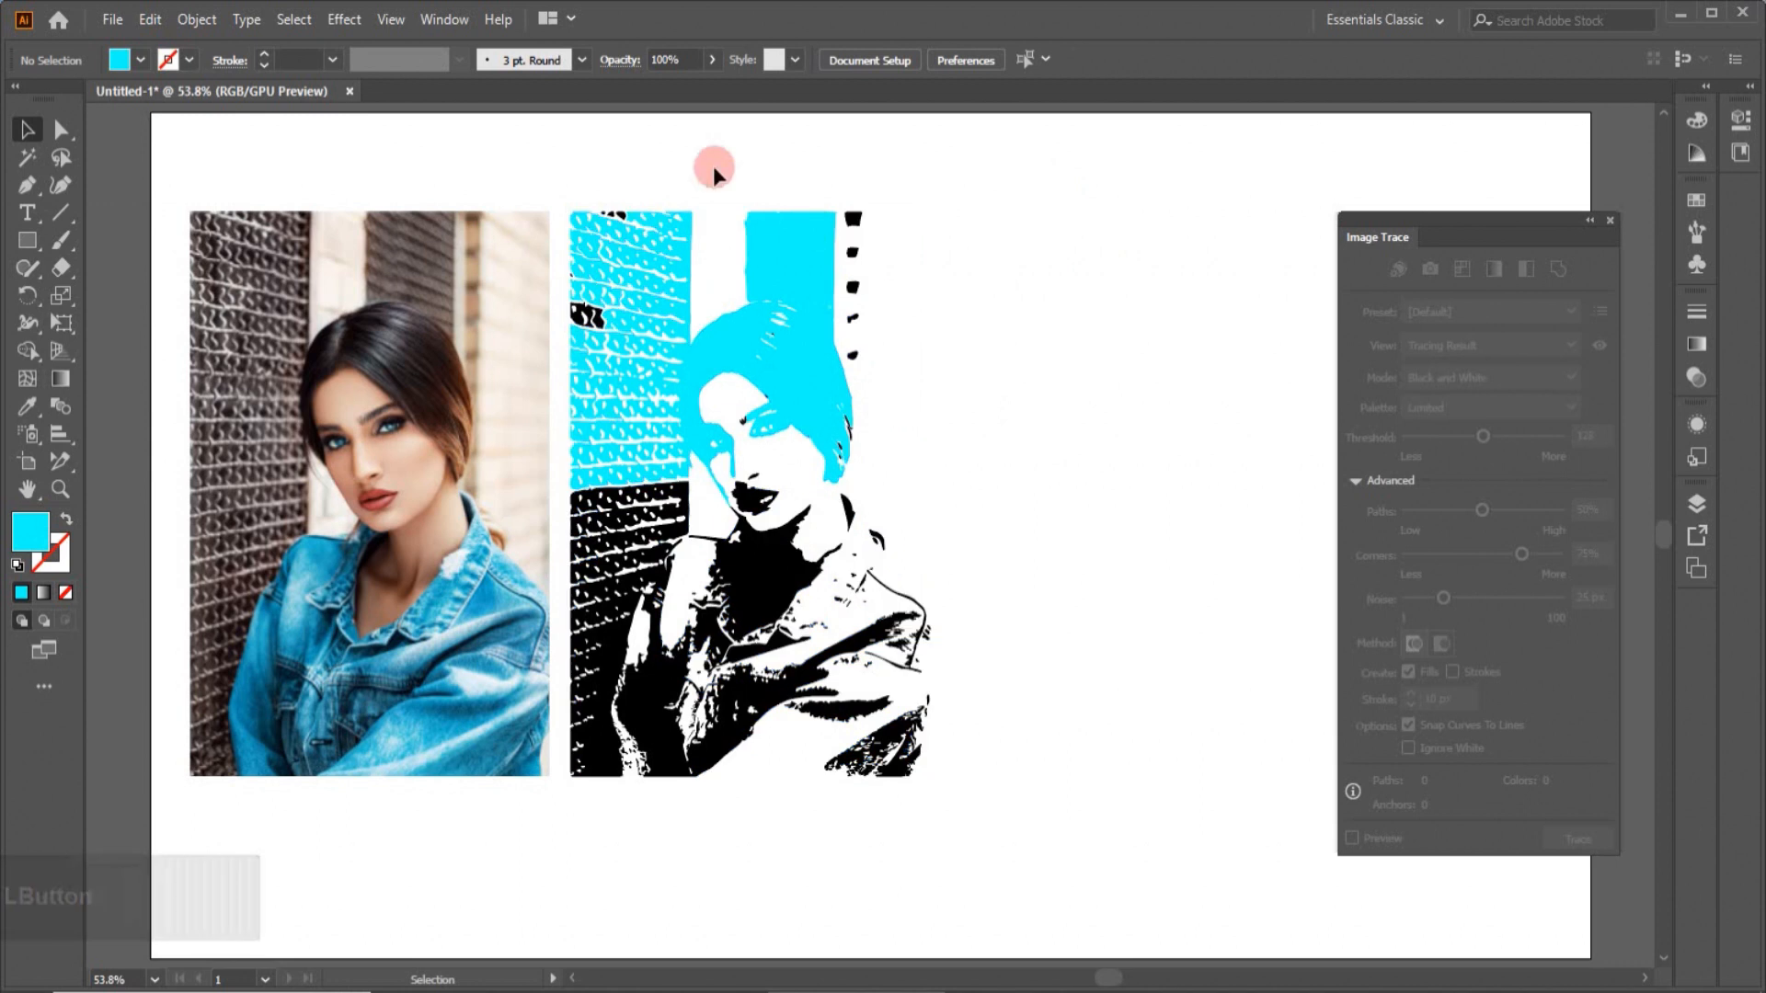
# Step: Fill the lower compound path, covering the lower brick wall, neck and jacket shadows, with the blue swatch
pyautogui.click(873, 682)
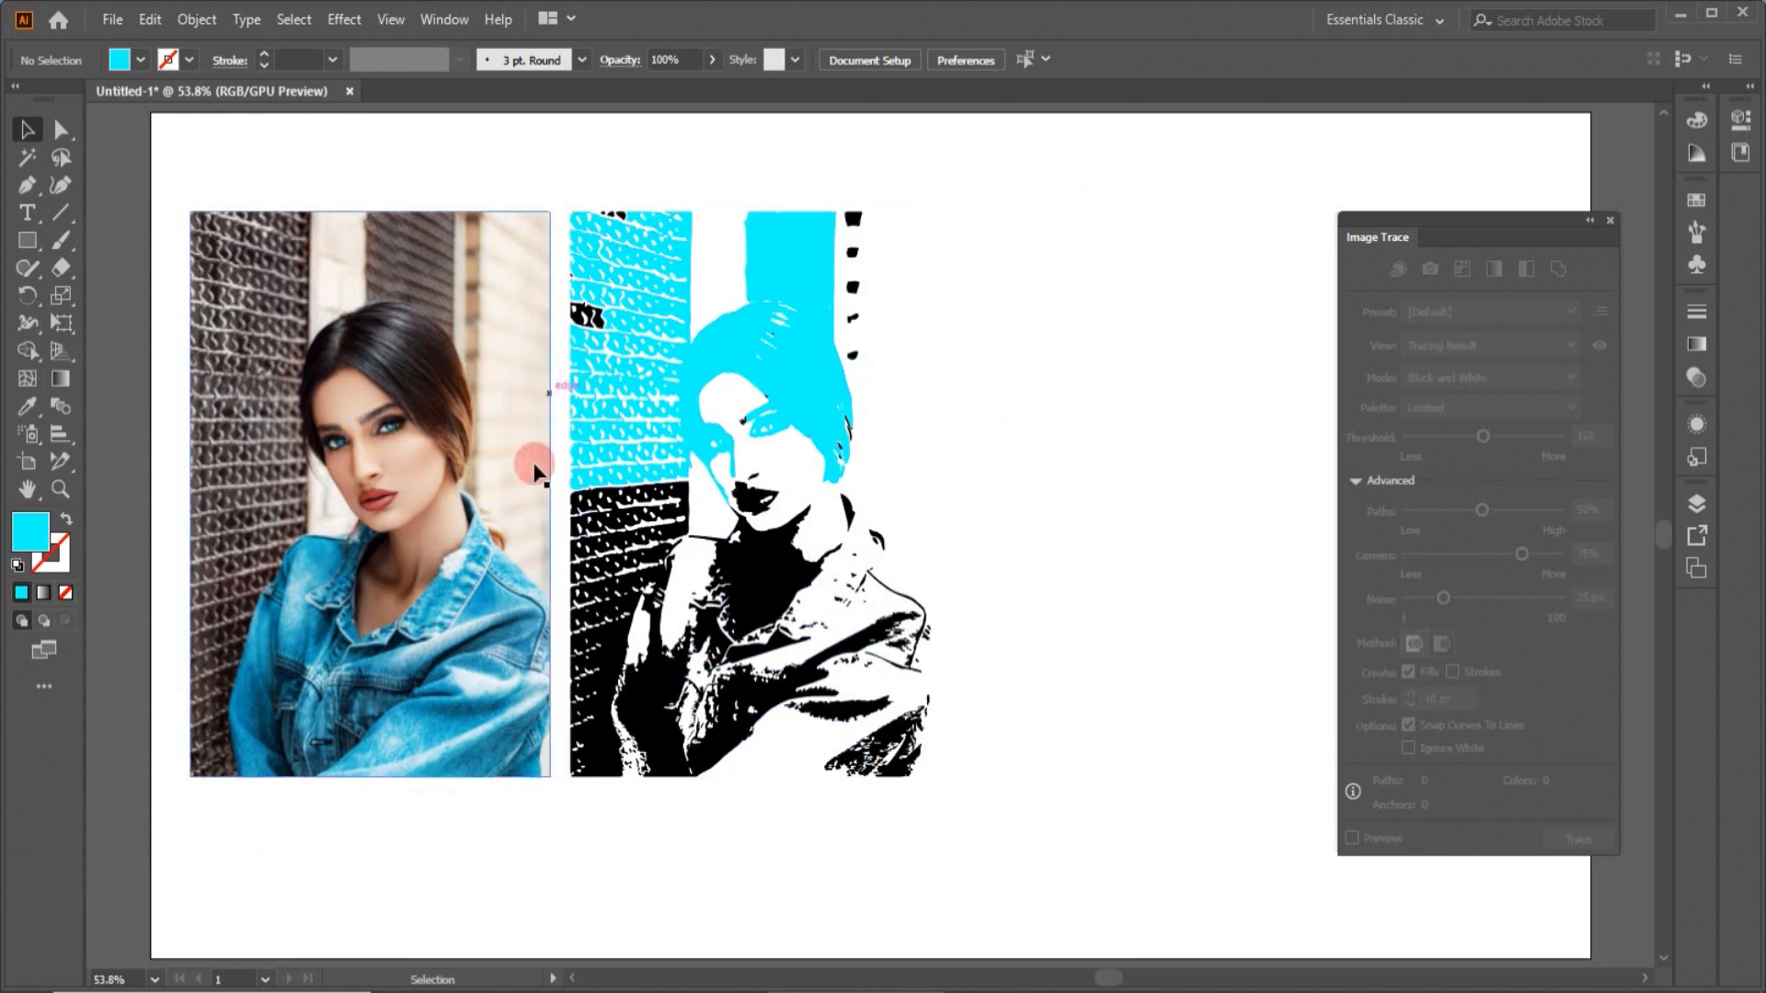
pyautogui.click(640, 686)
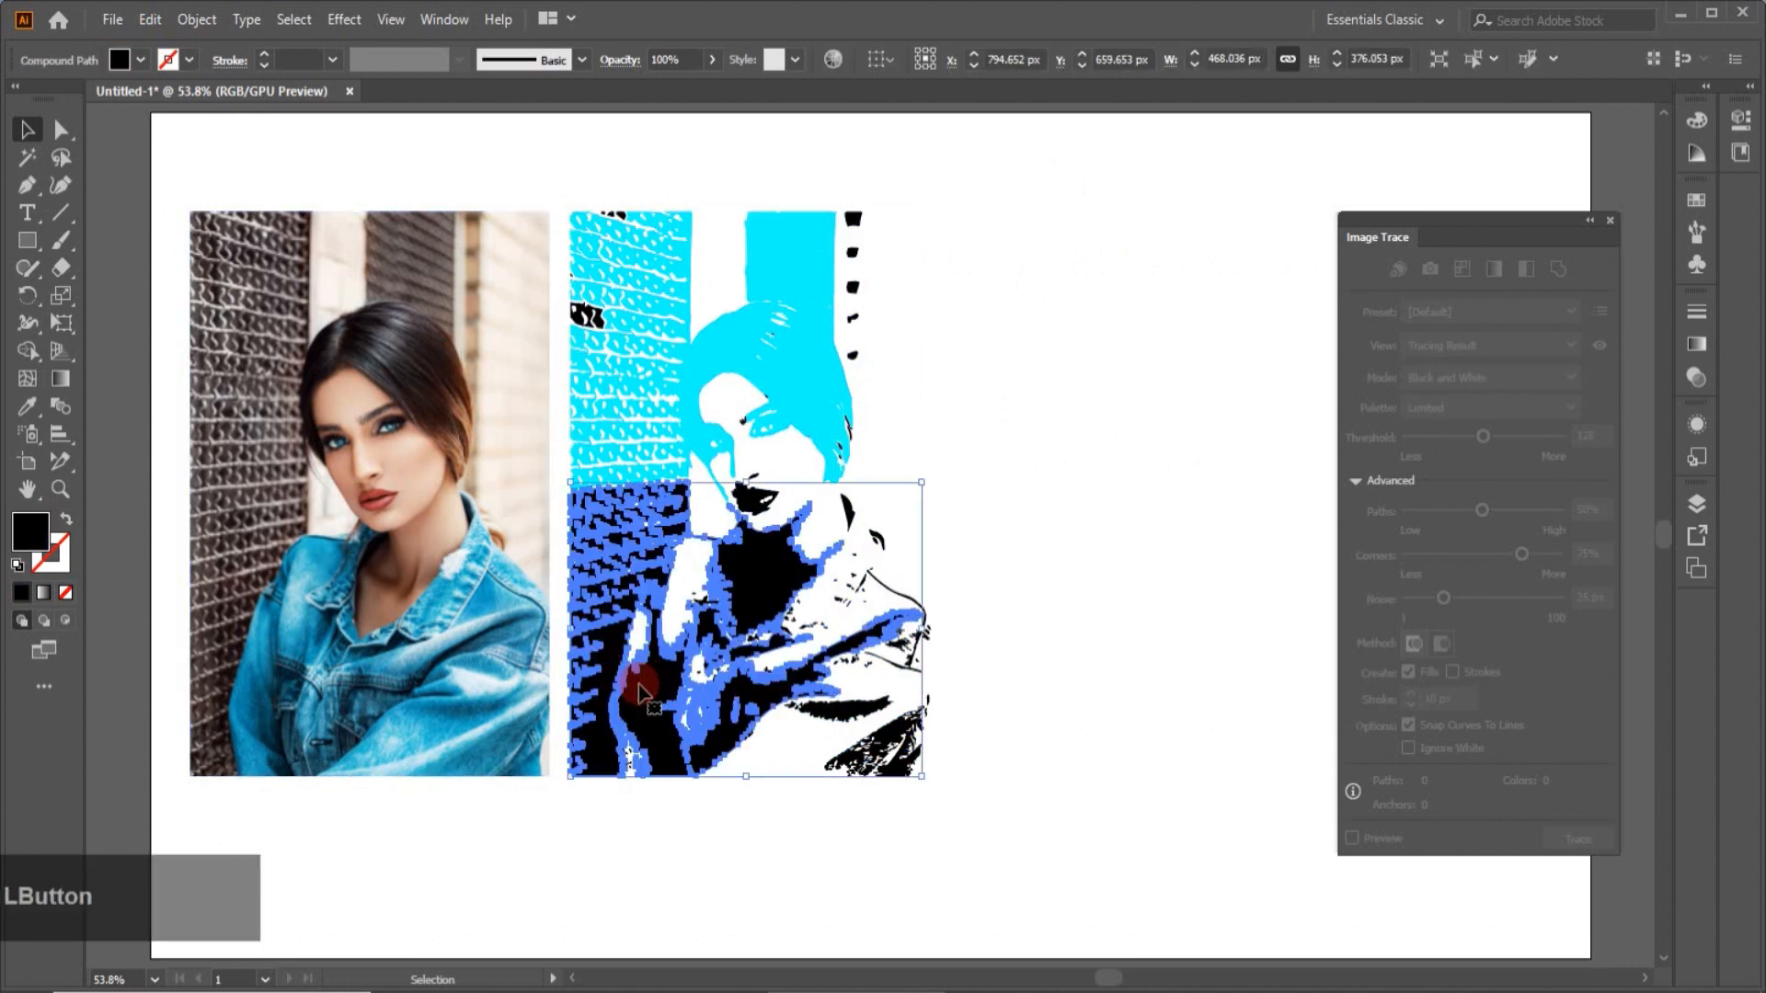
pyautogui.click(140, 60)
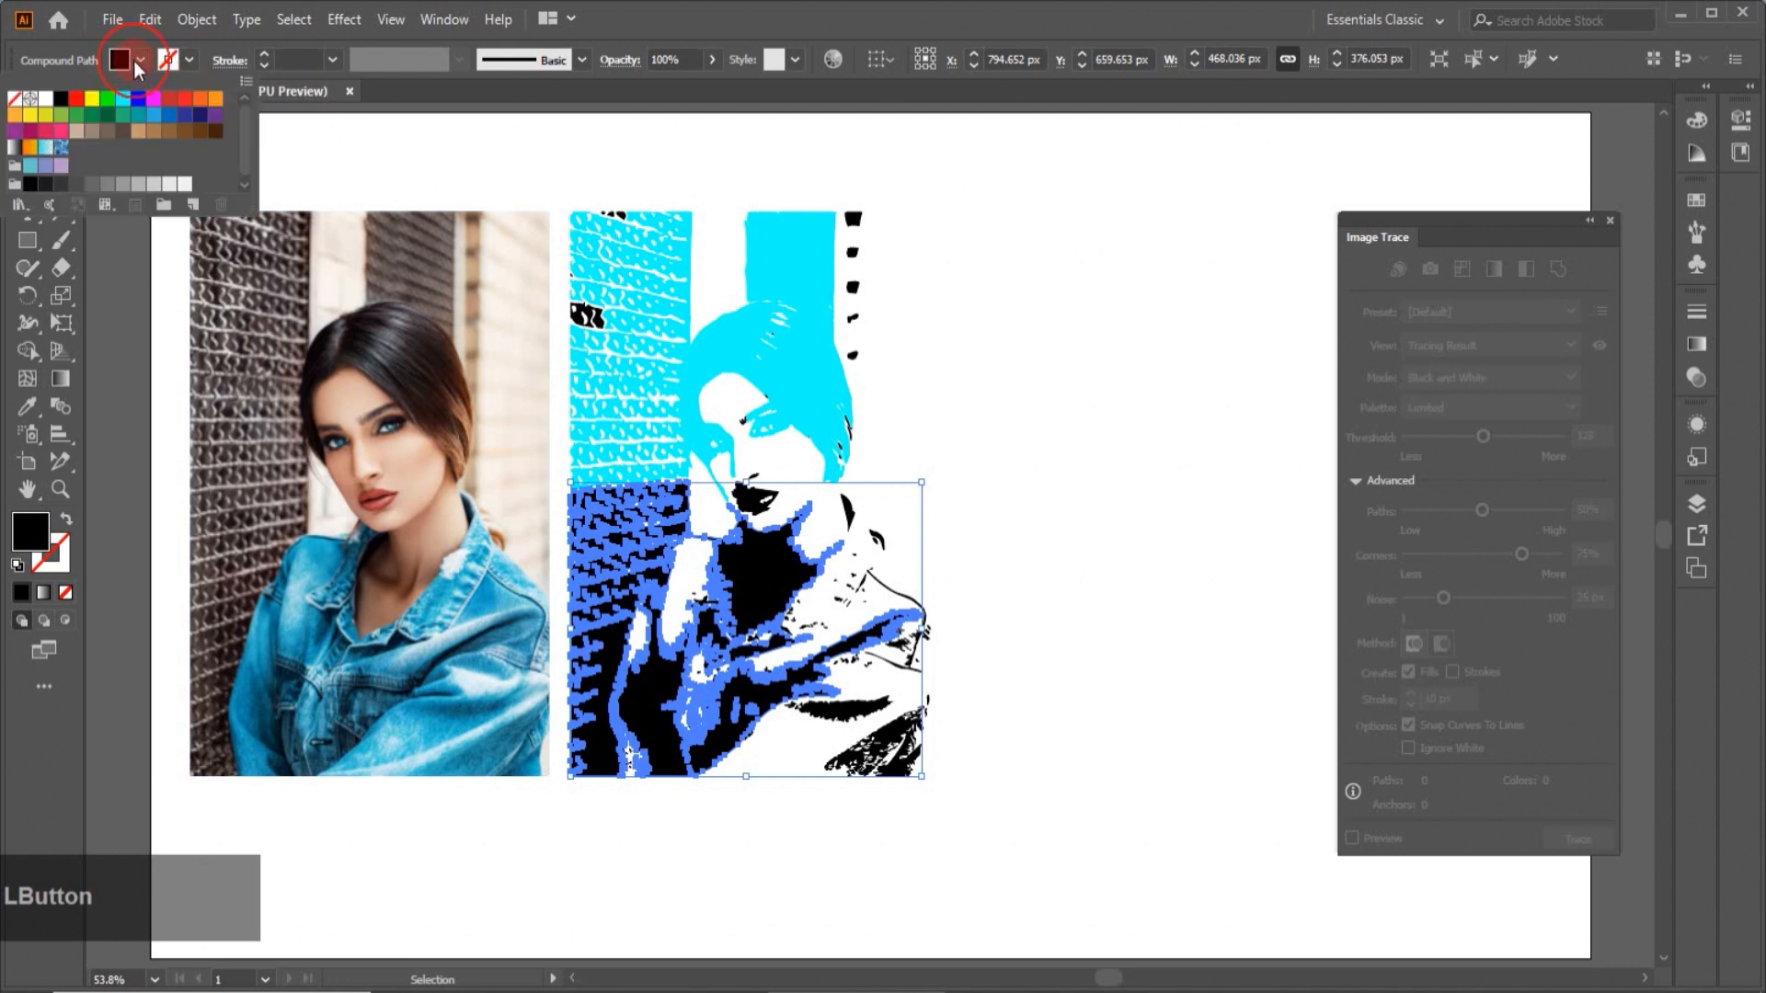
pyautogui.click(138, 98)
pyautogui.click(1030, 478)
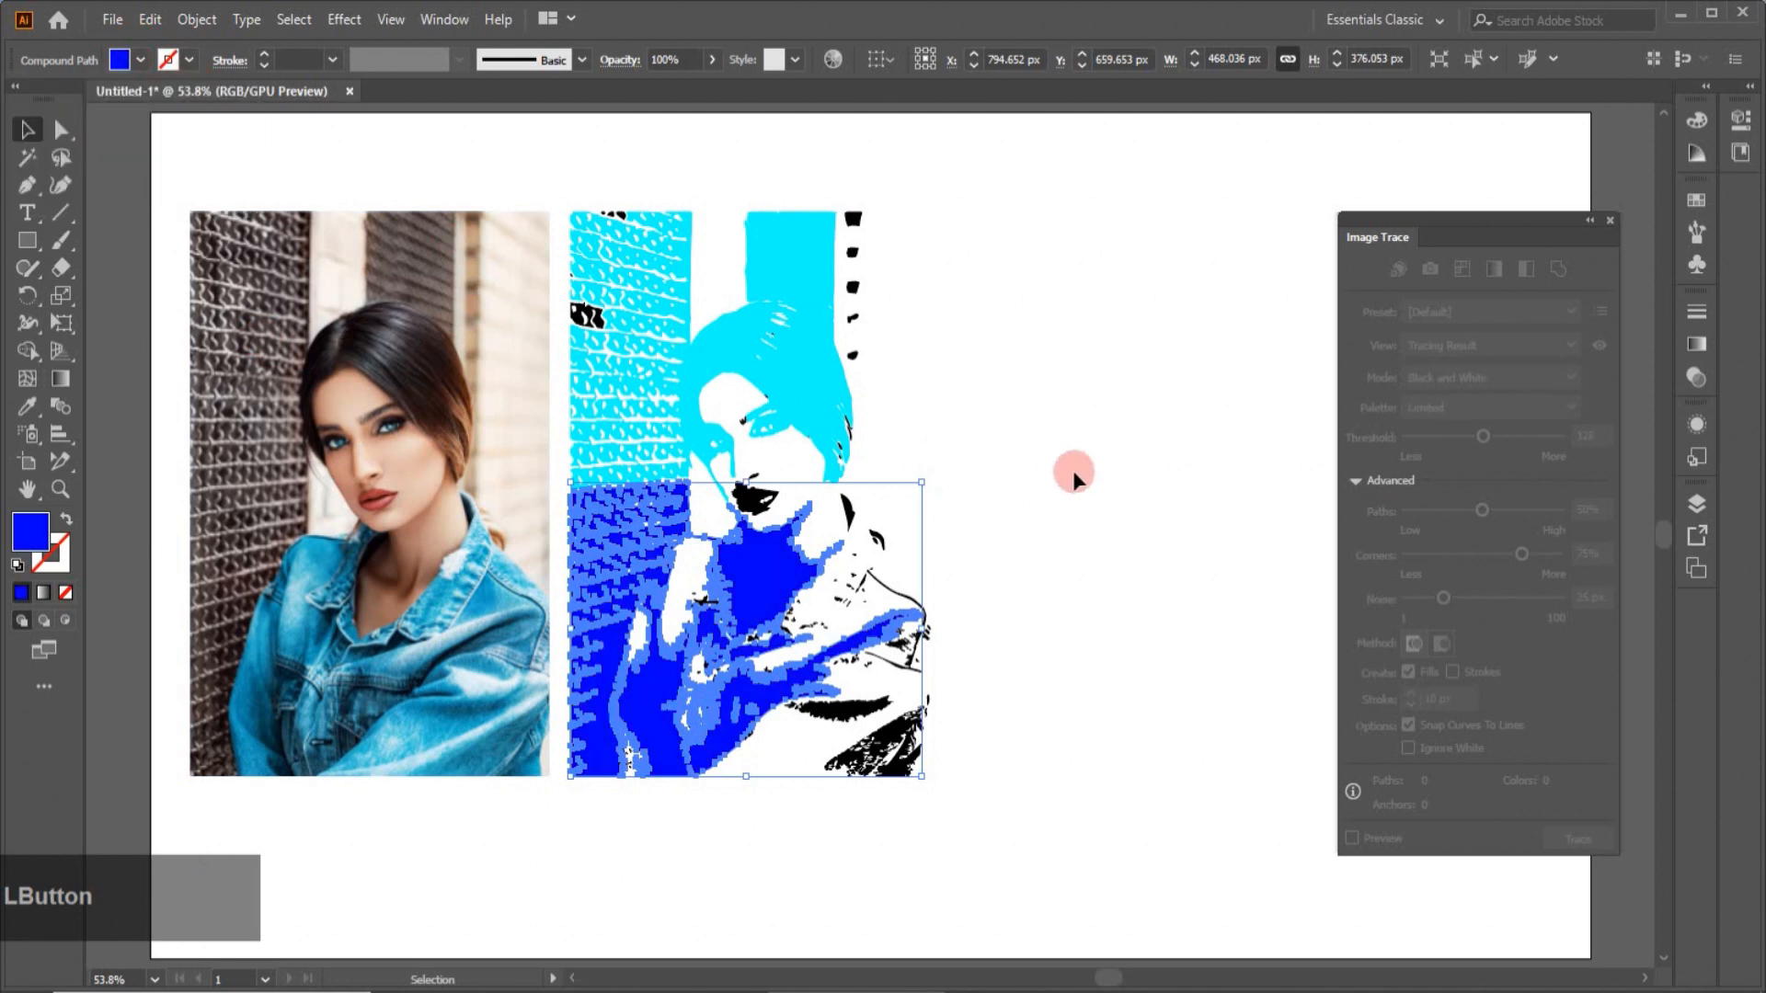
pyautogui.click(1092, 529)
# Step: Move the blue path out of the tracing to the empty area beside it, and delete it along with the remaining traced paths
pyautogui.moveTo(773, 572); pyautogui.dragTo(1126, 574)
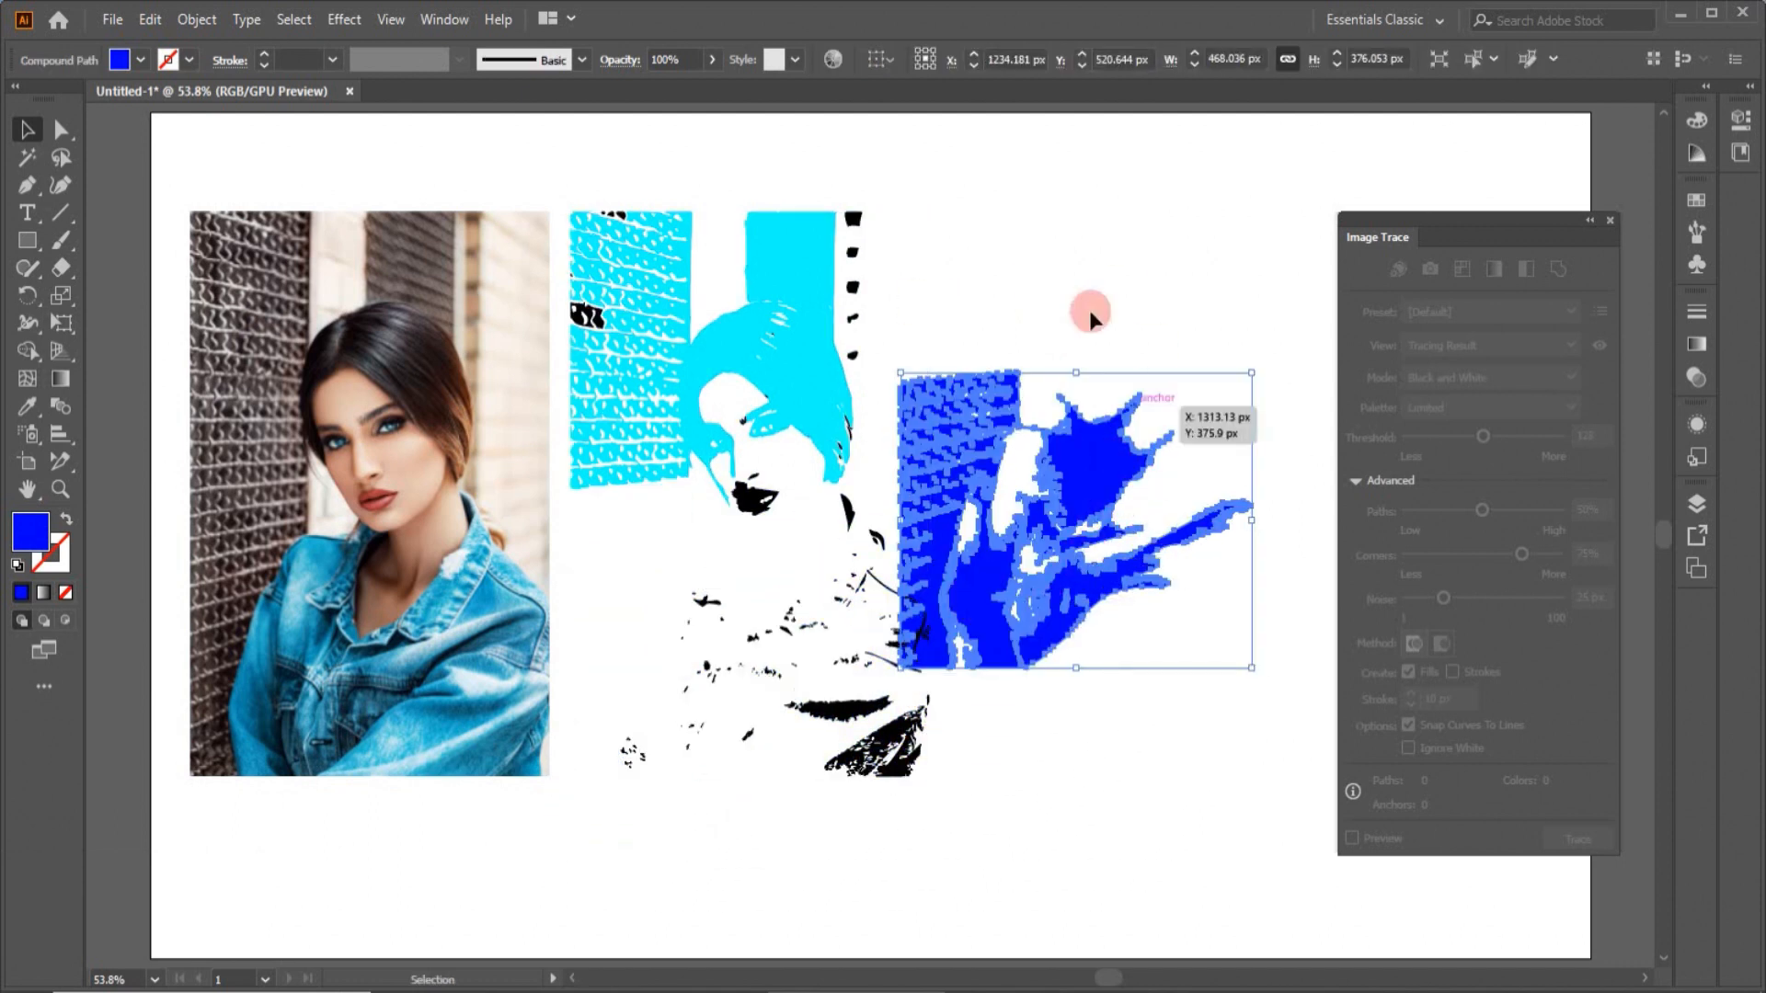
pyautogui.moveTo(1132, 469); pyautogui.dragTo(803, 574)
pyautogui.press('Delete')
pyautogui.moveTo(703, 359); pyautogui.dragTo(678, 347)
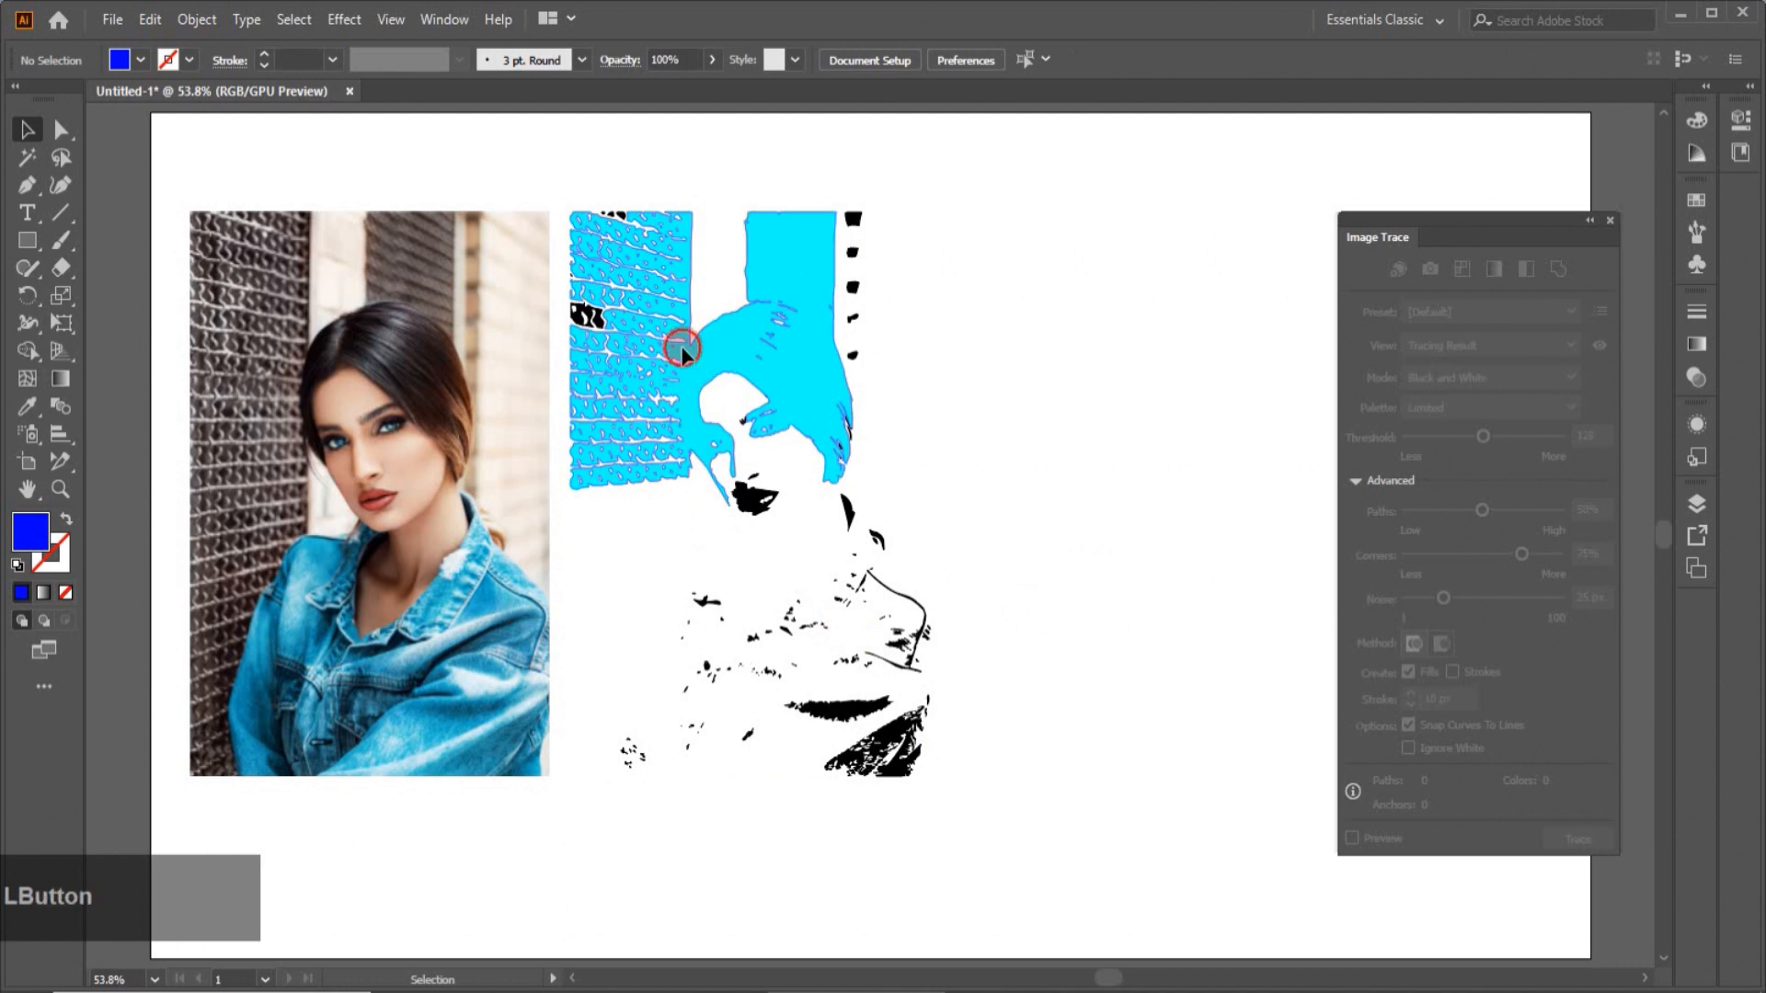
pyautogui.press('Delete')
# Step: Duplicate the original photo into the empty space beside it
pyautogui.click(993, 764)
pyautogui.click(340, 552)
pyautogui.moveTo(340, 551); pyautogui.dragTo(791, 549)
# Step: Trace and expand the photo copy in one operation with Image Trace's Make and Expand, and deselect the result
pyautogui.click(178, 60)
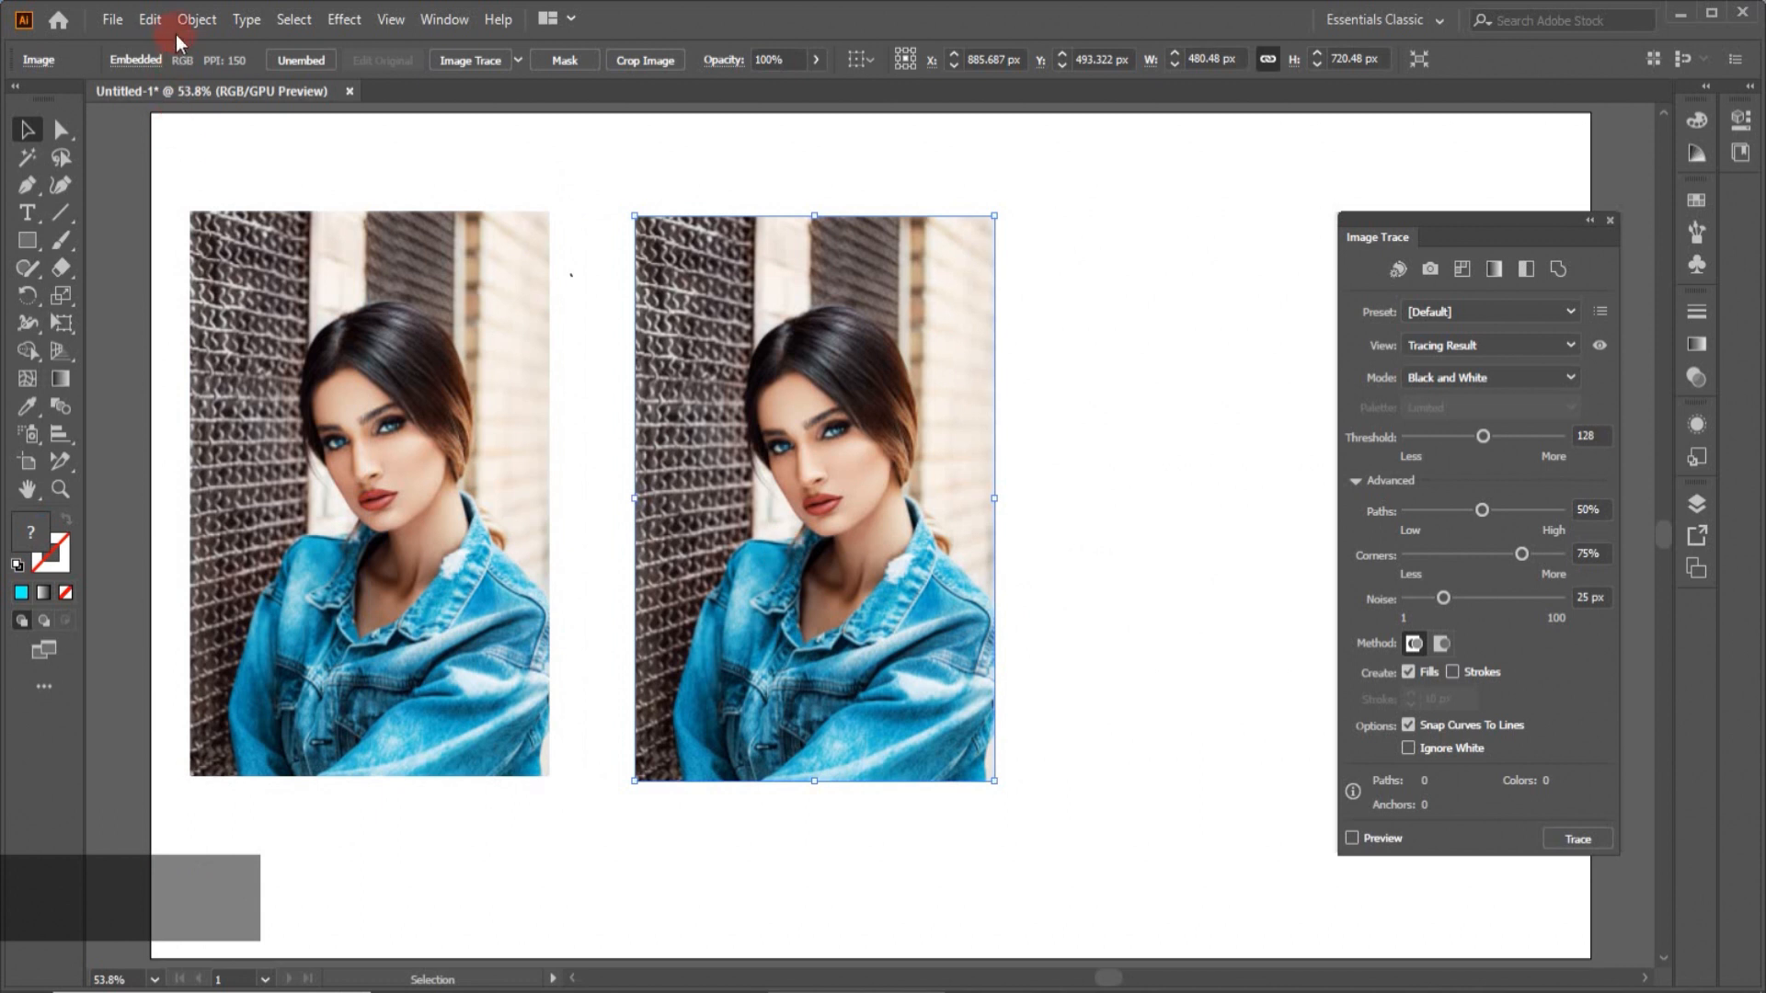
pyautogui.click(191, 19)
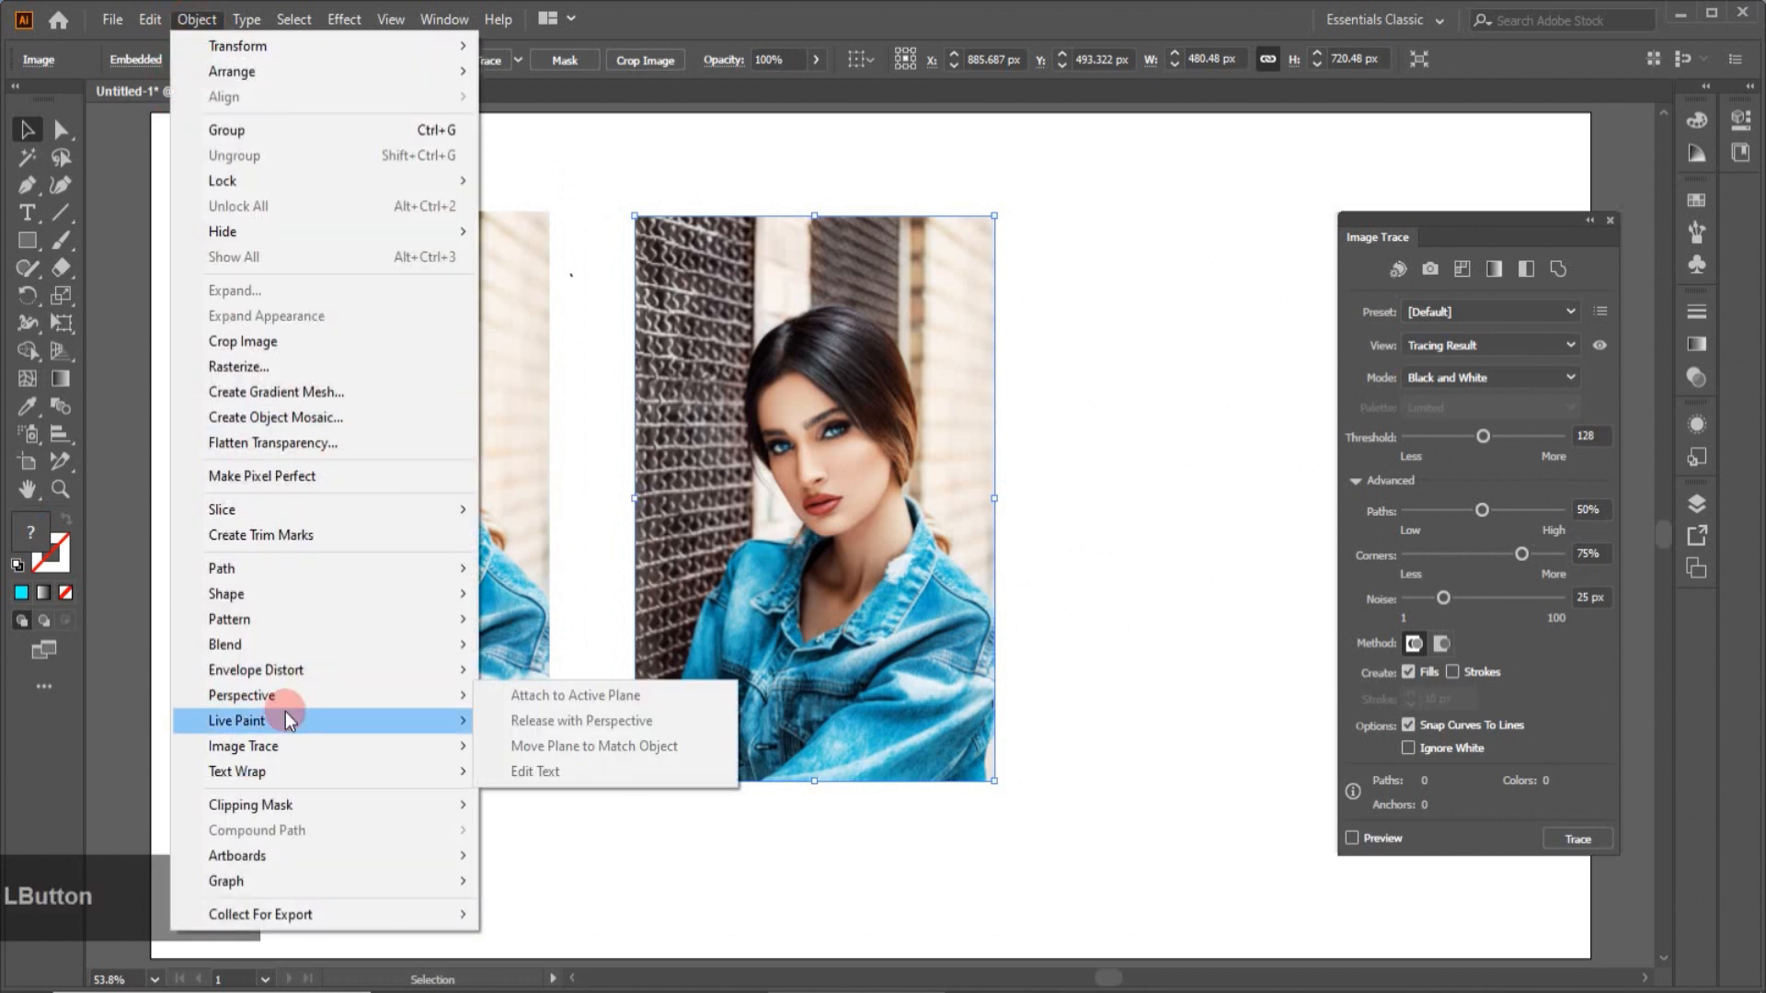
pyautogui.moveTo(287, 734)
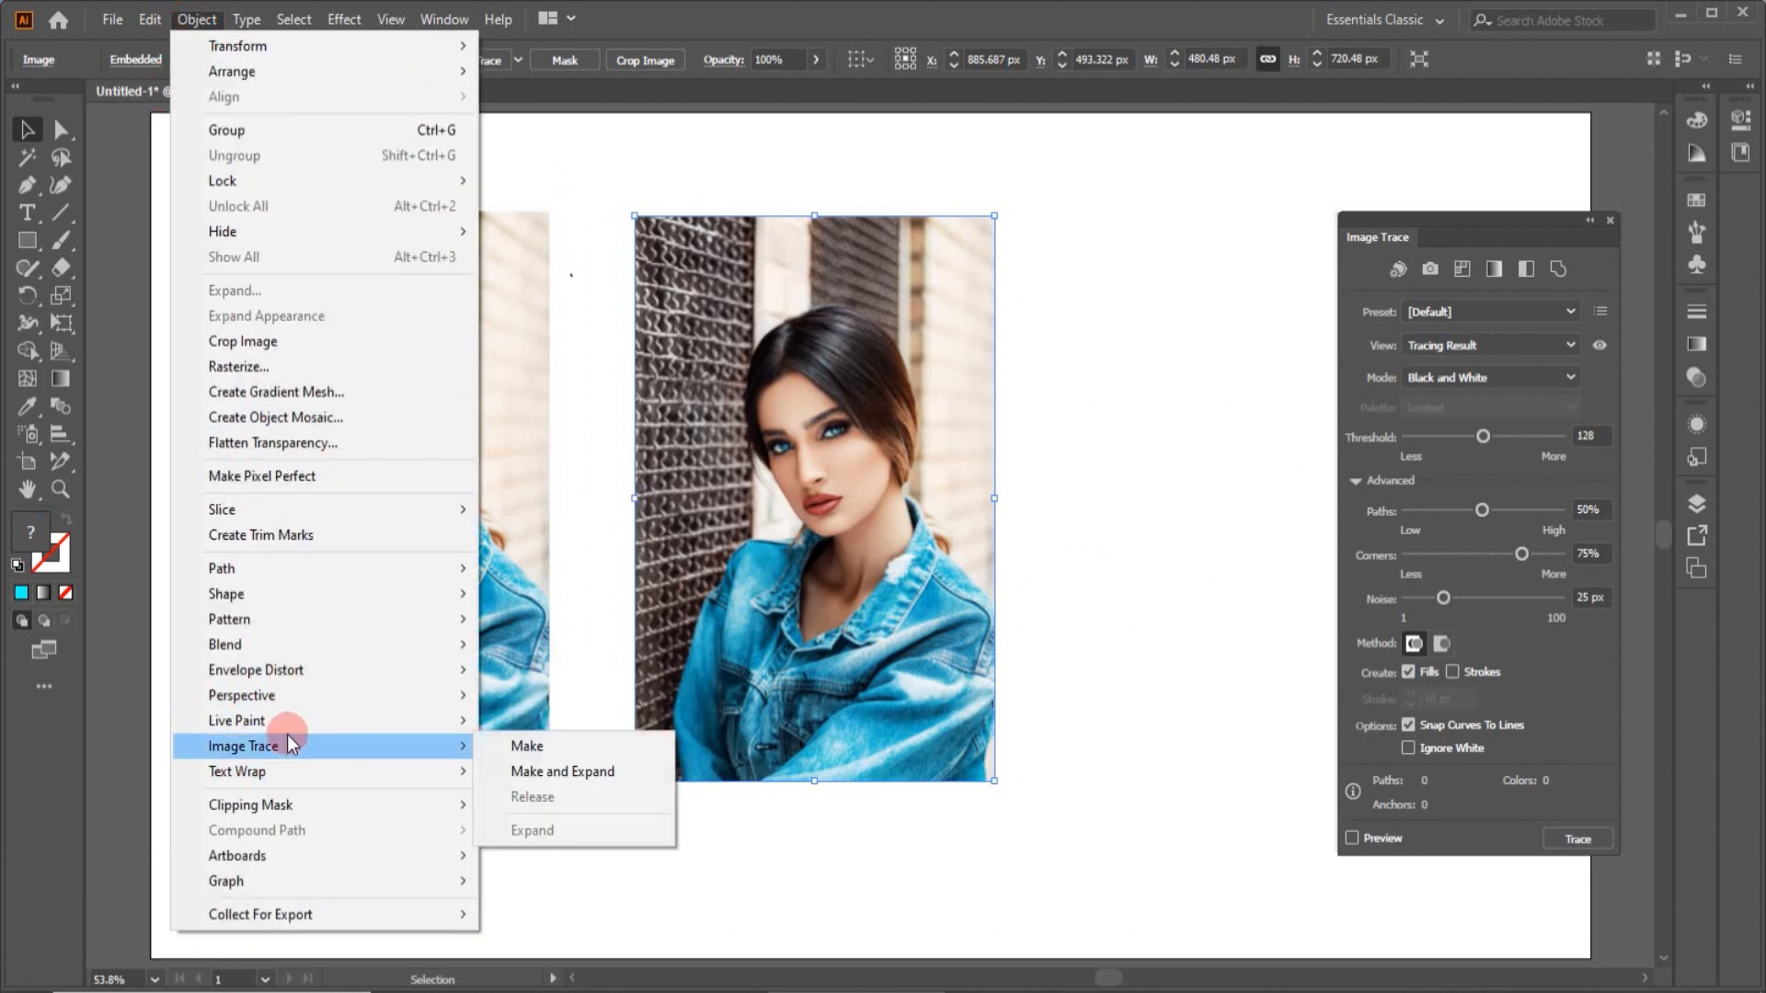
pyautogui.click(528, 770)
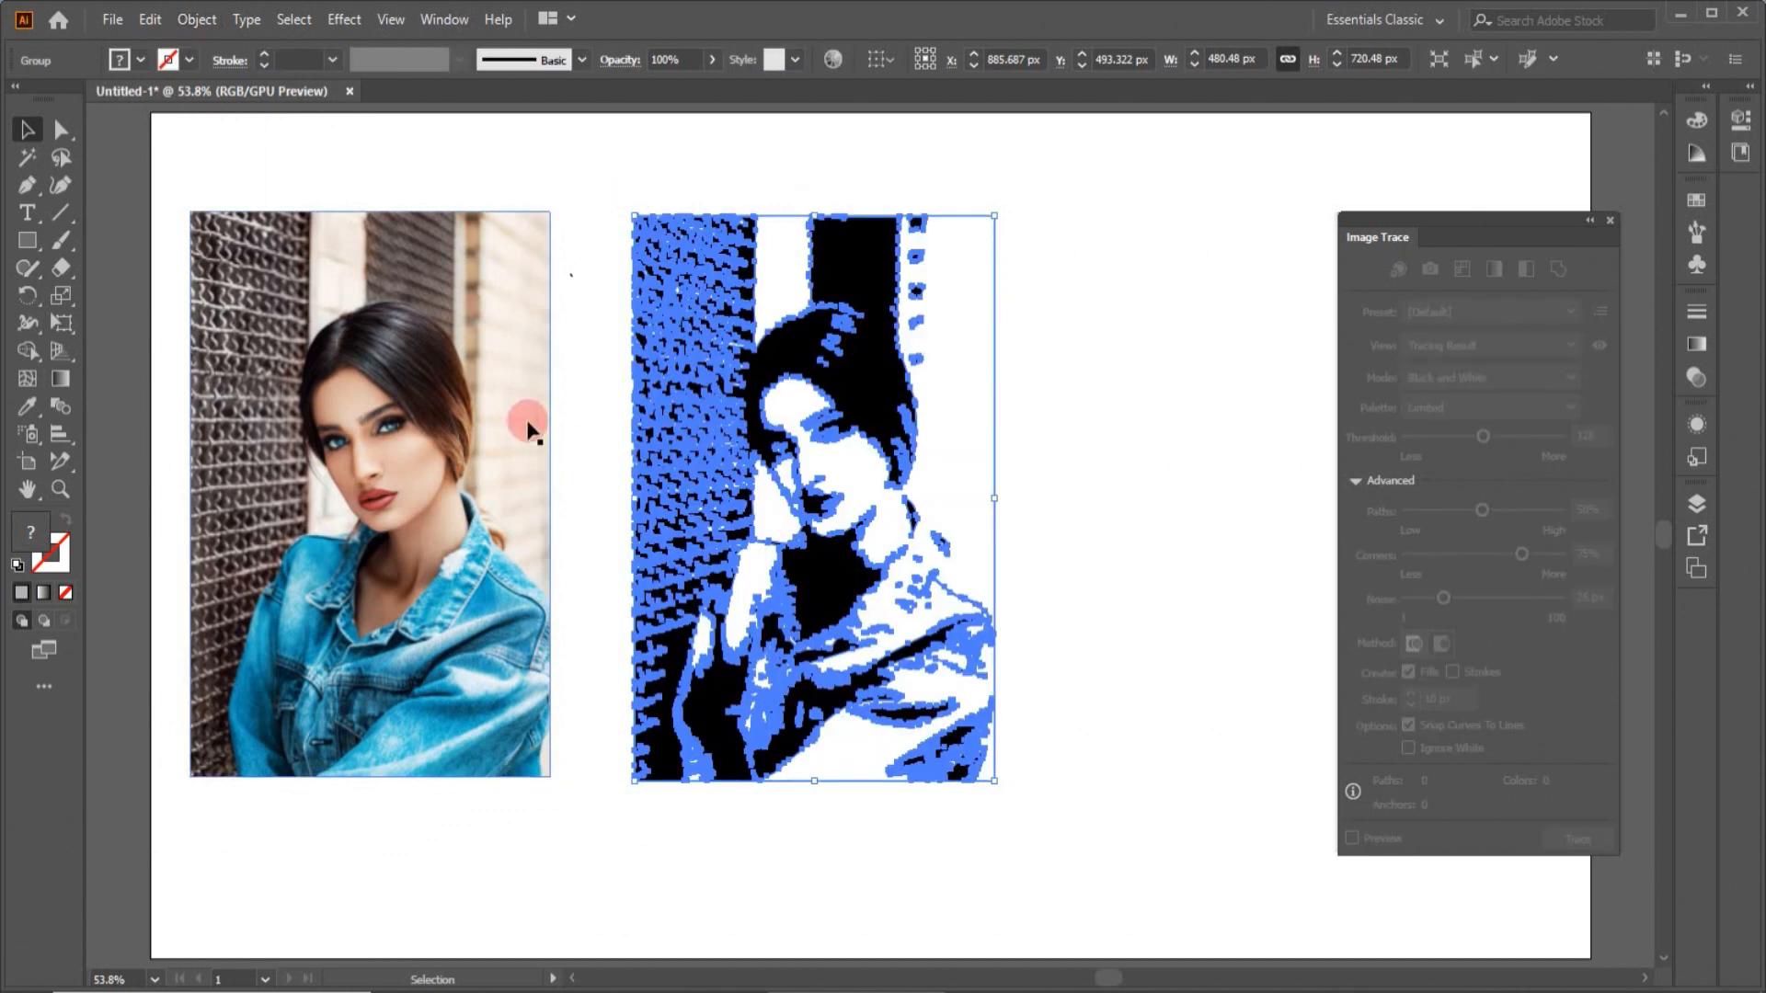
pyautogui.click(1057, 455)
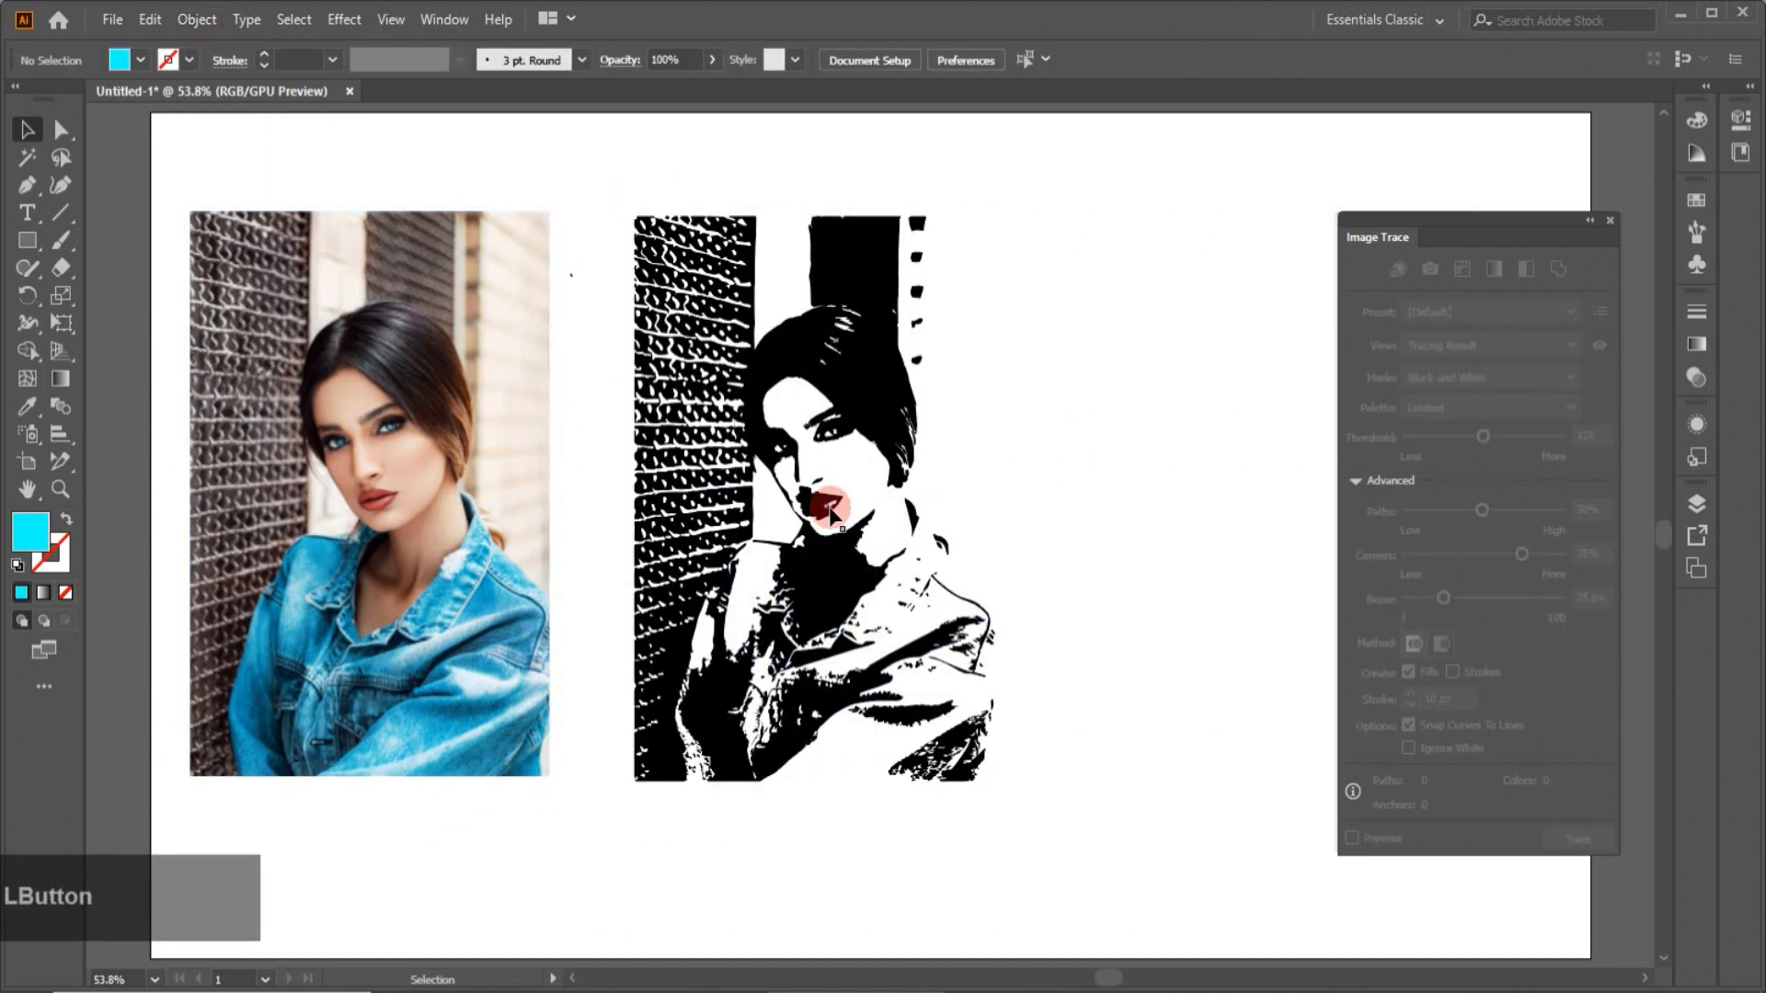
# Step: Delete the expanded tracing and replace it with a new duplicate of the original photo
pyautogui.click(883, 701)
pyautogui.press('Delete')
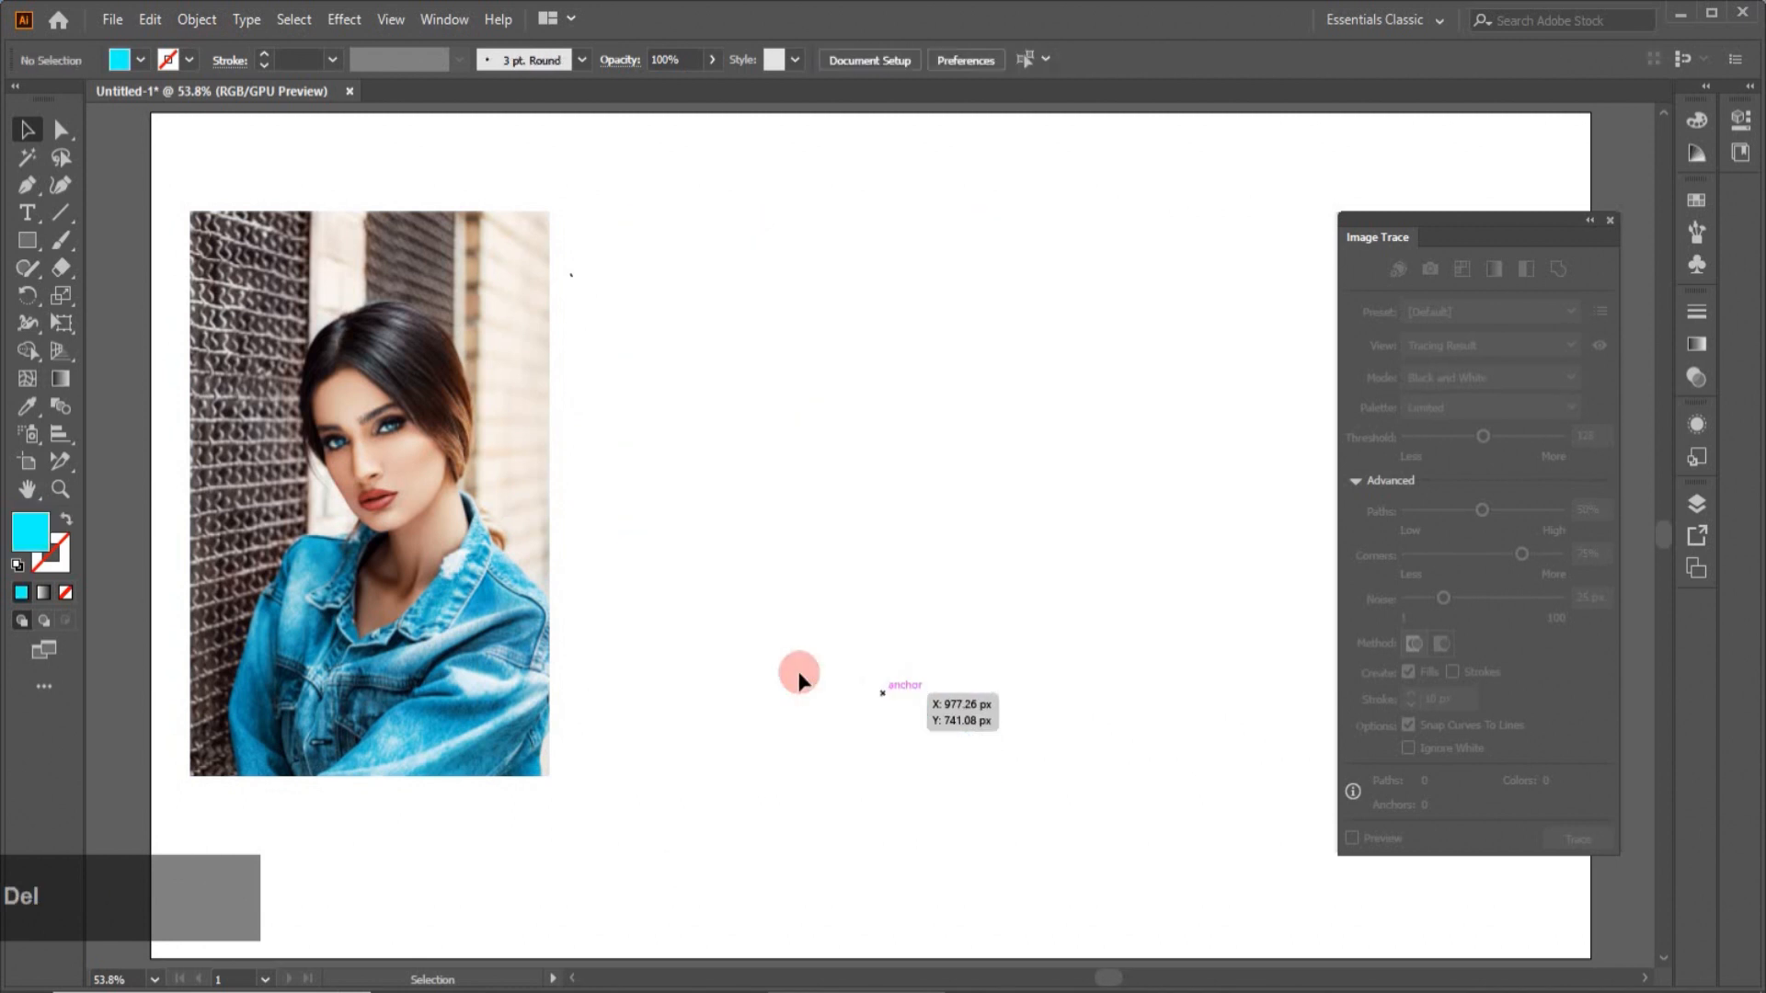
pyautogui.moveTo(490, 596); pyautogui.dragTo(743, 592)
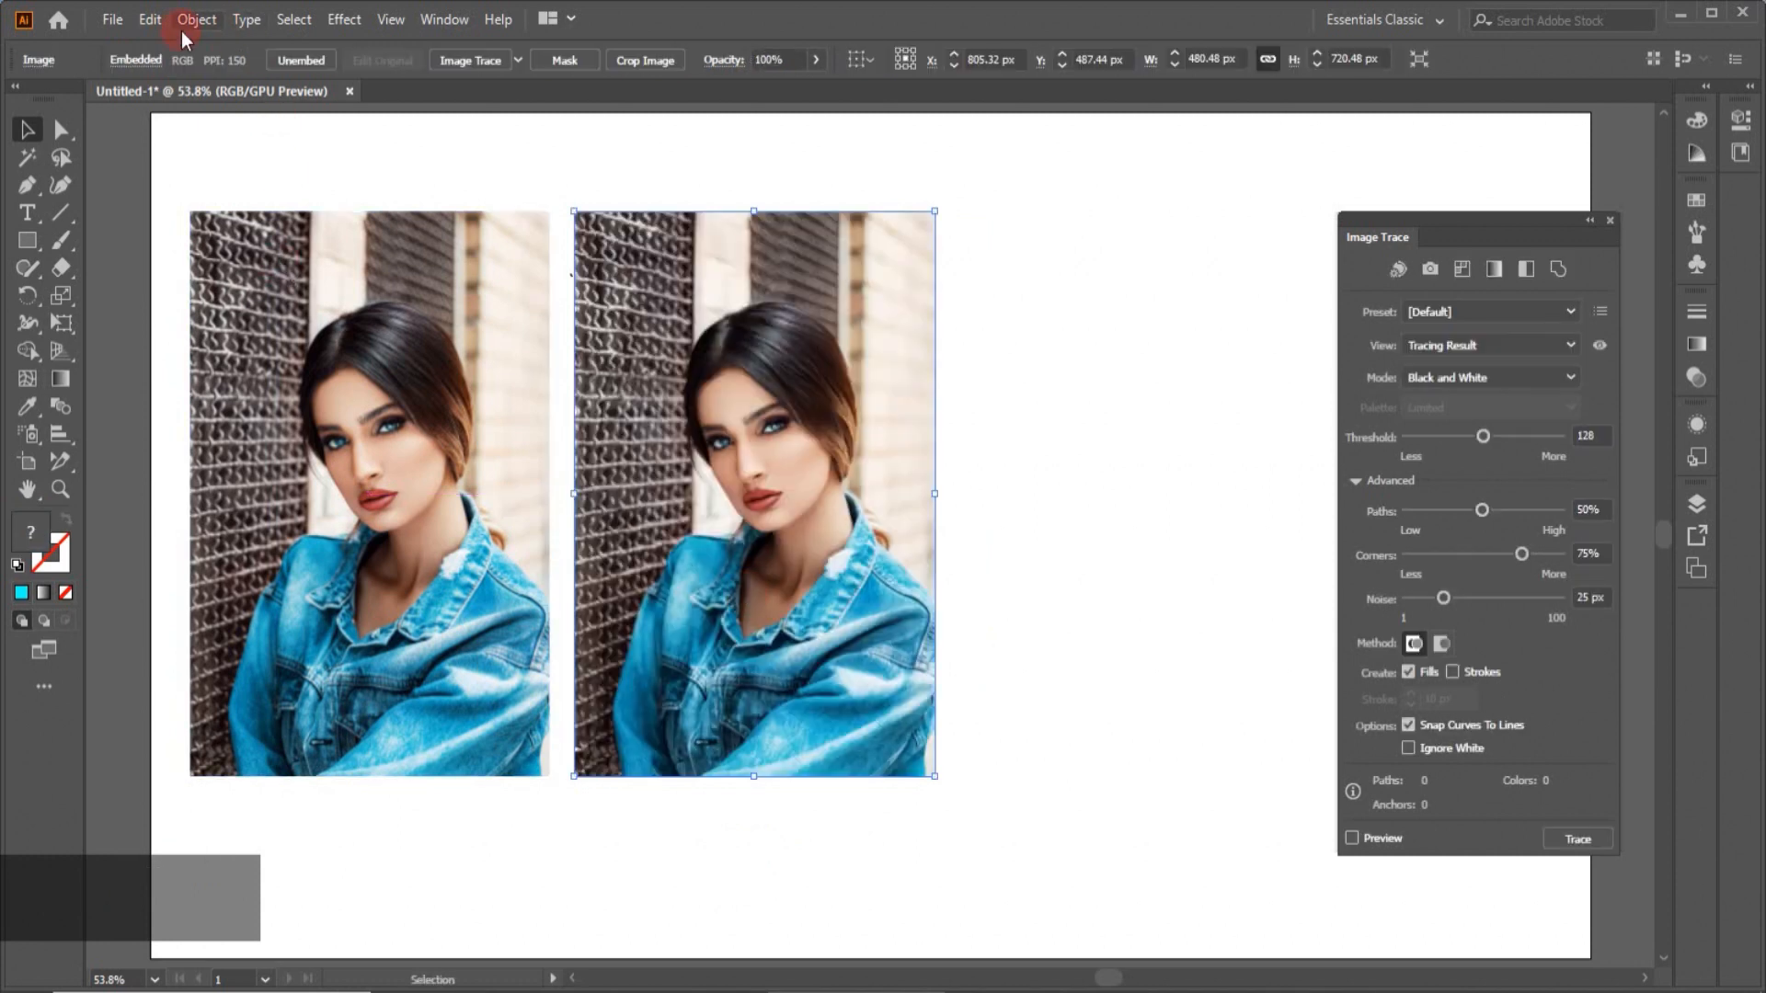
# Step: Trace the new photo copy with the default settings and release the tracing back to the original image
pyautogui.click(489, 62)
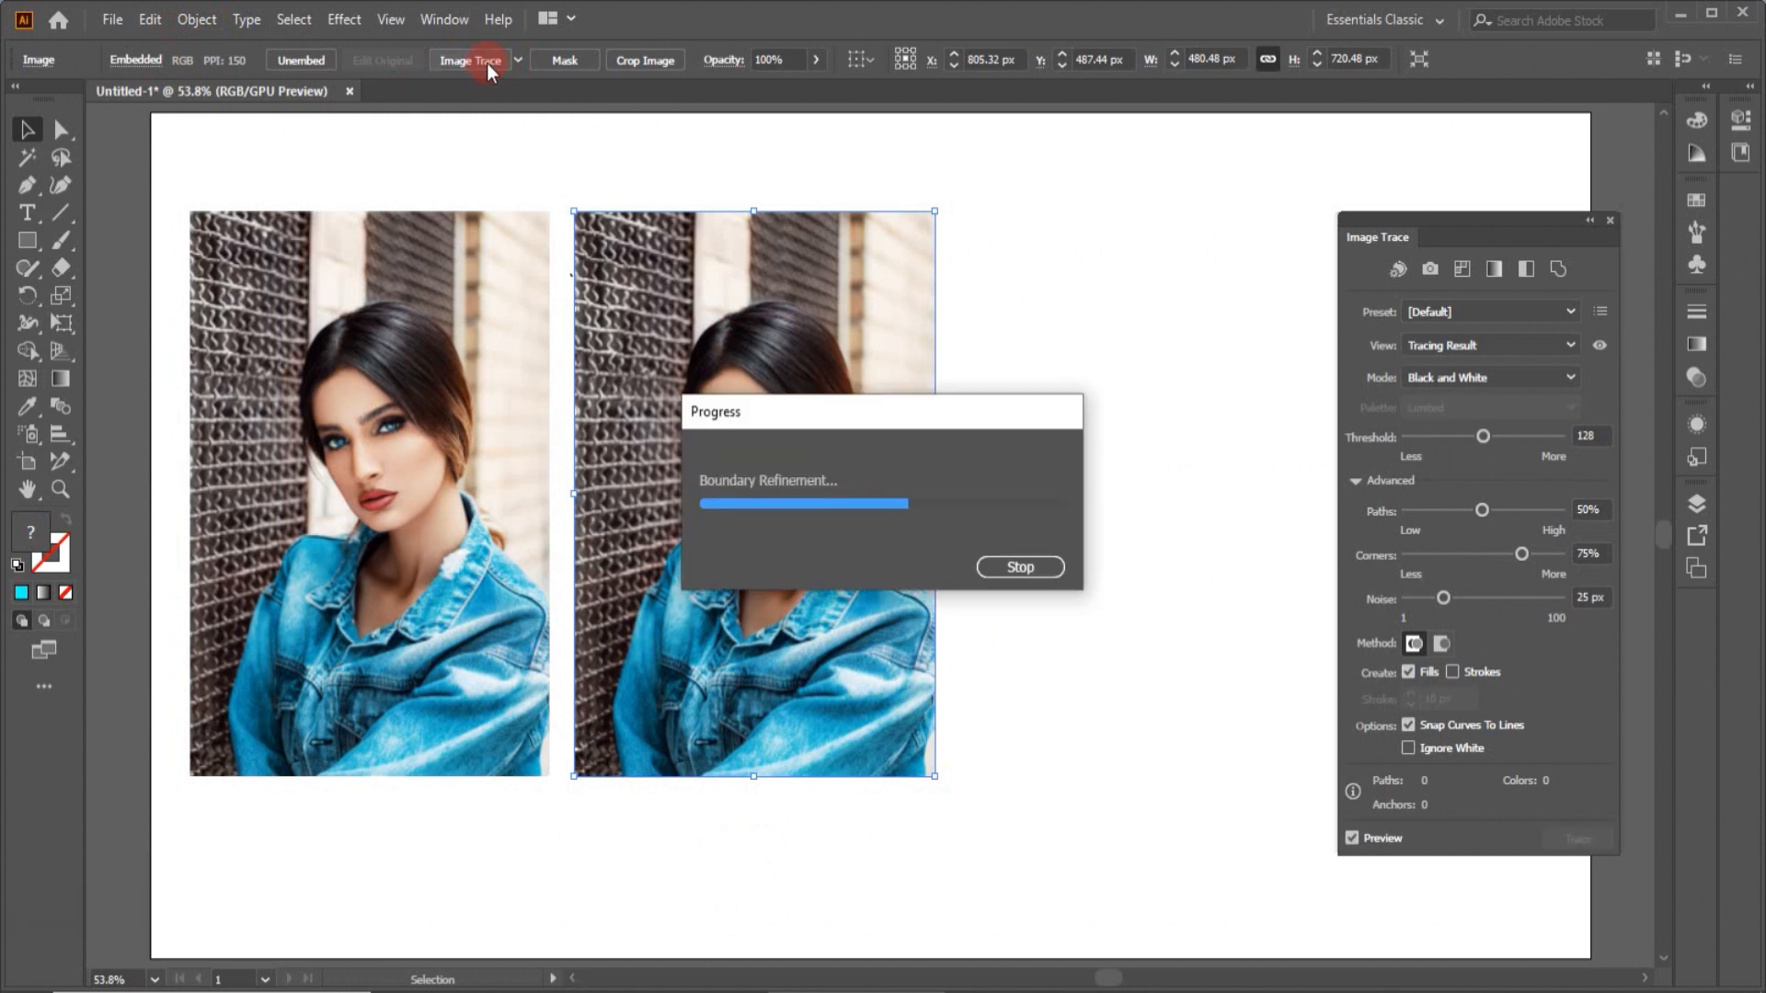
pyautogui.click(197, 20)
pyautogui.click(272, 746)
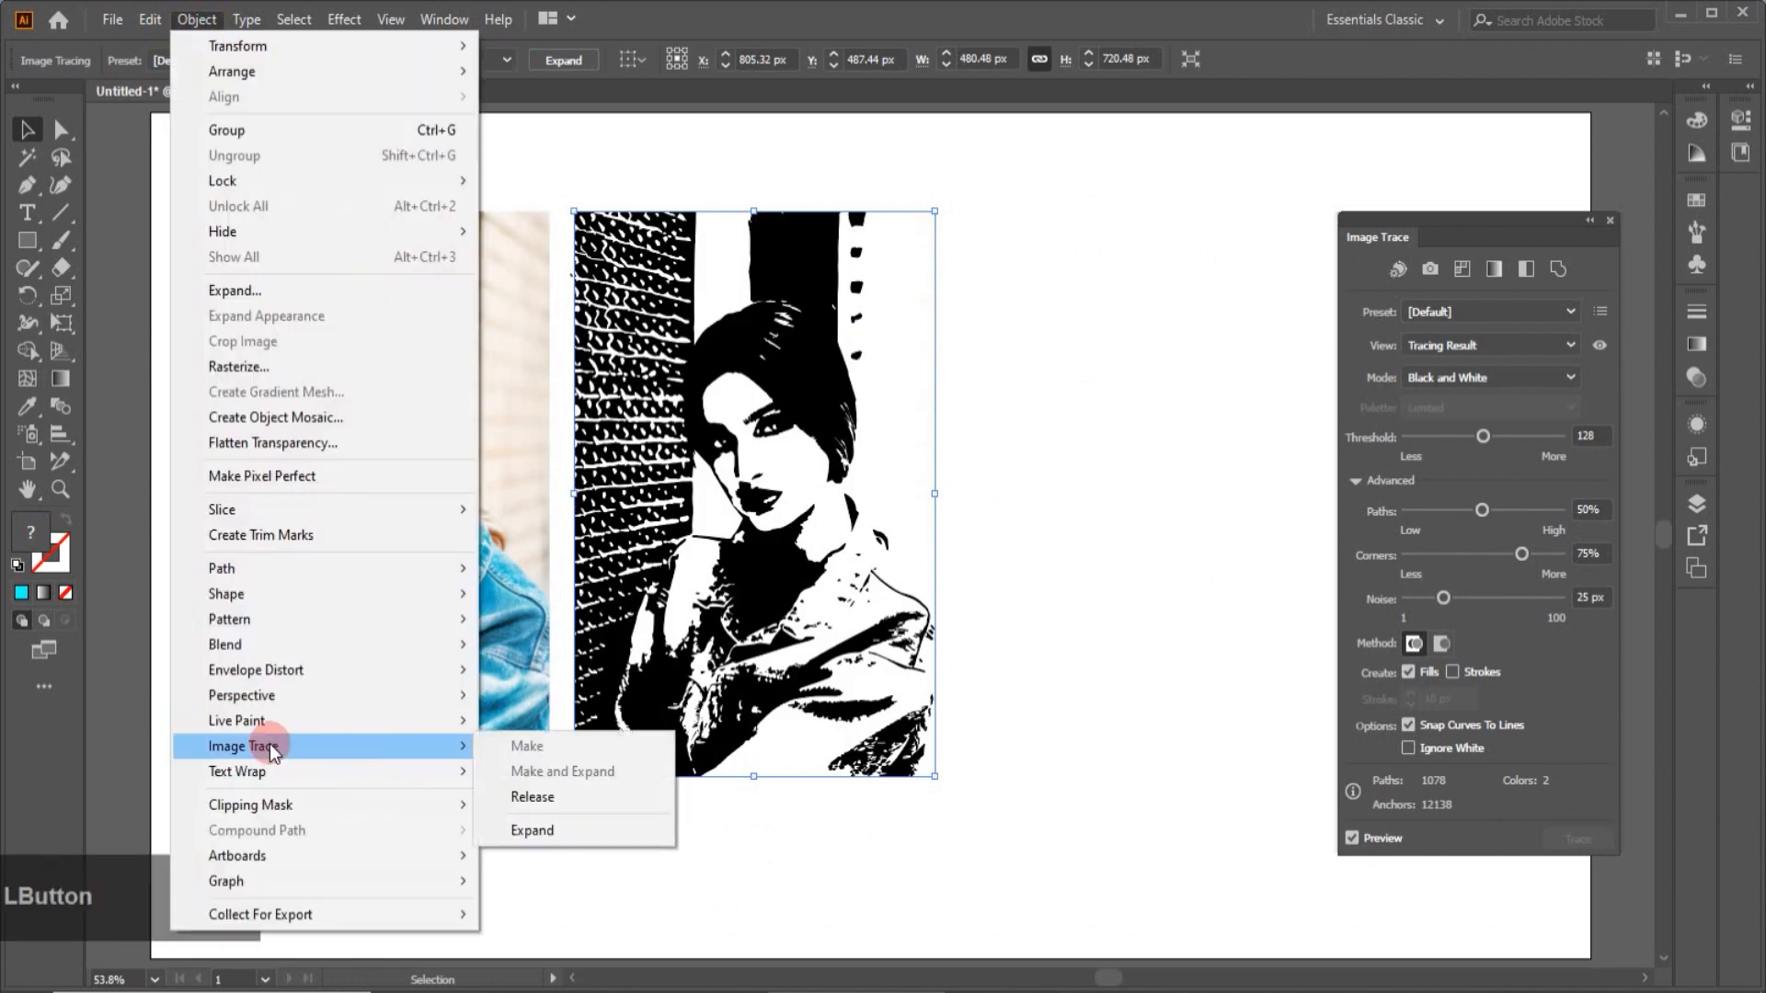
pyautogui.click(520, 796)
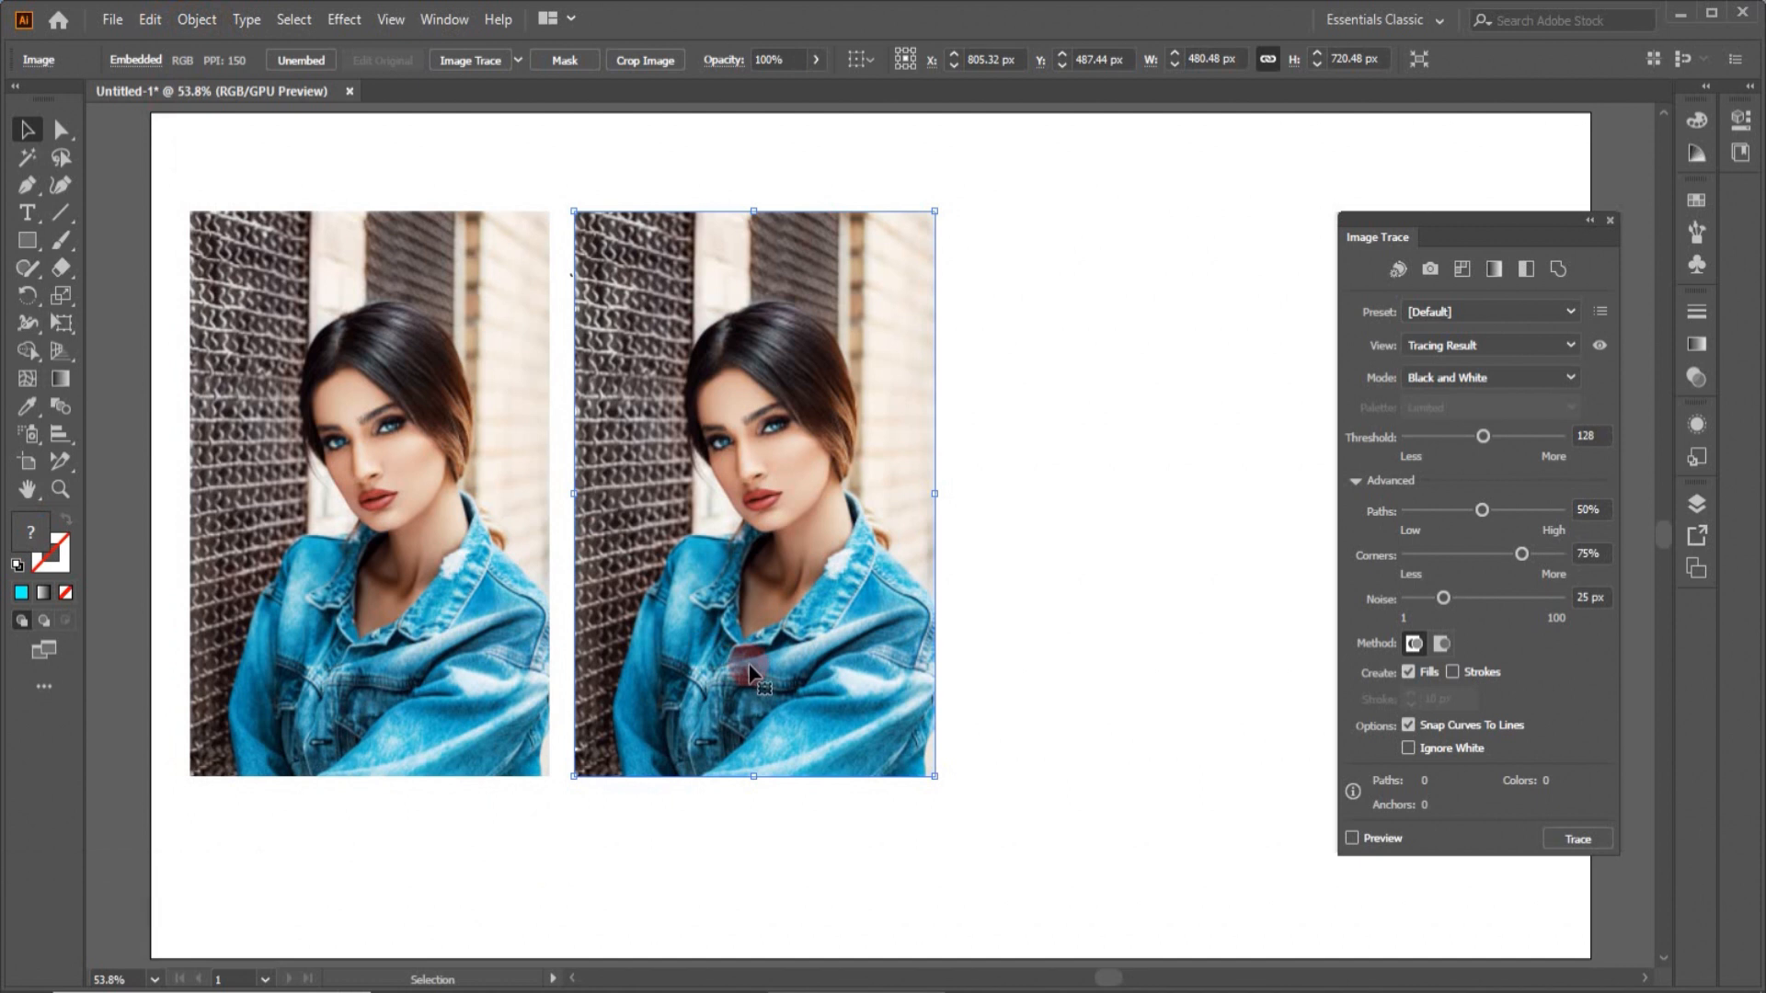
pyautogui.click(1085, 570)
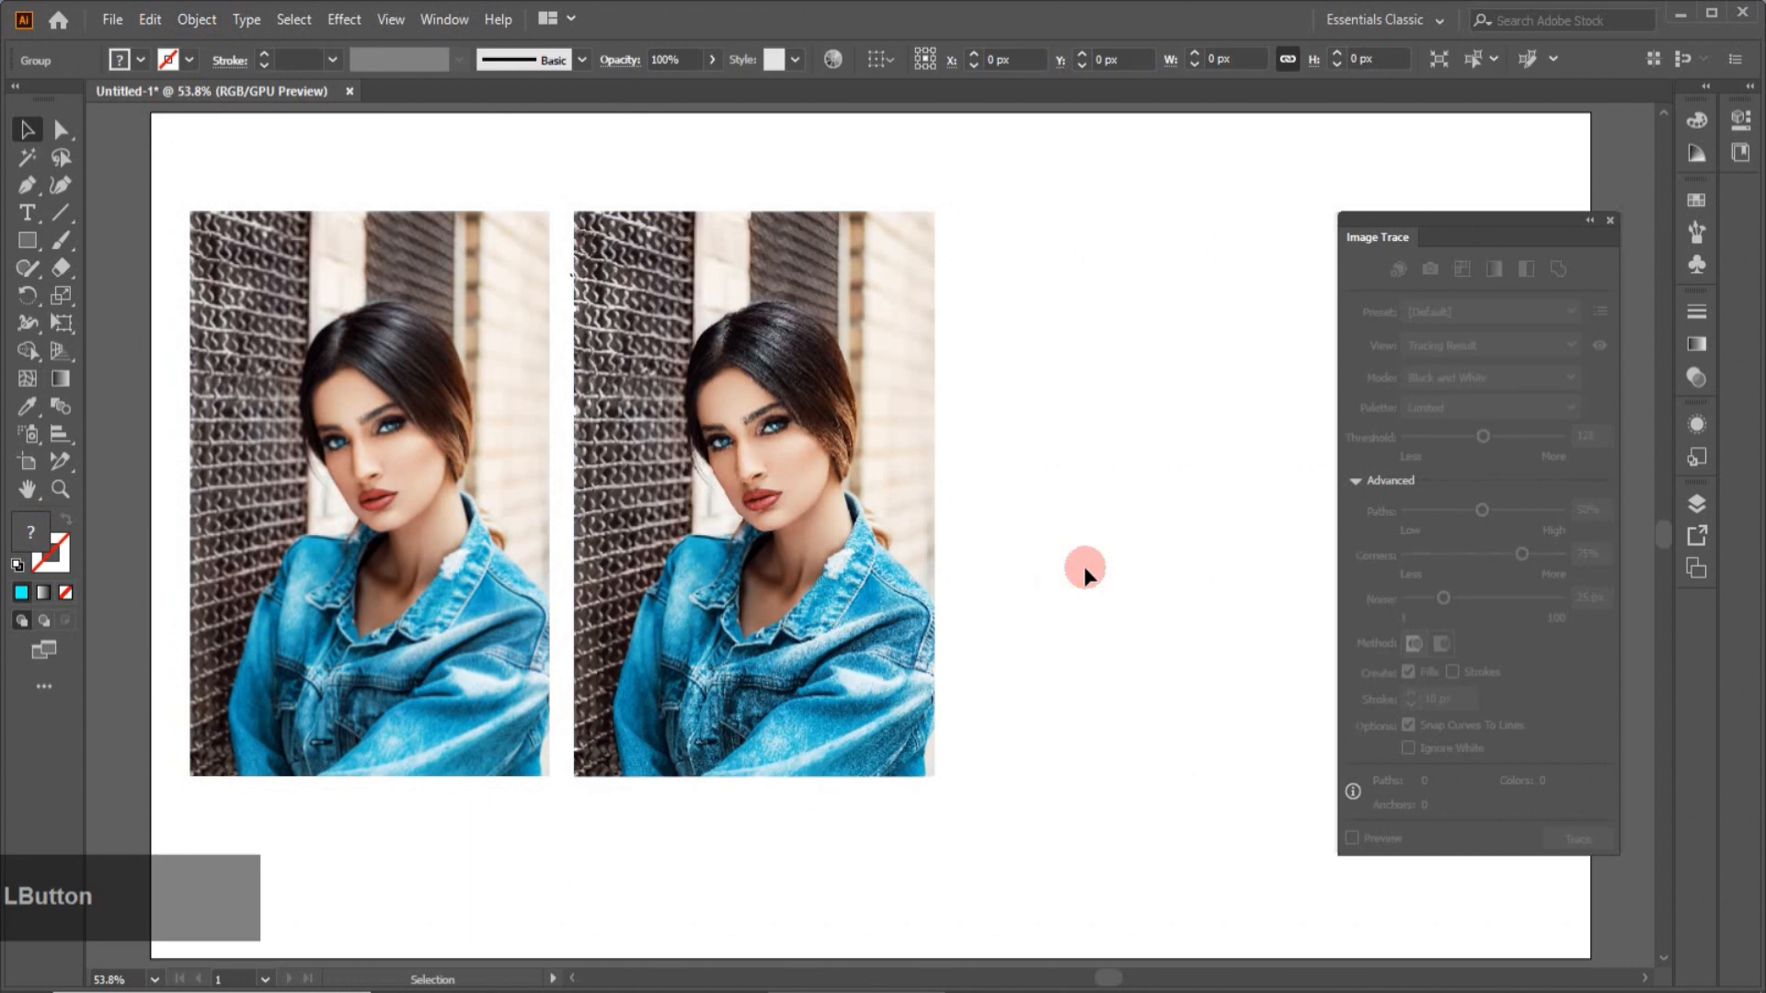